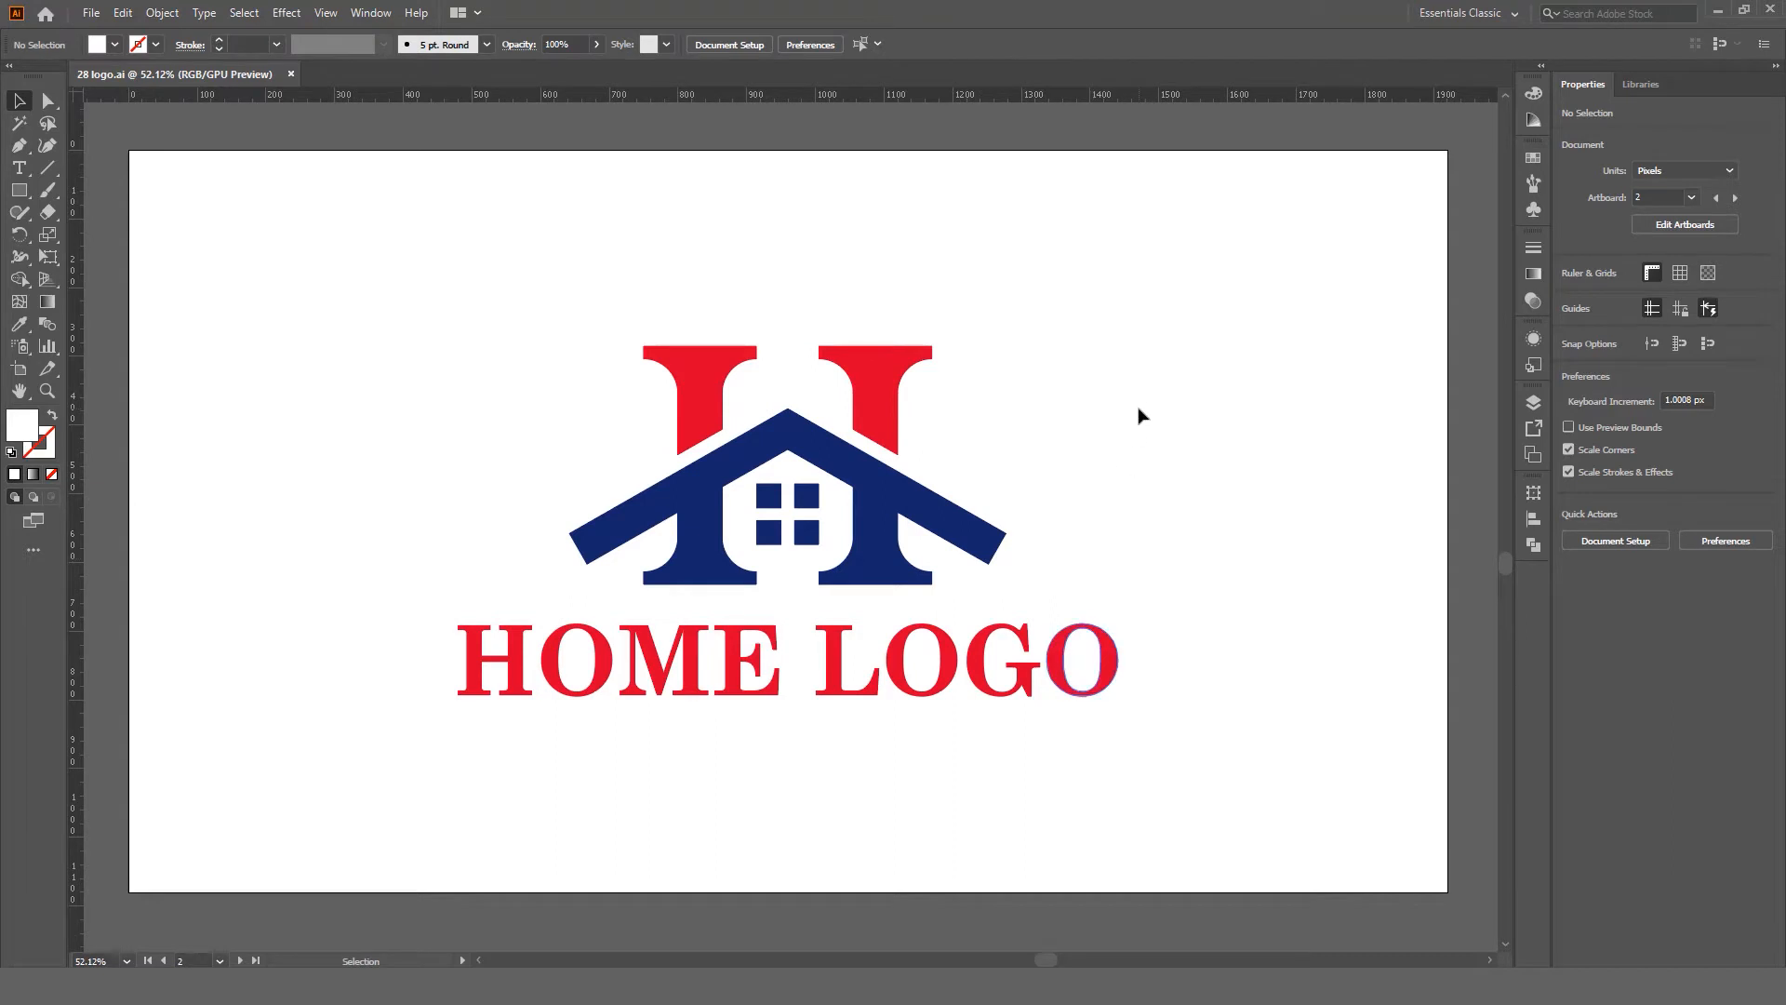
Step: Start a new document with a 3.5 × 2 in landscape card size
{"action": "scroll", "coordinate": [1140, 410], "scroll_direction": "up", "scroll_amount": 1}
{"action": "scroll", "coordinate": [361, 221], "scroll_direction": "down", "scroll_amount": 1}
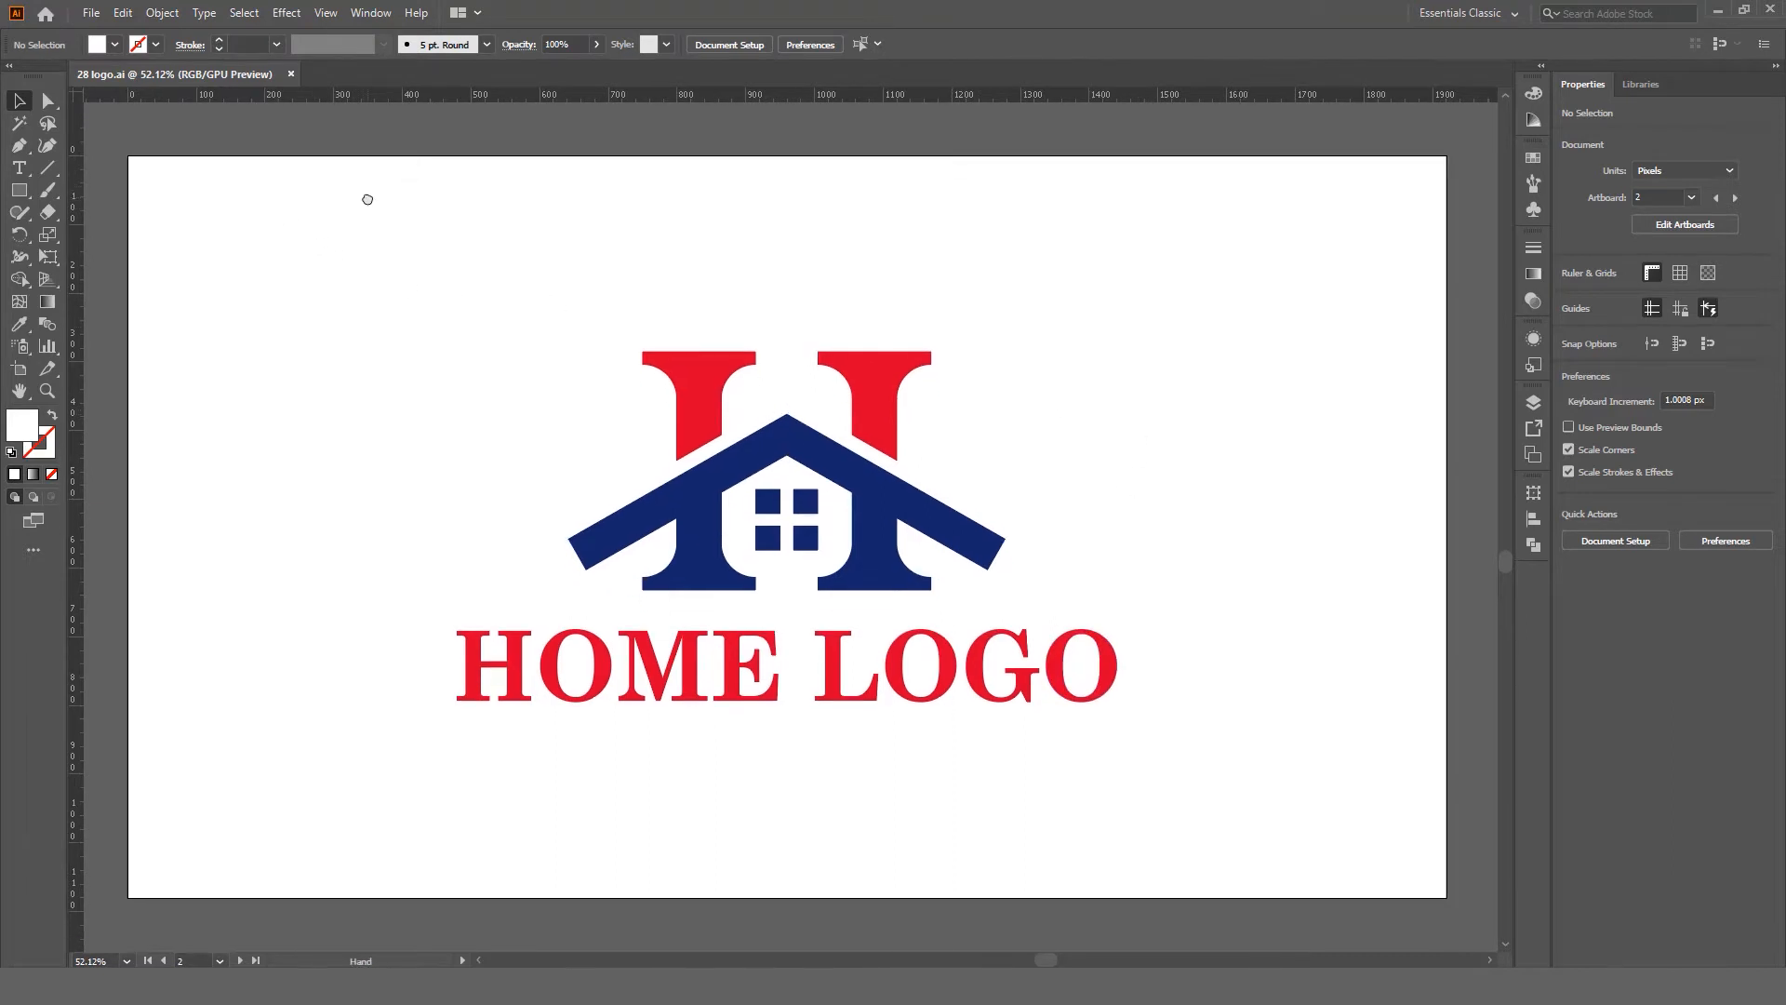
{"action": "left_click", "coordinate": [92, 17]}
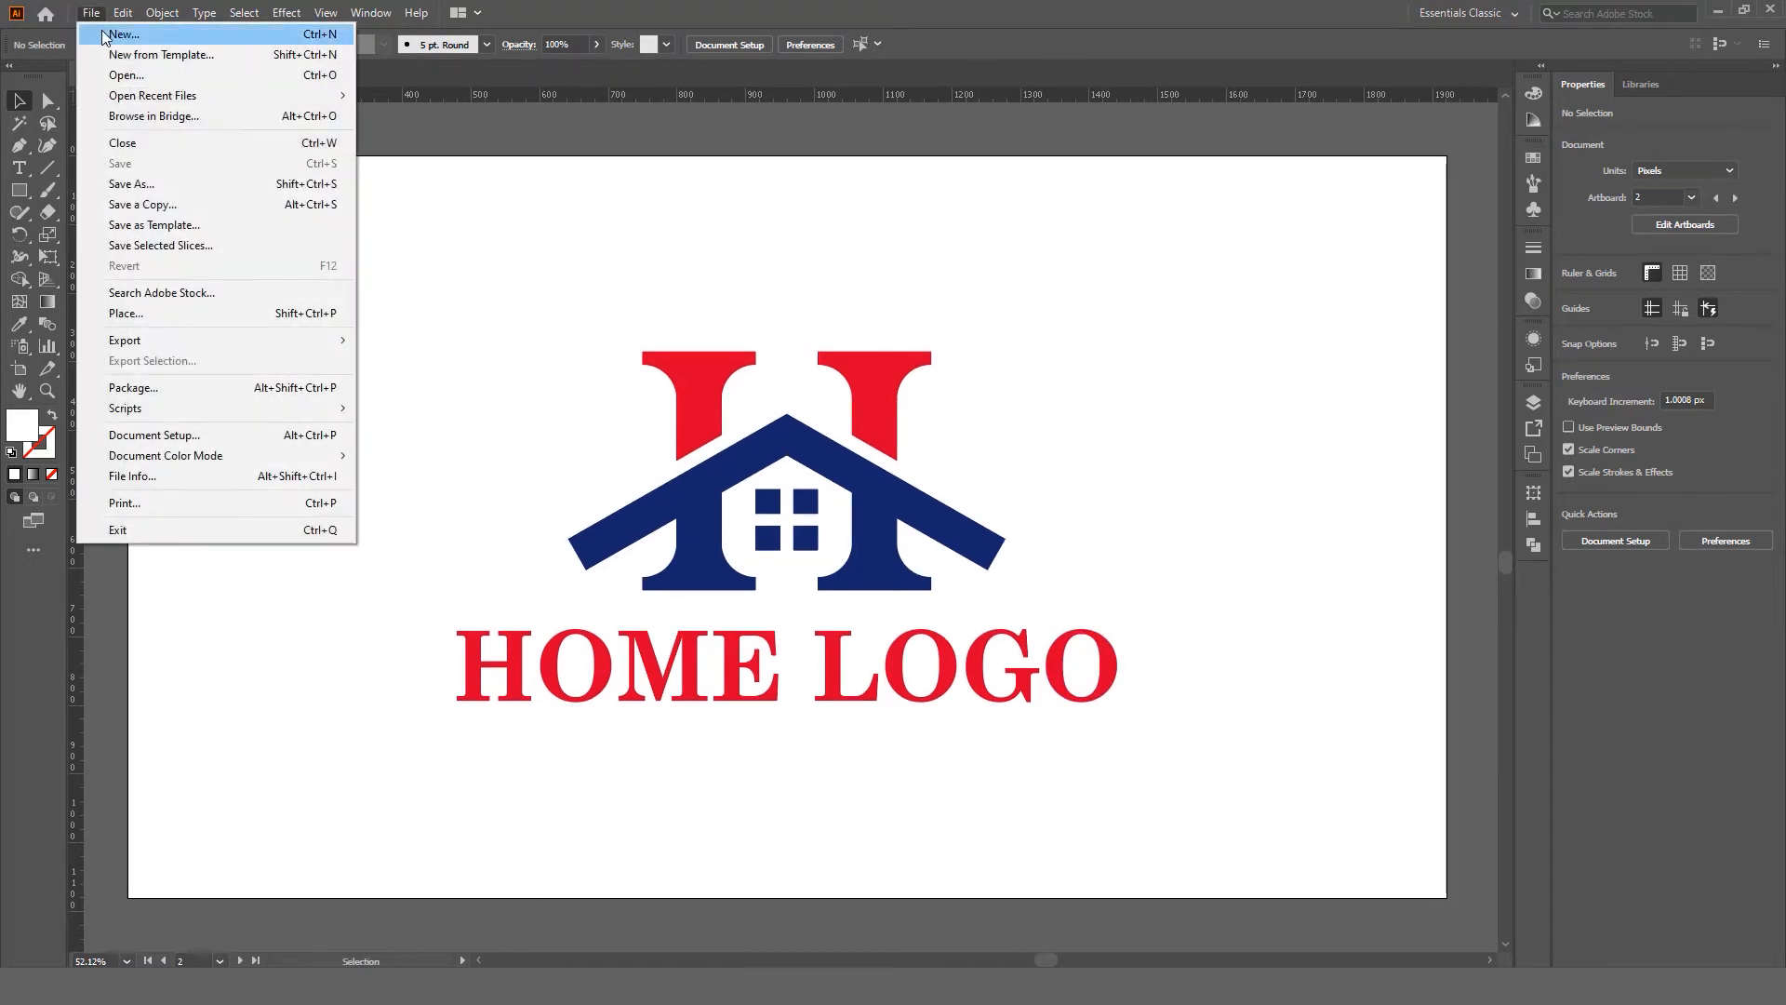
{"action": "left_click", "coordinate": [101, 33]}
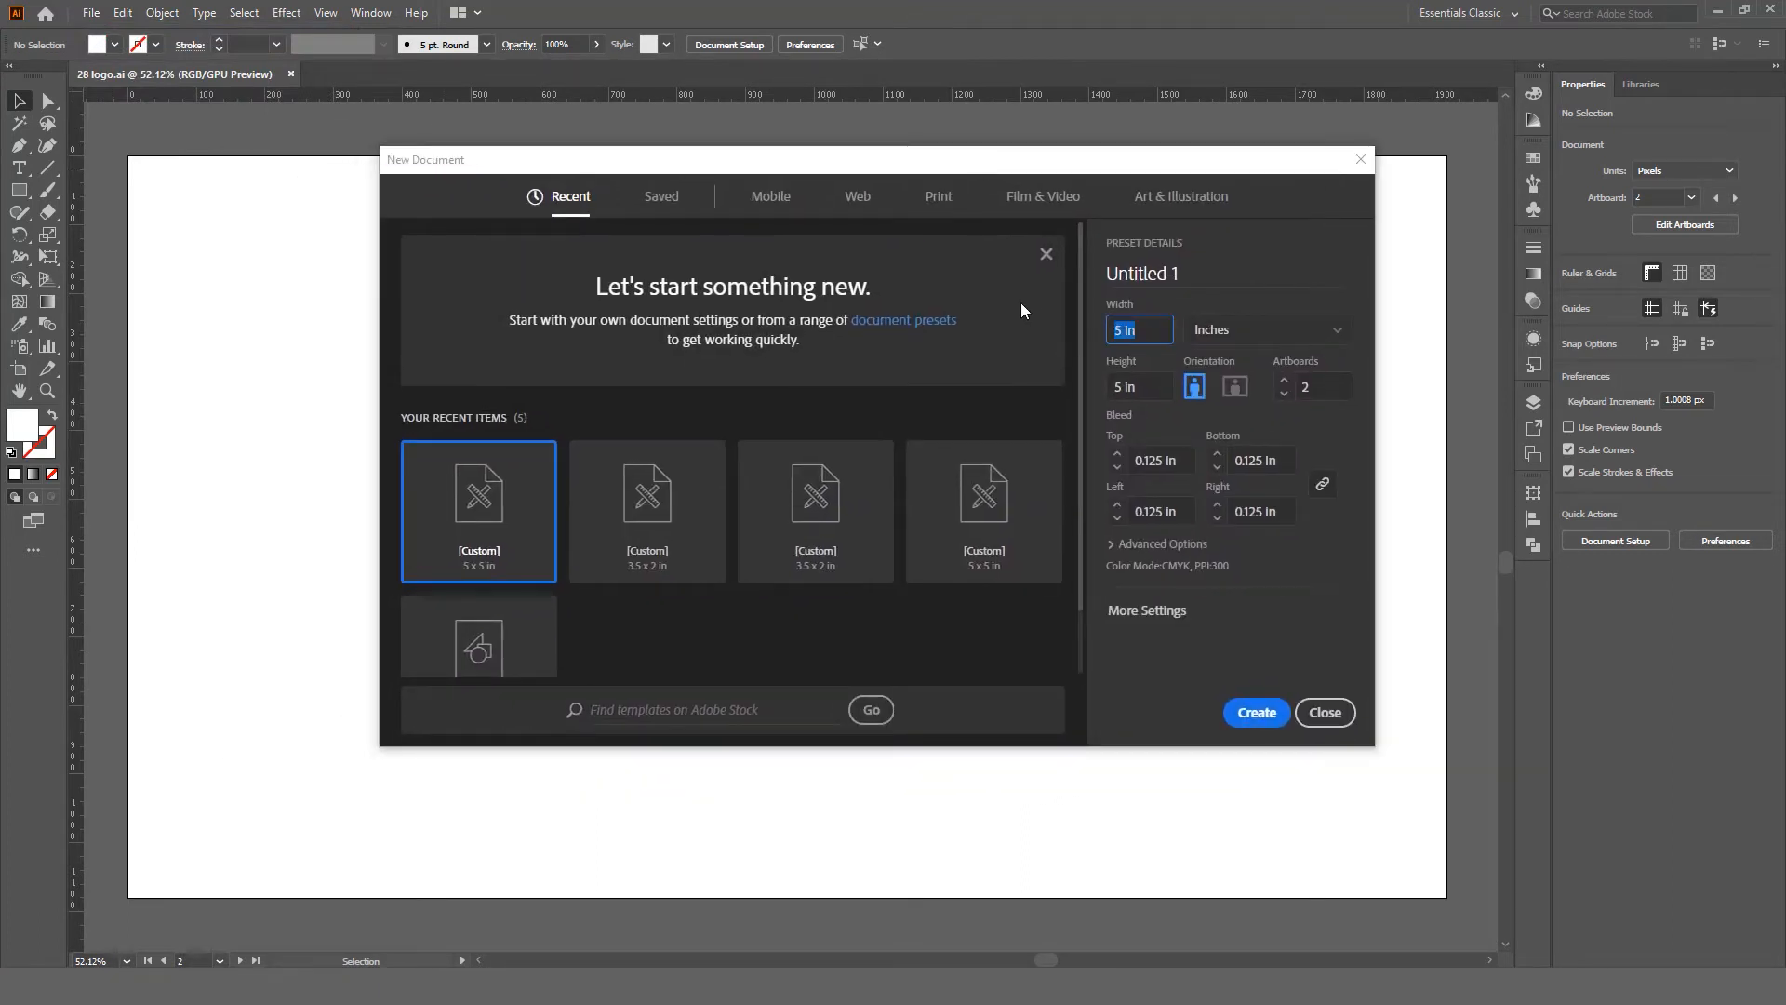
{"action": "type", "text": "3.5"}
{"action": "key", "text": "Tab"}
{"action": "key", "text": "Tab"}
{"action": "type", "text": "2"}
Step: Give it 2 artboards and 0.125 in bleed, then create it in CMYK
{"action": "left_click", "coordinate": [1344, 384]}
{"action": "double_click", "coordinate": [1345, 384]}
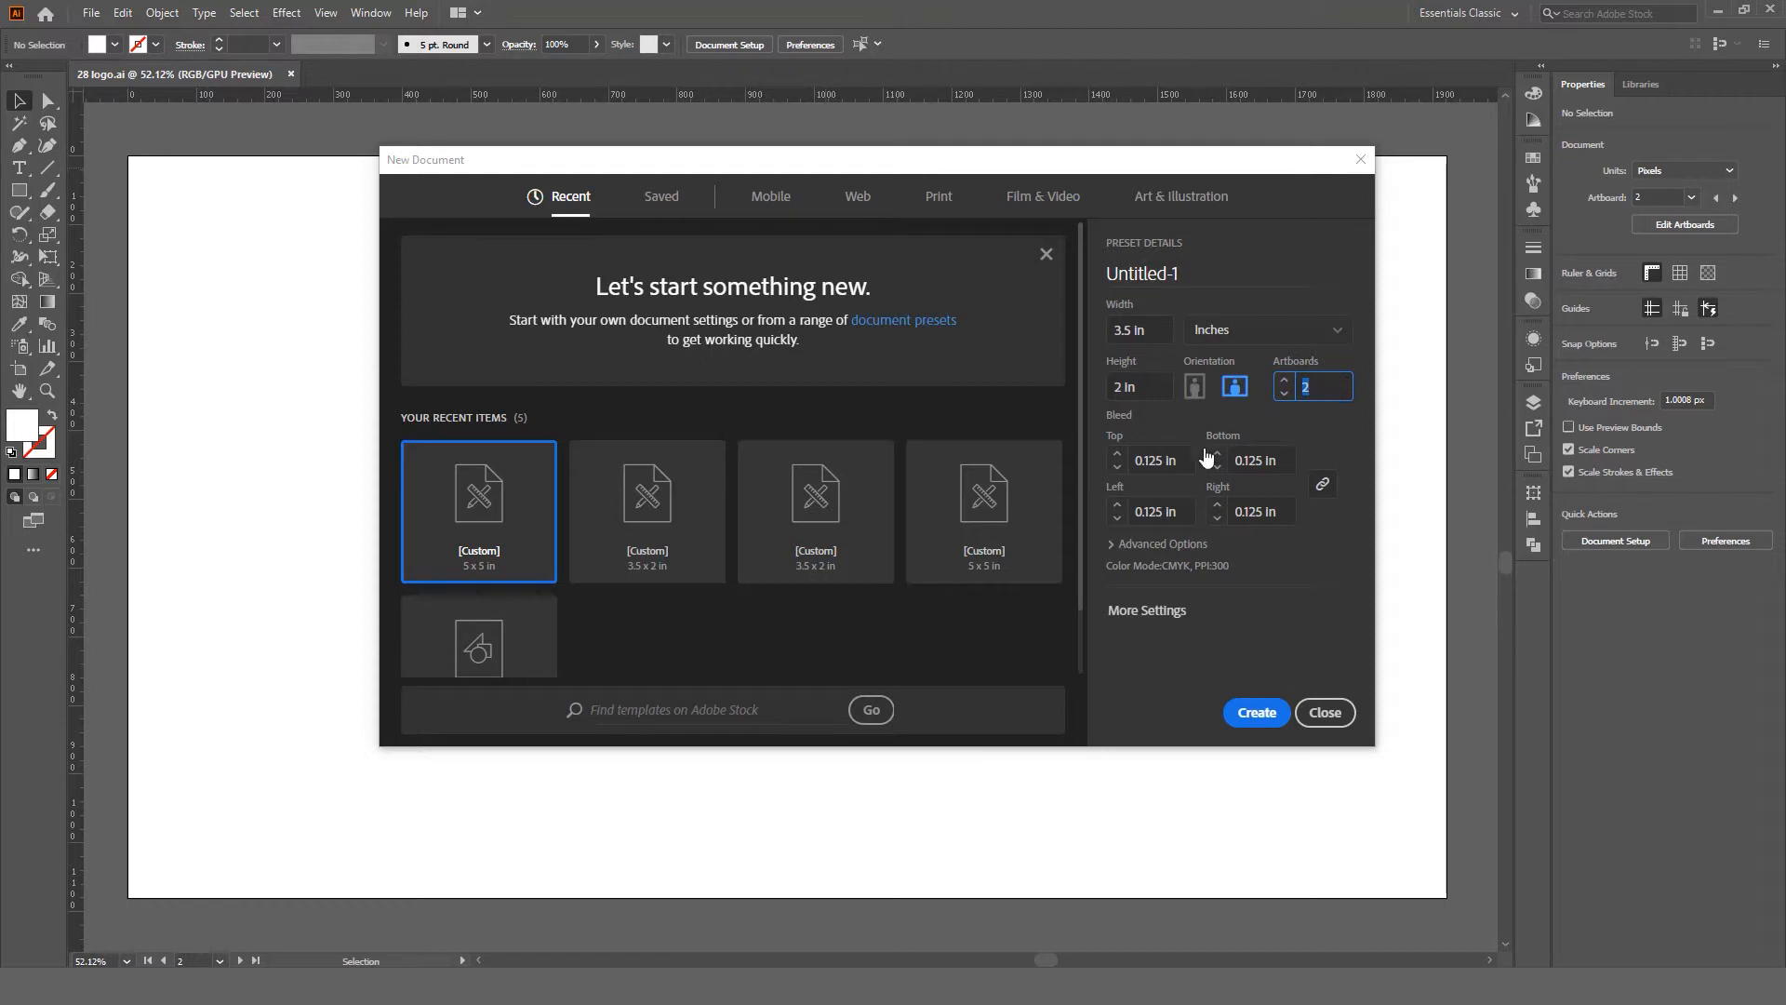
{"action": "key", "text": "Tab"}
{"action": "type", "text": "1"}
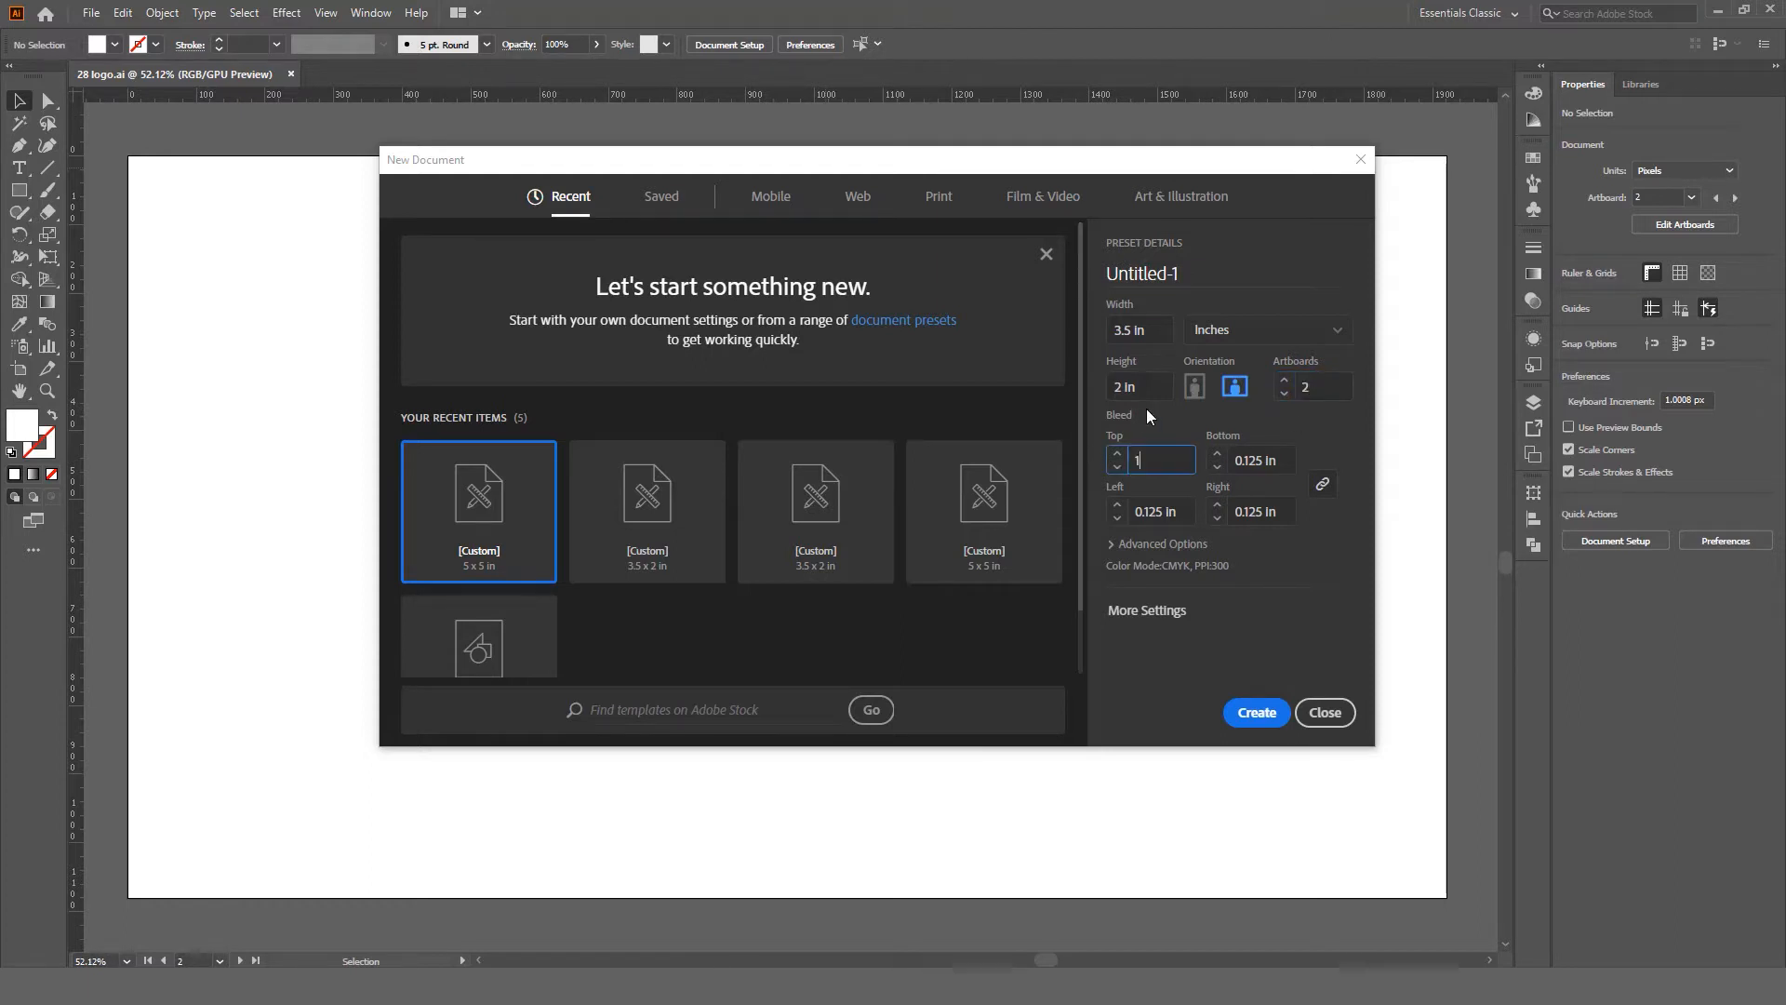
{"action": "key", "text": "Tab"}
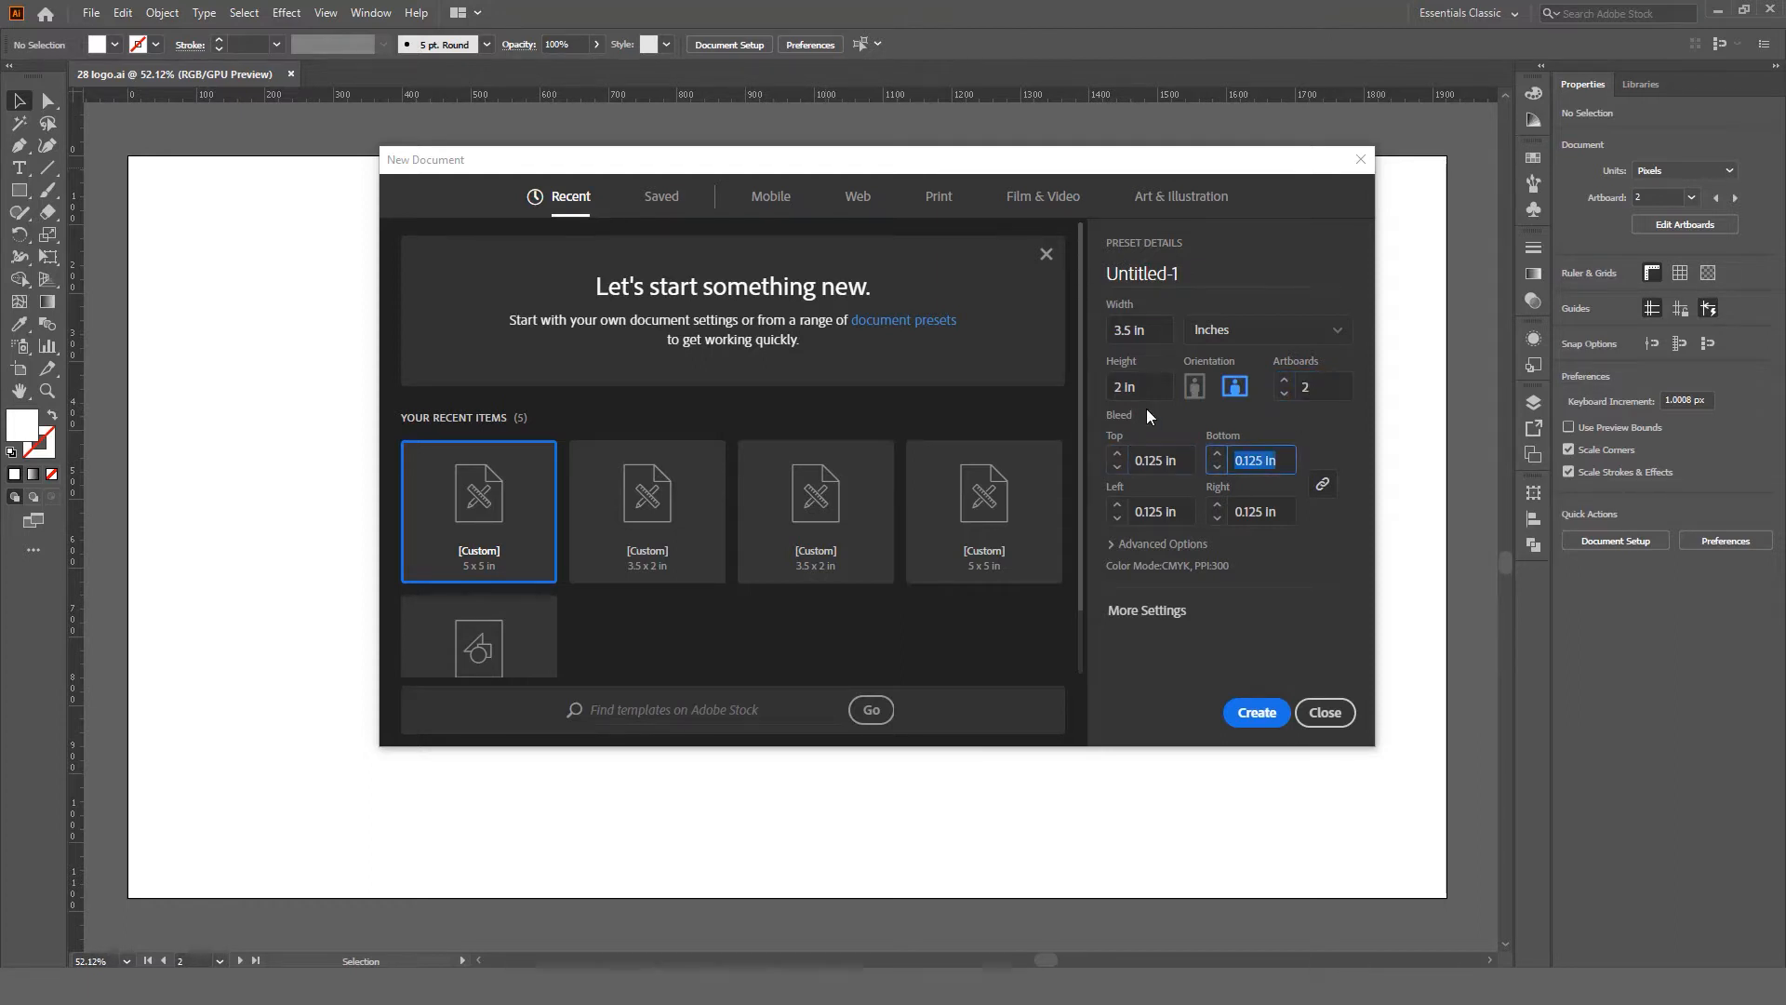
{"action": "left_click", "coordinate": [1124, 546]}
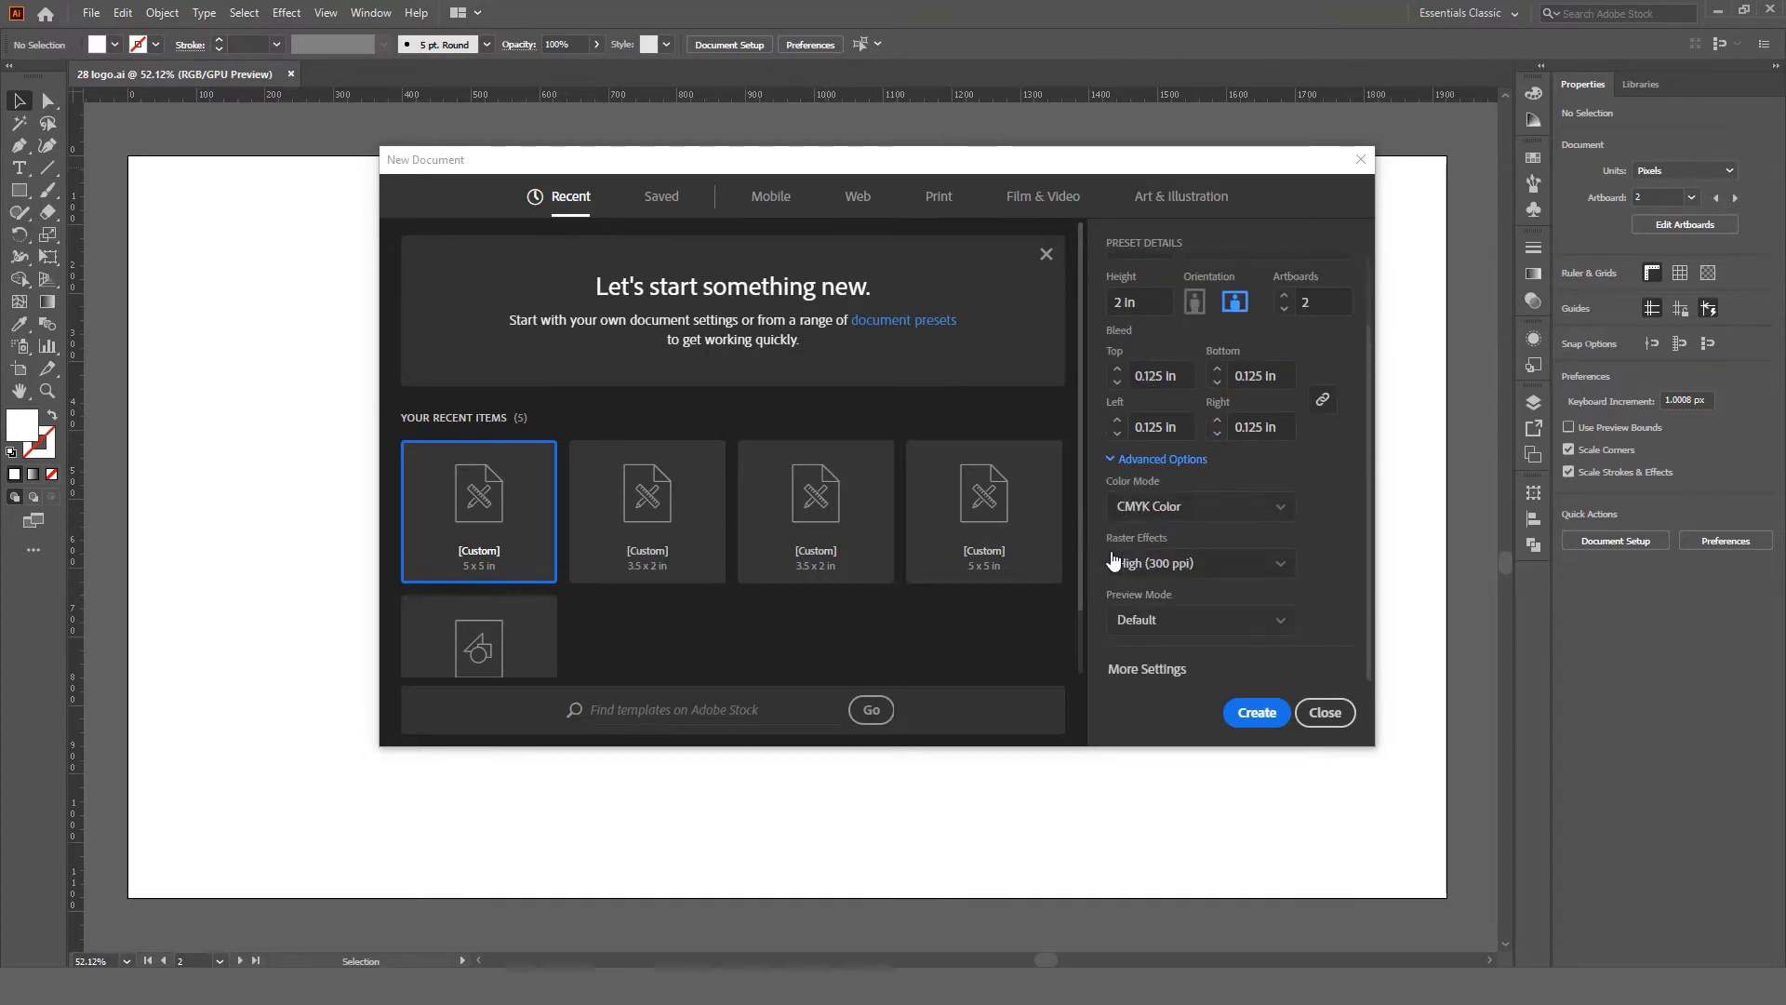
{"action": "left_click", "coordinate": [1258, 709]}
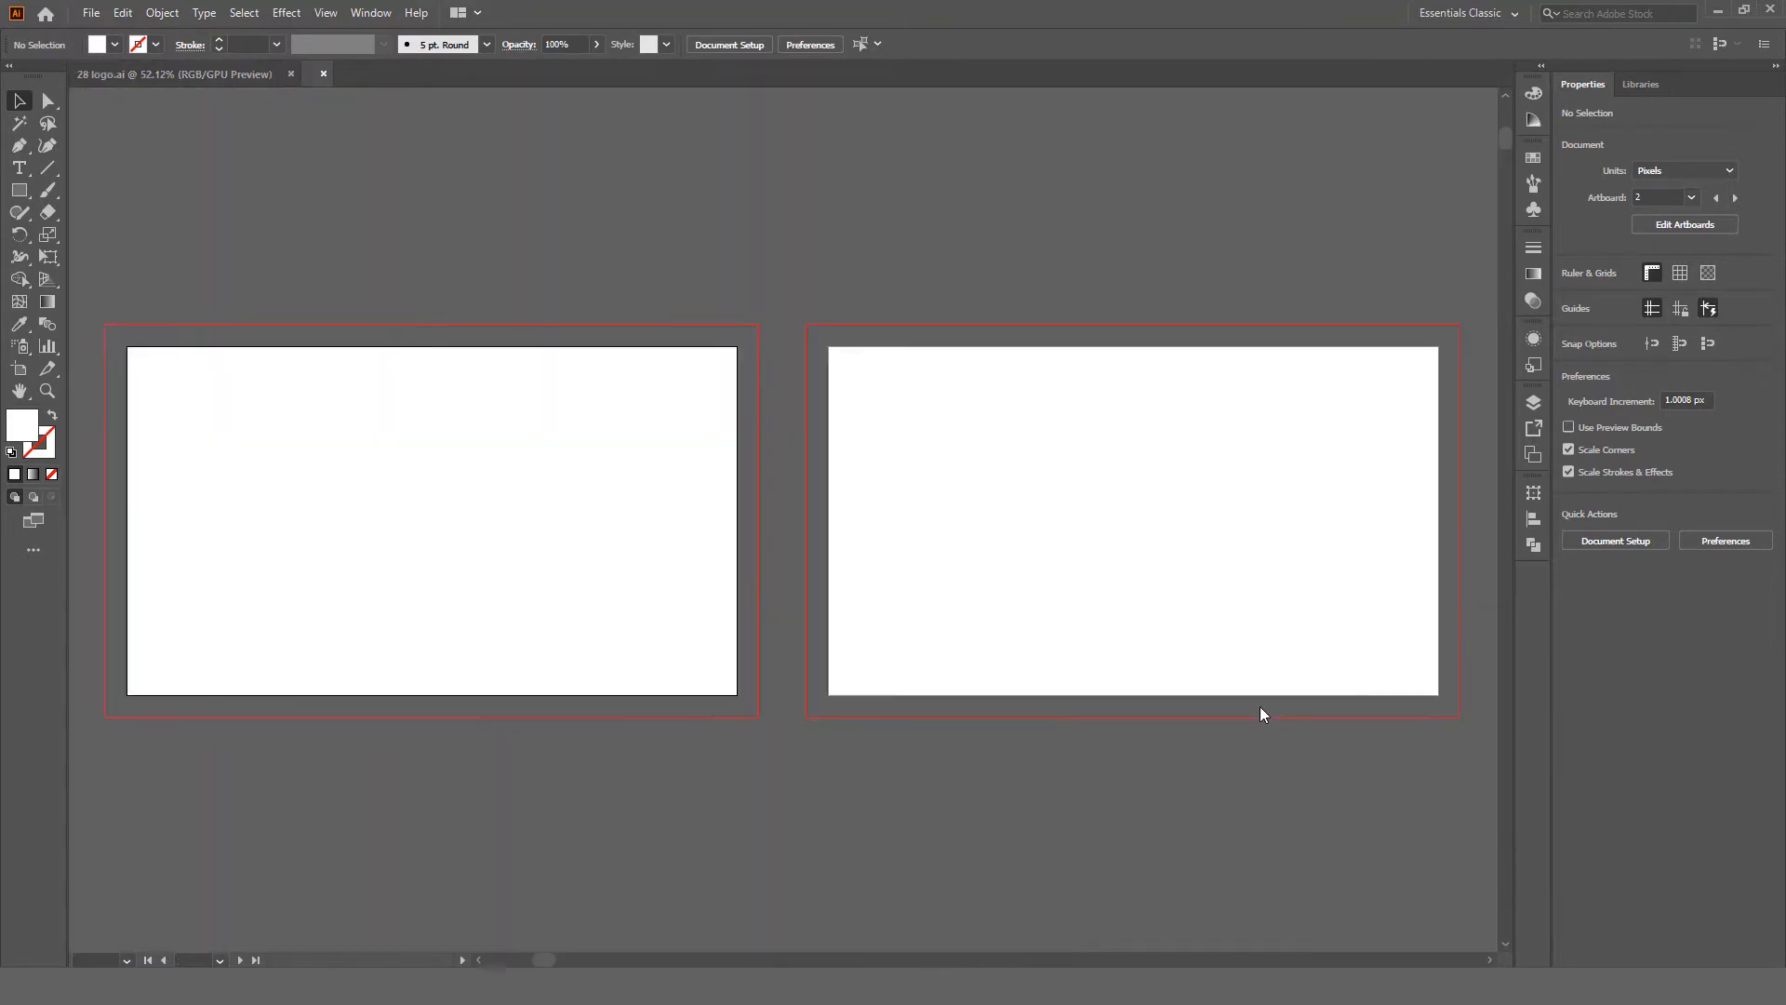
Step: Zoom in on the first artboard and show the rulers
{"action": "left_click_drag", "start_coordinate": [702, 416], "coordinate": [995, 408]}
{"action": "key", "text": "z"}
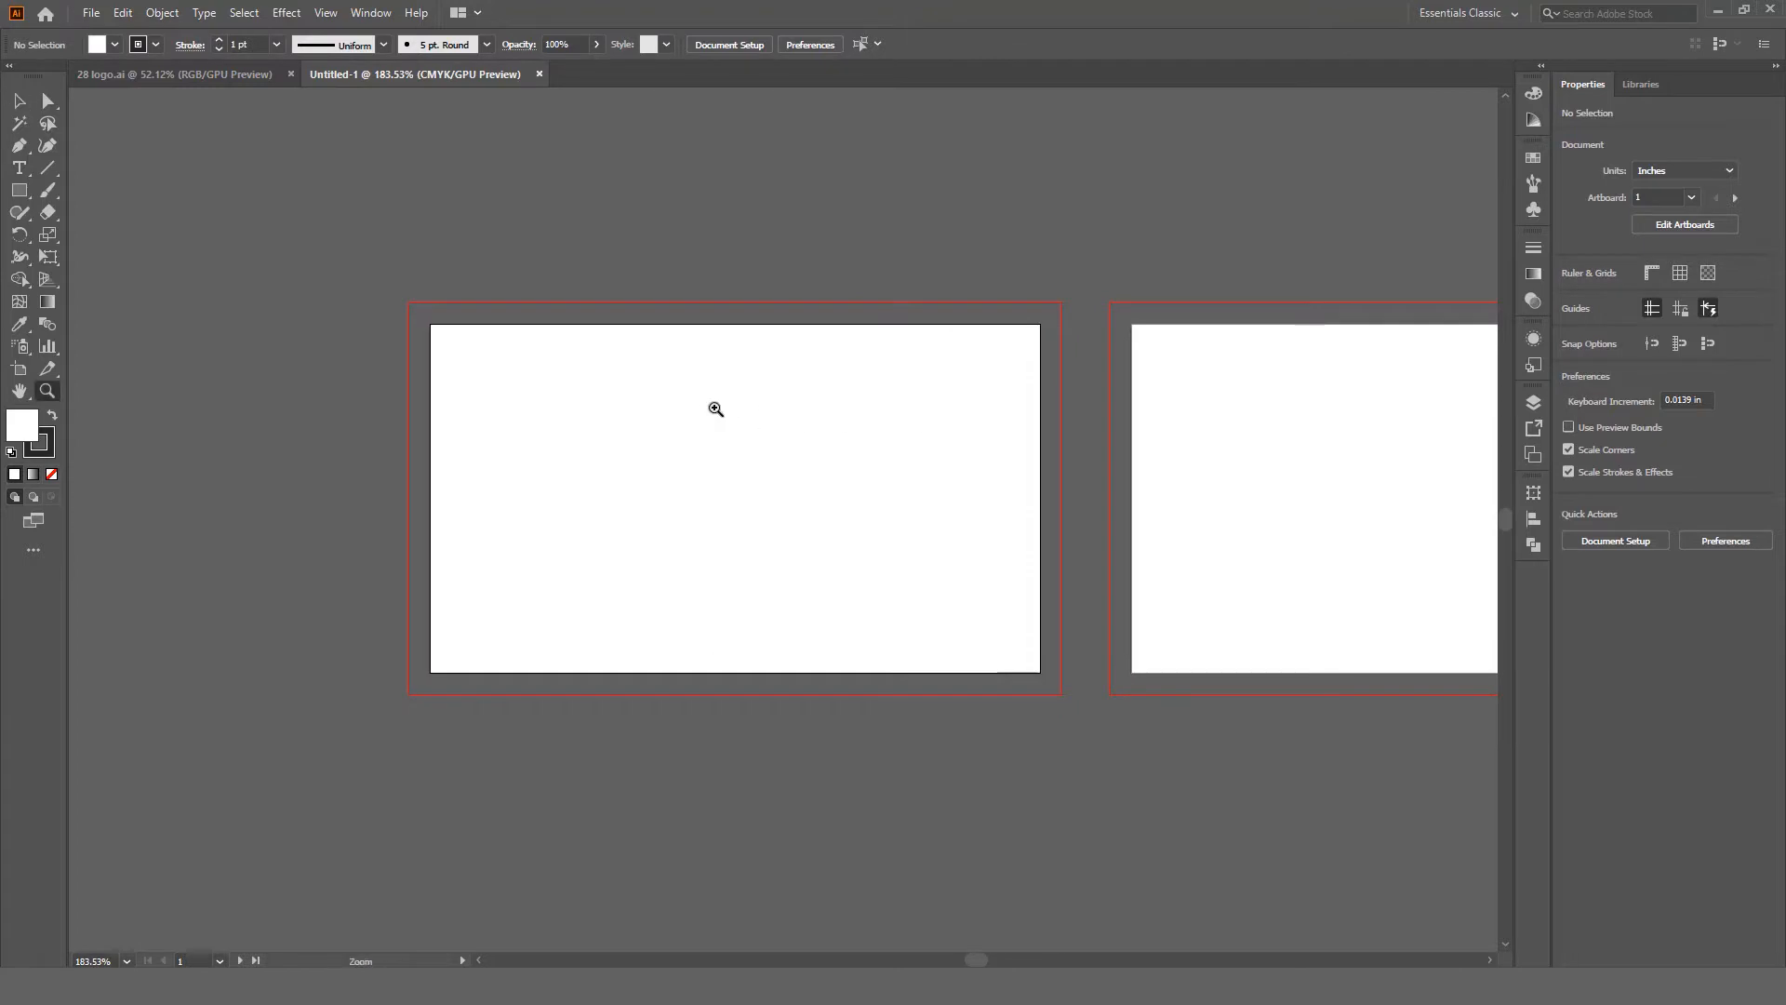
{"action": "left_click_drag", "start_coordinate": [717, 407], "coordinate": [767, 449]}
{"action": "key", "text": "ctrl+r"}
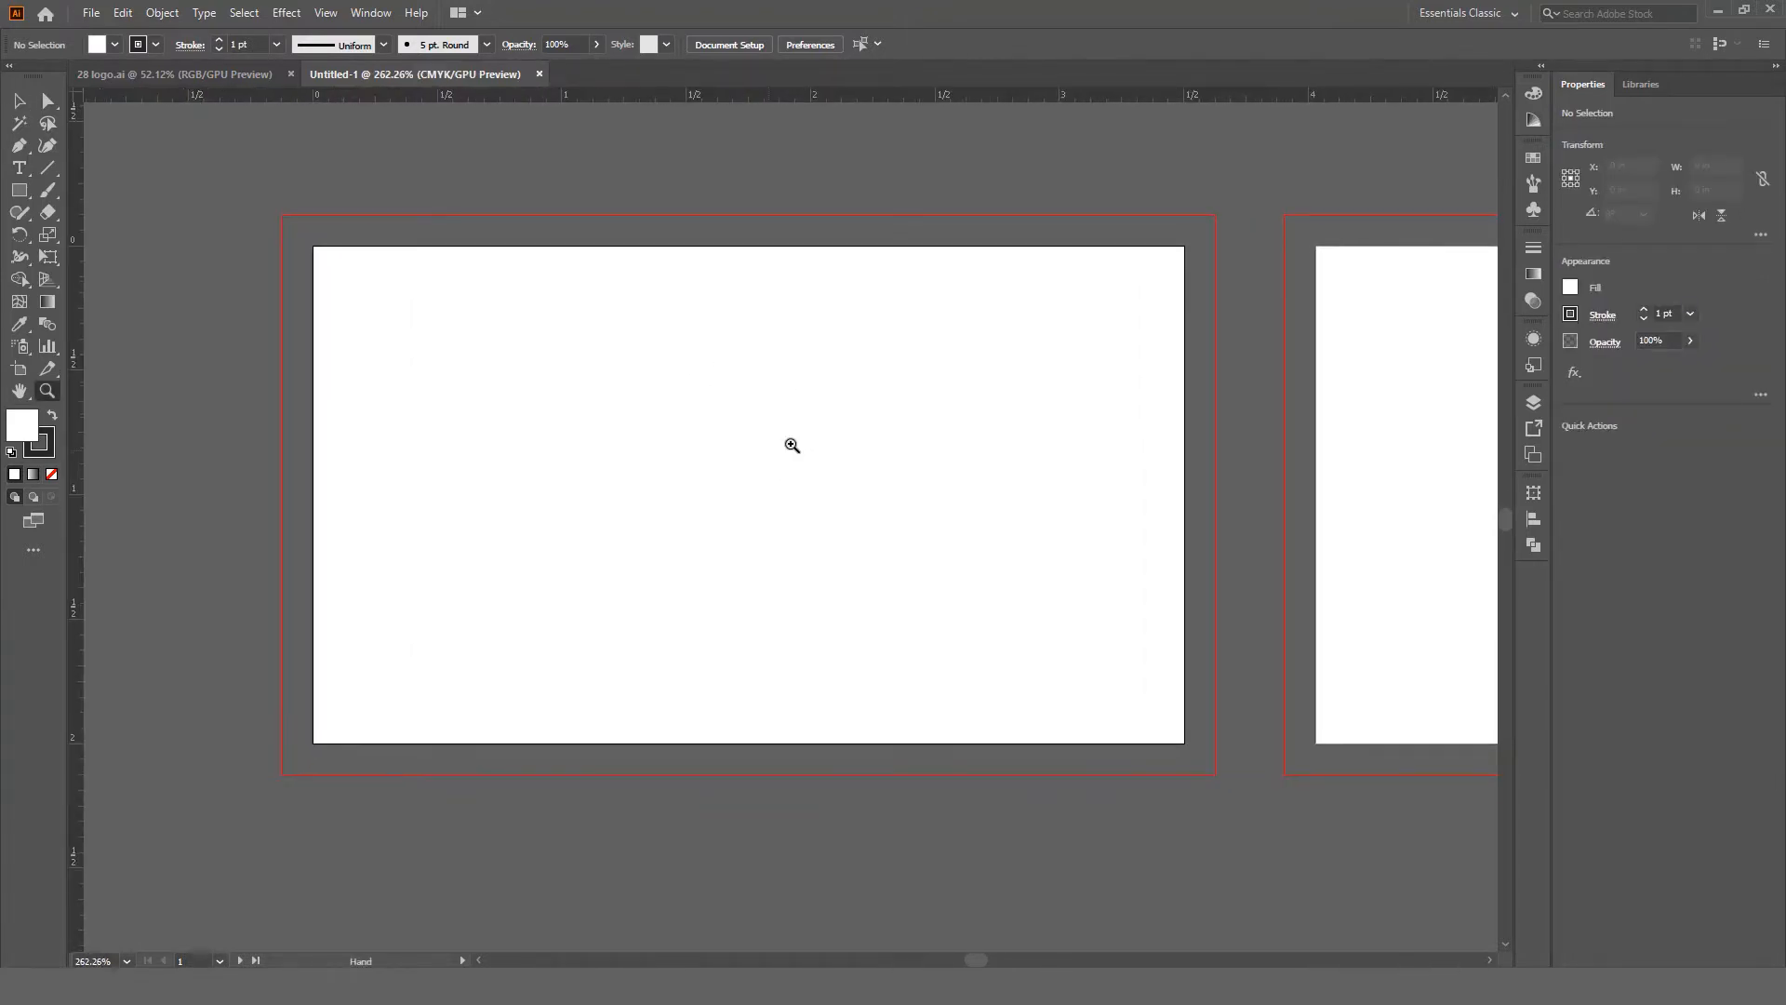
Step: Draw a white, stroke-free rectangle covering the first artboard and its bleed
{"action": "left_click", "coordinate": [21, 191]}
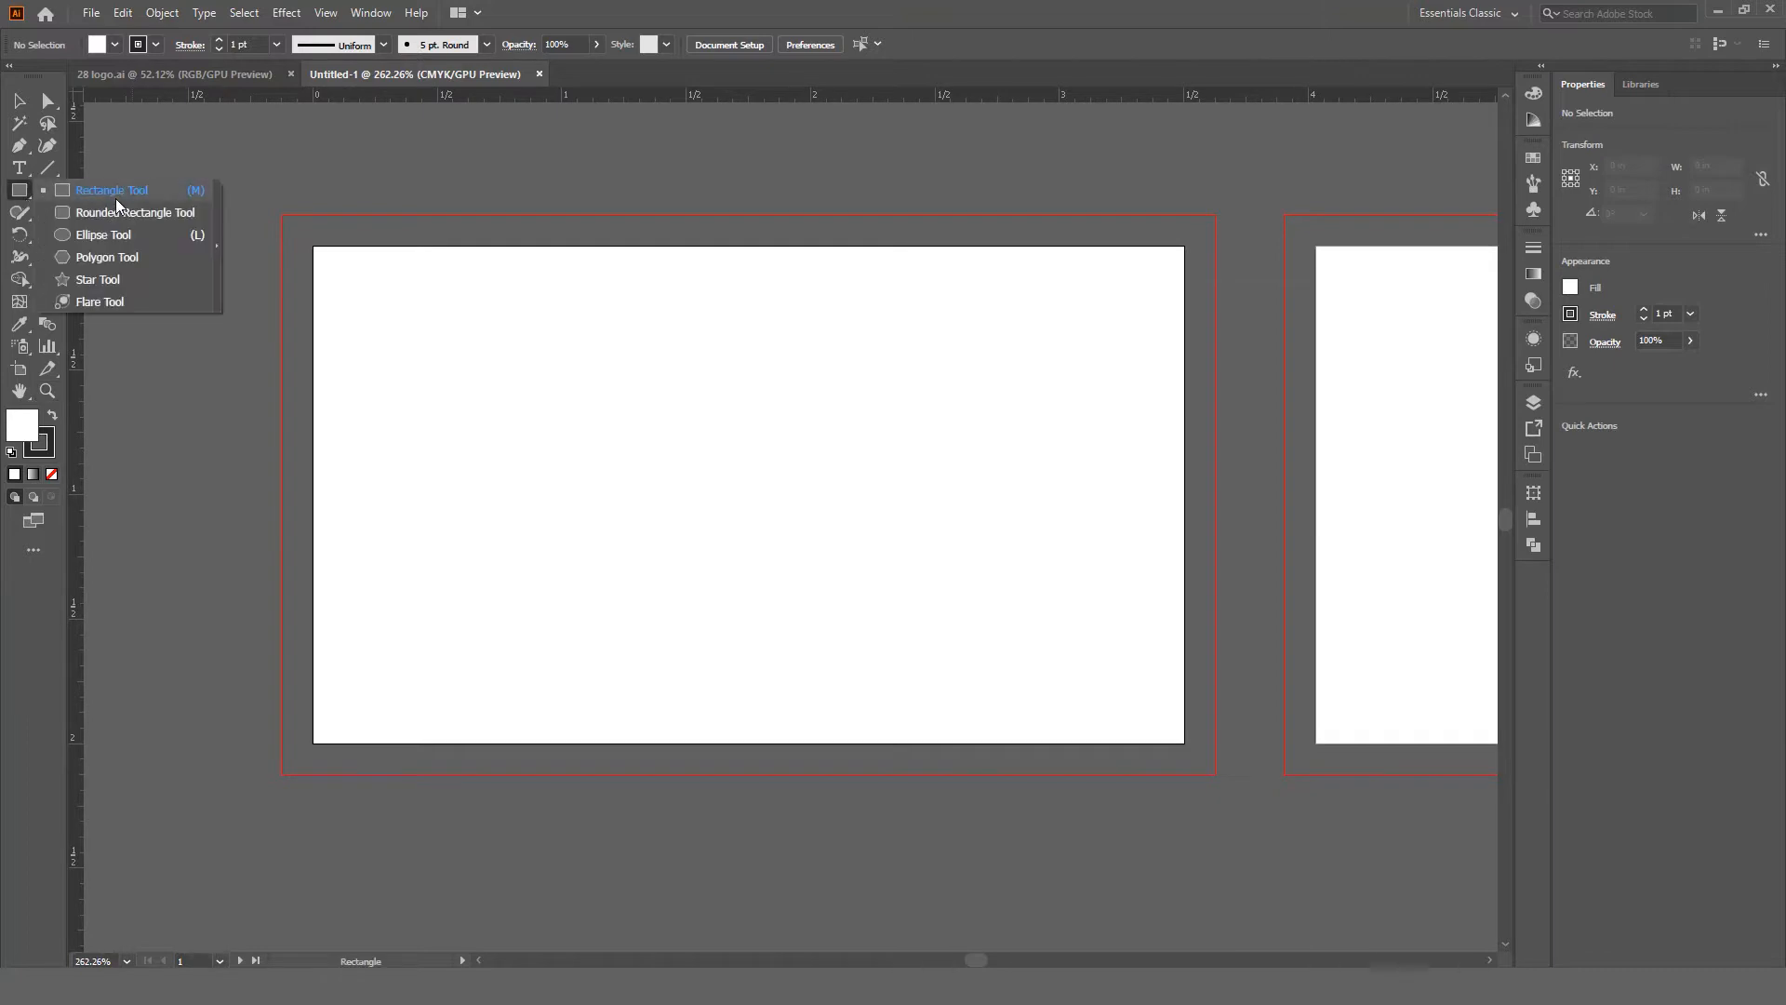
{"action": "left_click", "coordinate": [116, 197]}
{"action": "left_click_drag", "start_coordinate": [282, 216], "coordinate": [1210, 780]}
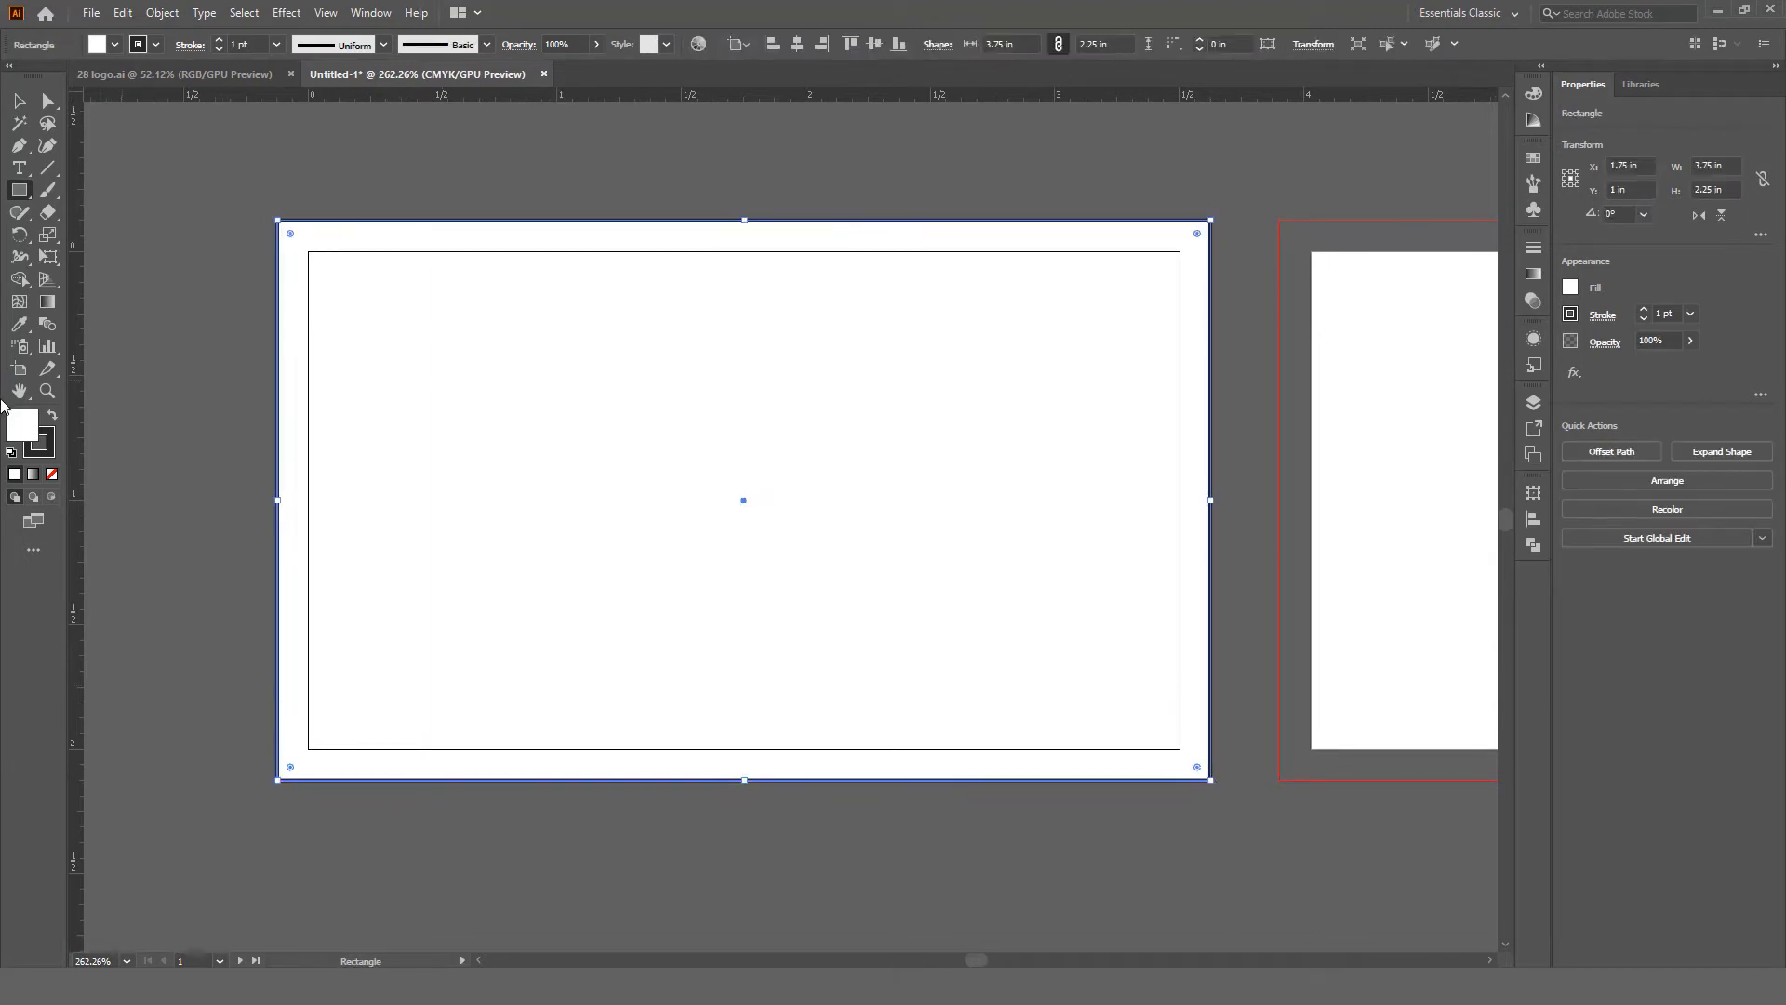
{"action": "left_click", "coordinate": [44, 445]}
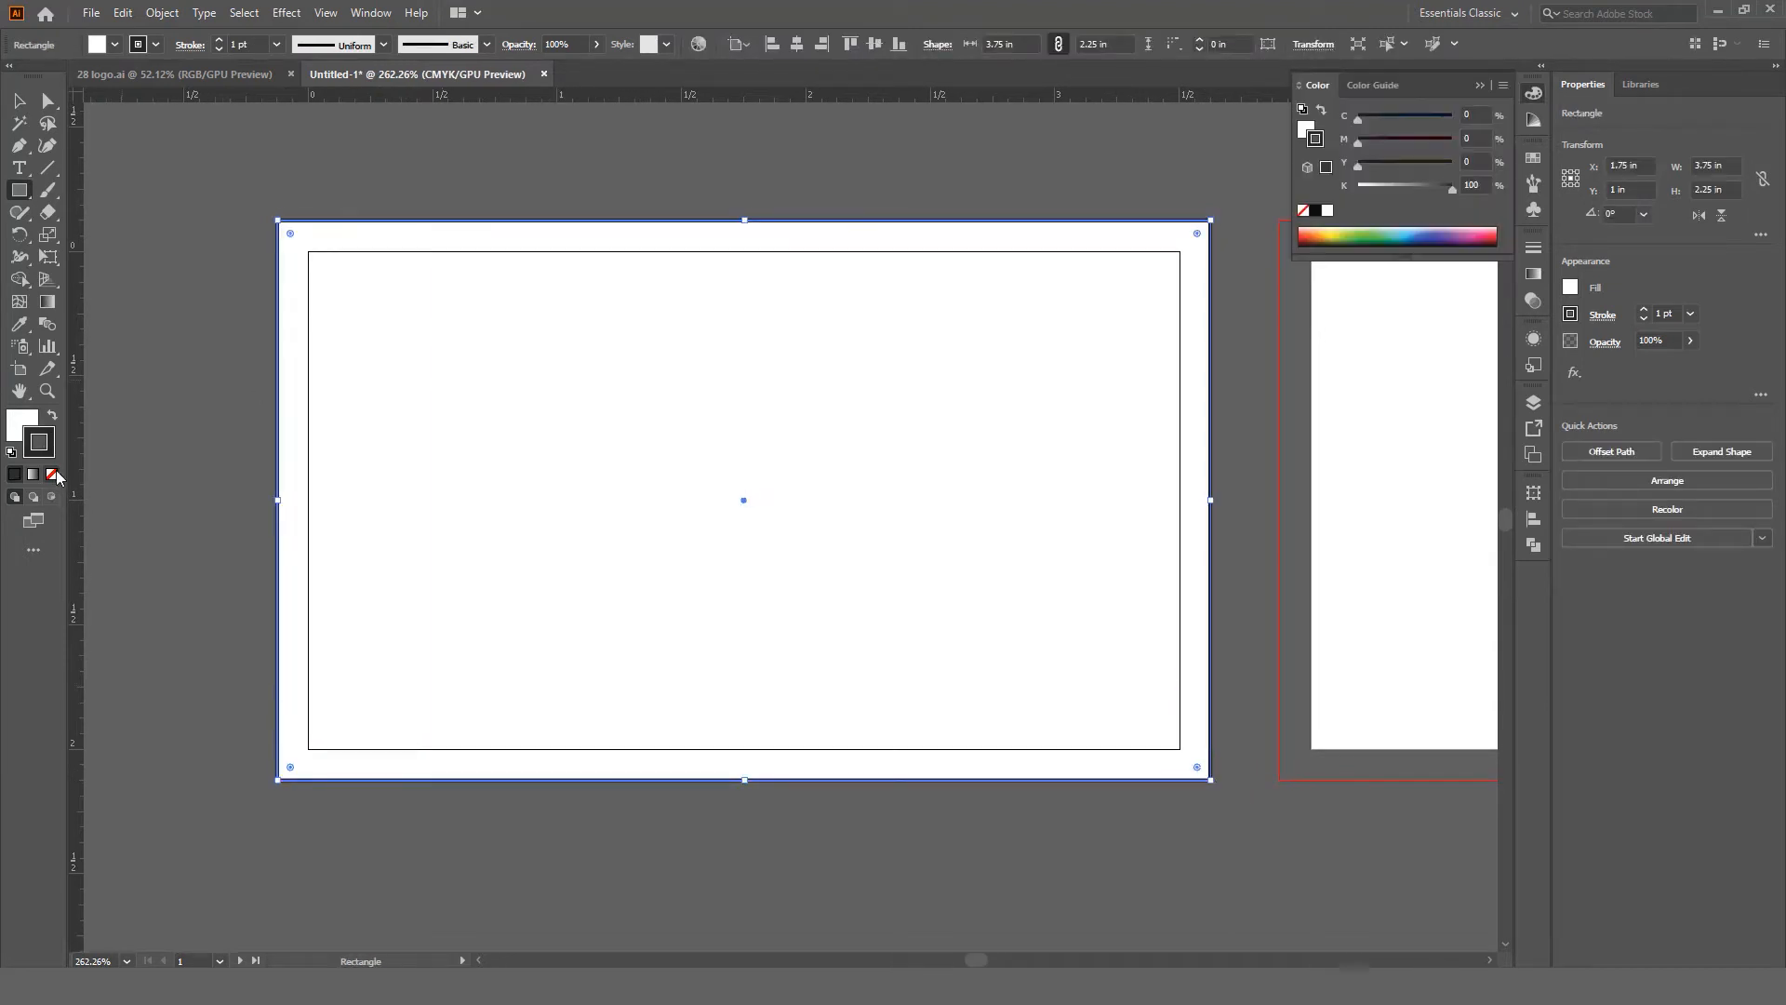
{"action": "left_click", "coordinate": [53, 475]}
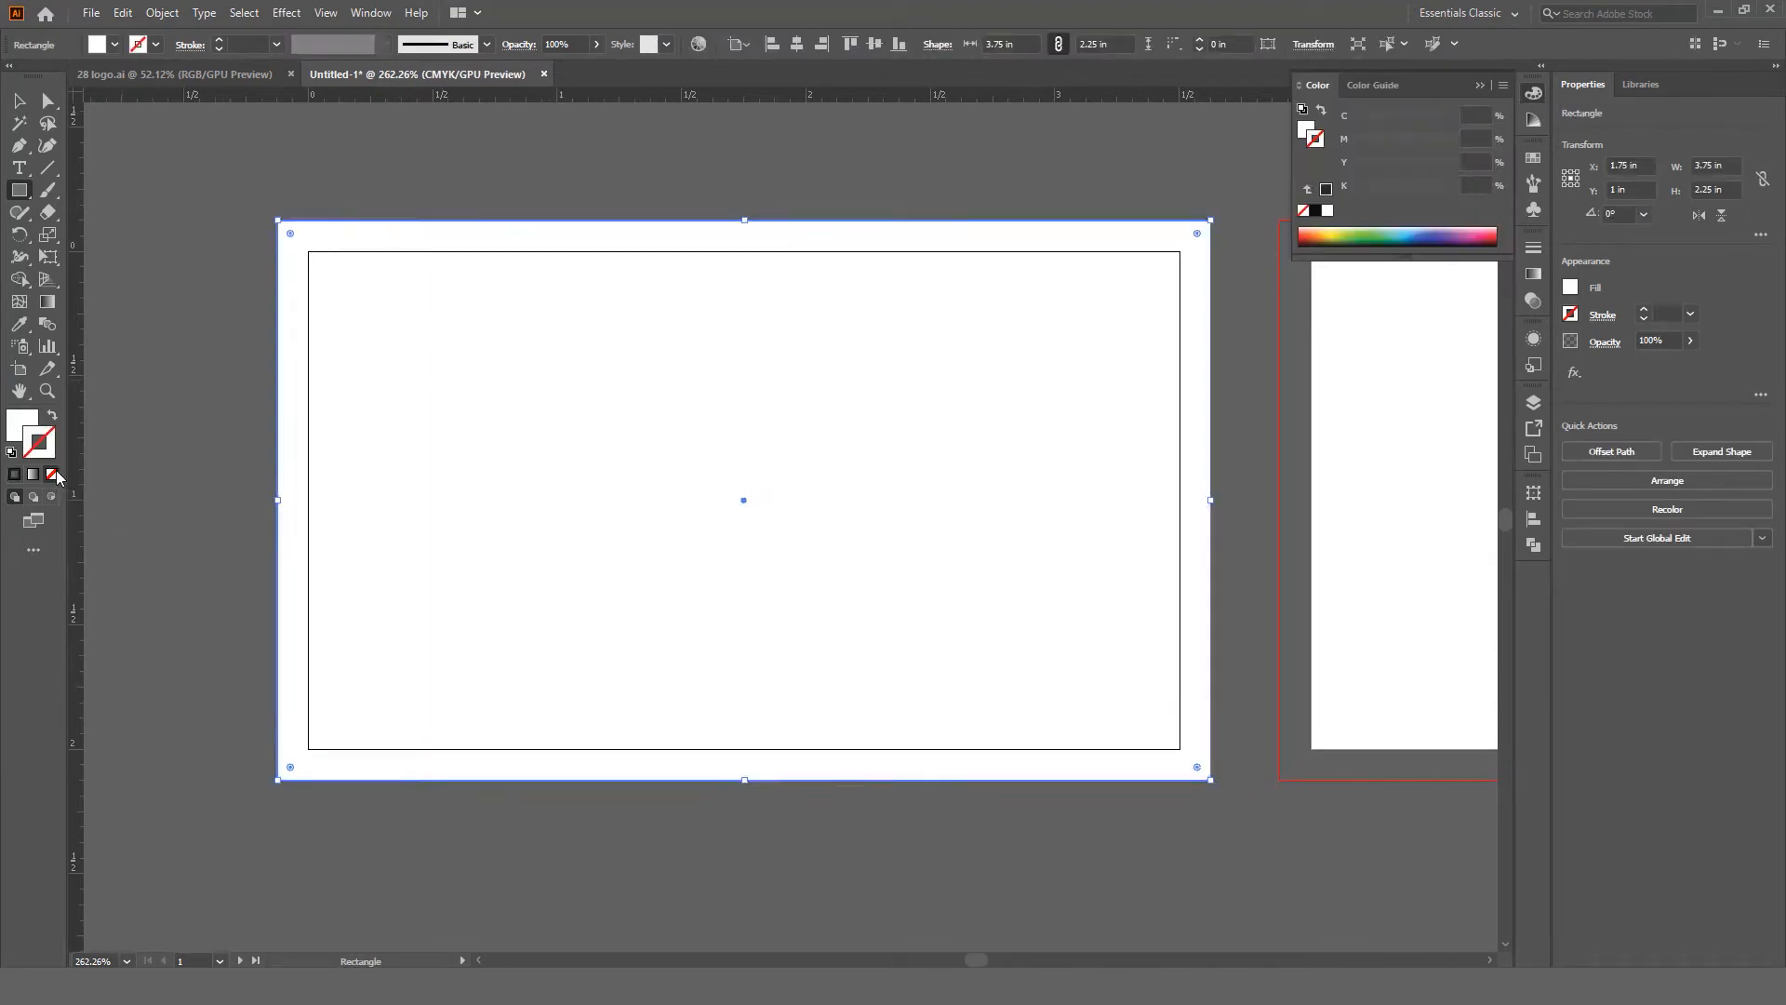
{"action": "left_click", "coordinate": [19, 423]}
{"action": "key", "text": "v"}
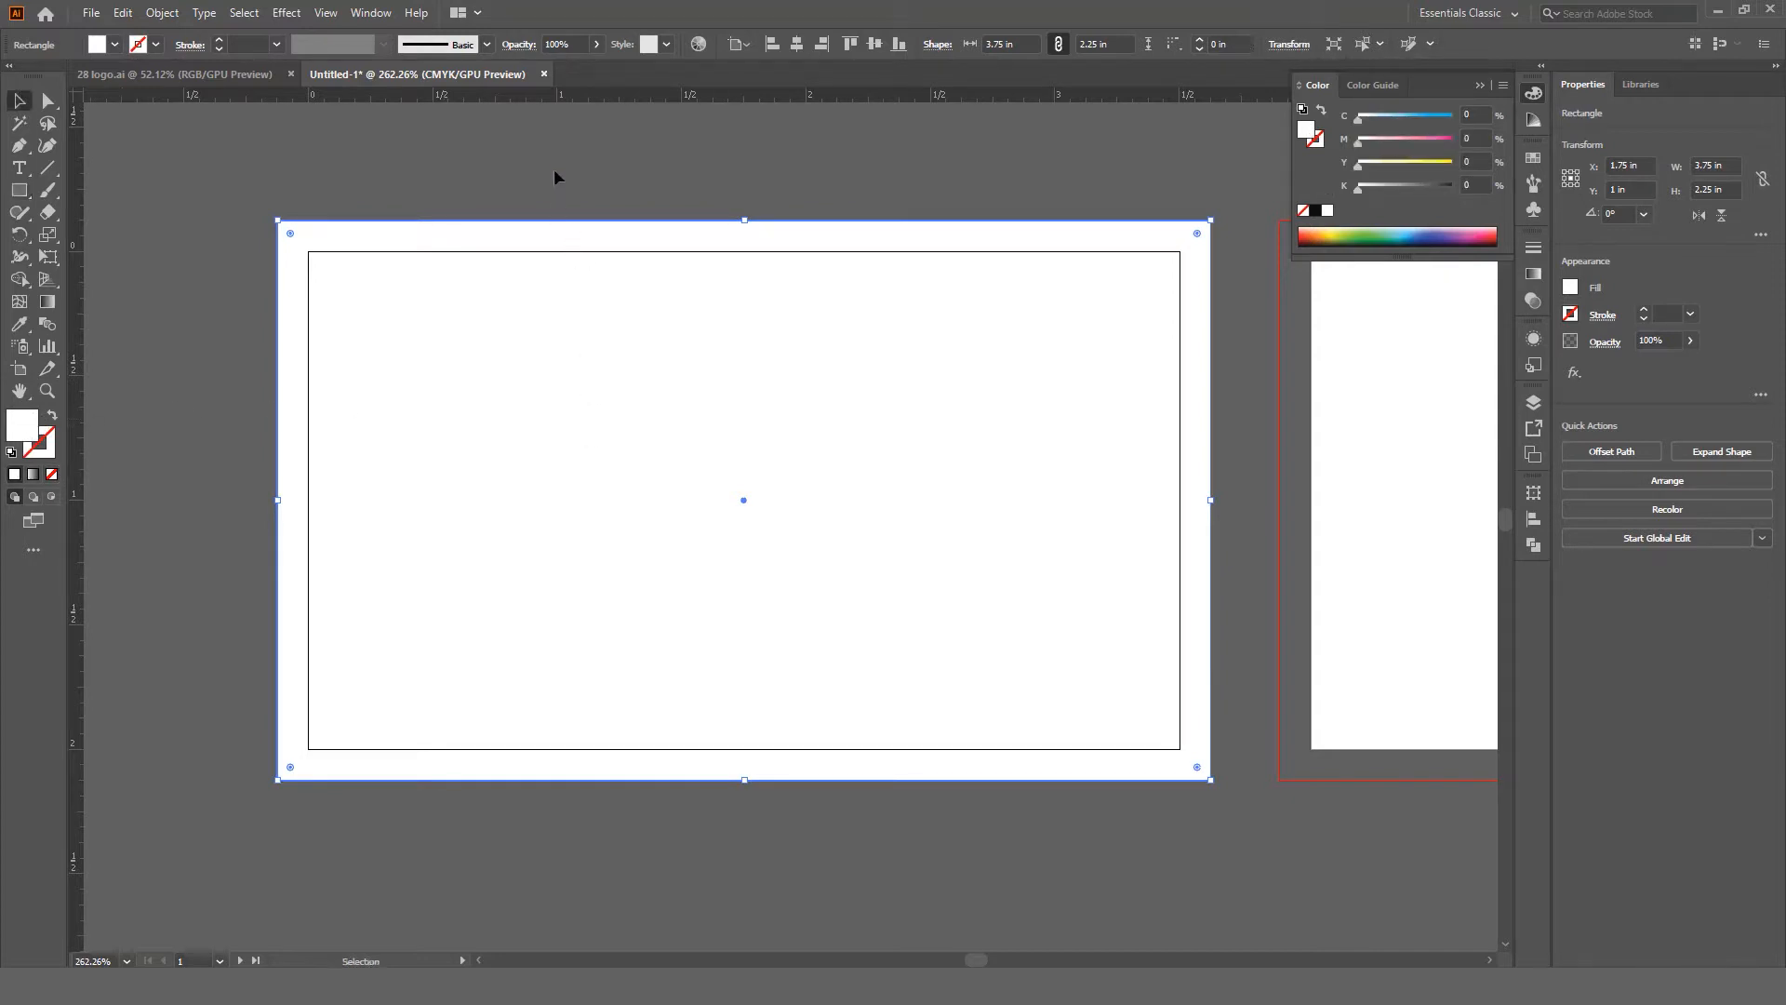
{"action": "left_click", "coordinate": [555, 168]}
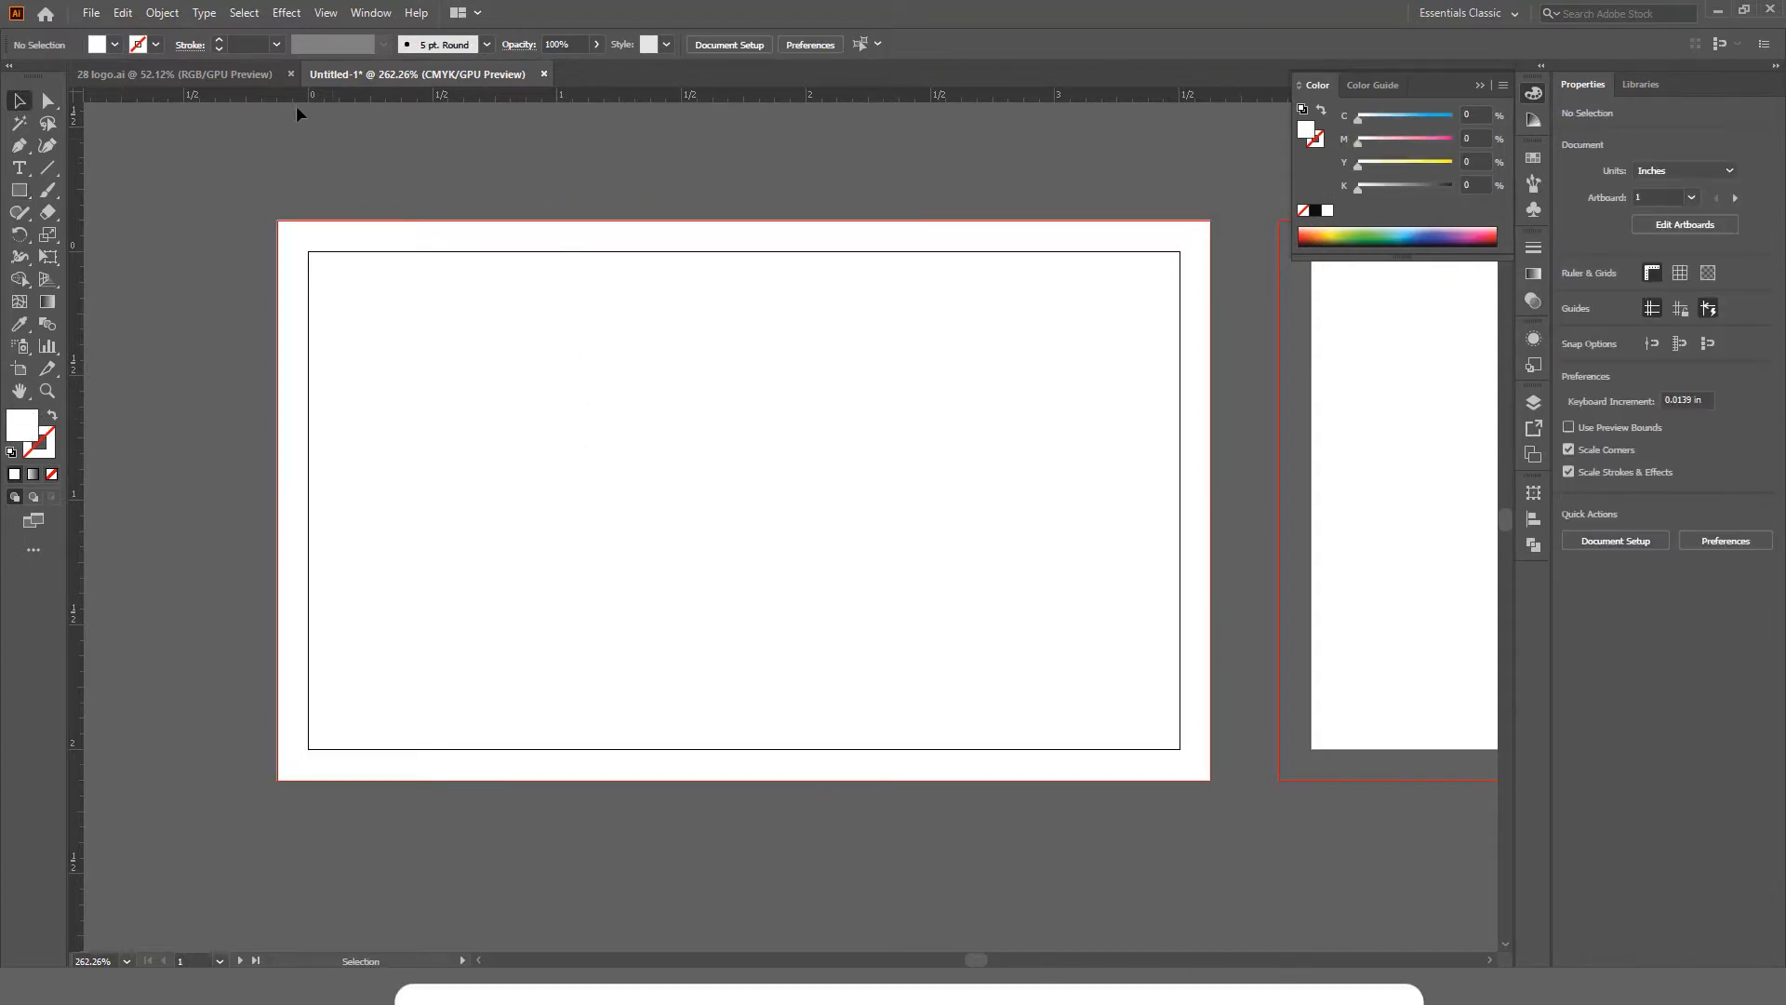
{"action": "left_click", "coordinate": [214, 75]}
Step: Select and copy the entire HOME LOGO artwork in 28 logo.ai
{"action": "left_click_drag", "start_coordinate": [761, 336], "coordinate": [750, 312]}
{"action": "key", "text": "z"}
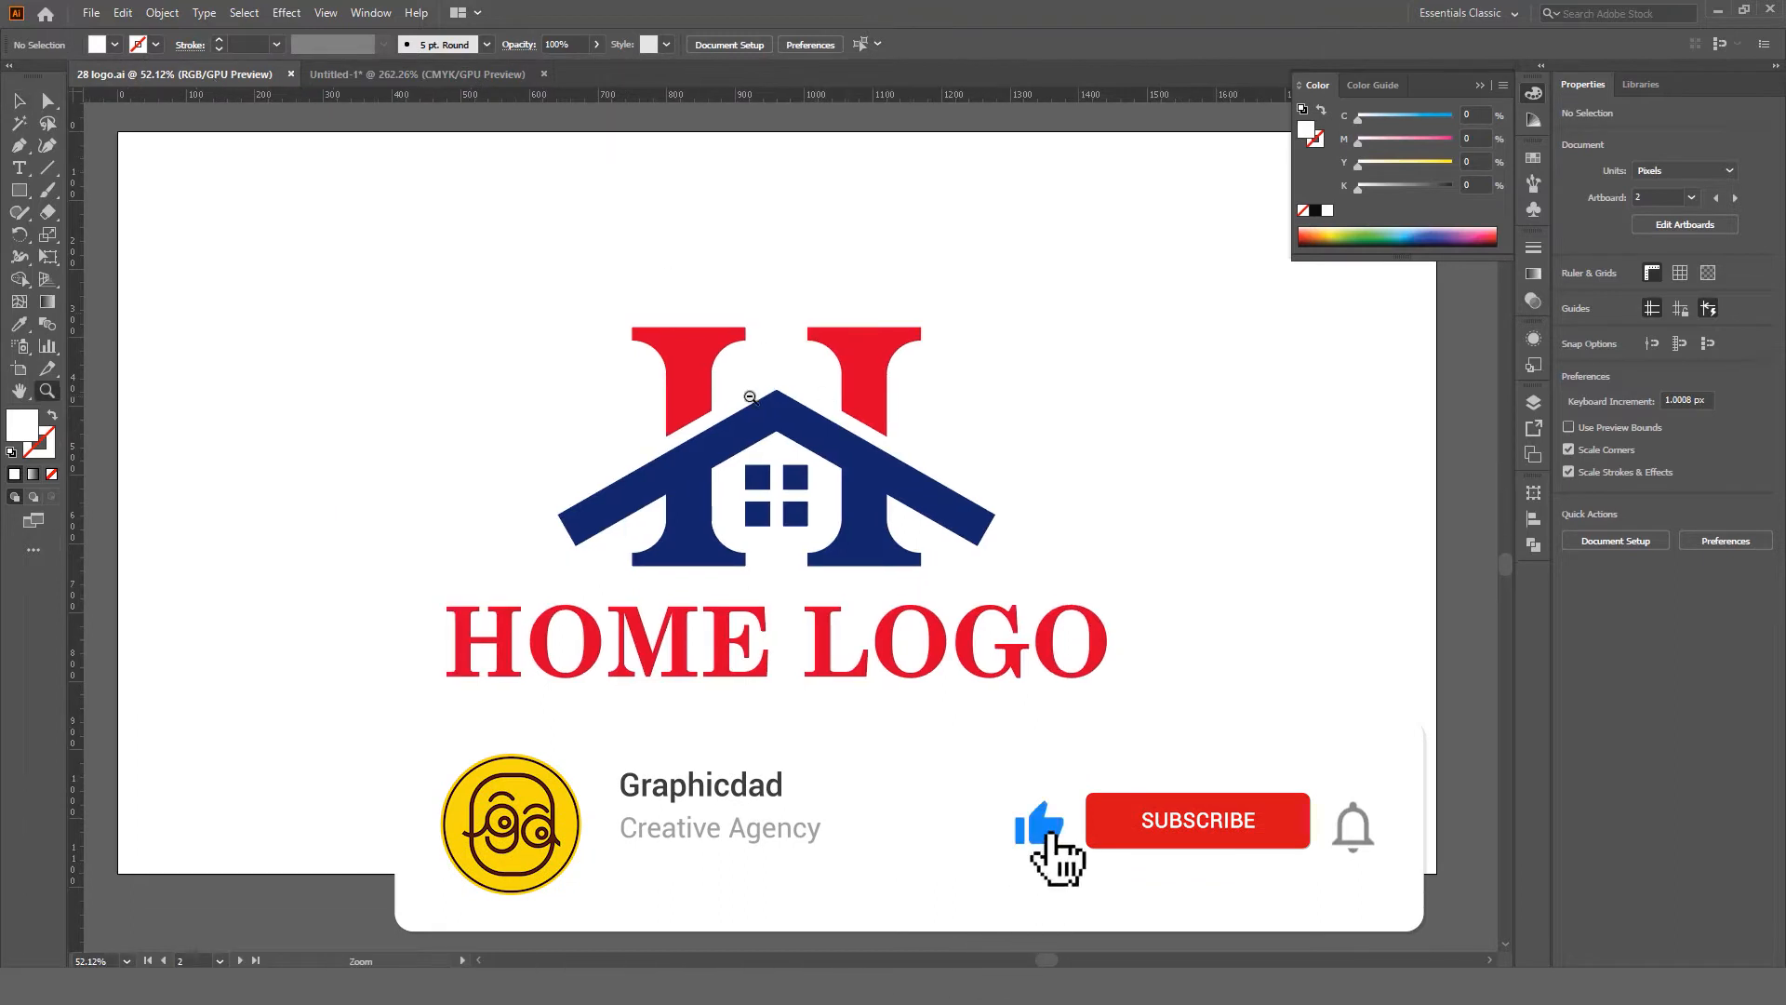
{"action": "mouse_move", "coordinate": [768, 423]}
{"action": "left_mouse_down"}
{"action": "mouse_move", "coordinate": [731, 403]}
{"action": "mouse_move", "coordinate": [748, 404]}
{"action": "left_mouse_up"}
{"action": "key", "text": "v"}
{"action": "left_click_drag", "start_coordinate": [1048, 309], "coordinate": [519, 511]}
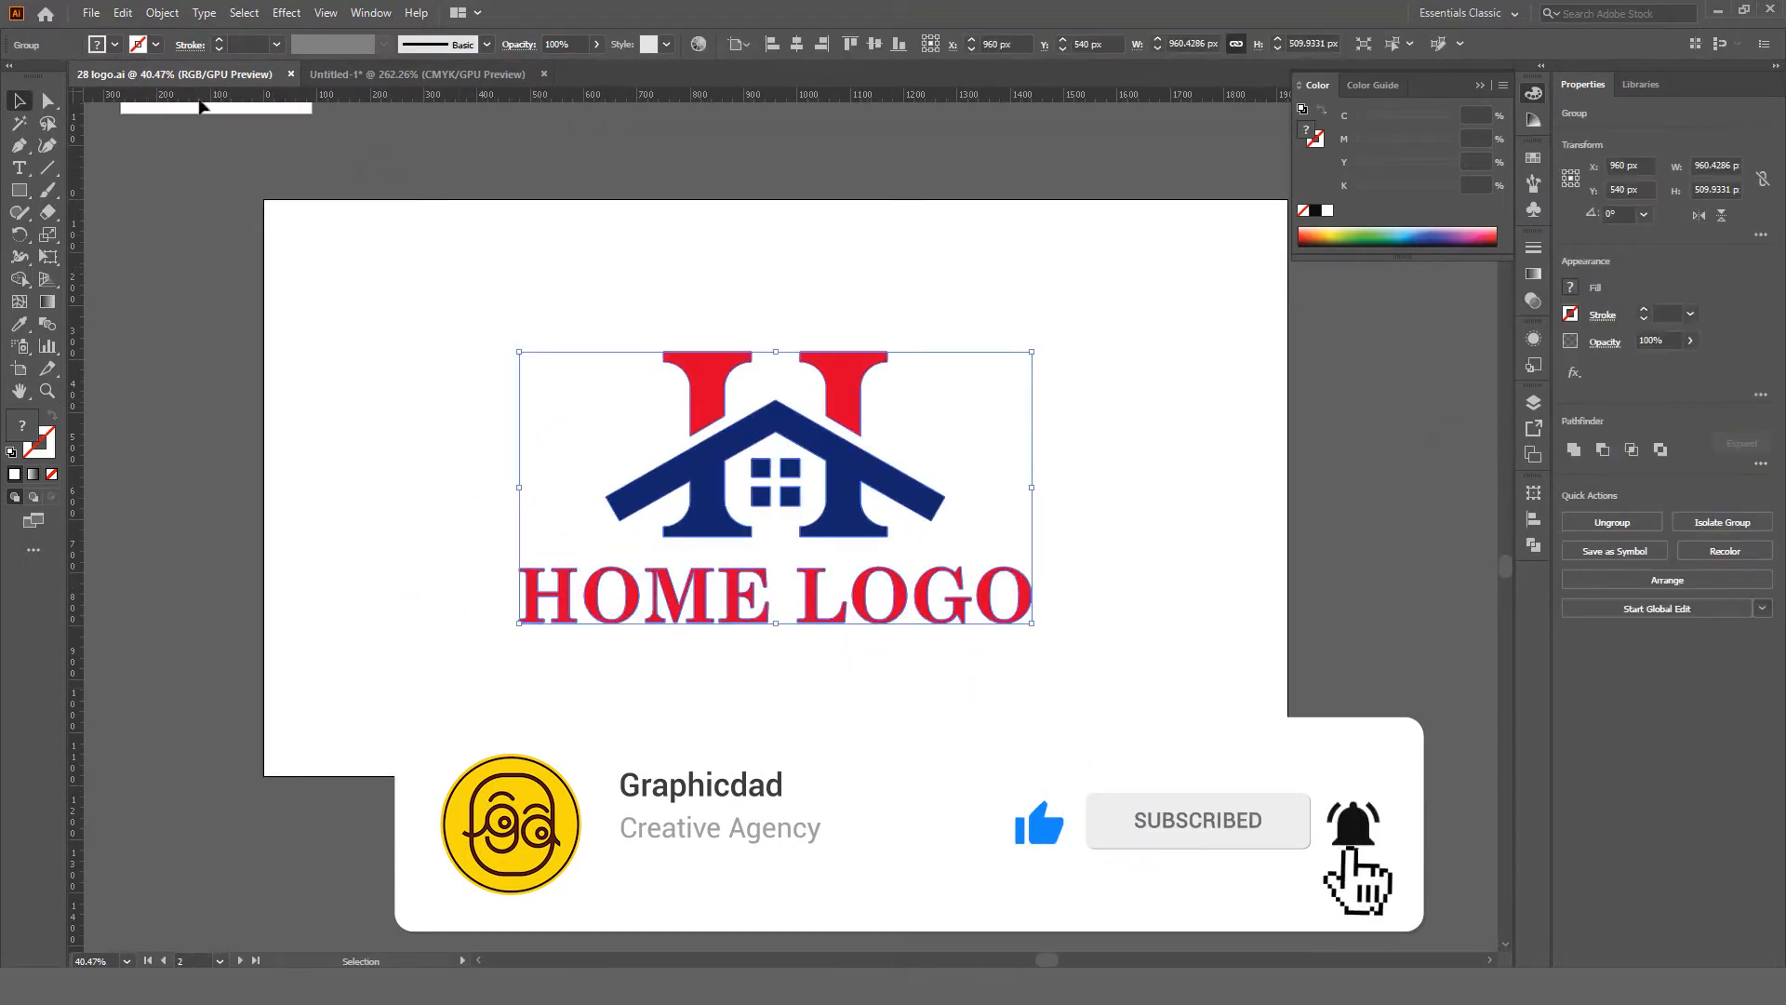
{"action": "left_click", "coordinate": [122, 13]}
{"action": "left_click", "coordinate": [186, 108]}
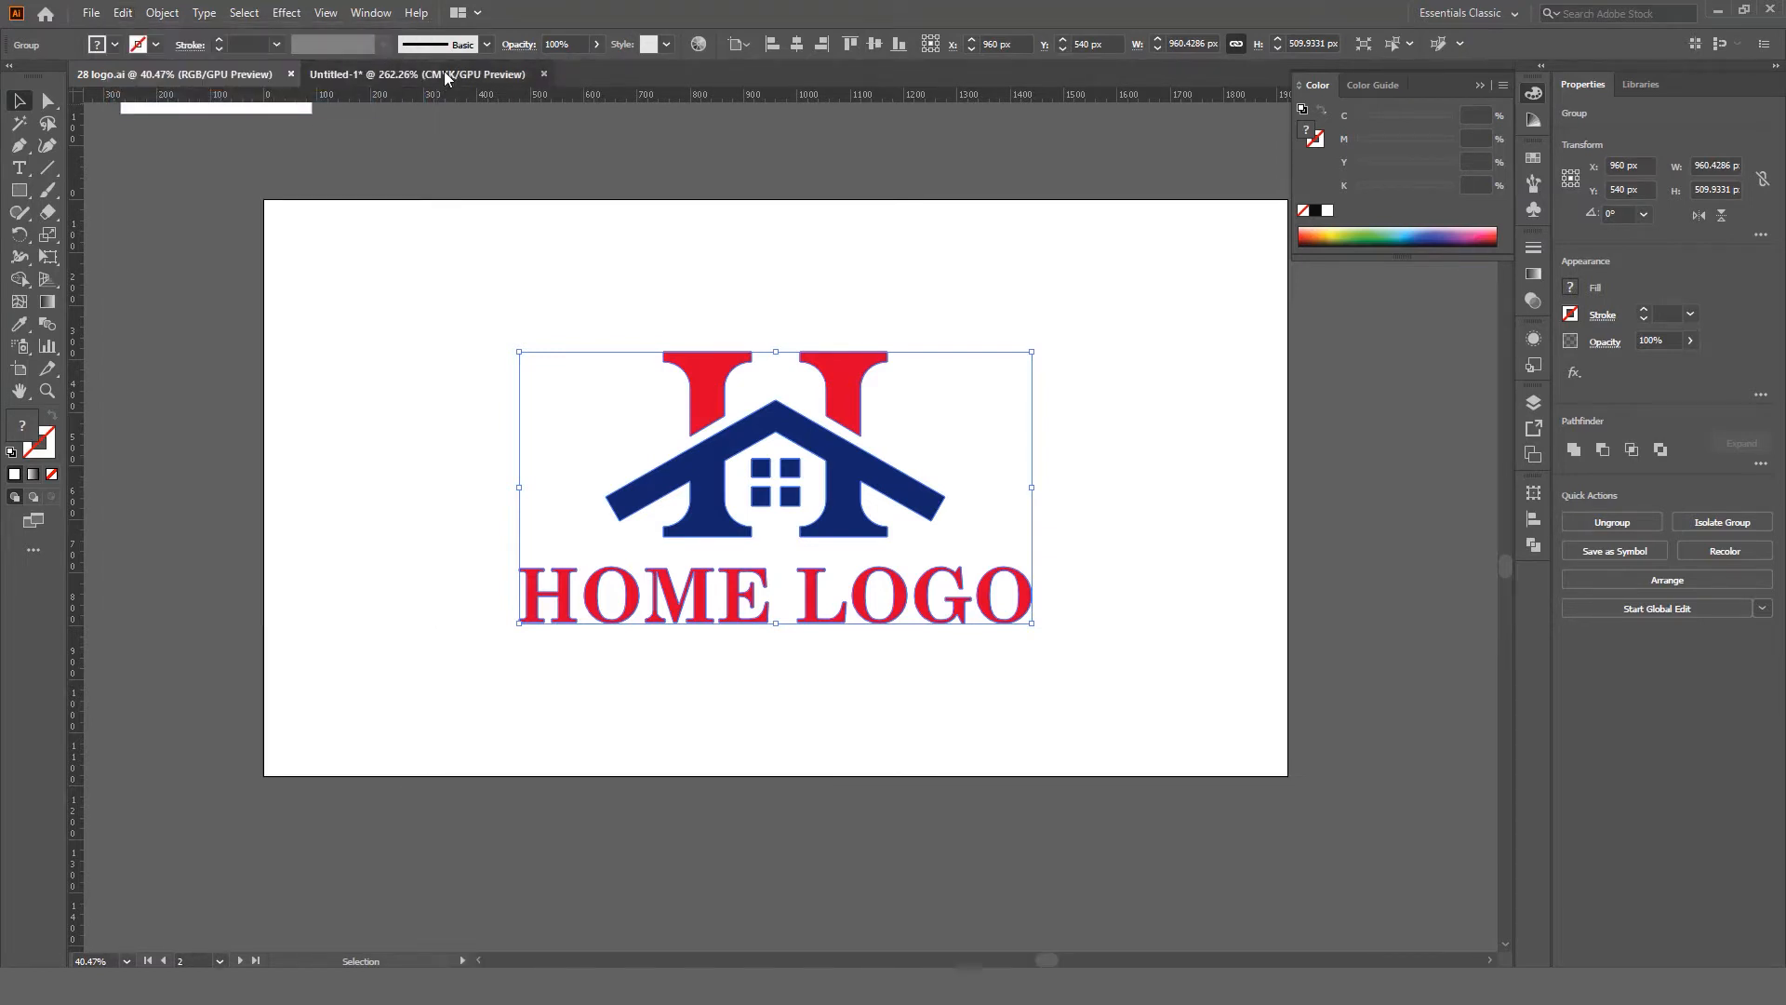
Step: Paste the logo into the Untitled-1 card and scale it down to fit
{"action": "left_click", "coordinate": [443, 73]}
{"action": "left_click", "coordinate": [546, 363]}
{"action": "left_click", "coordinate": [135, 15]}
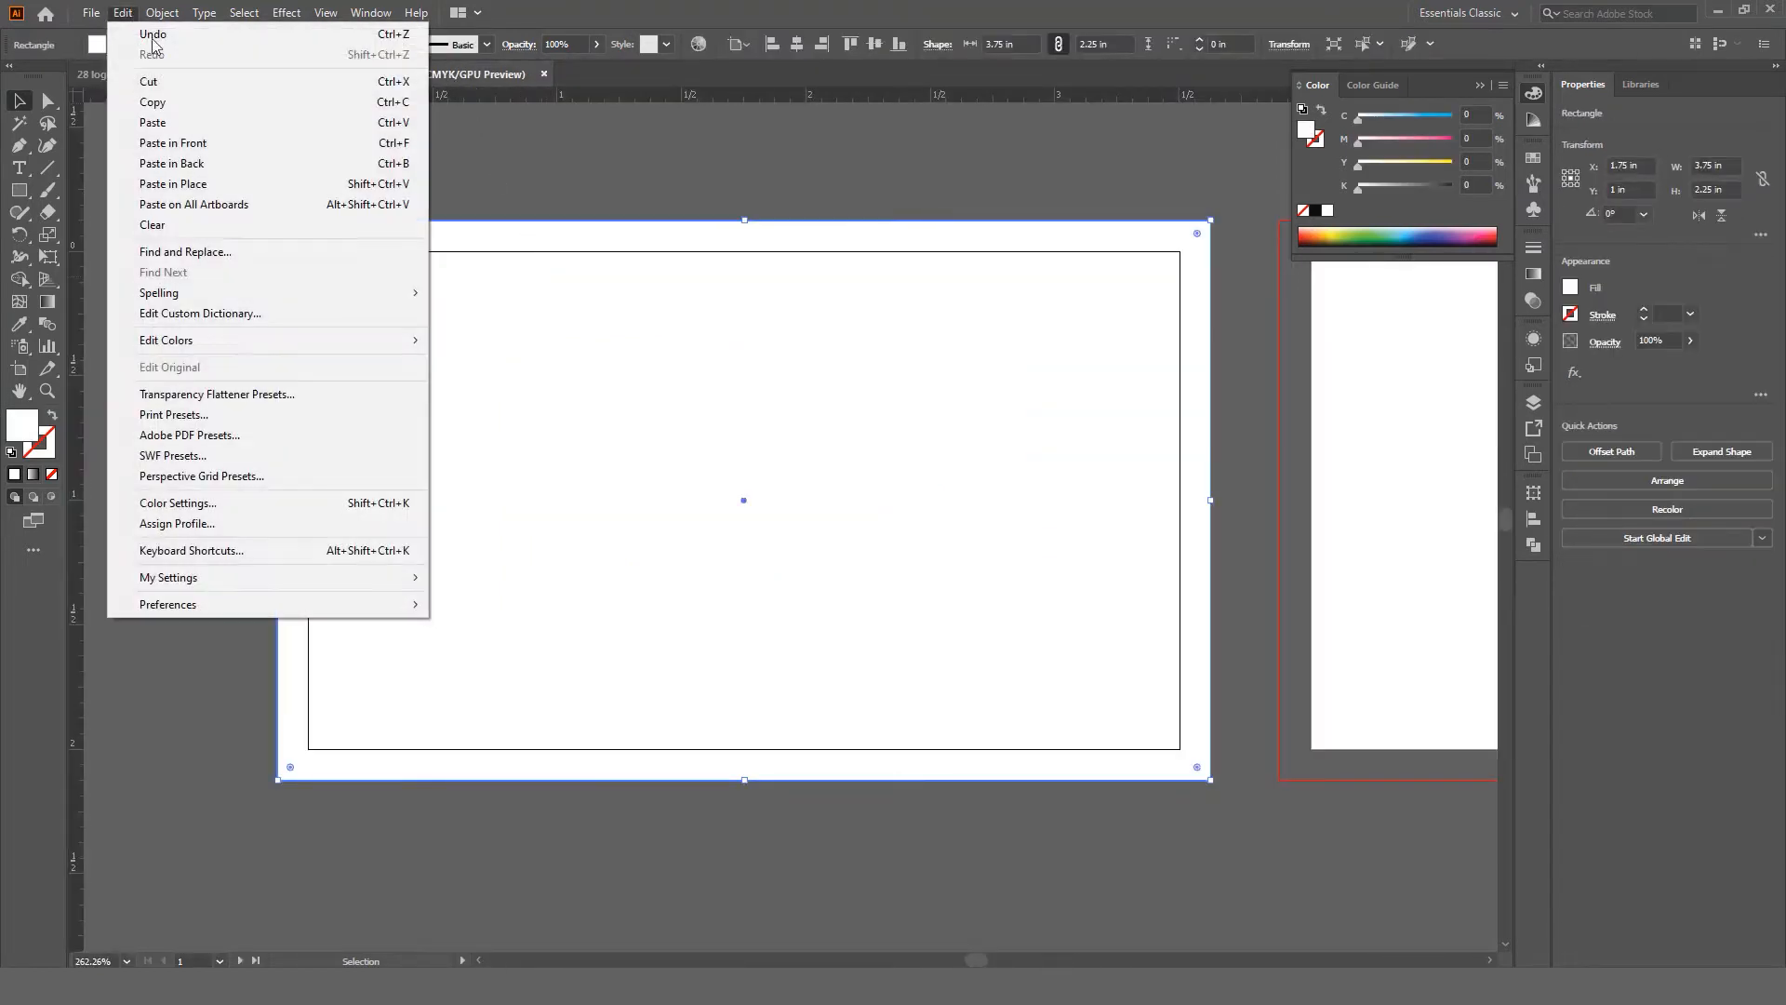
{"action": "left_click", "coordinate": [219, 122]}
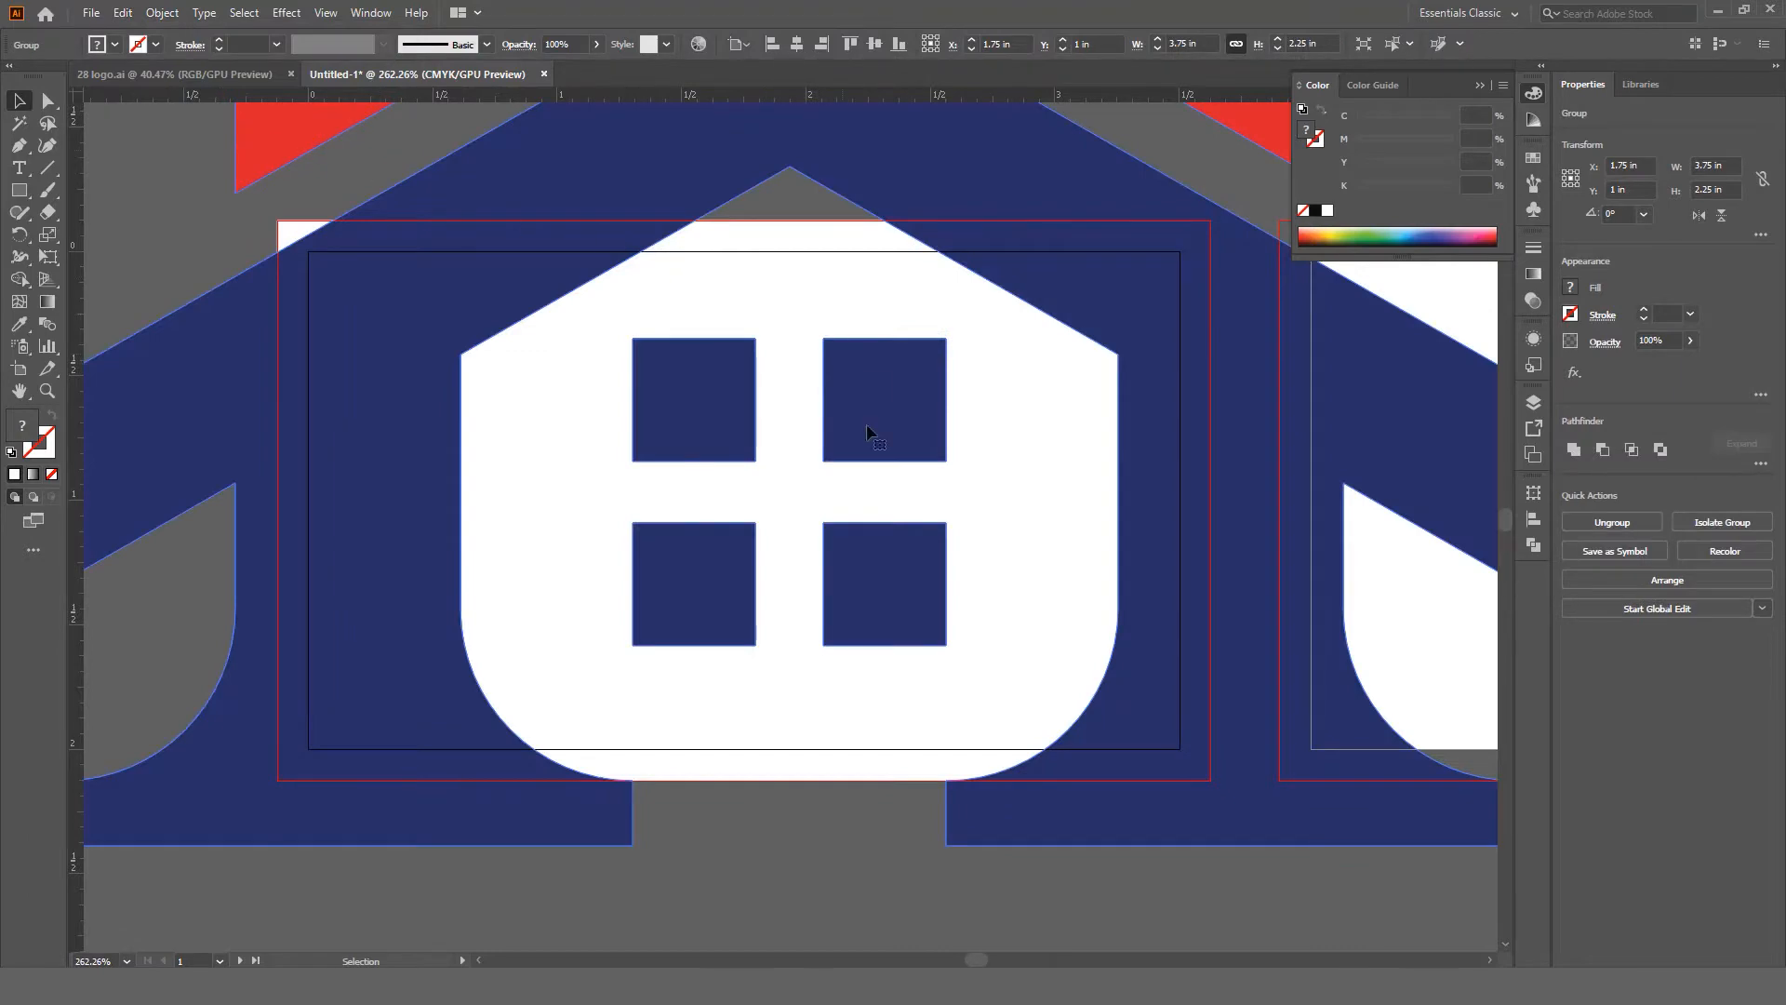
{"action": "left_click_drag", "start_coordinate": [930, 469], "coordinate": [589, 434]}
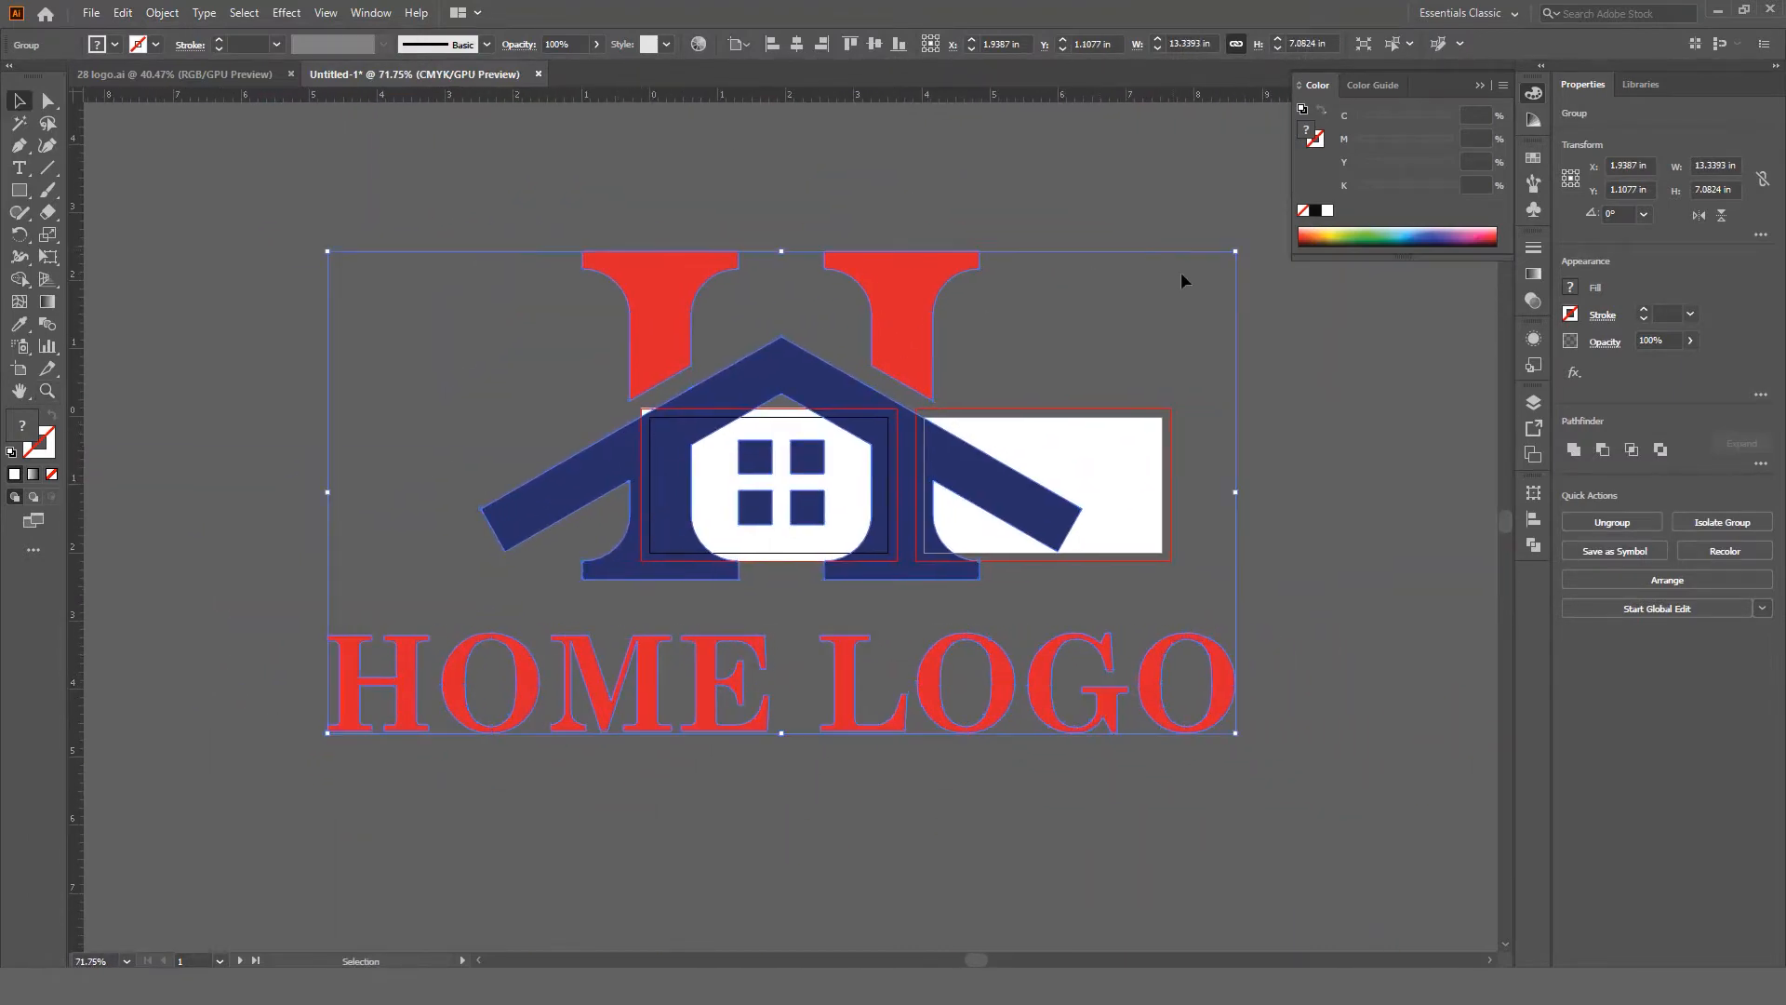
{"action": "left_click_drag", "start_coordinate": [1232, 253], "coordinate": [820, 431]}
{"action": "left_click_drag", "start_coordinate": [769, 488], "coordinate": [1051, 595]}
Step: Centre the logo and move it to the card's upper half at 1.6396 × 0.8706 in
{"action": "left_click_drag", "start_coordinate": [869, 485], "coordinate": [944, 512]}
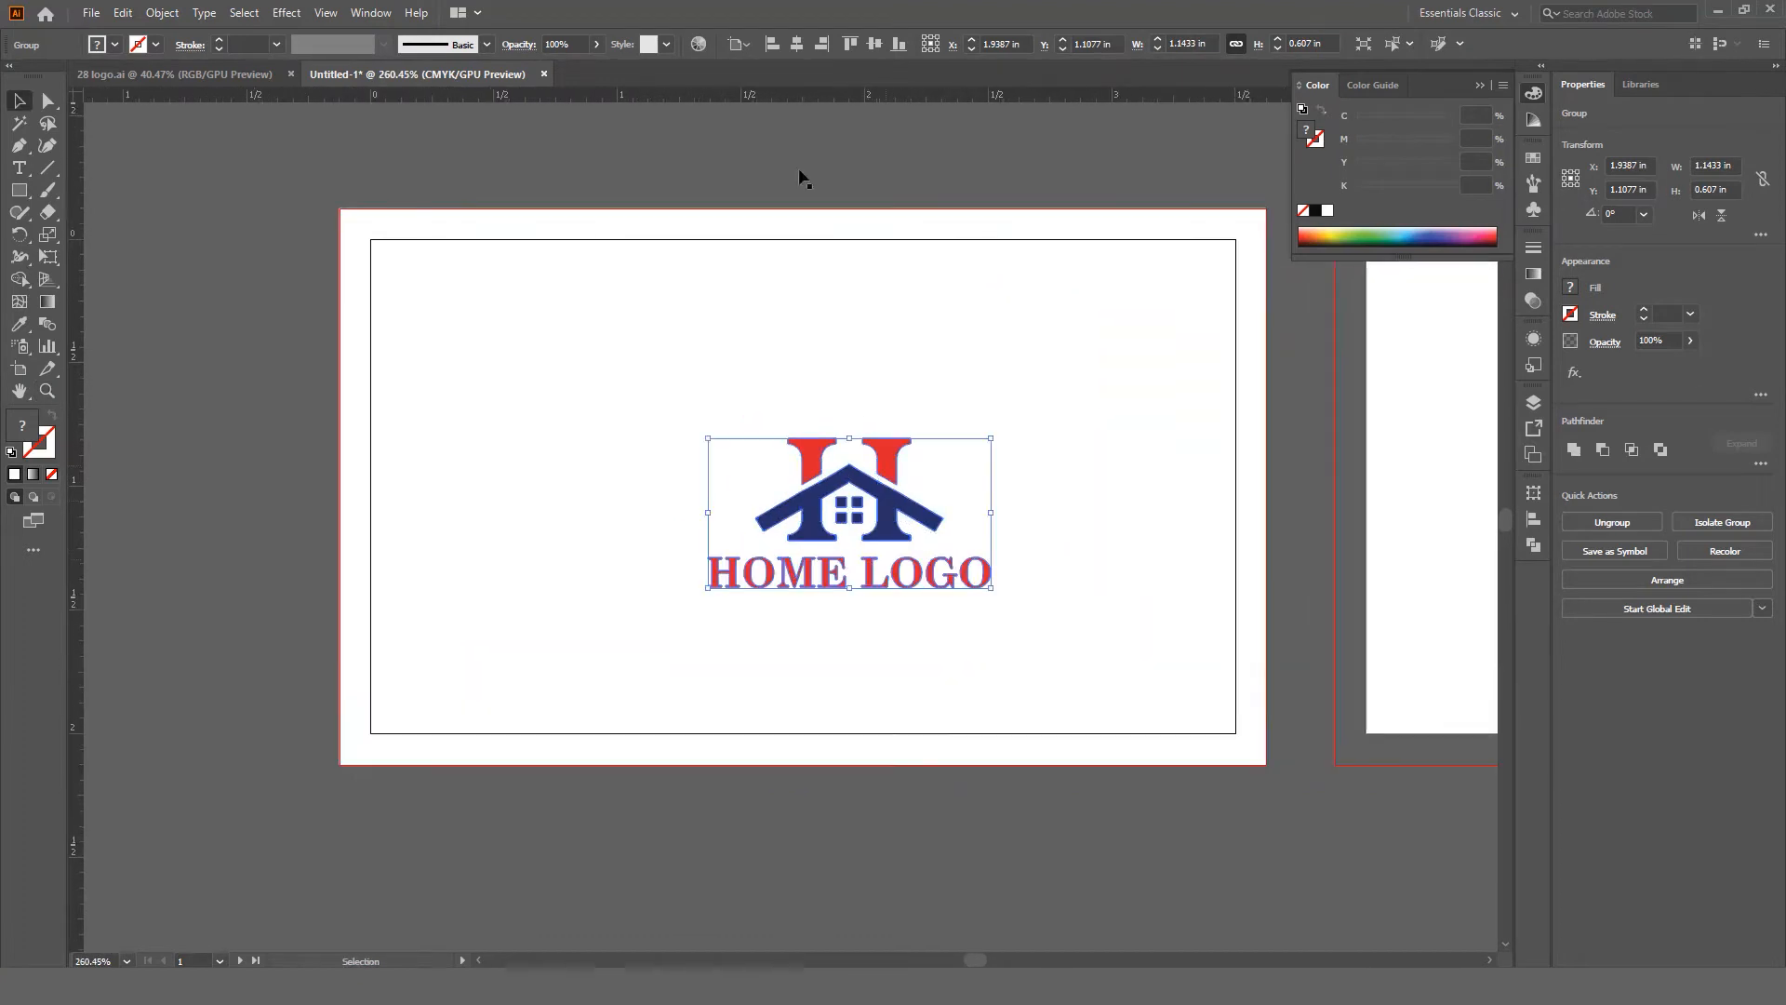
{"action": "left_click", "coordinate": [795, 47]}
{"action": "left_click", "coordinate": [876, 45]}
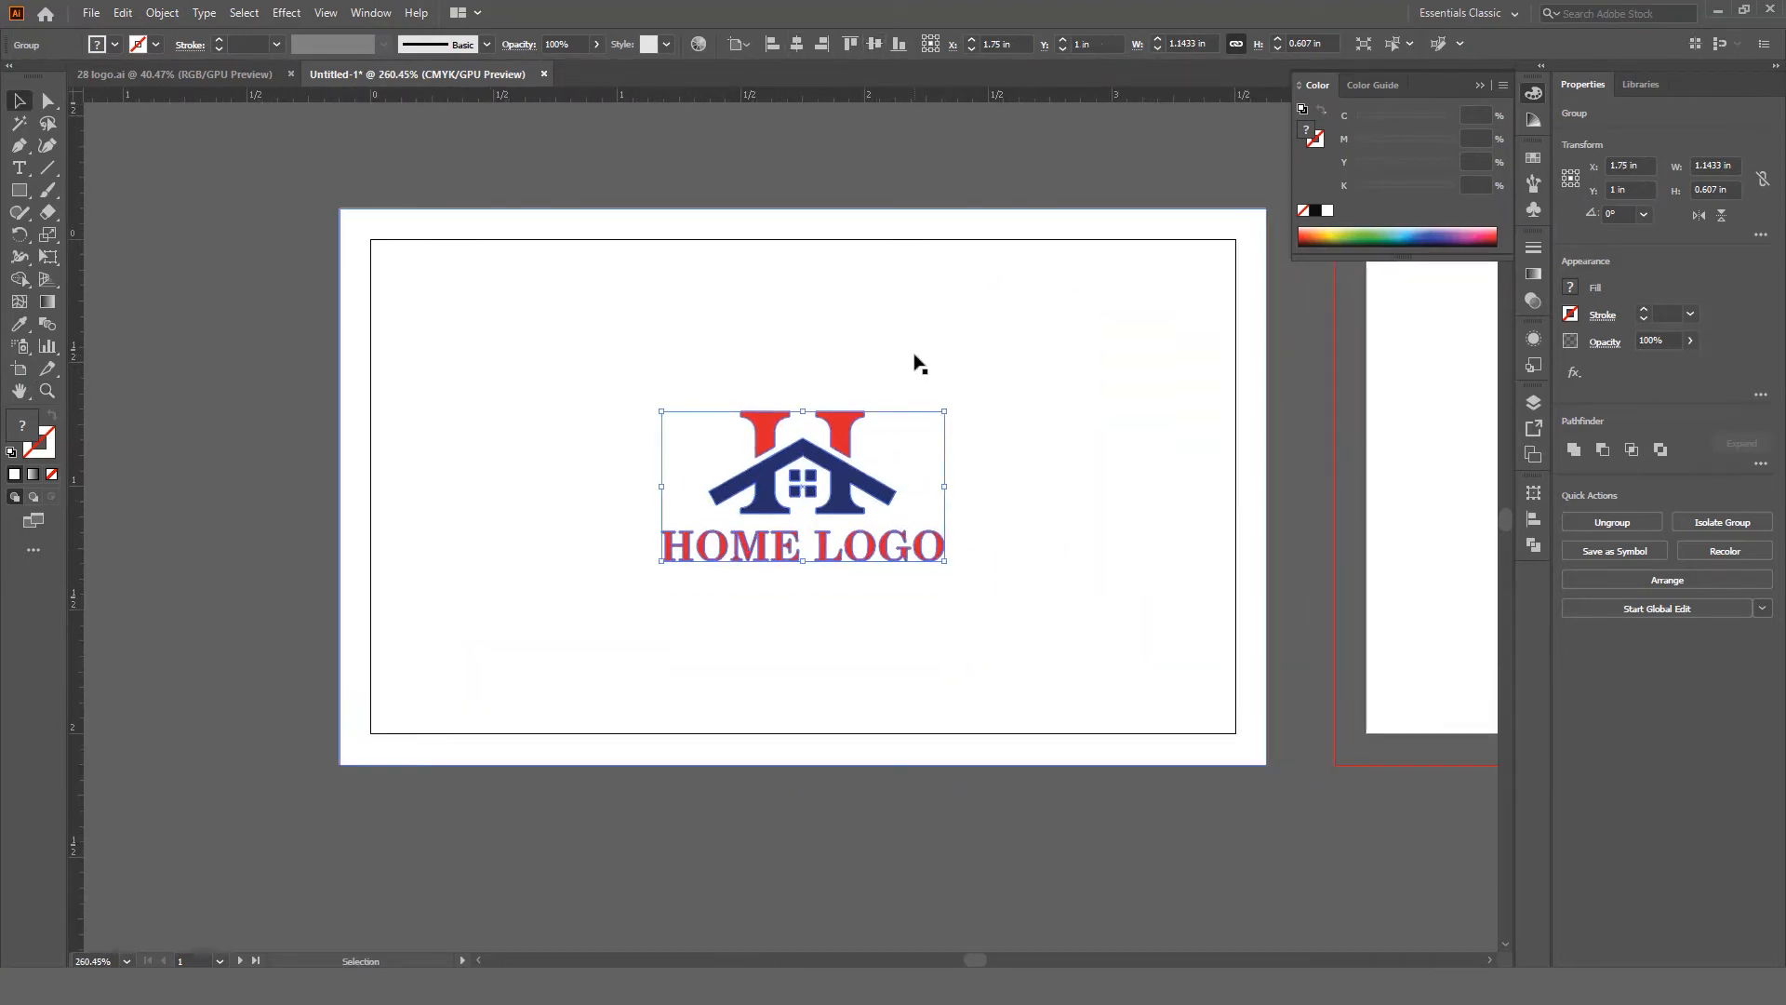
{"action": "left_click_drag", "start_coordinate": [870, 493], "coordinate": [873, 389]}
{"action": "left_click_drag", "start_coordinate": [944, 454], "coordinate": [1005, 485]}
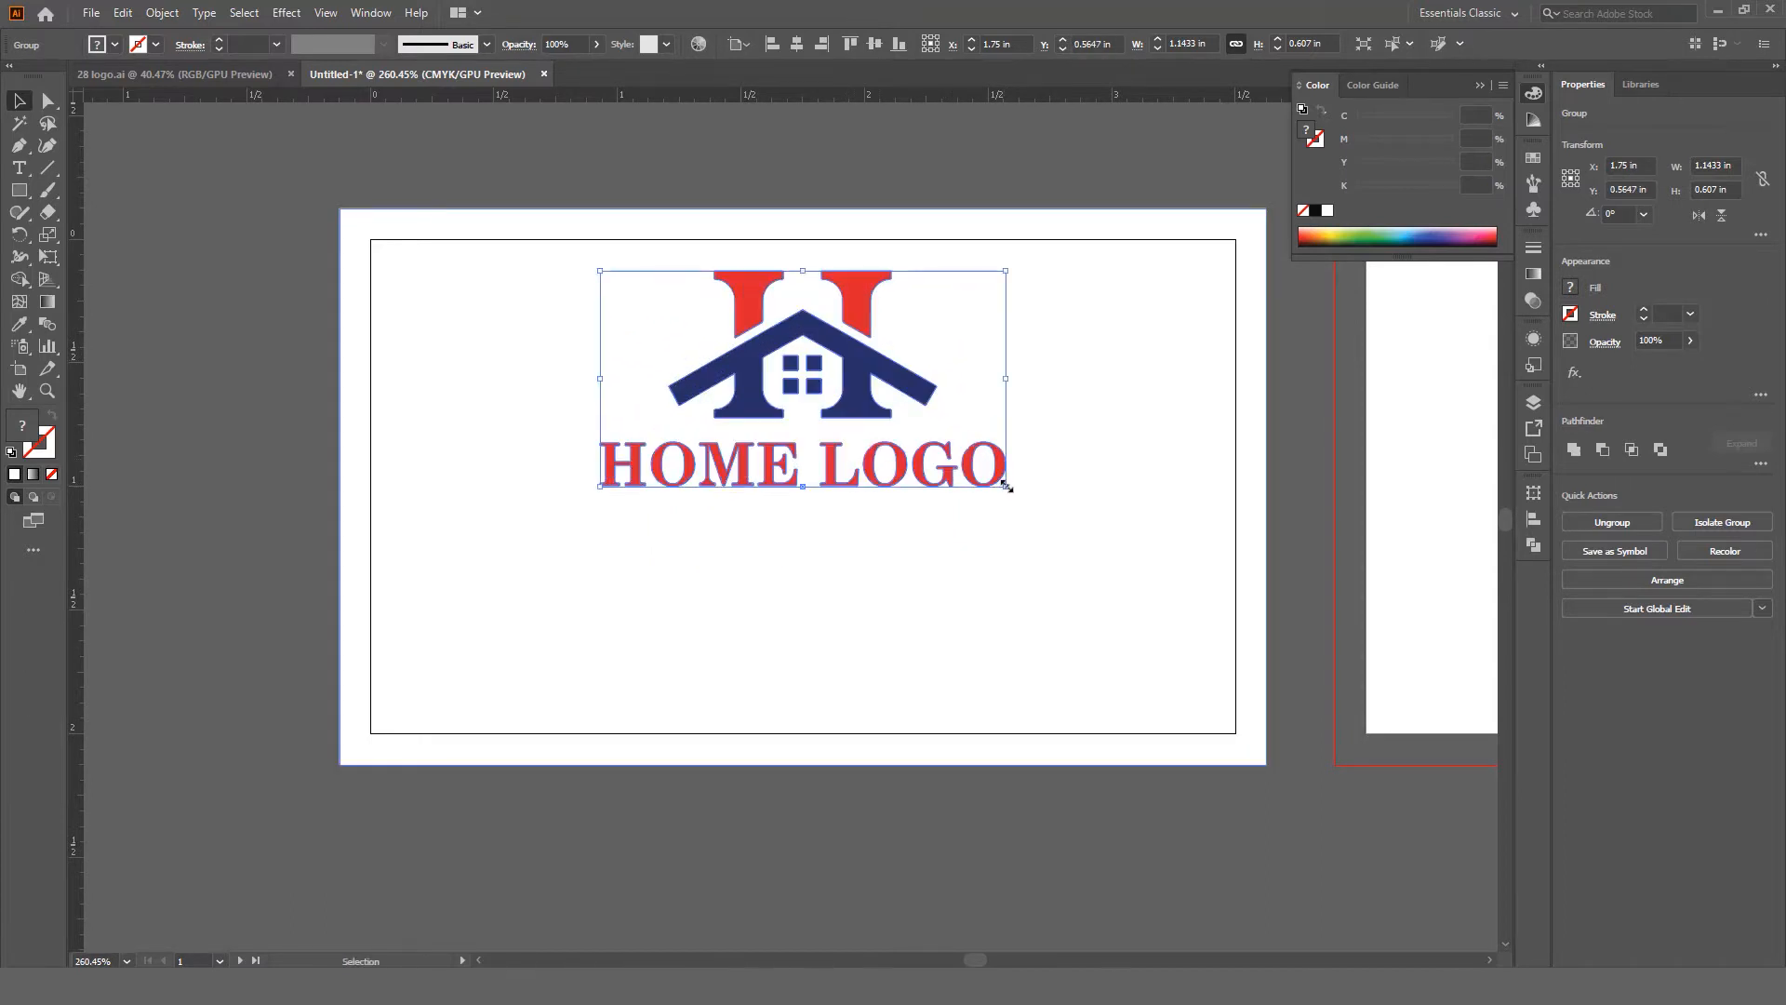
{"action": "left_click_drag", "start_coordinate": [903, 385], "coordinate": [903, 408]}
Step: Draw a 3.75 × 0.527 in rectangle band across the card's lower half
{"action": "left_click", "coordinate": [19, 191]}
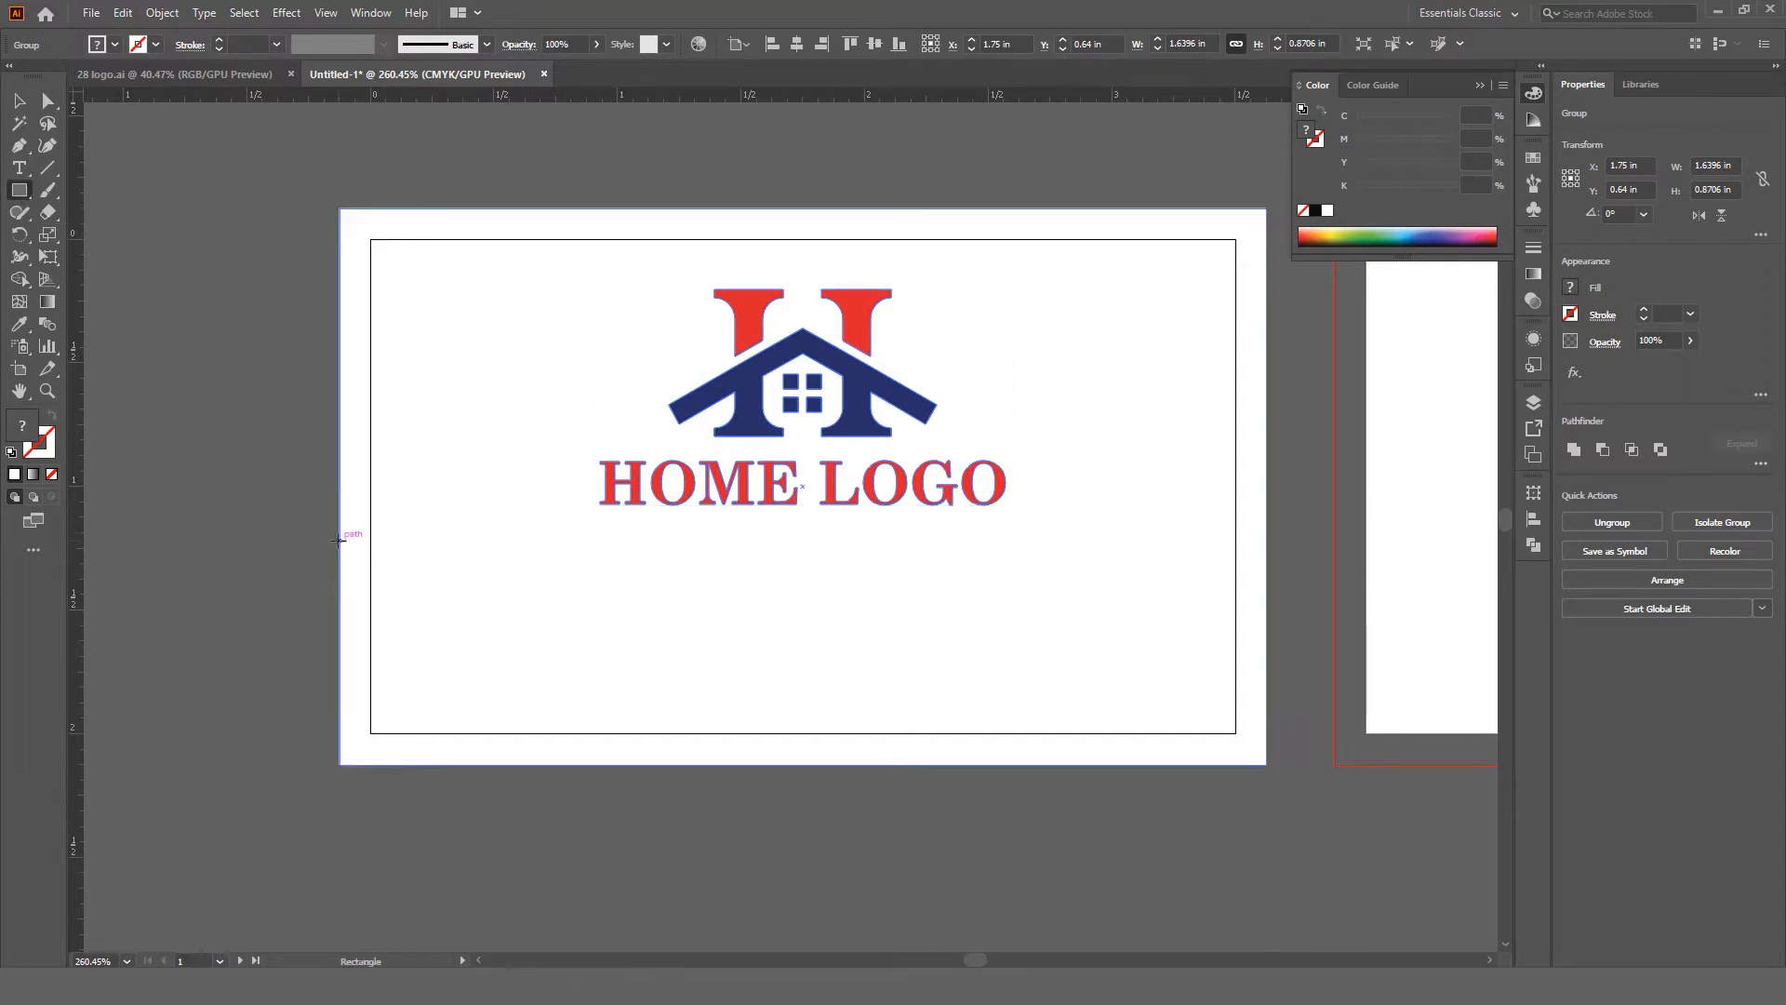
{"action": "left_click_drag", "start_coordinate": [340, 541], "coordinate": [1264, 670]}
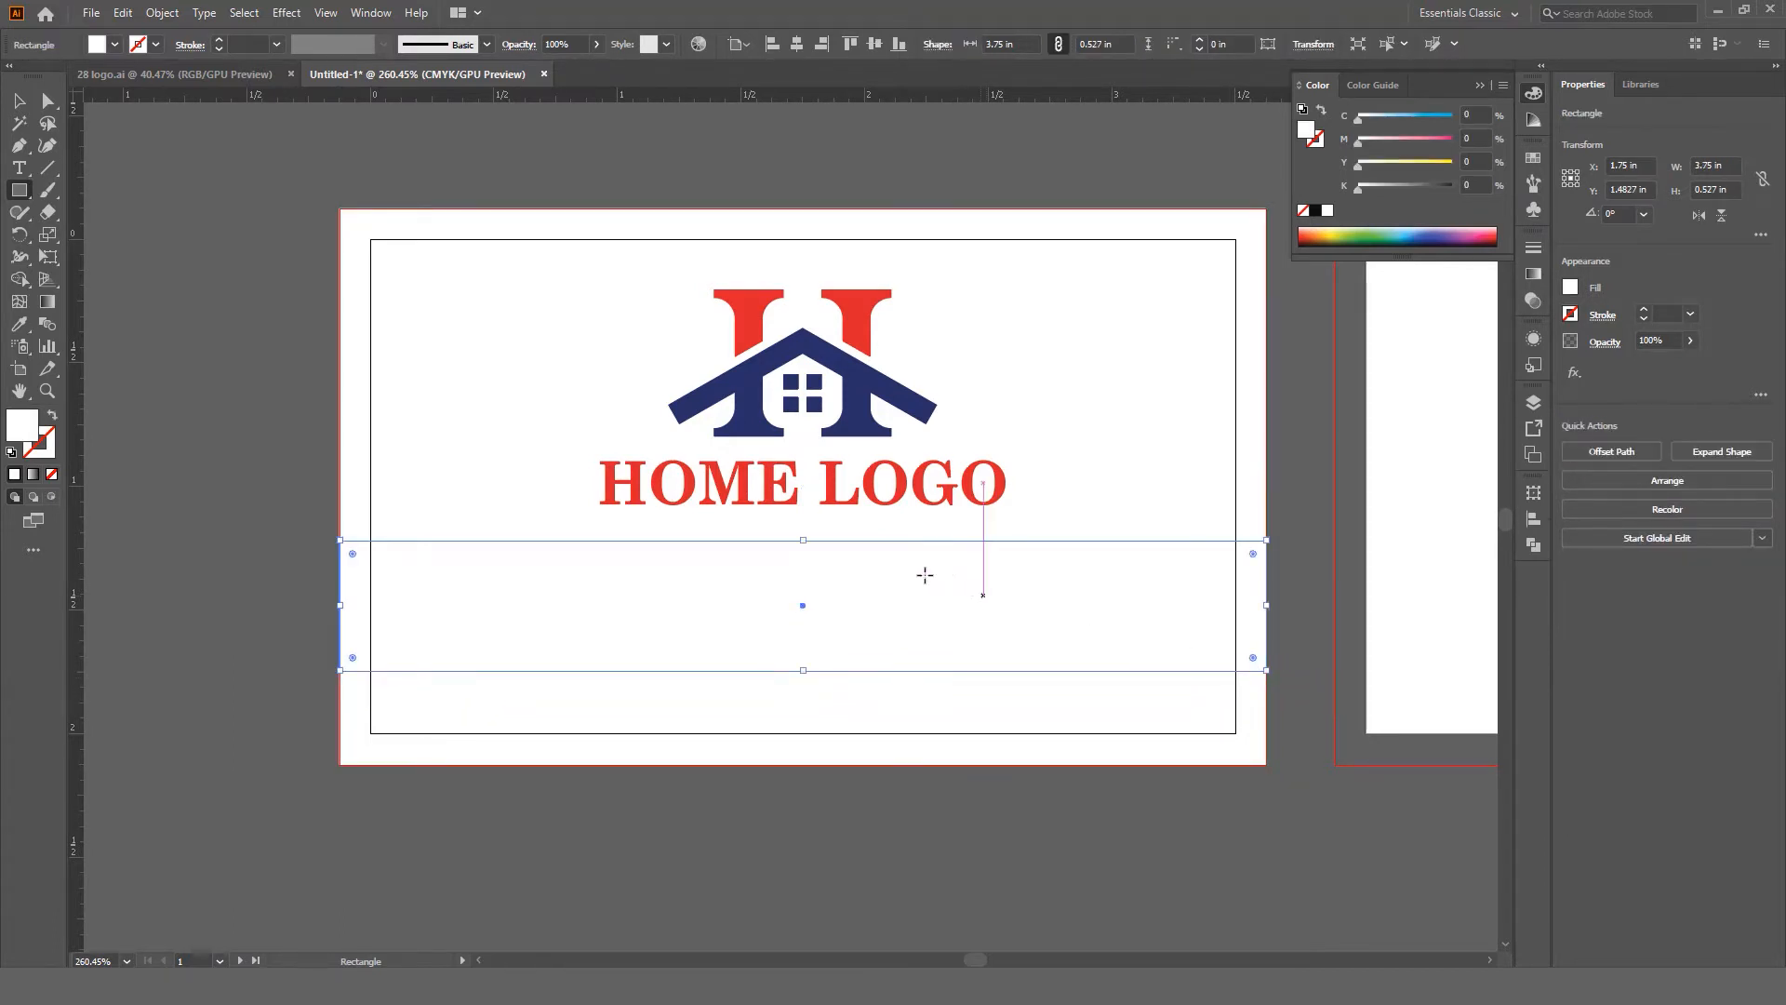
{"action": "key", "text": "z"}
{"action": "left_click_drag", "start_coordinate": [949, 581], "coordinate": [827, 564]}
{"action": "left_click_drag", "start_coordinate": [828, 565], "coordinate": [923, 636]}
{"action": "left_click_drag", "start_coordinate": [895, 598], "coordinate": [917, 644]}
{"action": "left_click_drag", "start_coordinate": [788, 602], "coordinate": [827, 606]}
Step: Fill the band with the red sampled from the logo's H
{"action": "key", "text": "v"}
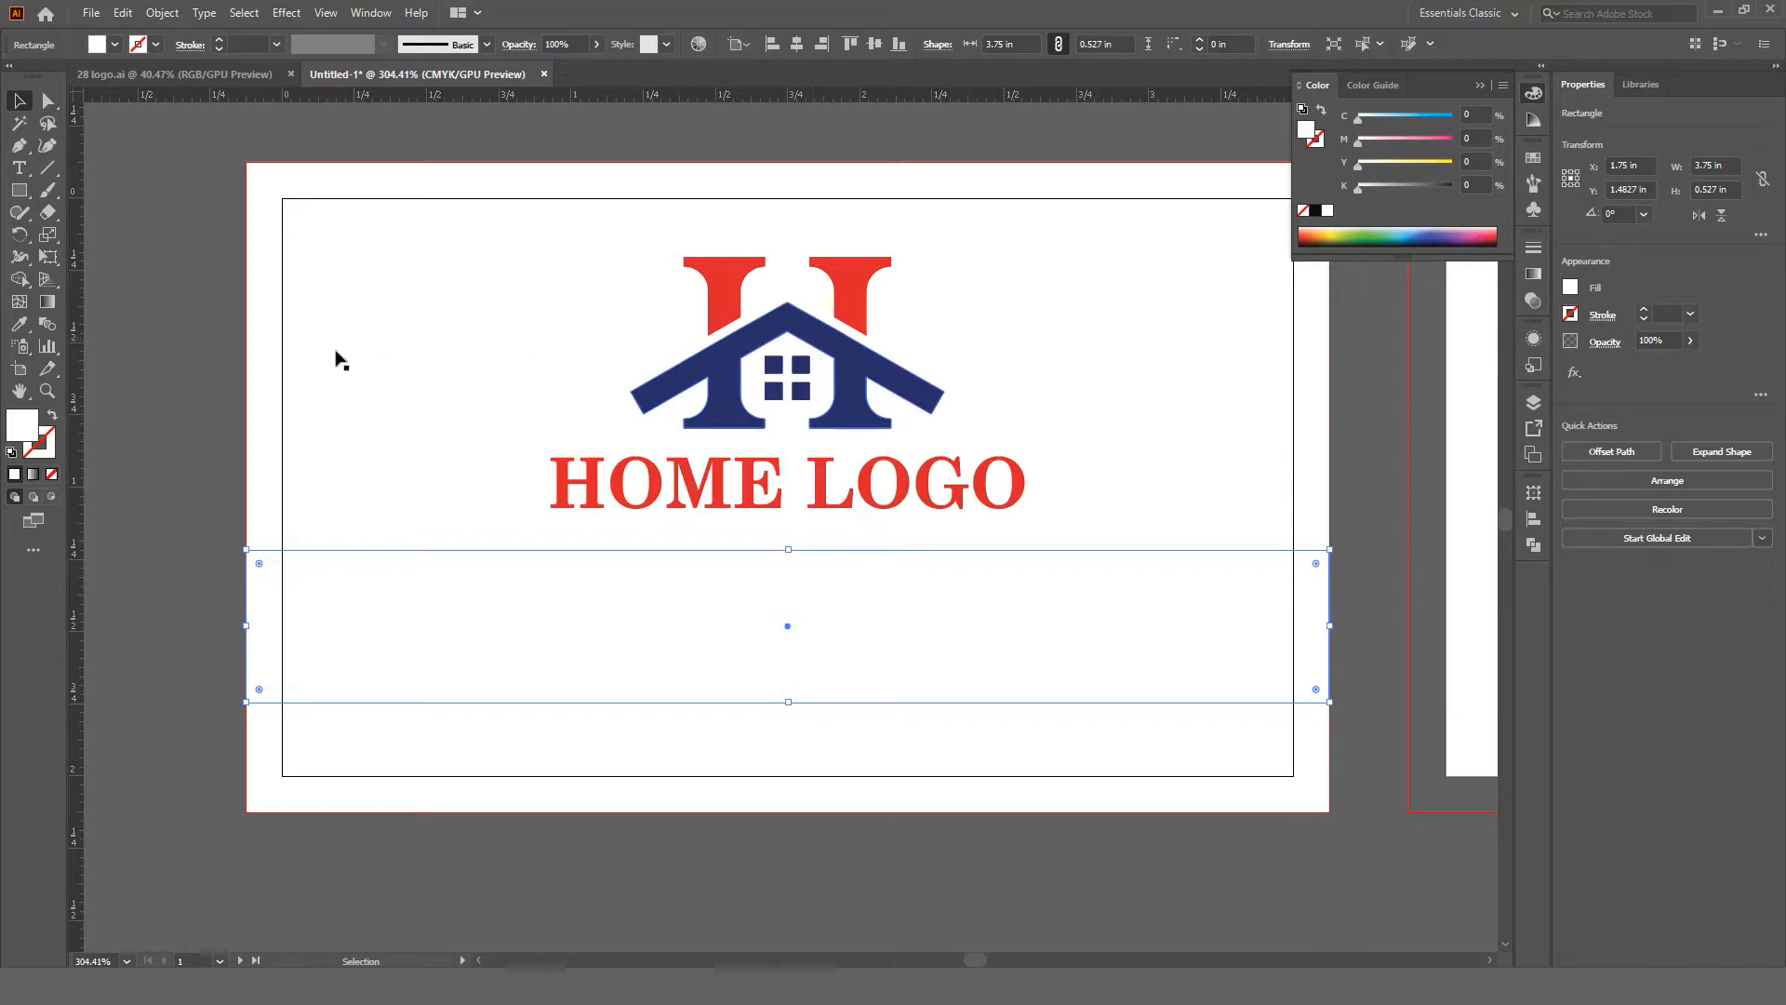
{"action": "left_click_drag", "start_coordinate": [18, 323], "coordinate": [82, 325]}
{"action": "left_click", "coordinate": [731, 274]}
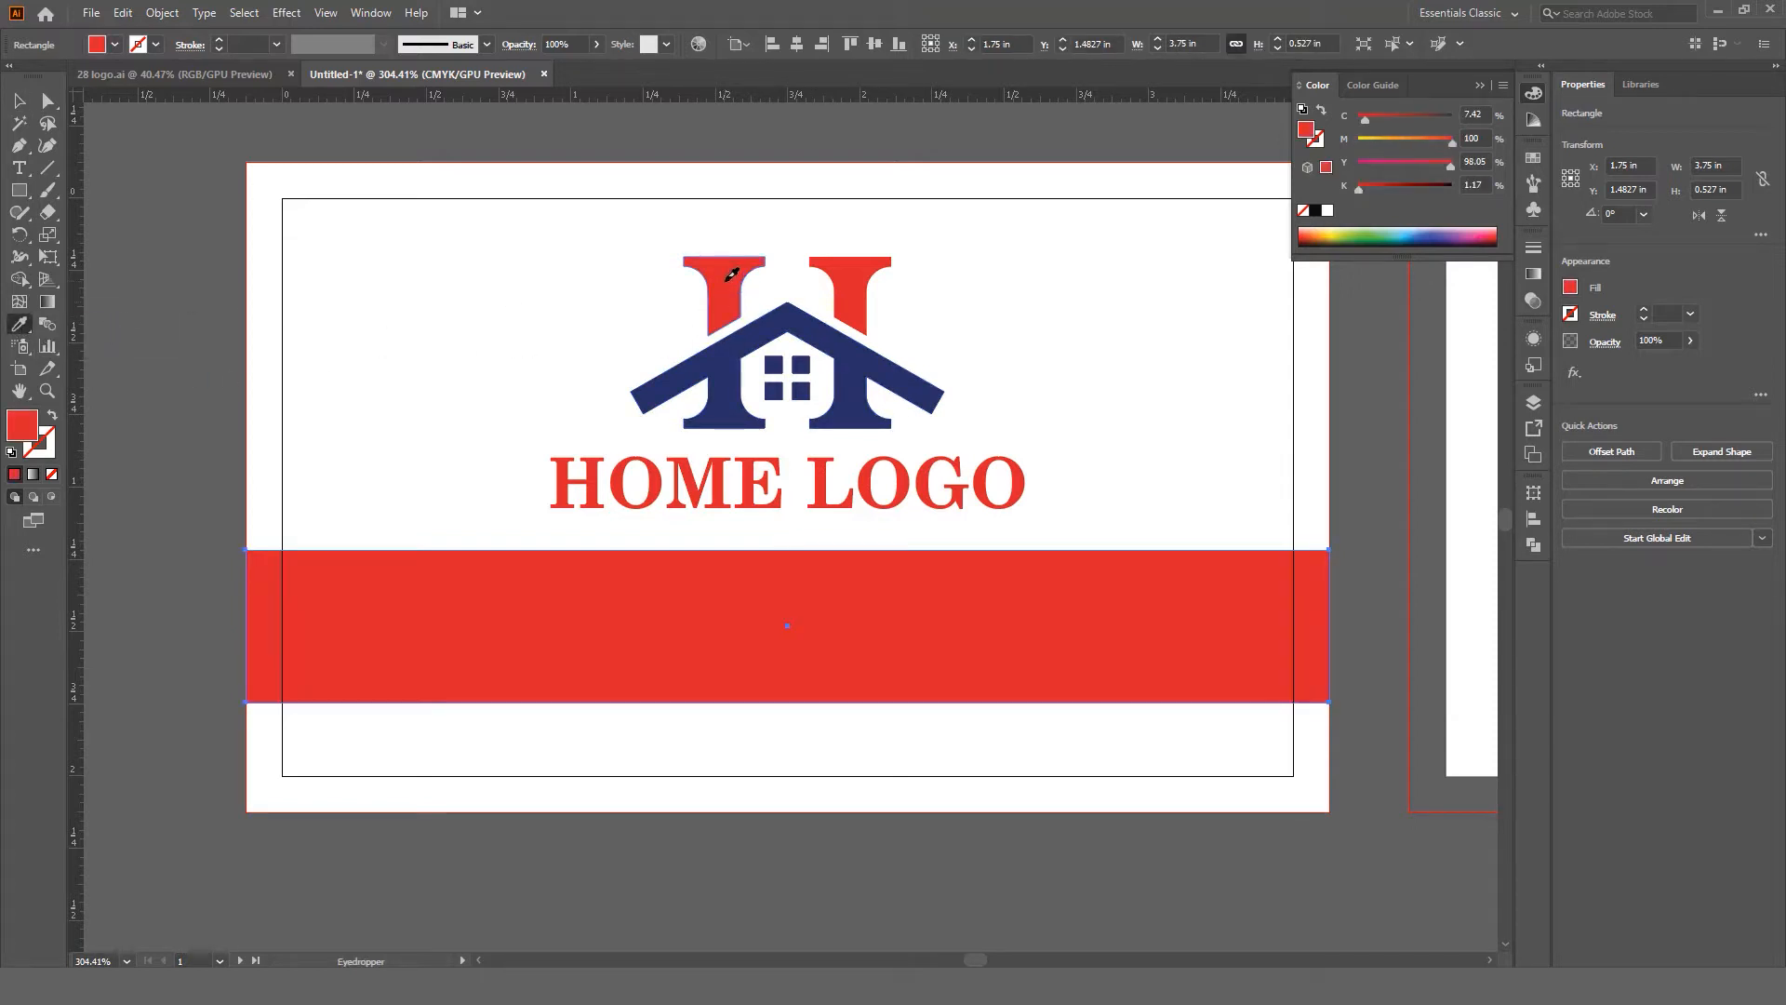
Step: Paste a copy of the band in place and narrow it to the right half
{"action": "key", "text": "v"}
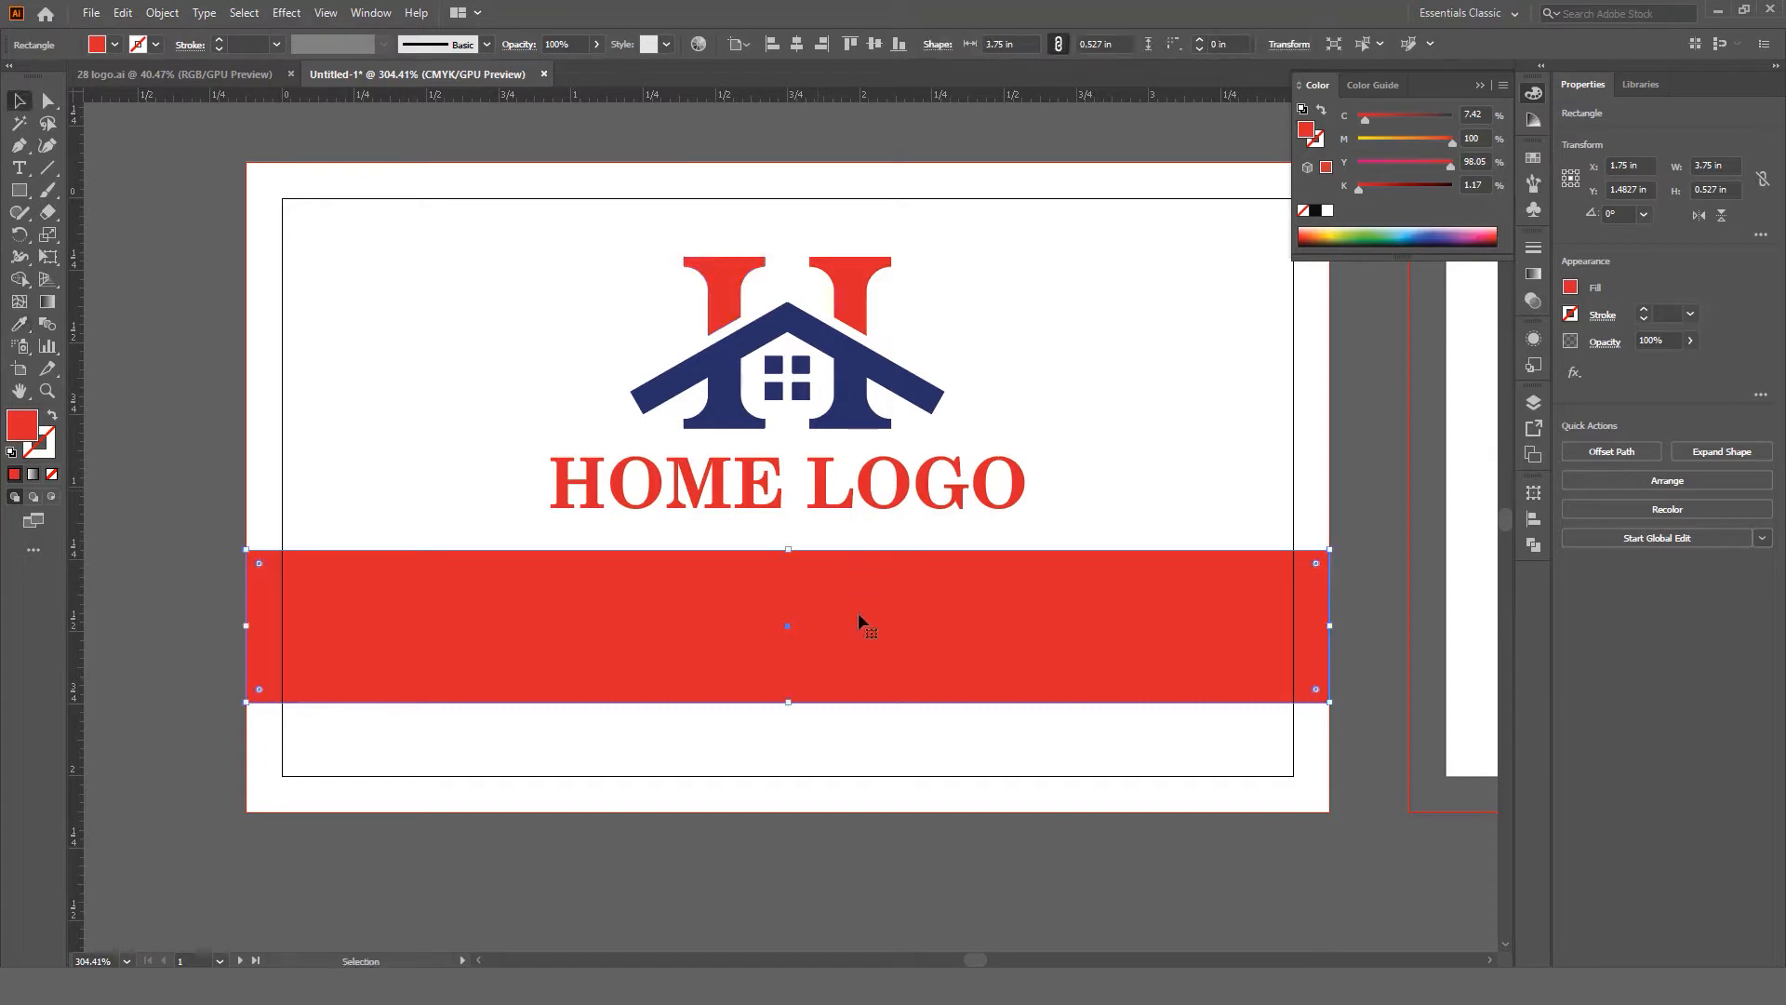
{"action": "left_click", "coordinate": [122, 12]}
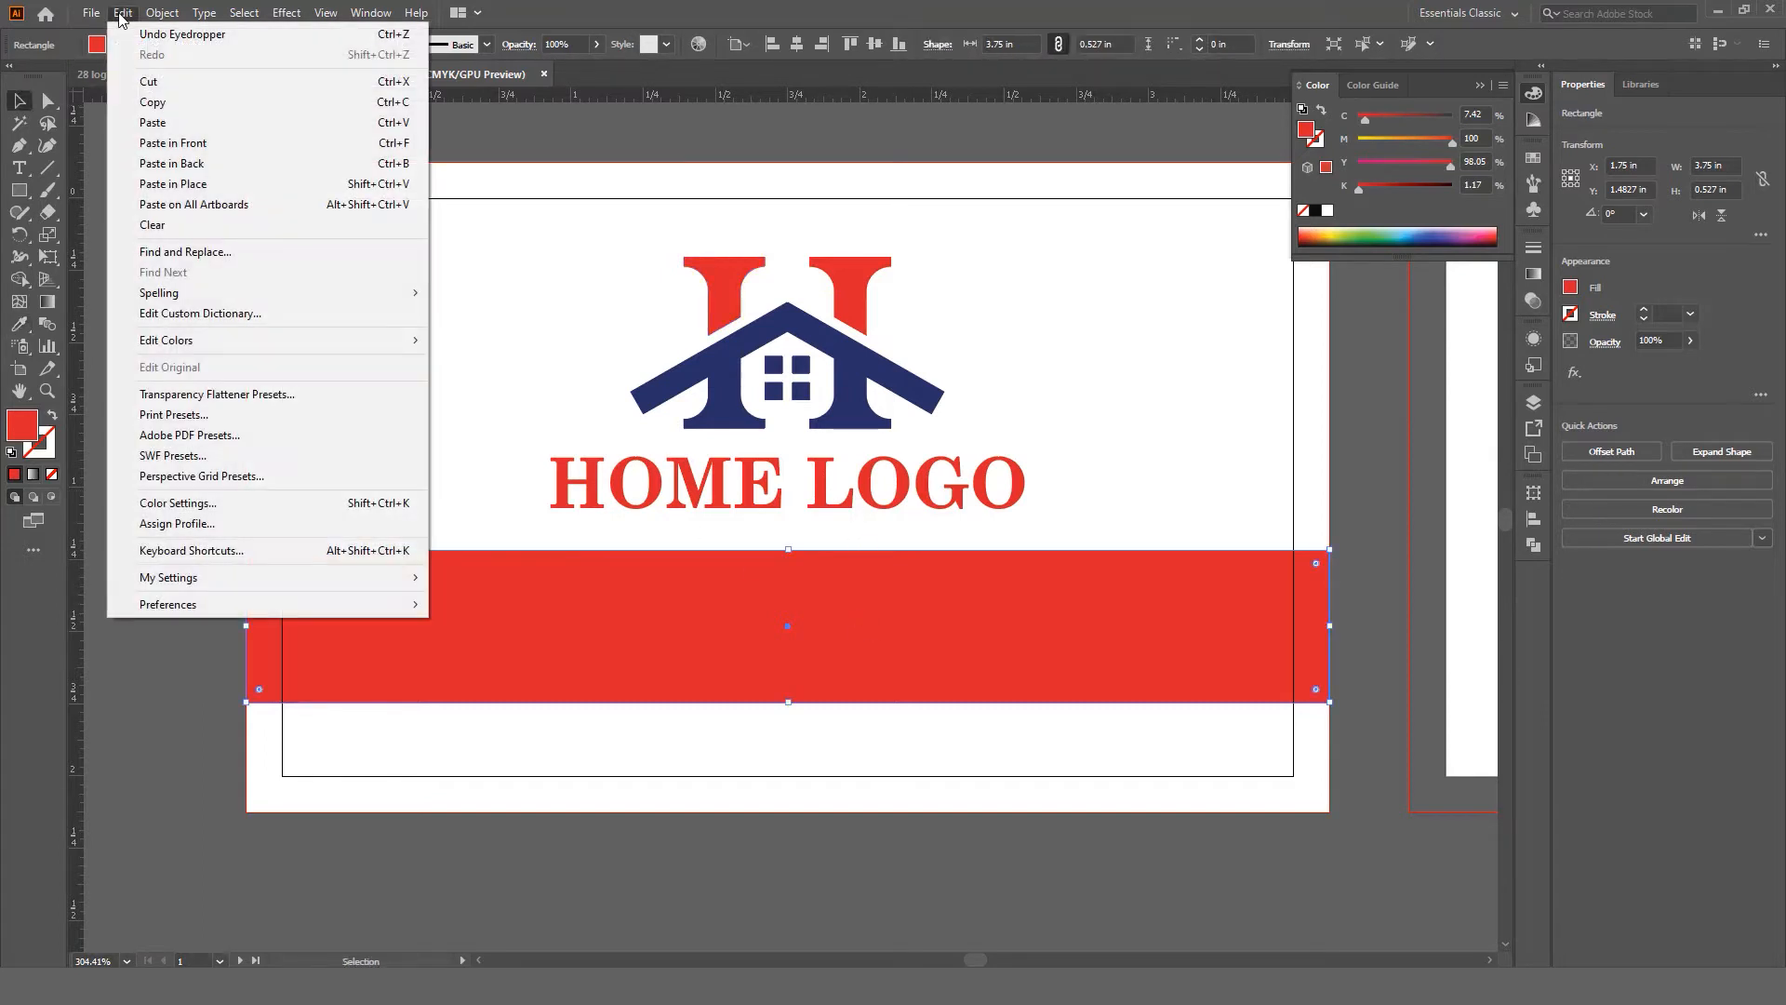
{"action": "left_click", "coordinate": [153, 102]}
{"action": "left_click", "coordinate": [122, 12]}
{"action": "left_click", "coordinate": [210, 185]}
{"action": "left_click_drag", "start_coordinate": [250, 627], "coordinate": [788, 623]}
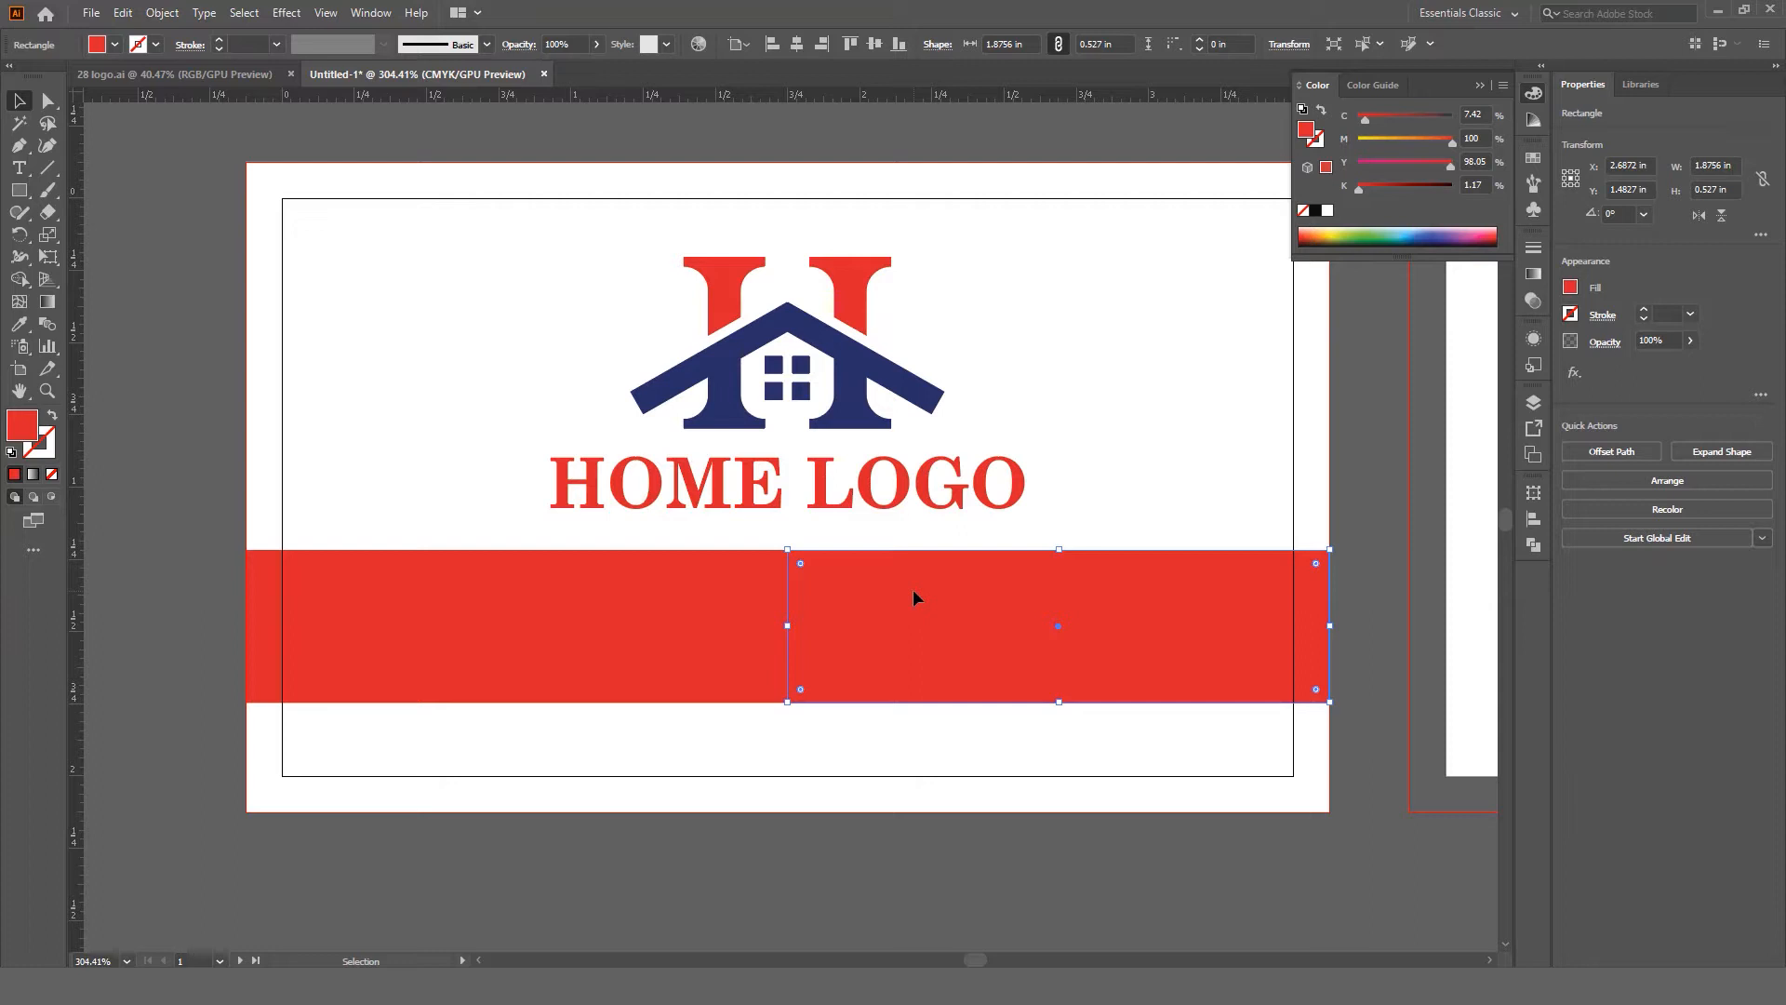
Step: Colour the right half with the navy sampled from the logo's roof
{"action": "left_click_drag", "start_coordinate": [19, 323], "coordinate": [108, 326]}
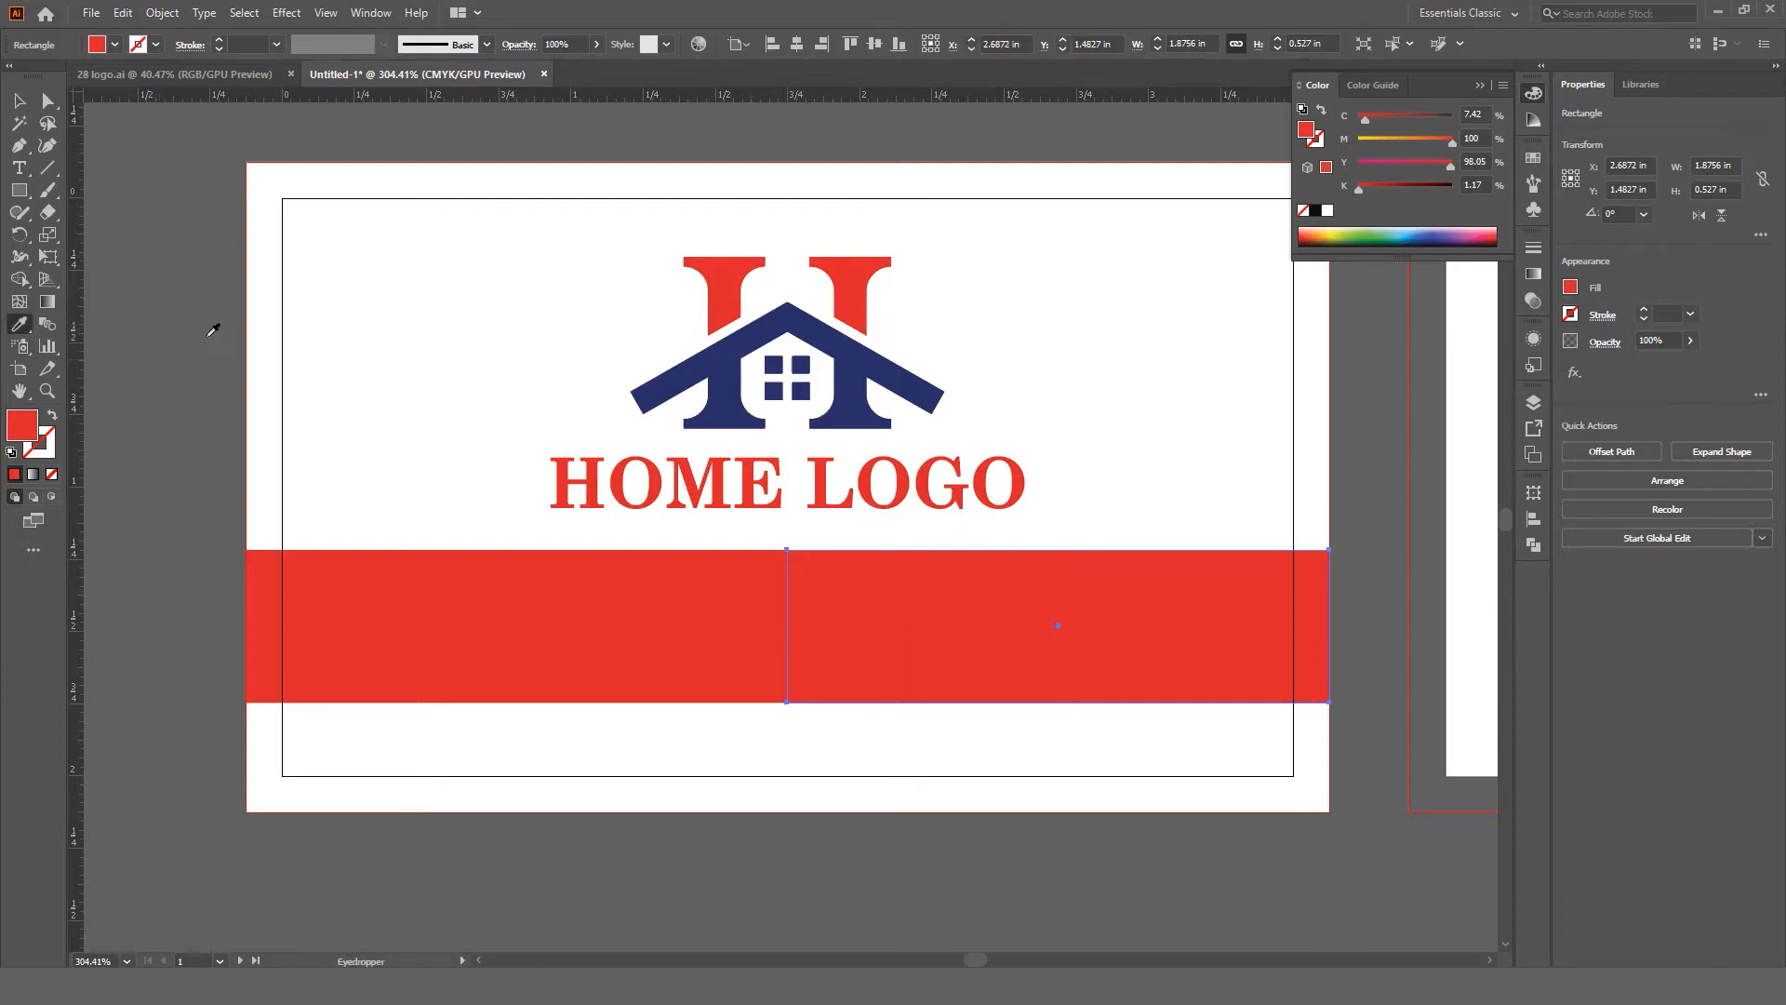
{"action": "left_click", "coordinate": [858, 367]}
{"action": "key", "text": "v"}
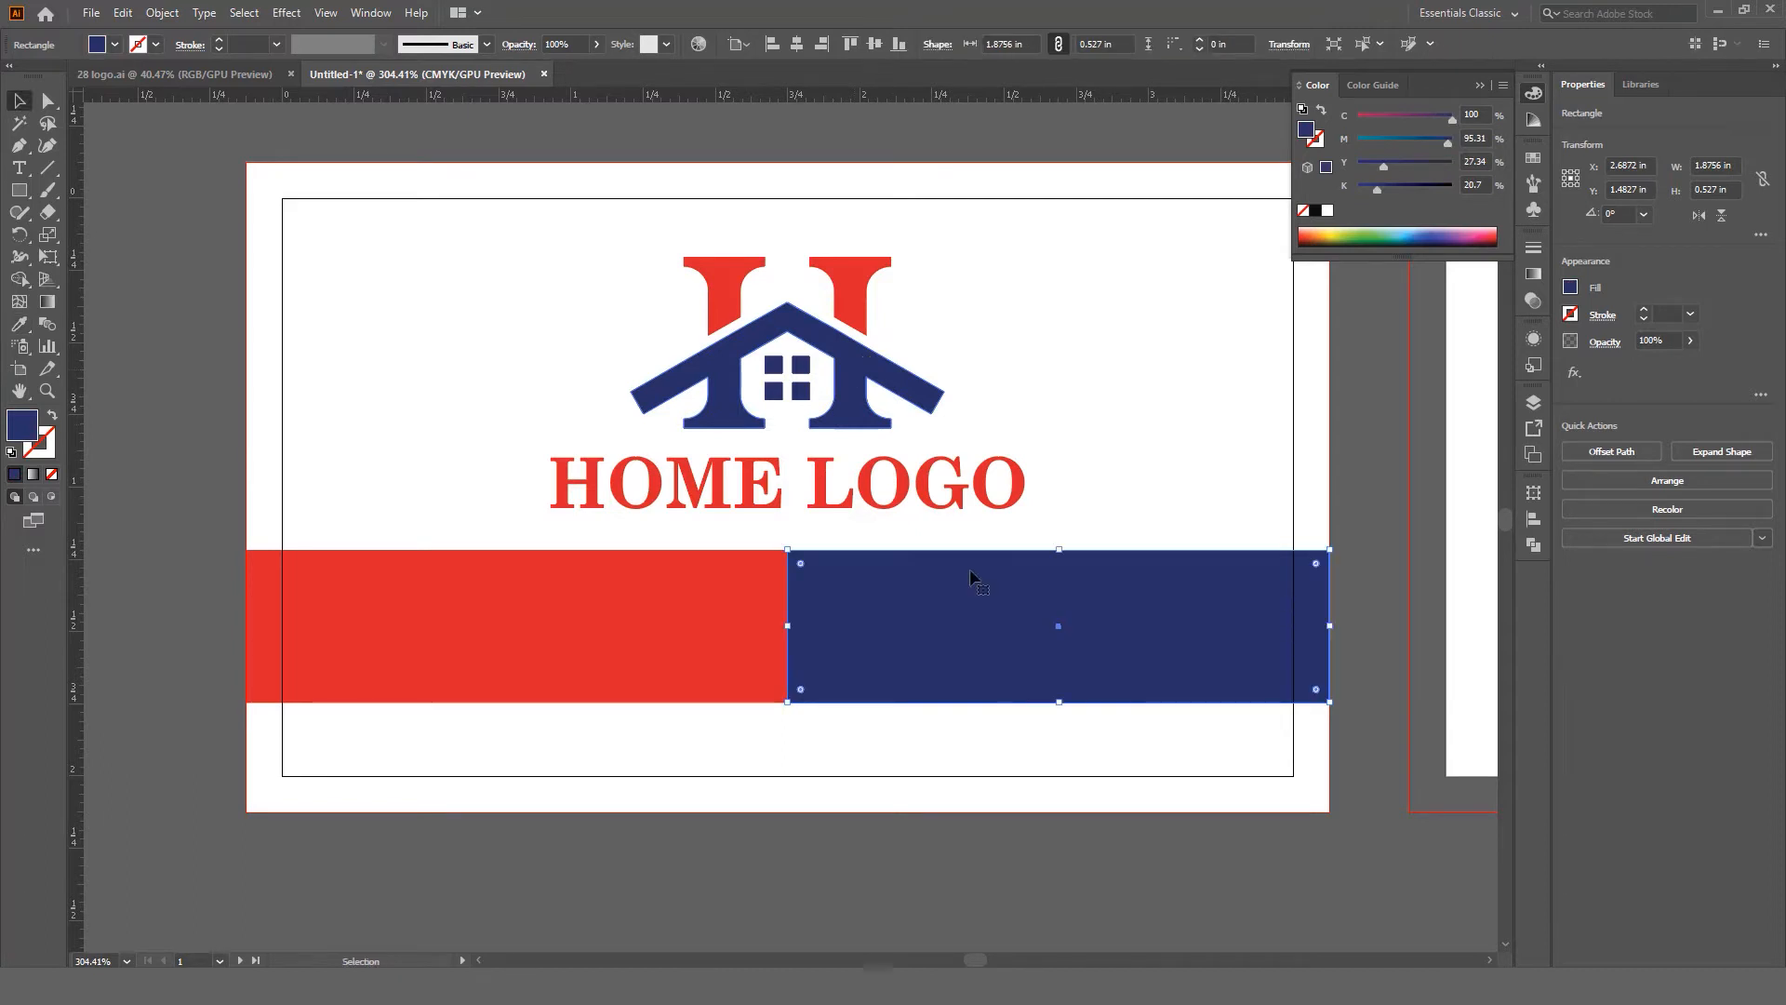
{"action": "left_click", "coordinate": [993, 889]}
Step: Select both band halves and stretch them to 0.589 in tall
{"action": "key", "text": "ctrl+space"}
{"action": "mouse_move", "coordinate": [963, 646]}
{"action": "left_mouse_down"}
{"action": "mouse_move", "coordinate": [849, 656]}
{"action": "mouse_move", "coordinate": [825, 627]}
{"action": "mouse_move", "coordinate": [938, 658]}
{"action": "left_mouse_up"}
{"action": "left_click", "coordinate": [546, 630]}
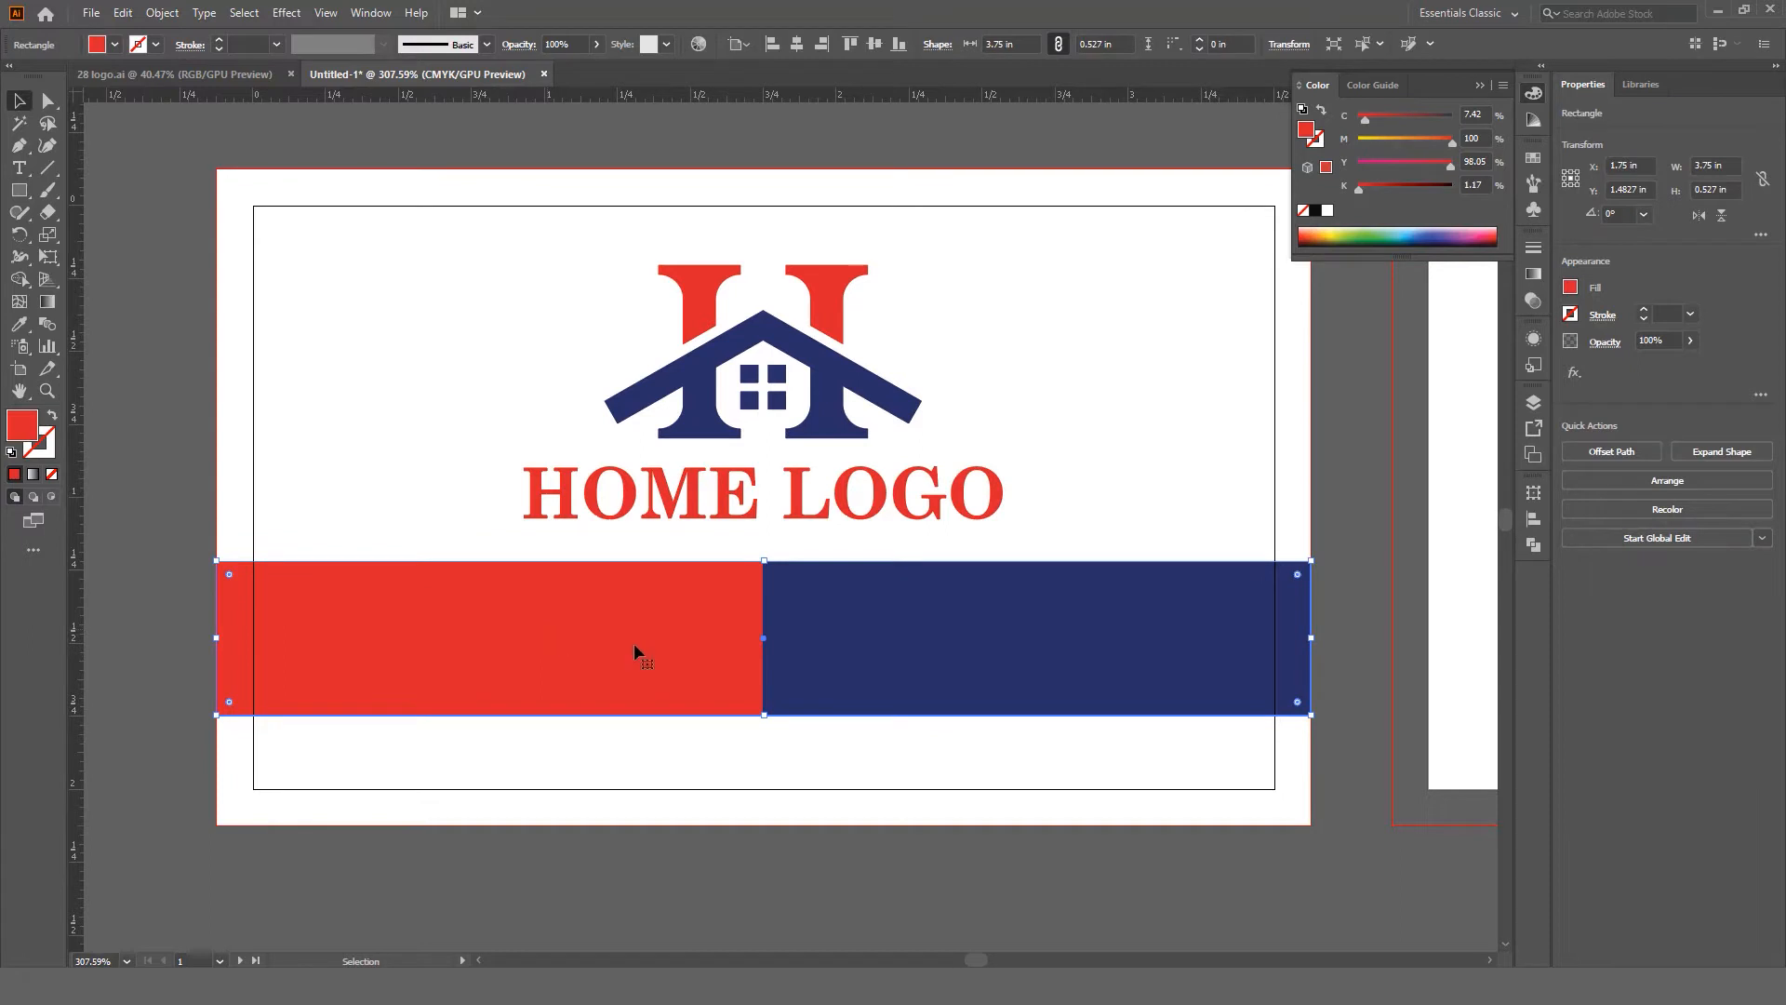
{"action": "left_click", "coordinate": [1039, 637]}
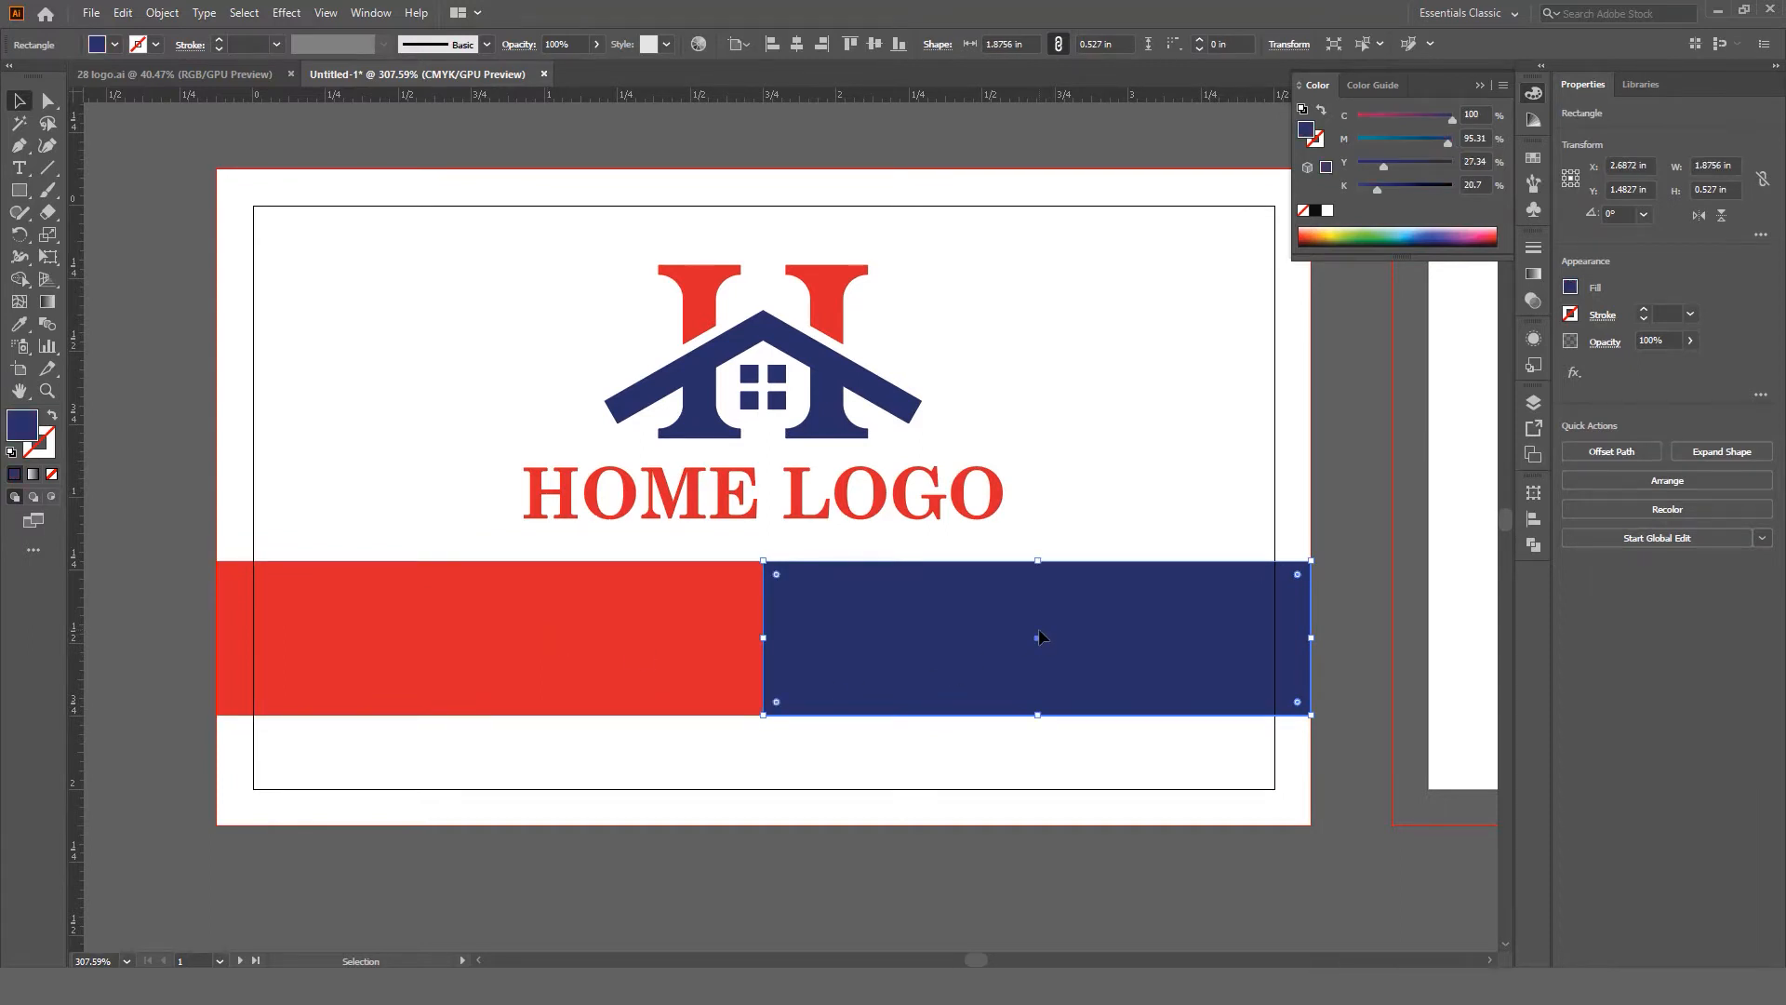
{"action": "left_click", "coordinate": [734, 630], "text": "shift"}
{"action": "left_click_drag", "start_coordinate": [767, 716], "coordinate": [784, 670]}
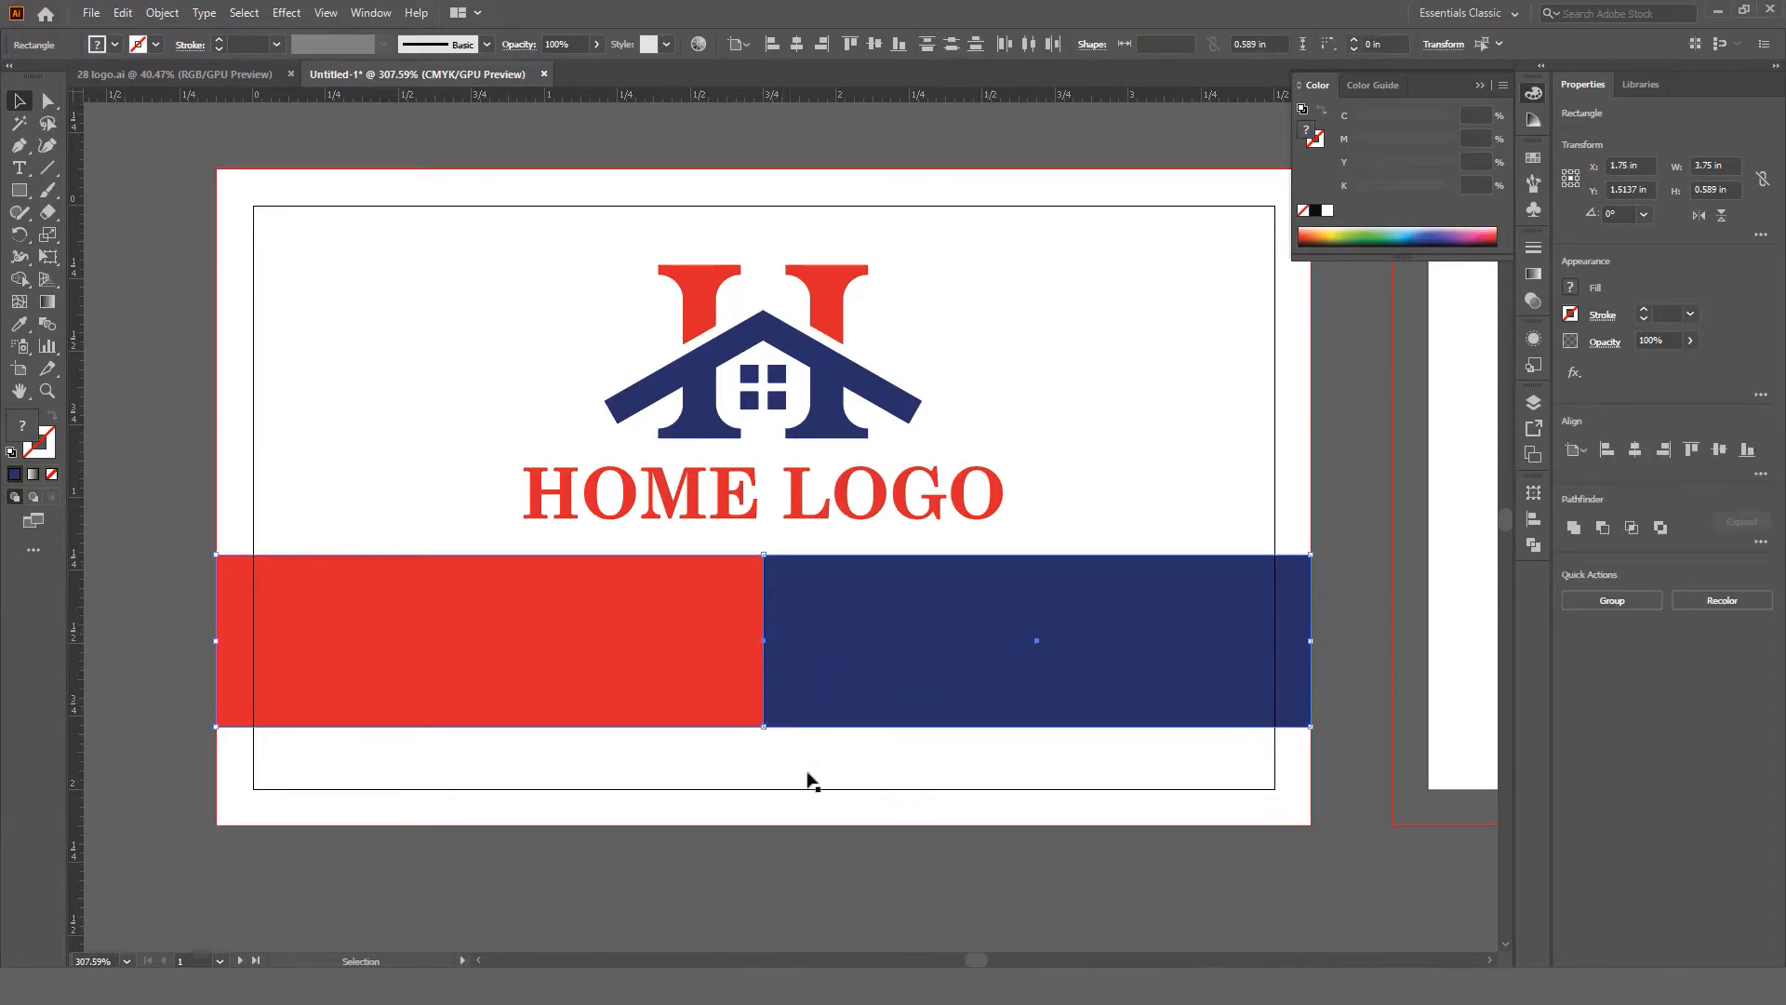
{"action": "left_click", "coordinate": [817, 841]}
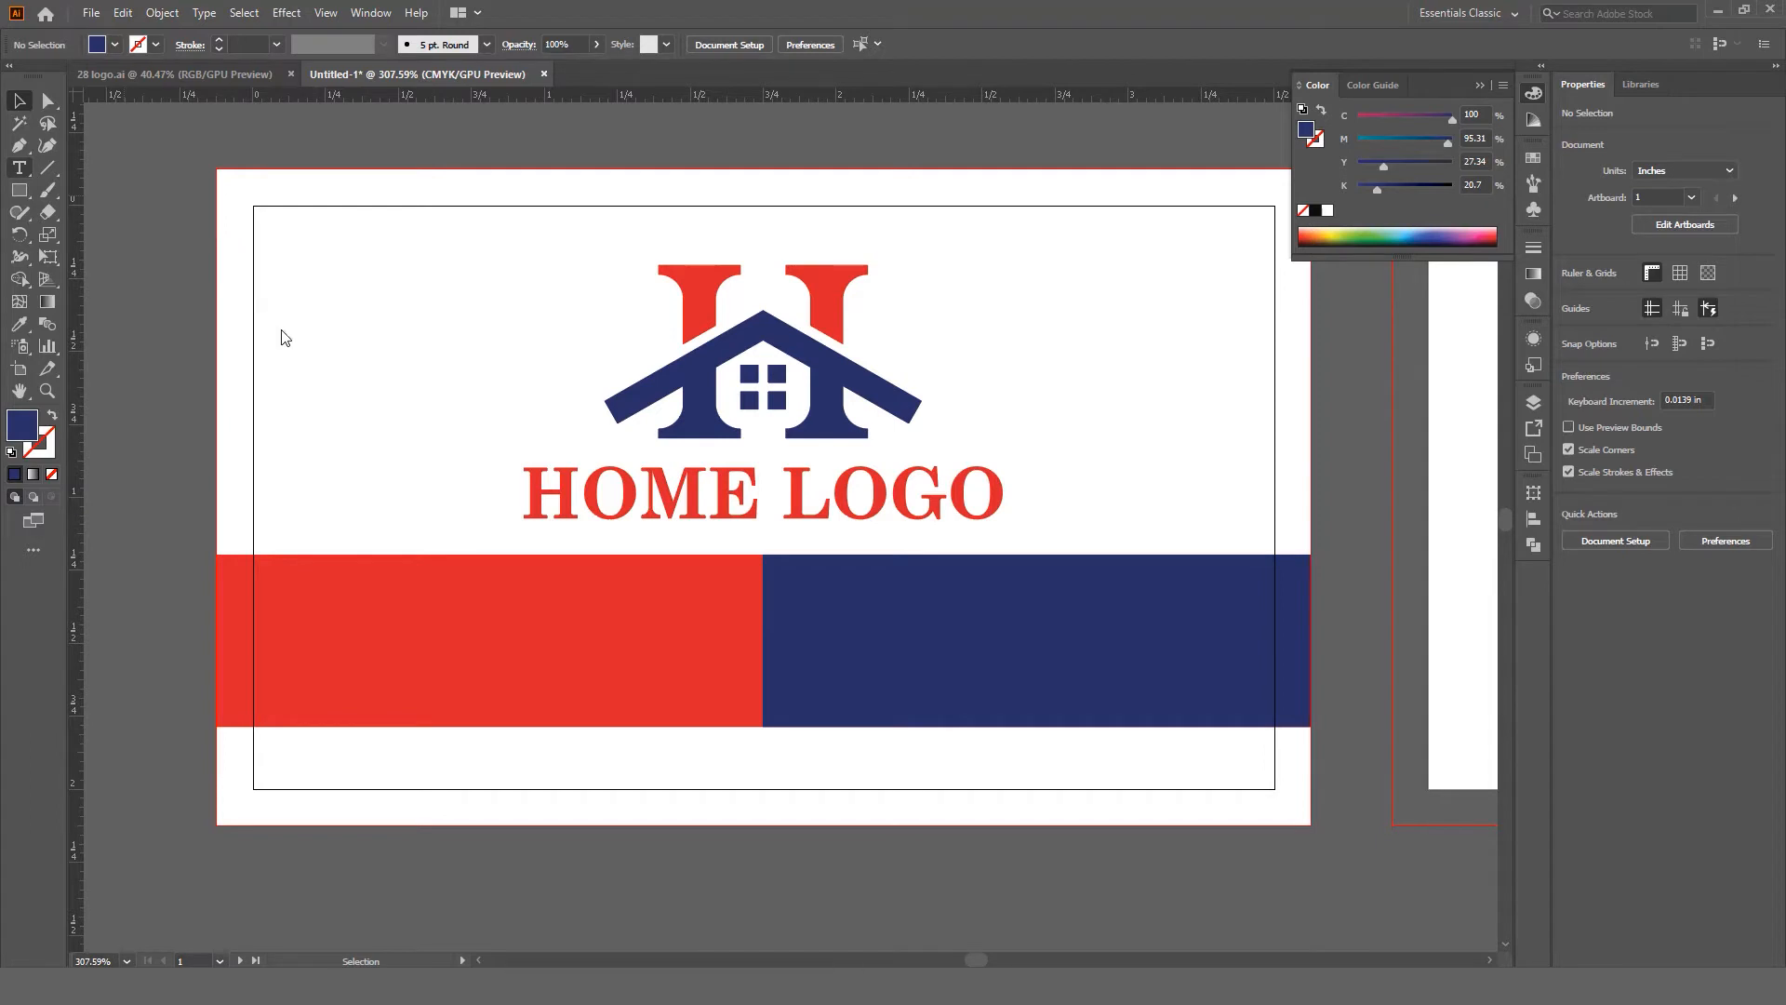
Step: Type the person's name as a text line on the red half of the band
{"action": "key", "text": "t"}
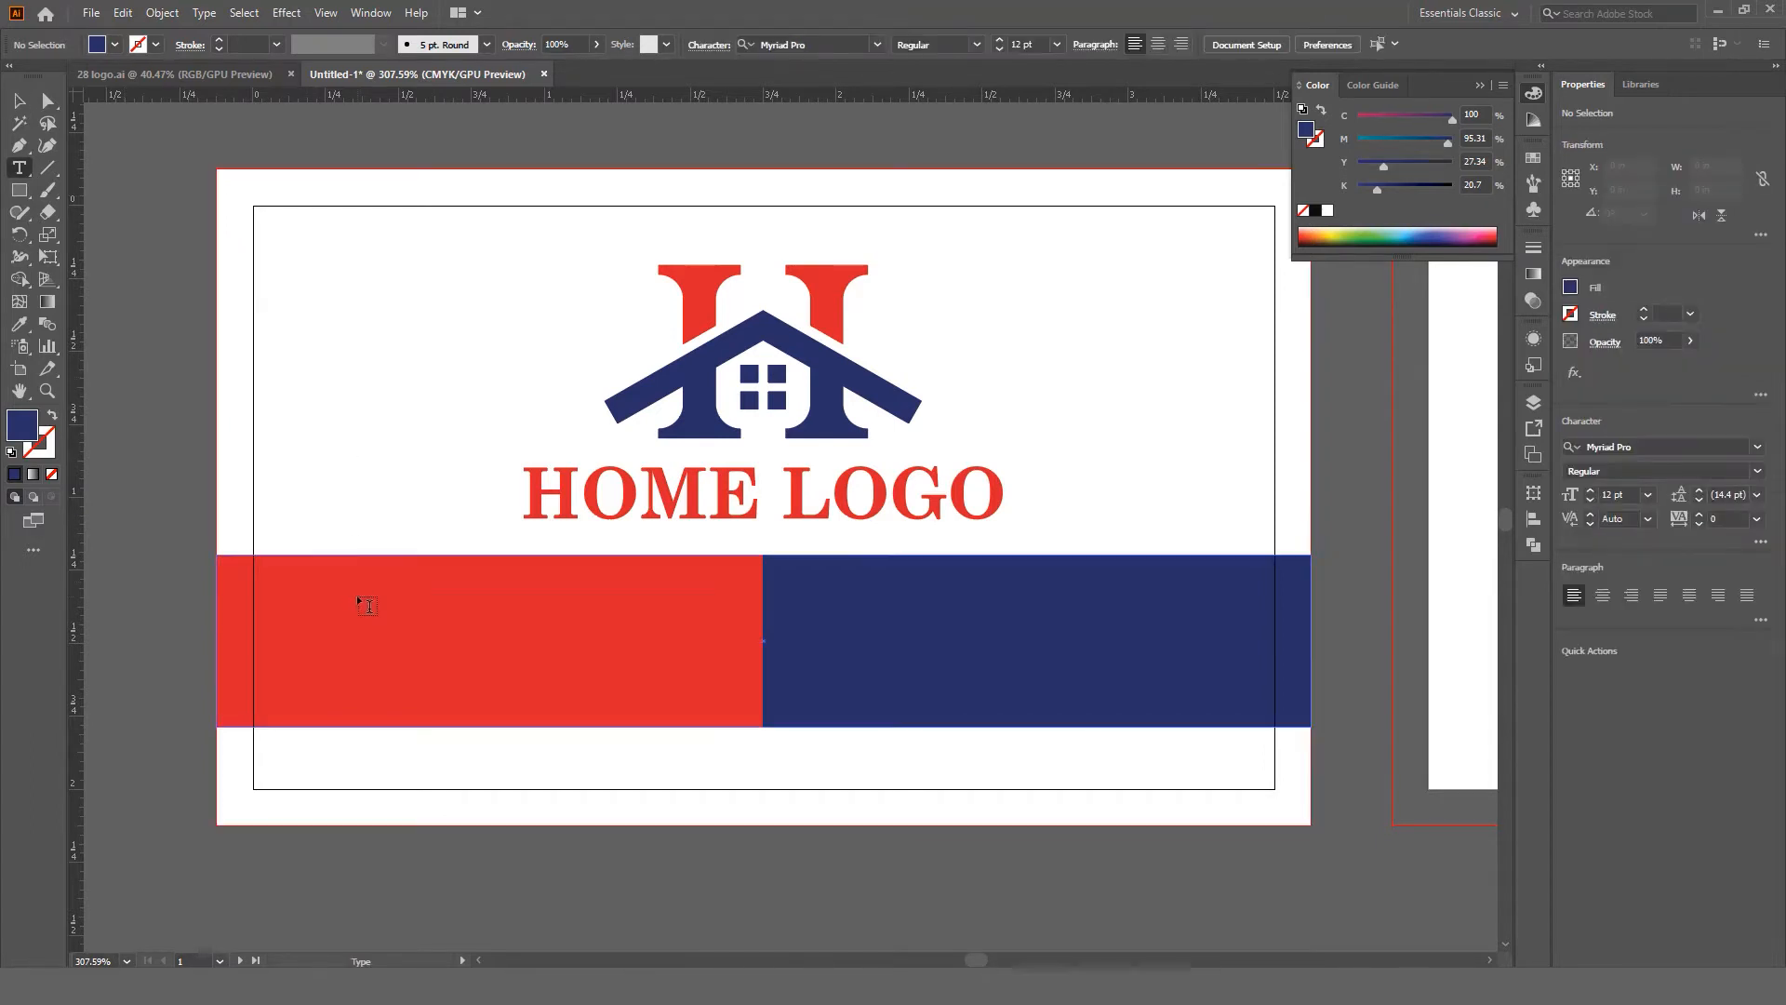
{"action": "left_click", "coordinate": [378, 631]}
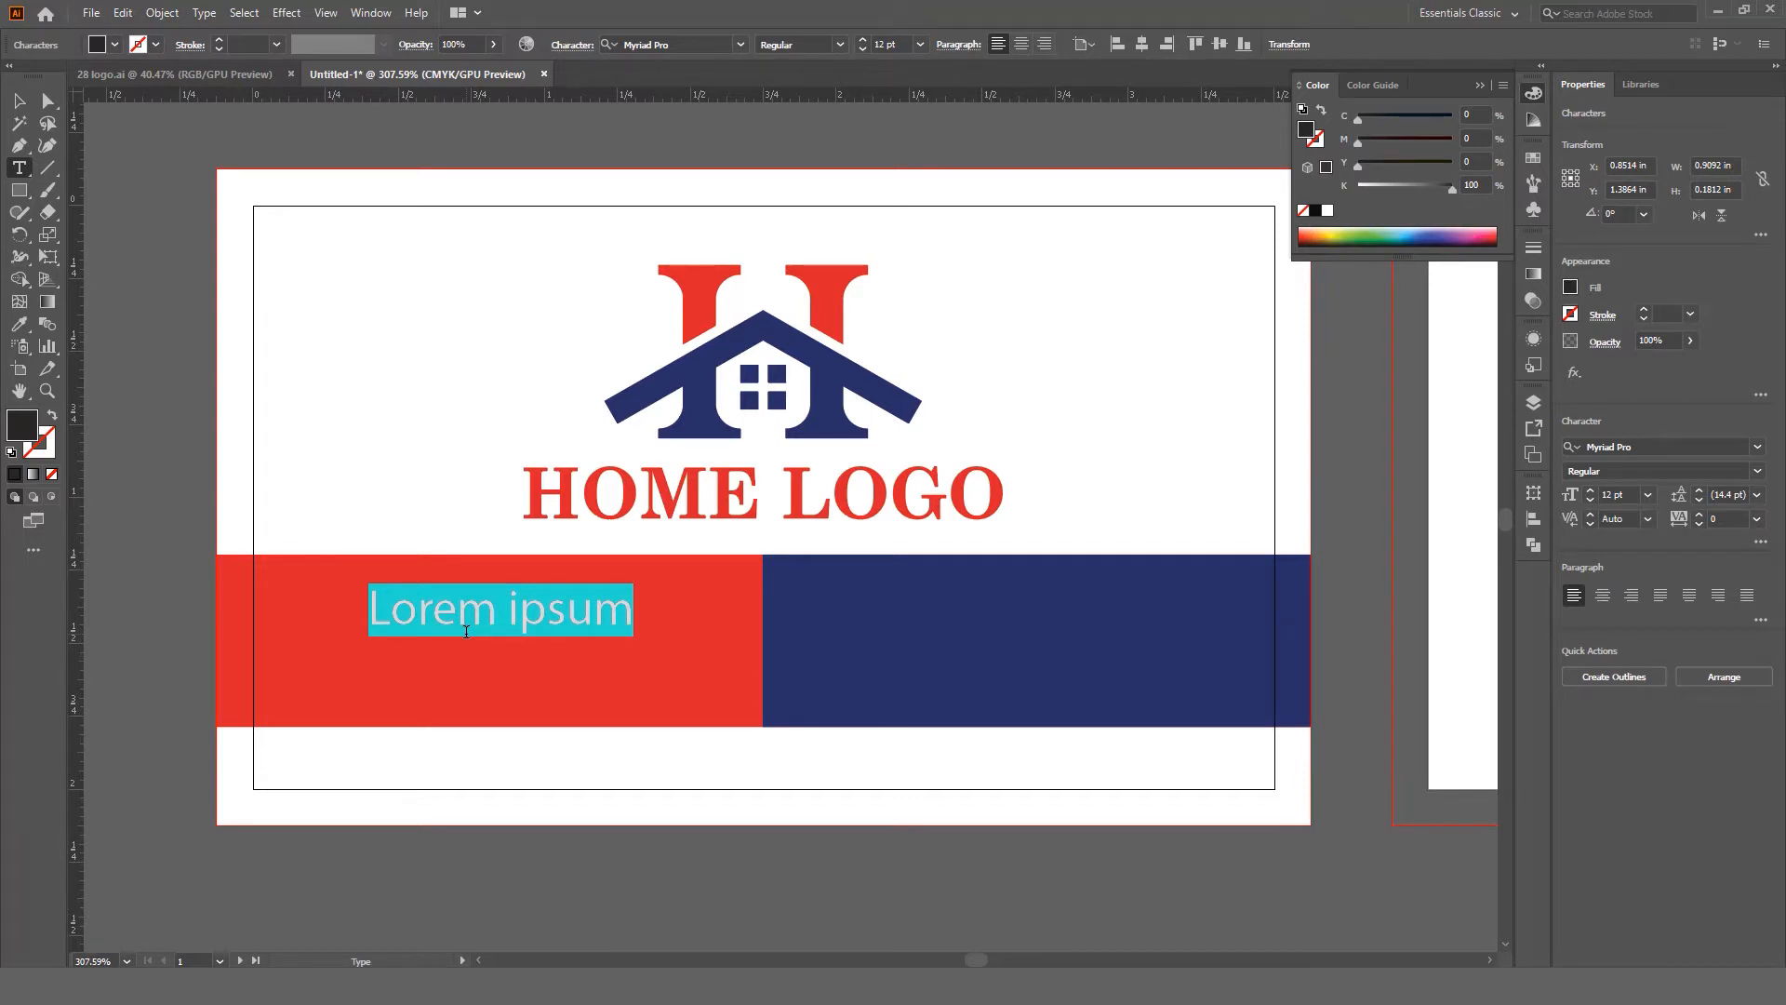
{"action": "type", "text": "Jo"}
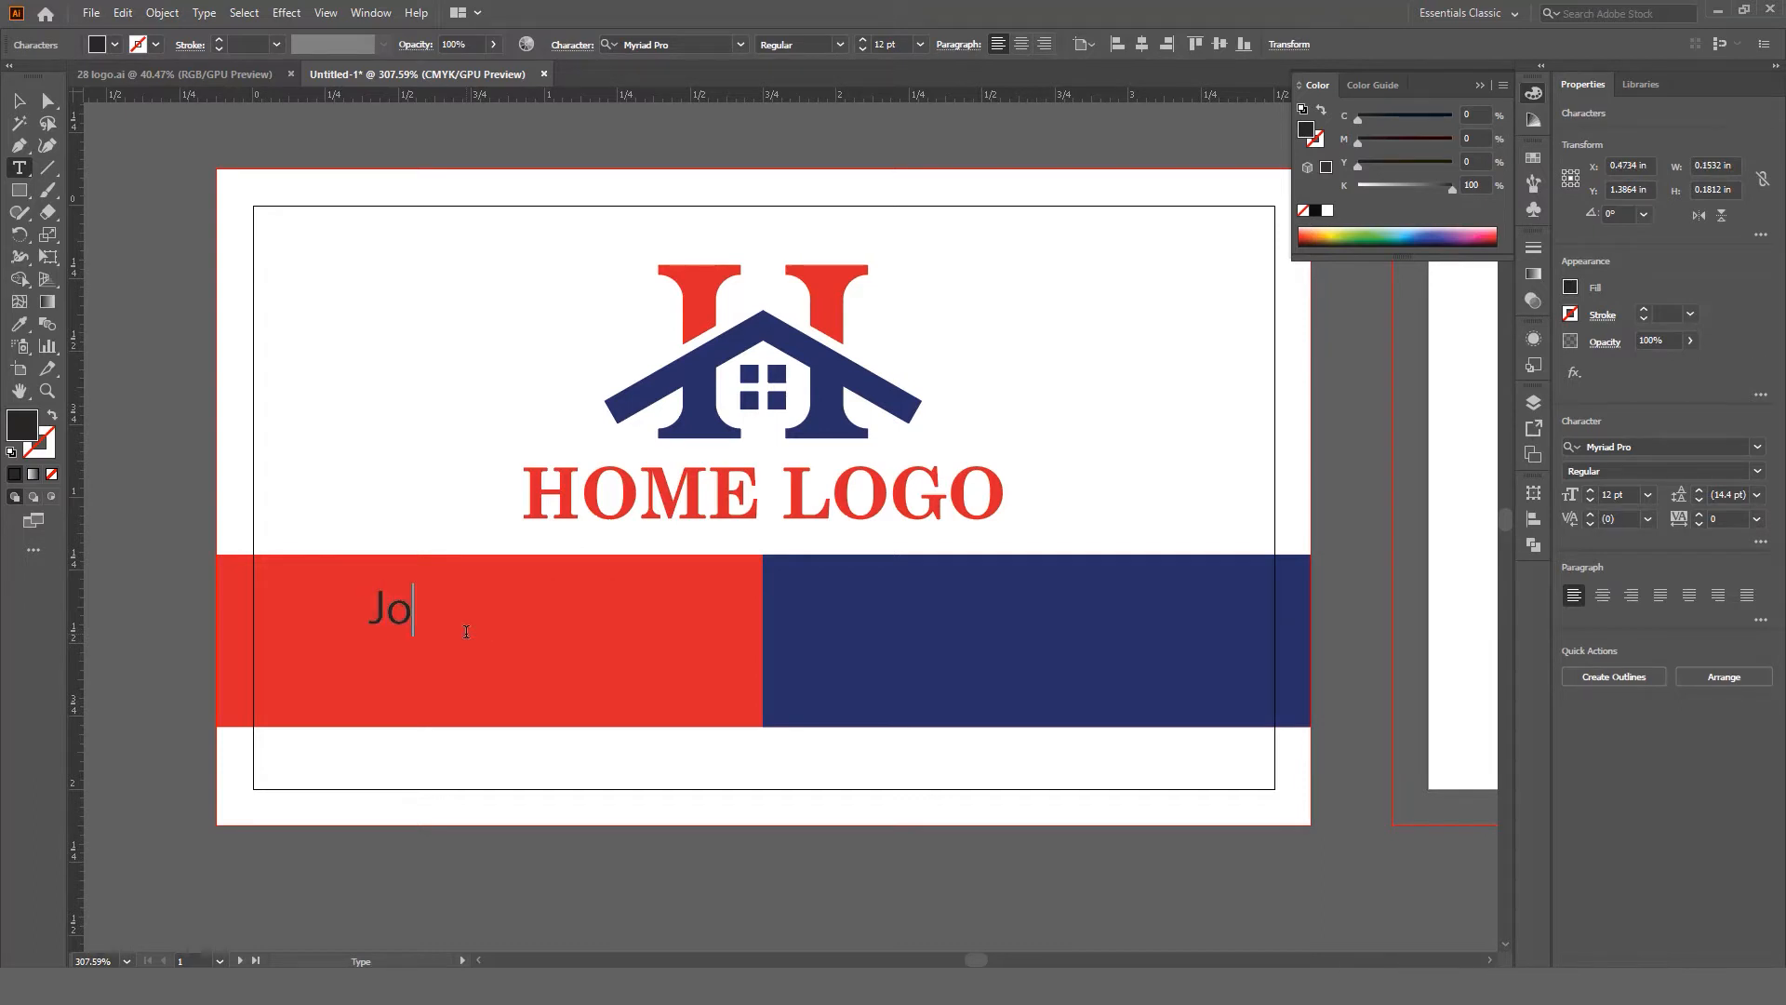
{"action": "type", "text": "hn Deo"}
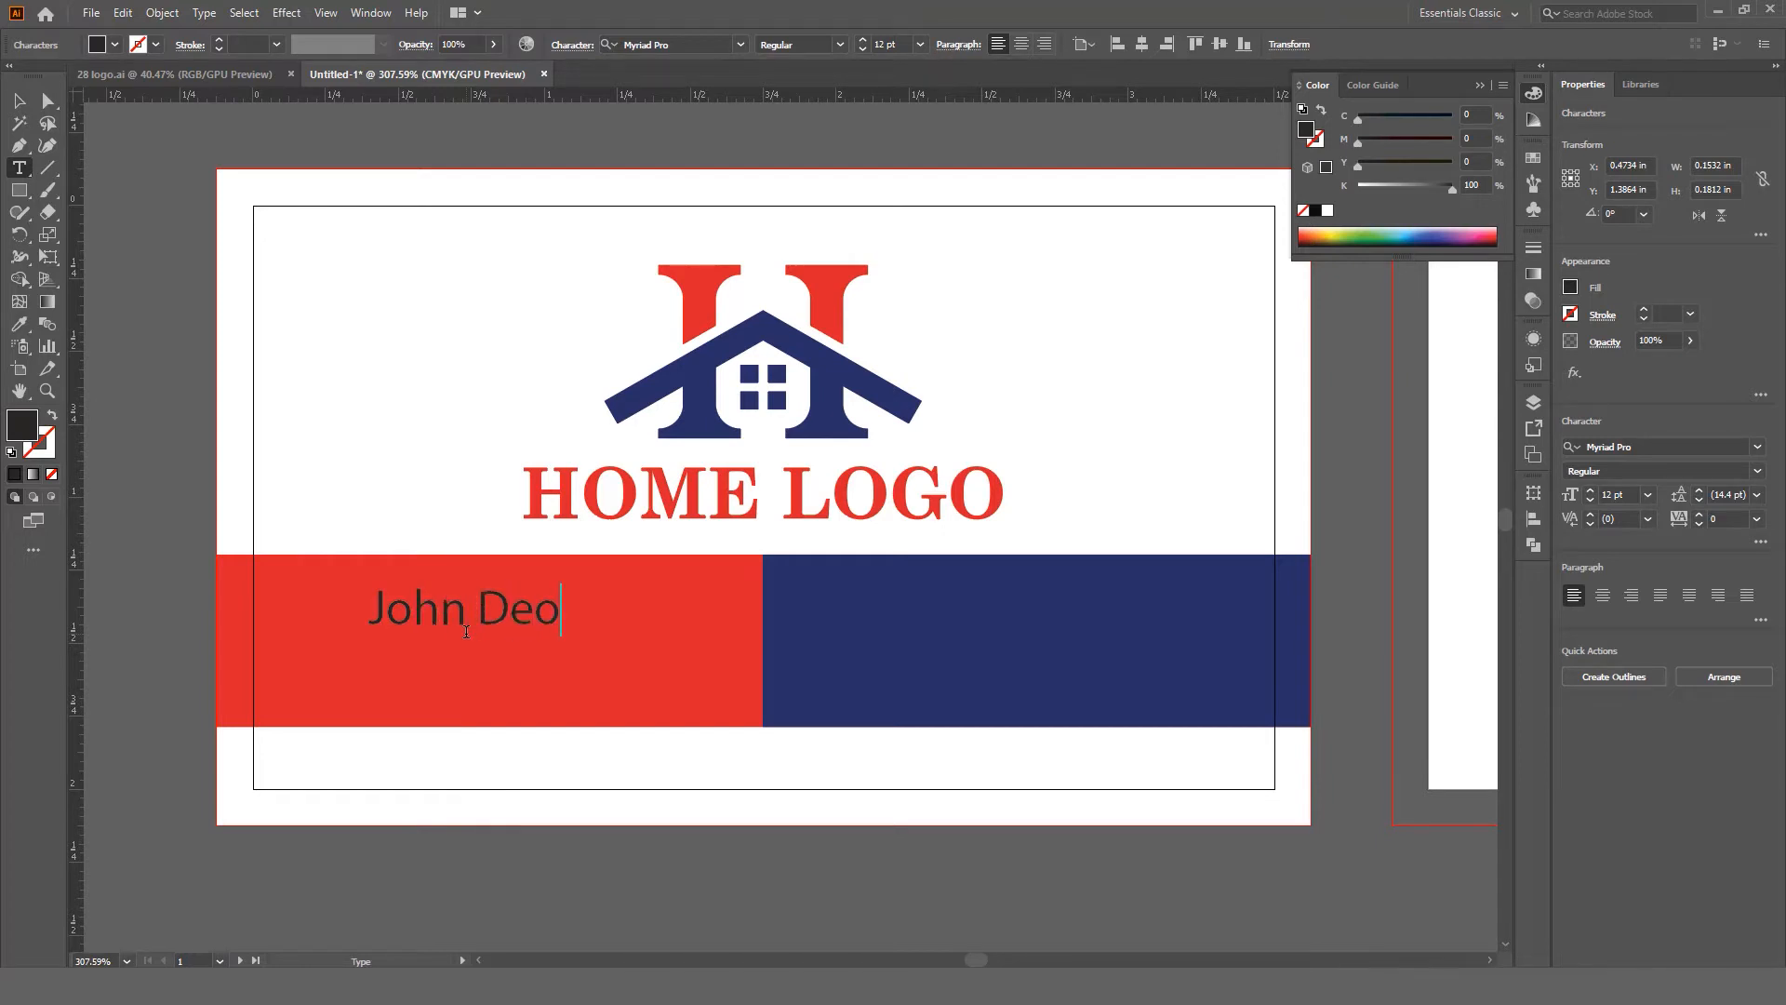
{"action": "key", "text": "Escape"}
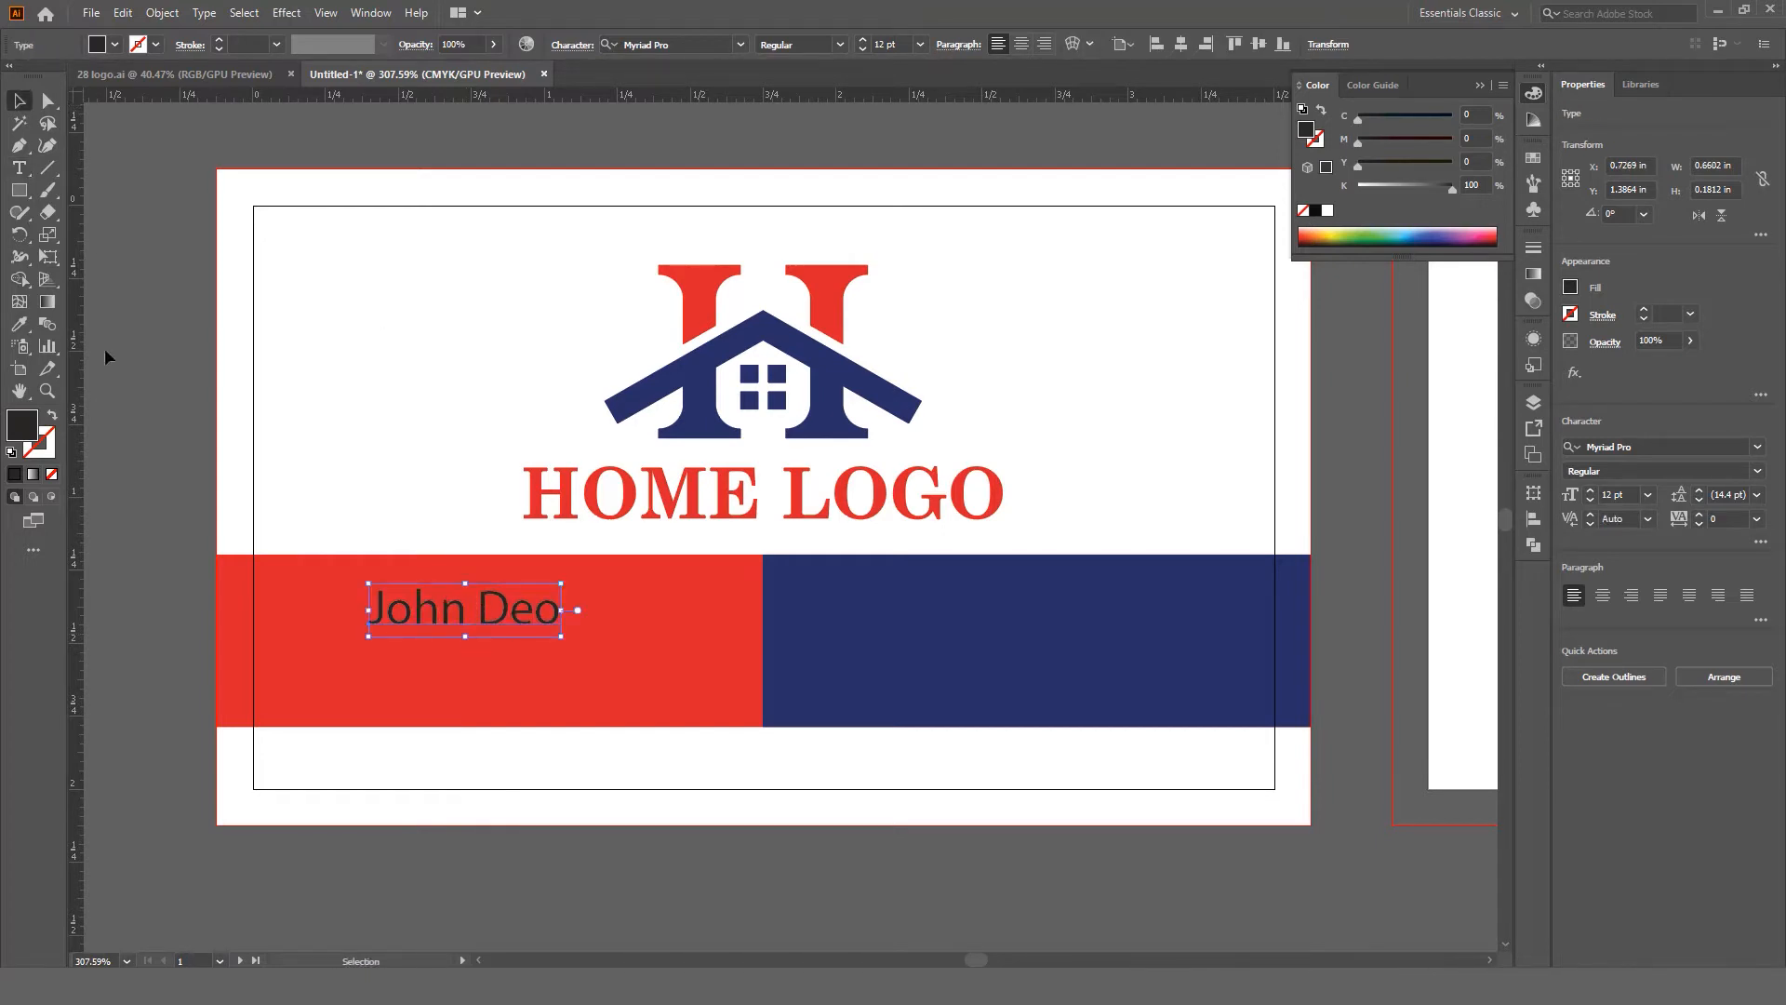
Step: Make the name white and enlarge it to about 15.89 pt
{"action": "left_click", "coordinate": [19, 323]}
{"action": "left_click", "coordinate": [331, 331]}
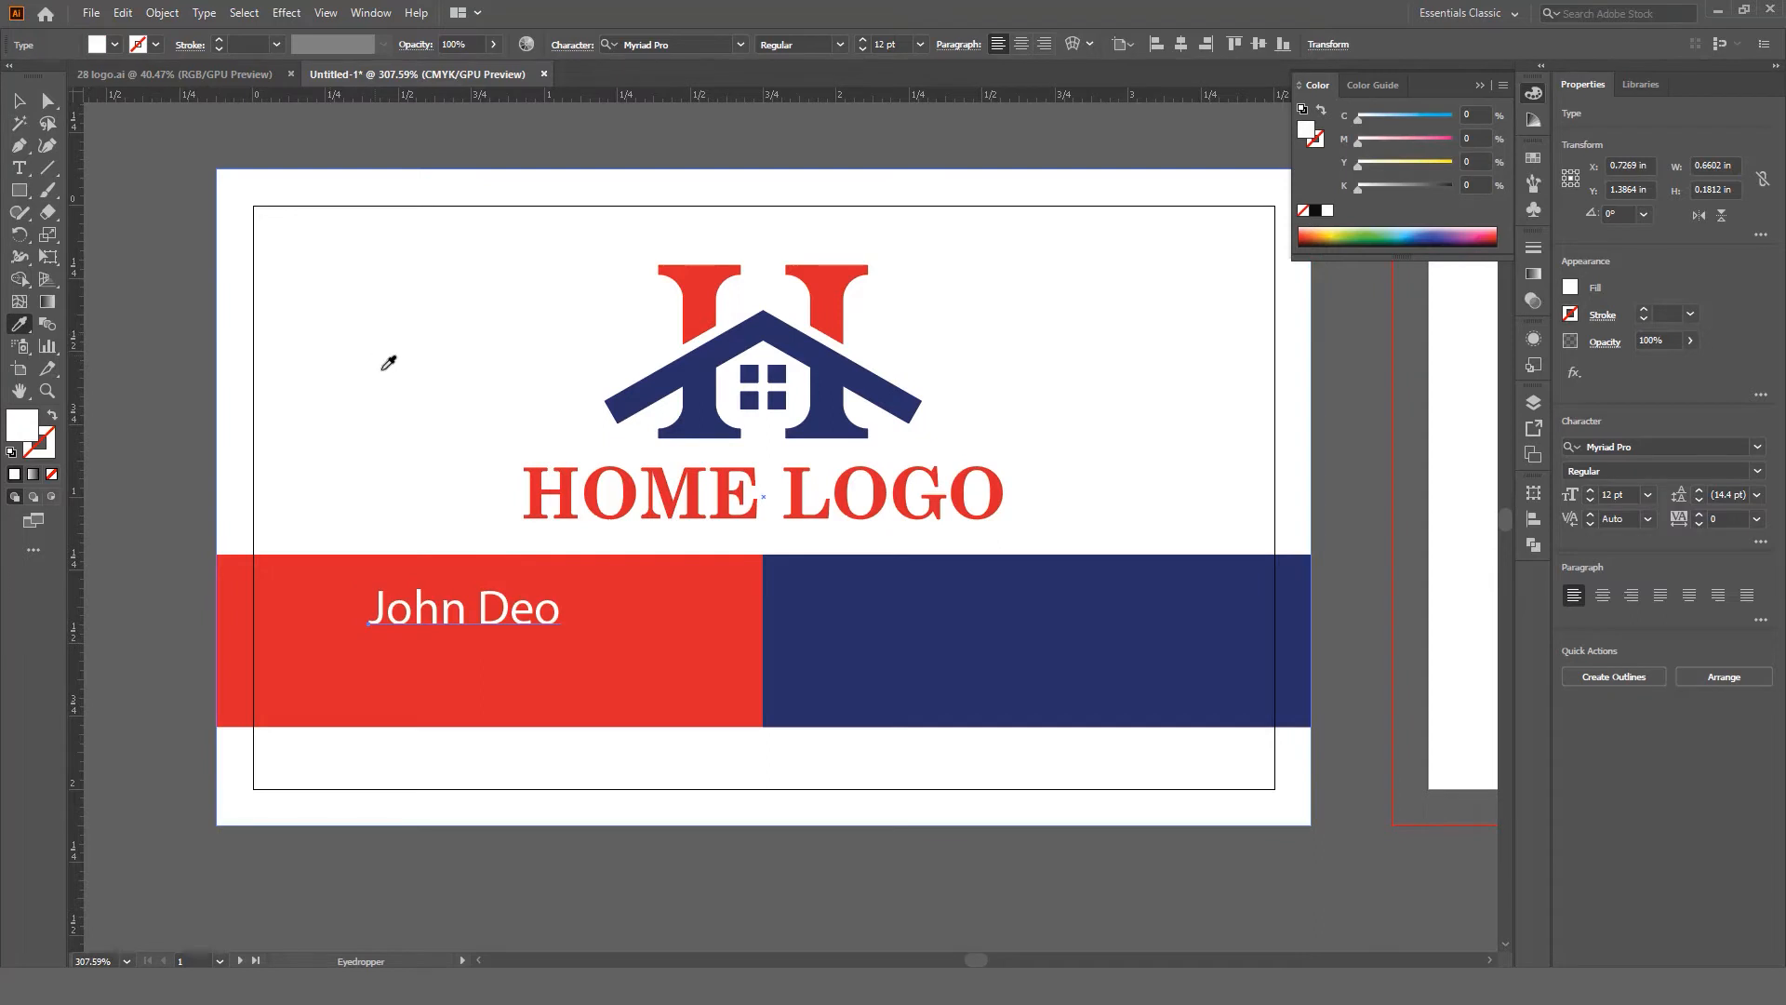
{"action": "key", "text": "v"}
{"action": "left_click", "coordinate": [557, 605]}
{"action": "mouse_move", "coordinate": [564, 640]}
{"action": "left_mouse_down"}
{"action": "mouse_move", "coordinate": [614, 656]}
{"action": "mouse_move", "coordinate": [587, 621]}
{"action": "left_mouse_up"}
Step: Set the name in Lato Semibold and shift it slightly left
{"action": "left_click", "coordinate": [1665, 444]}
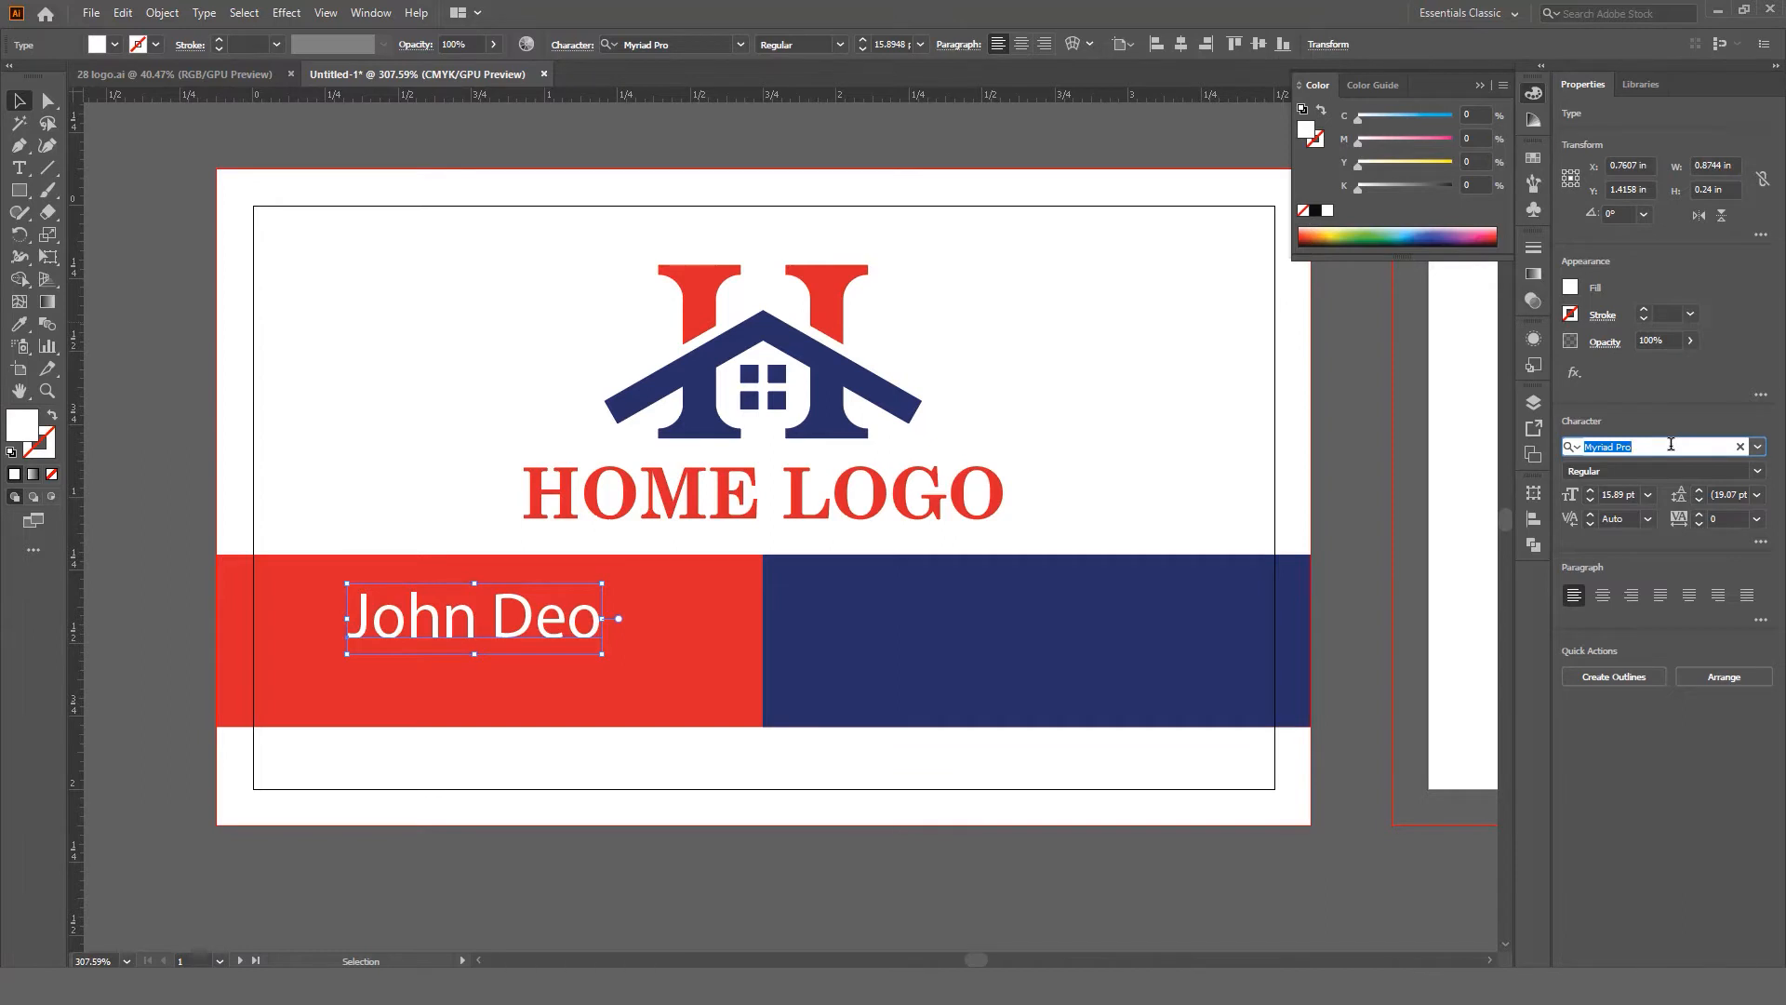
{"action": "type", "text": "lato"}
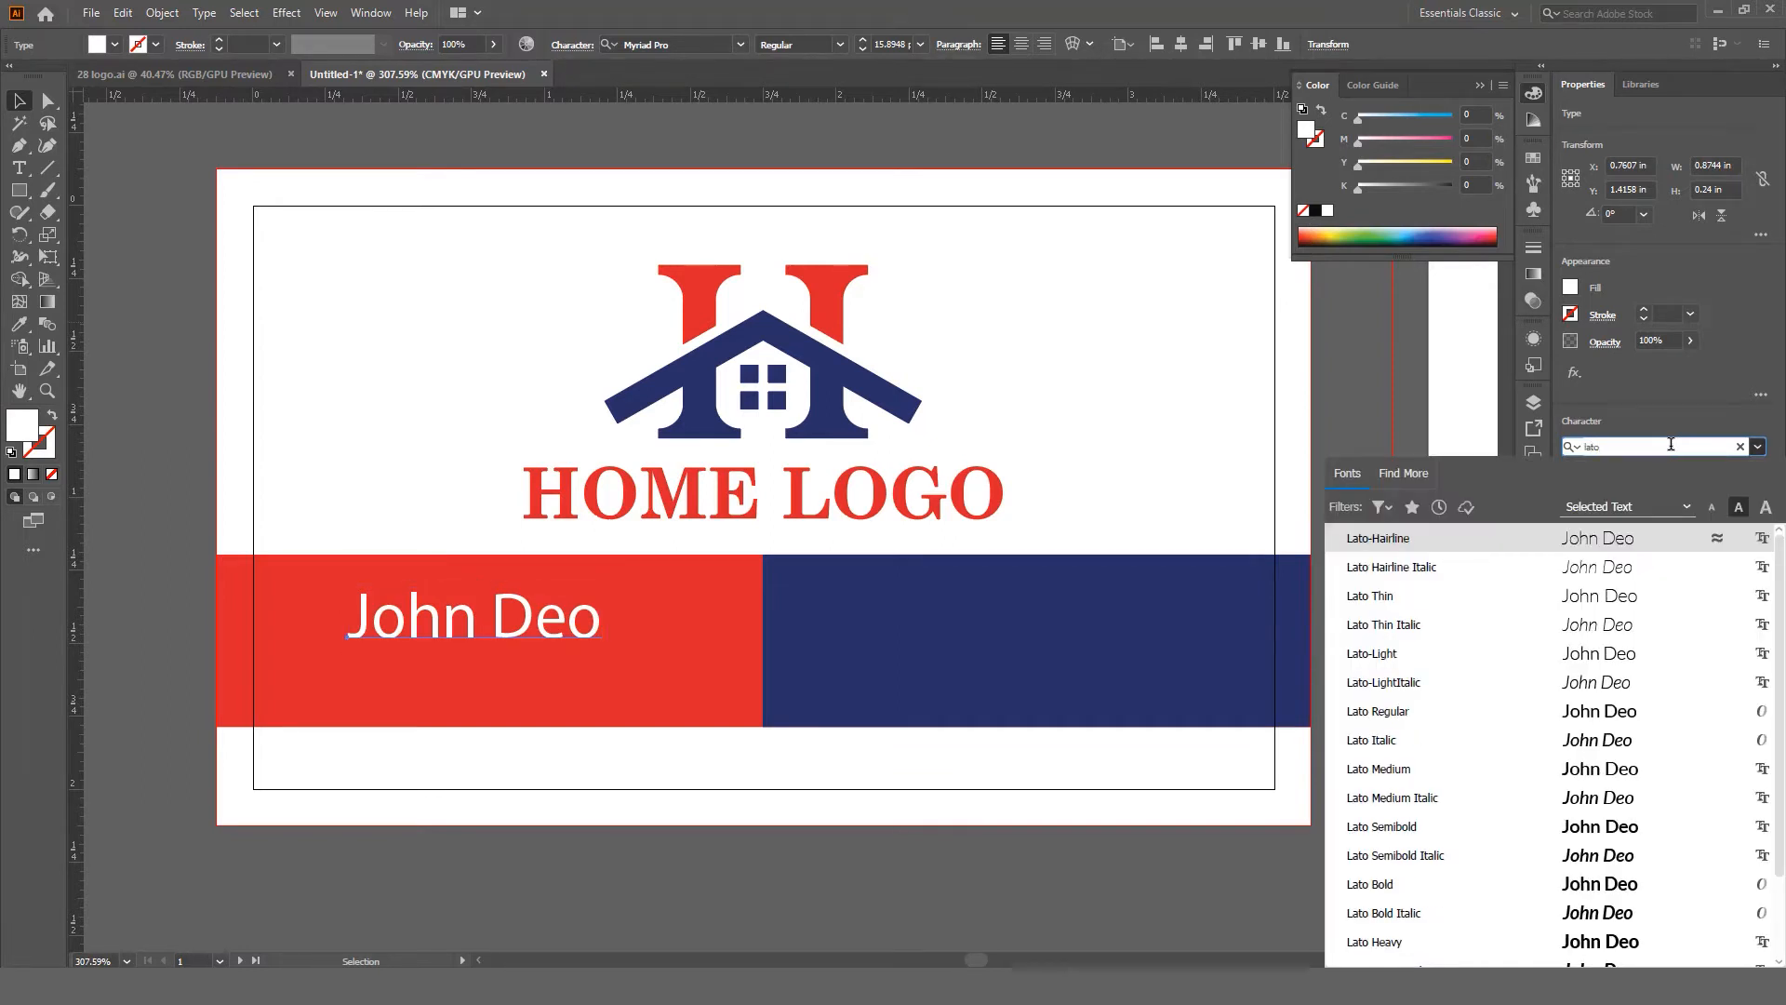
{"action": "key", "text": "Down"}
{"action": "key", "text": "Down"}
{"action": "key", "text": "Down"}
{"action": "key", "text": "Down"}
{"action": "key", "text": "Down"}
{"action": "key", "text": "Down"}
{"action": "key", "text": "Down"}
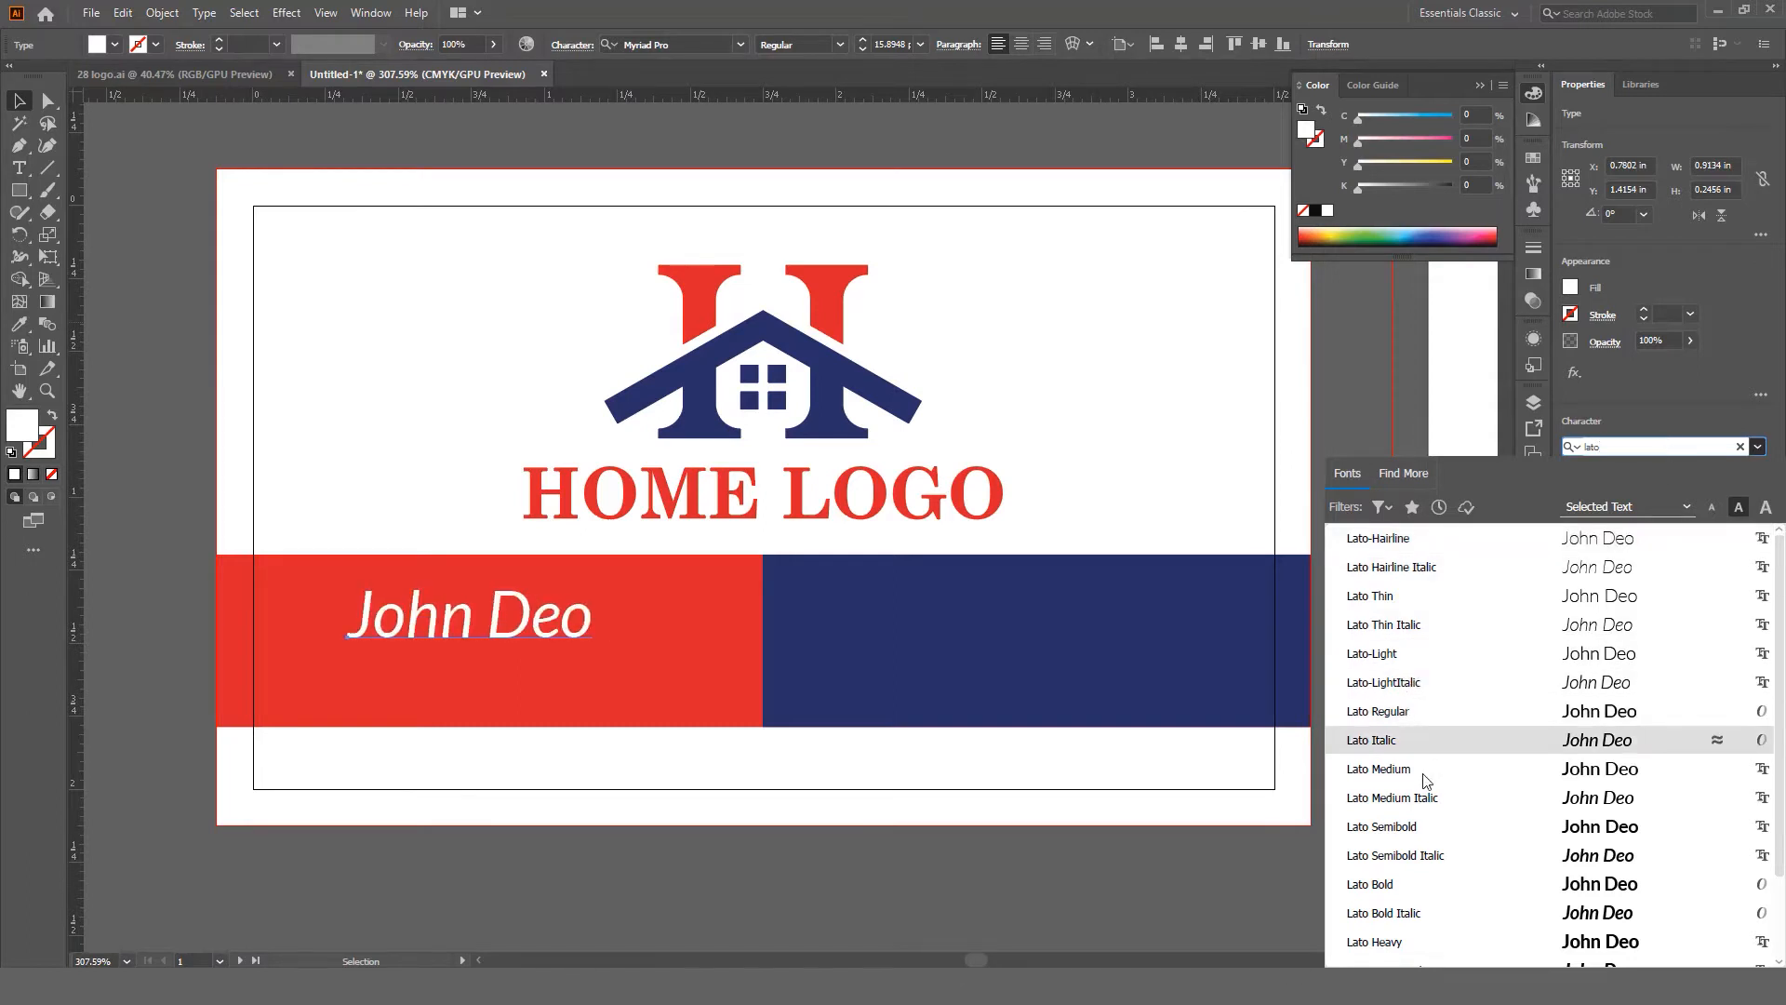
{"action": "left_click", "coordinate": [1432, 819]}
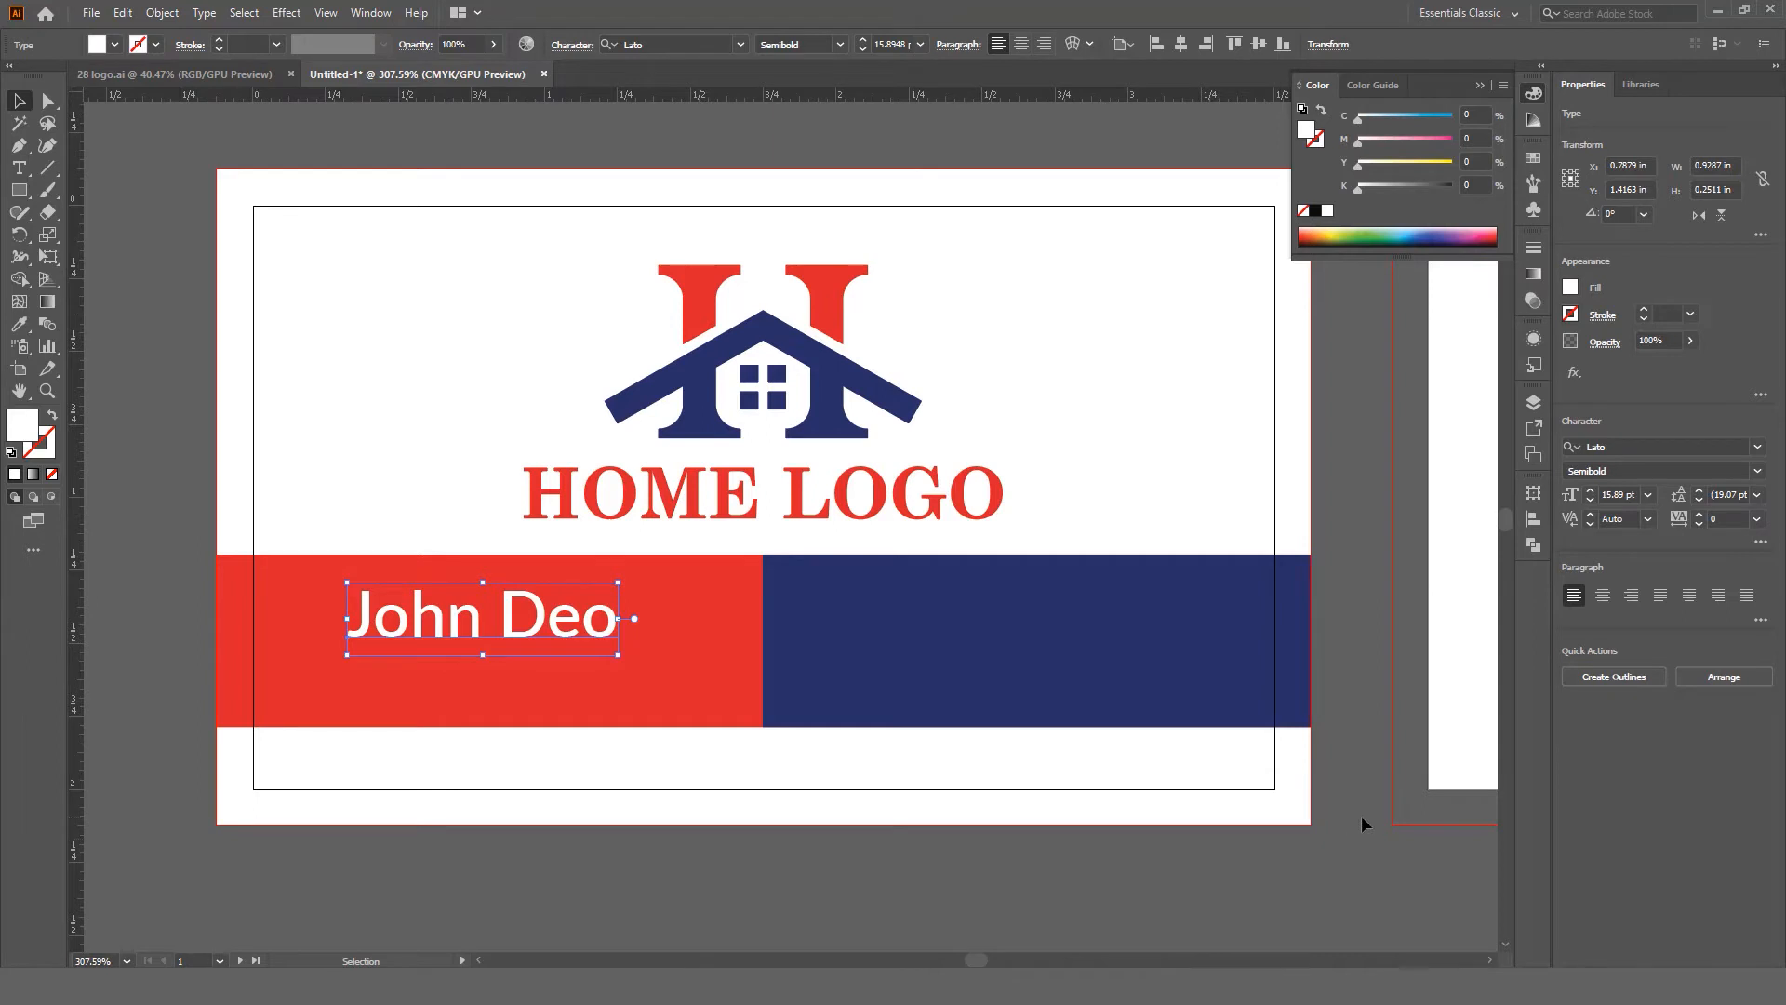
{"action": "left_click_drag", "start_coordinate": [582, 635], "coordinate": [567, 635]}
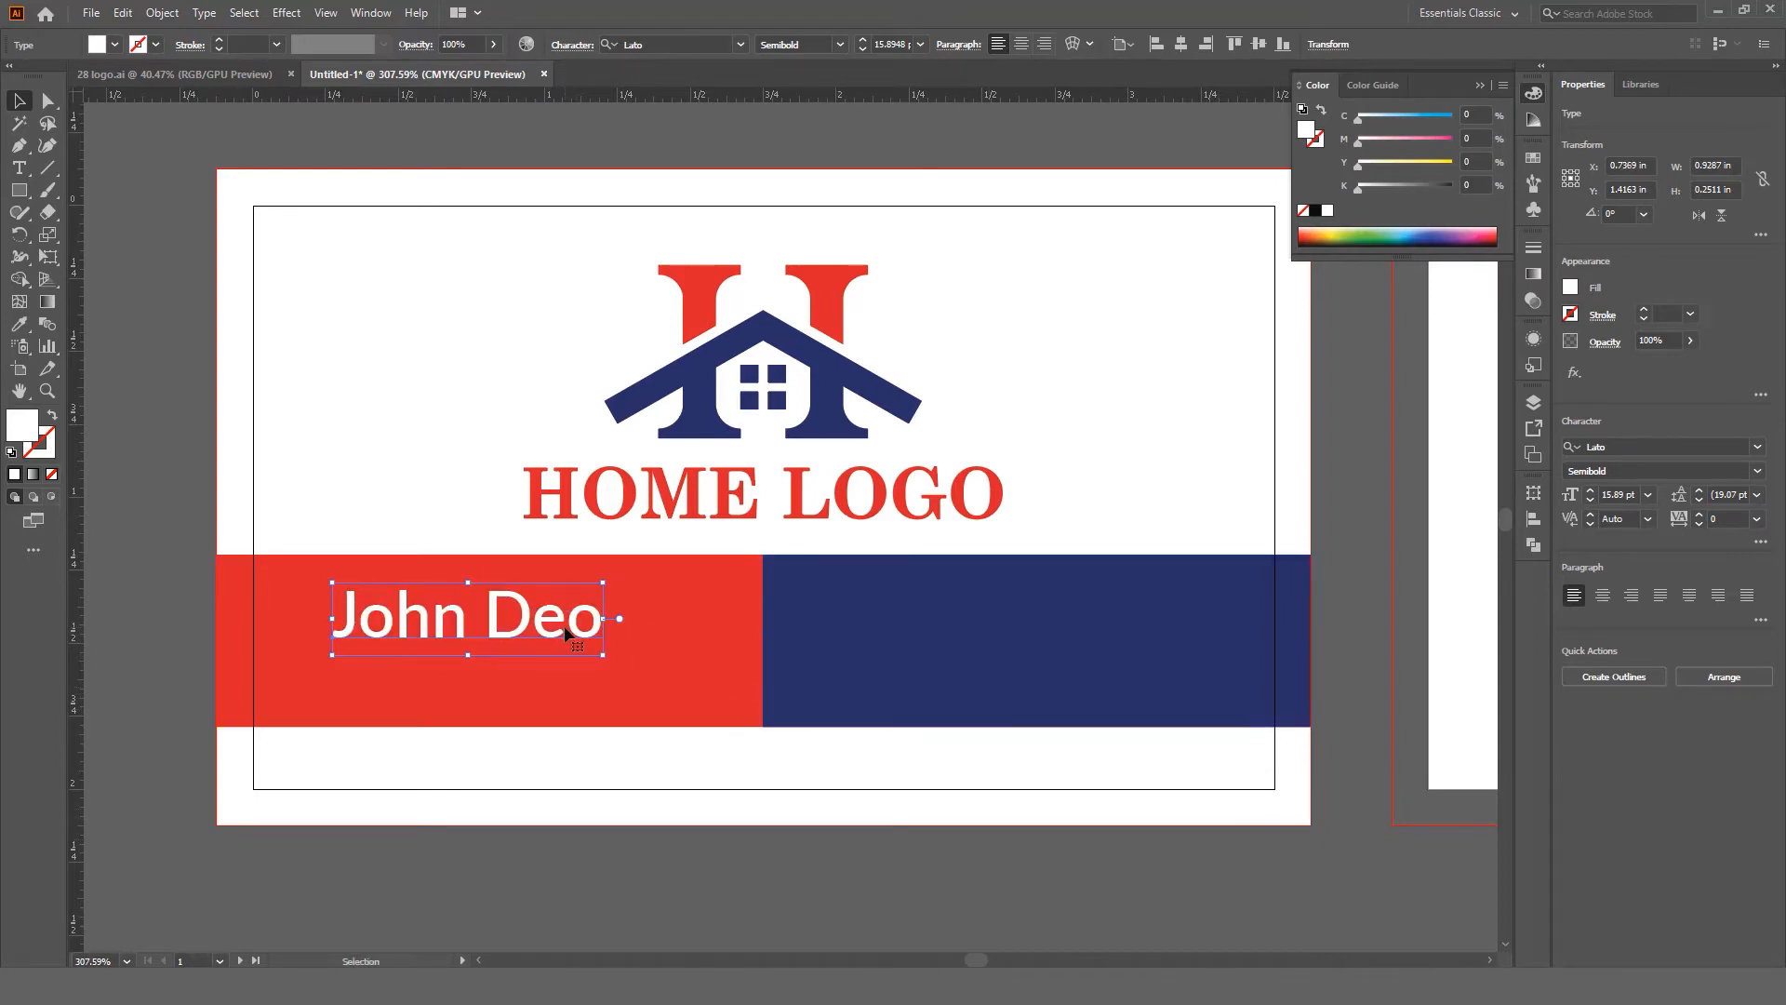
Step: Make the name All Caps, fine-tune its position, and set it to 14 pt
{"action": "key", "text": "ctrl+t"}
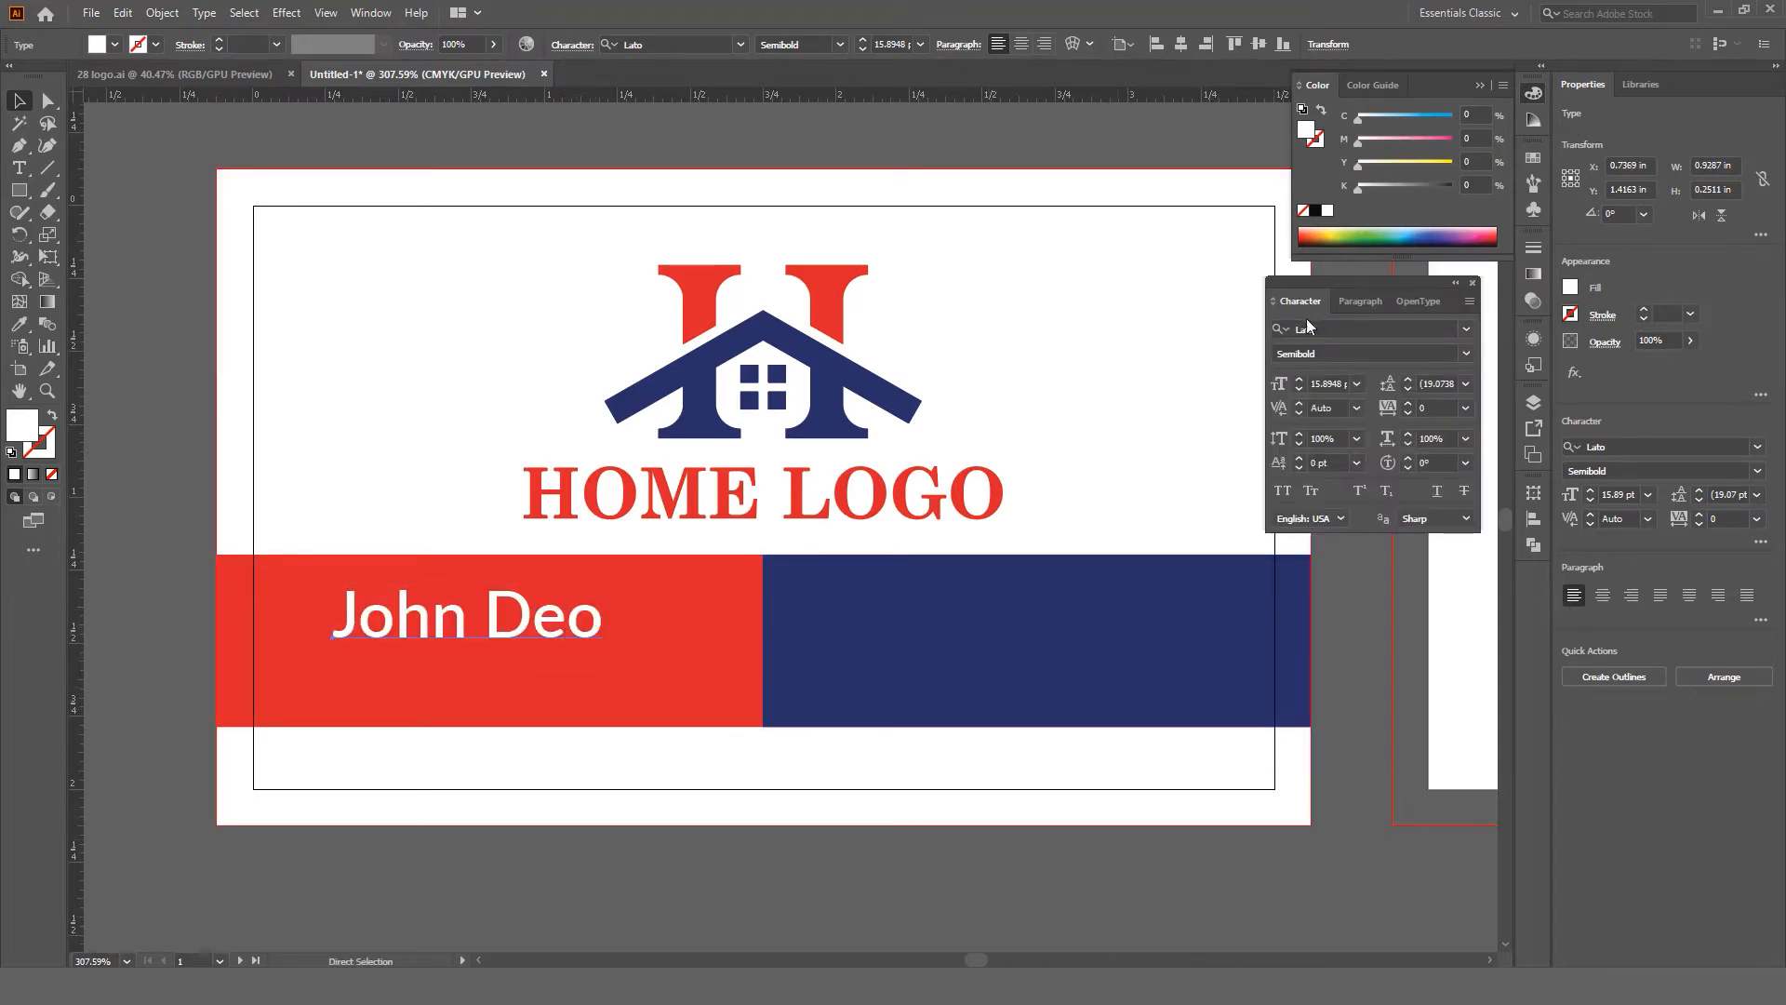
{"action": "left_click_drag", "start_coordinate": [1348, 283], "coordinate": [1357, 281]}
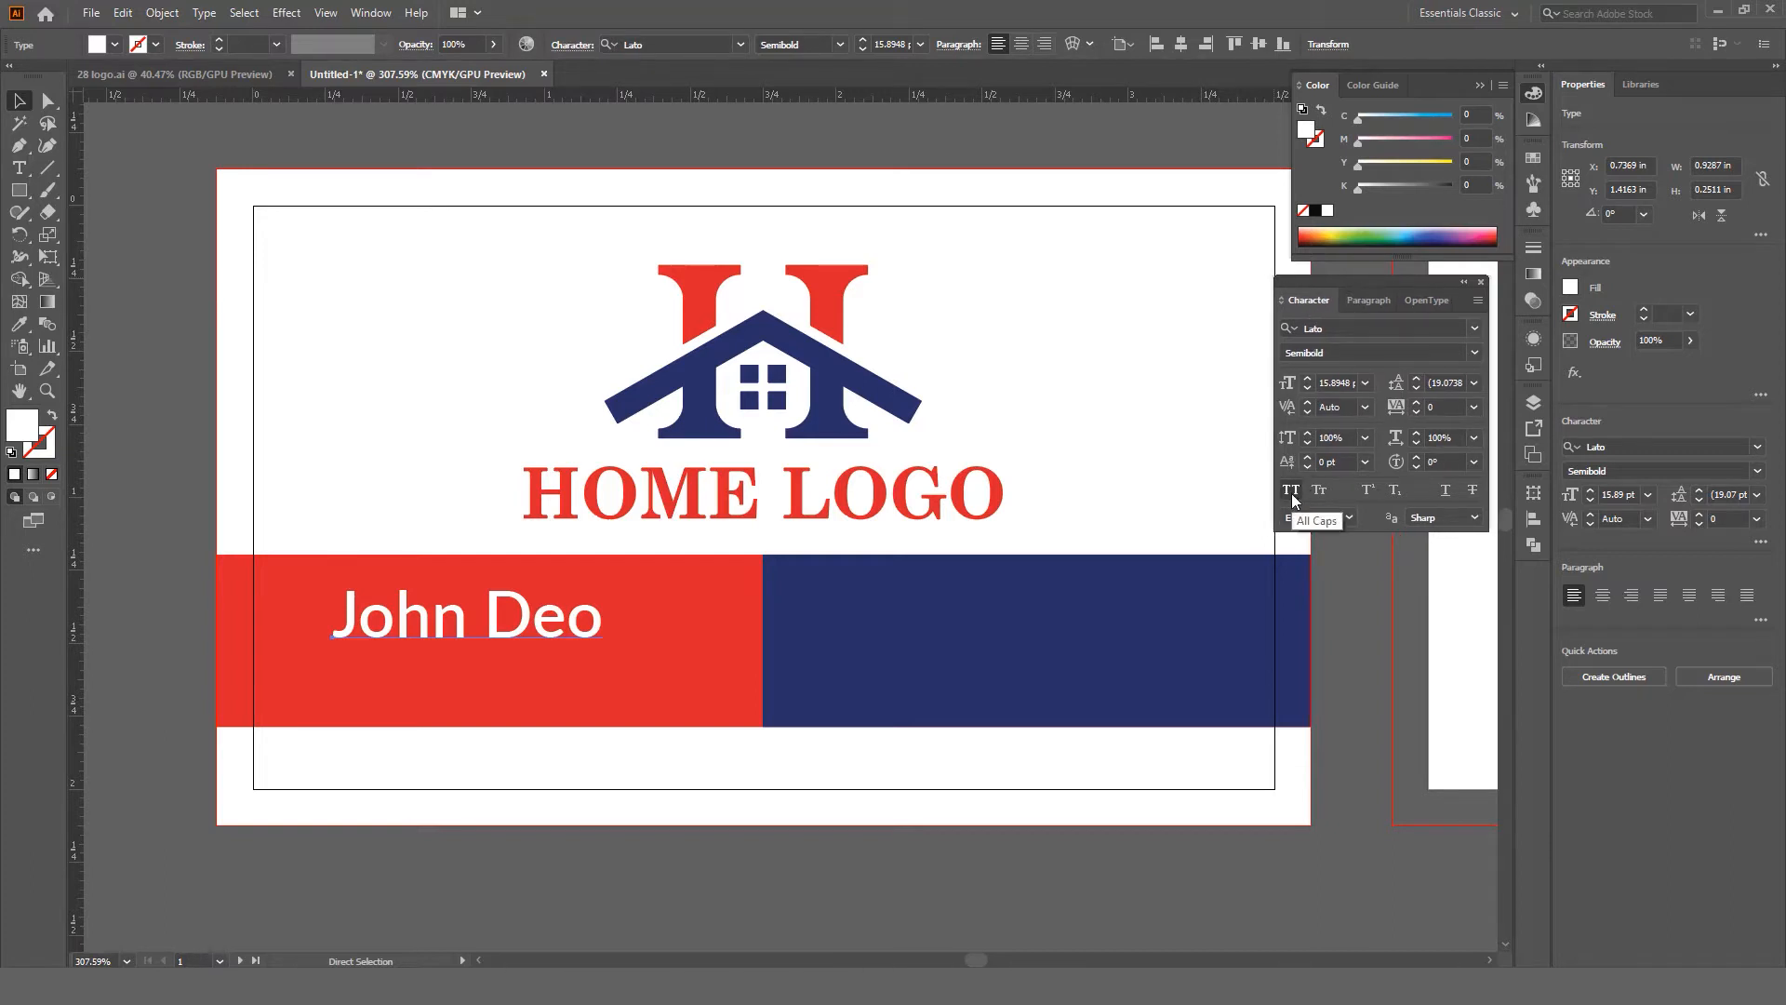
{"action": "left_click", "coordinate": [1292, 493]}
{"action": "left_click_drag", "start_coordinate": [608, 606], "coordinate": [593, 606]}
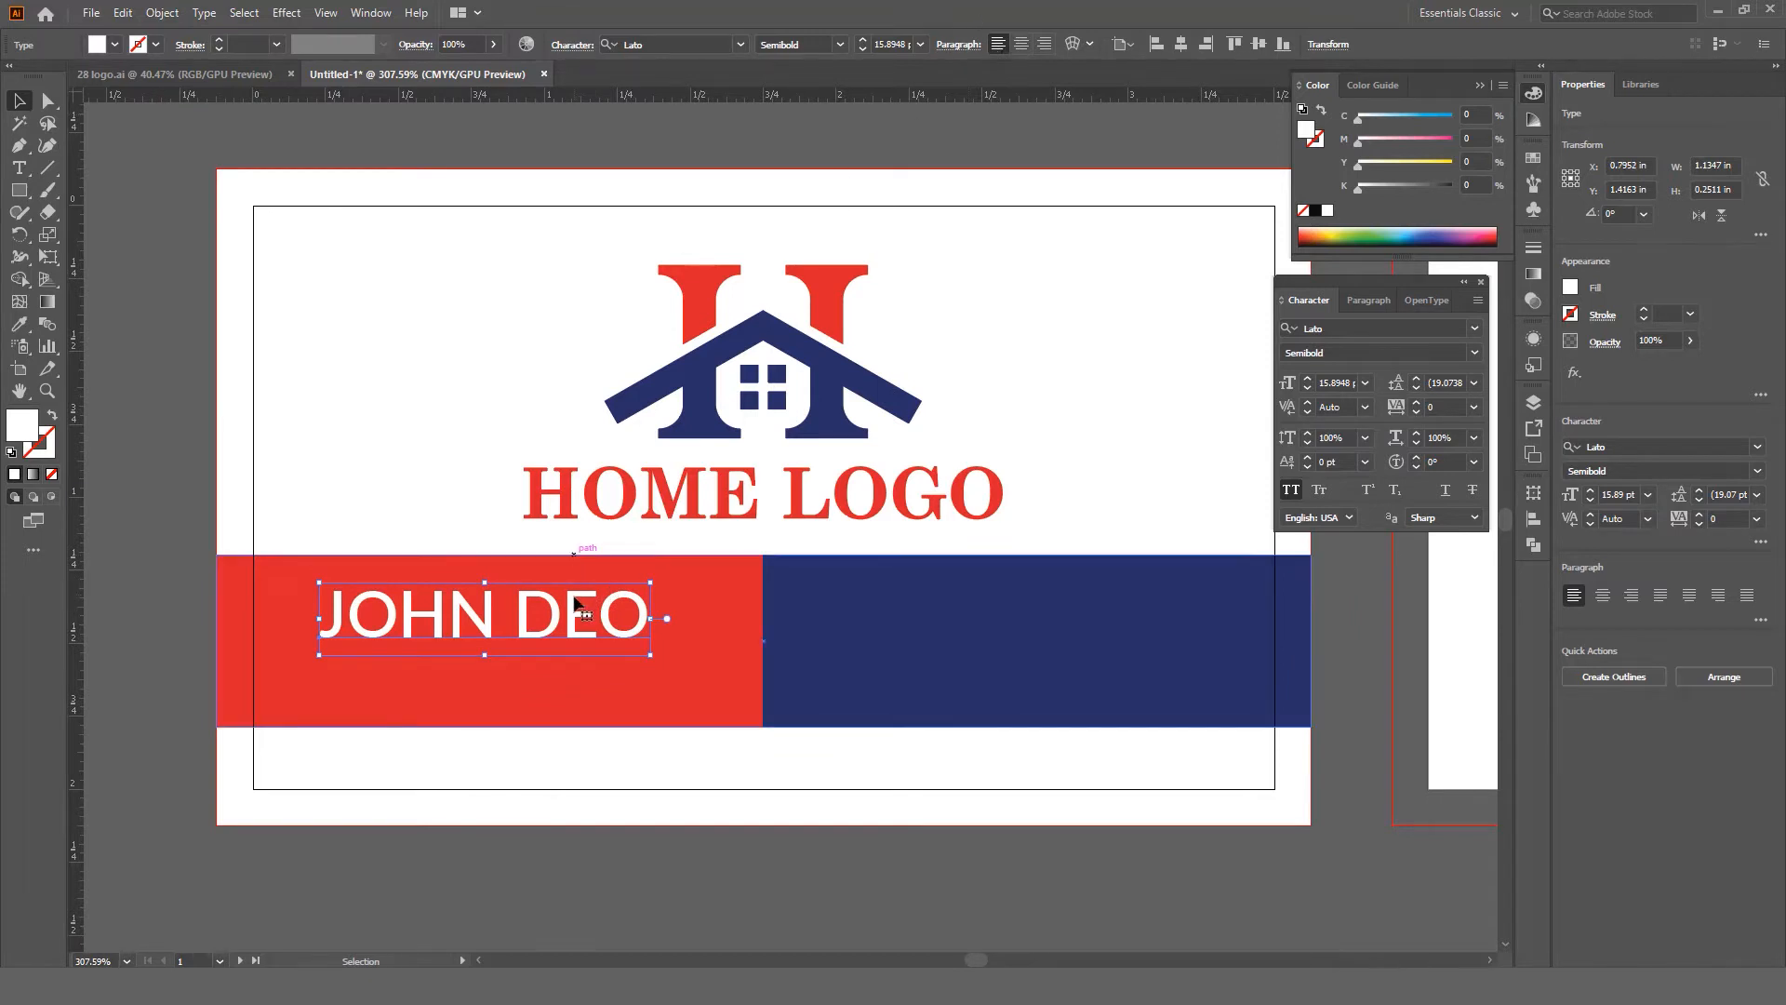
{"action": "left_click_drag", "start_coordinate": [611, 607], "coordinate": [595, 607]}
{"action": "left_click_drag", "start_coordinate": [593, 608], "coordinate": [611, 609]}
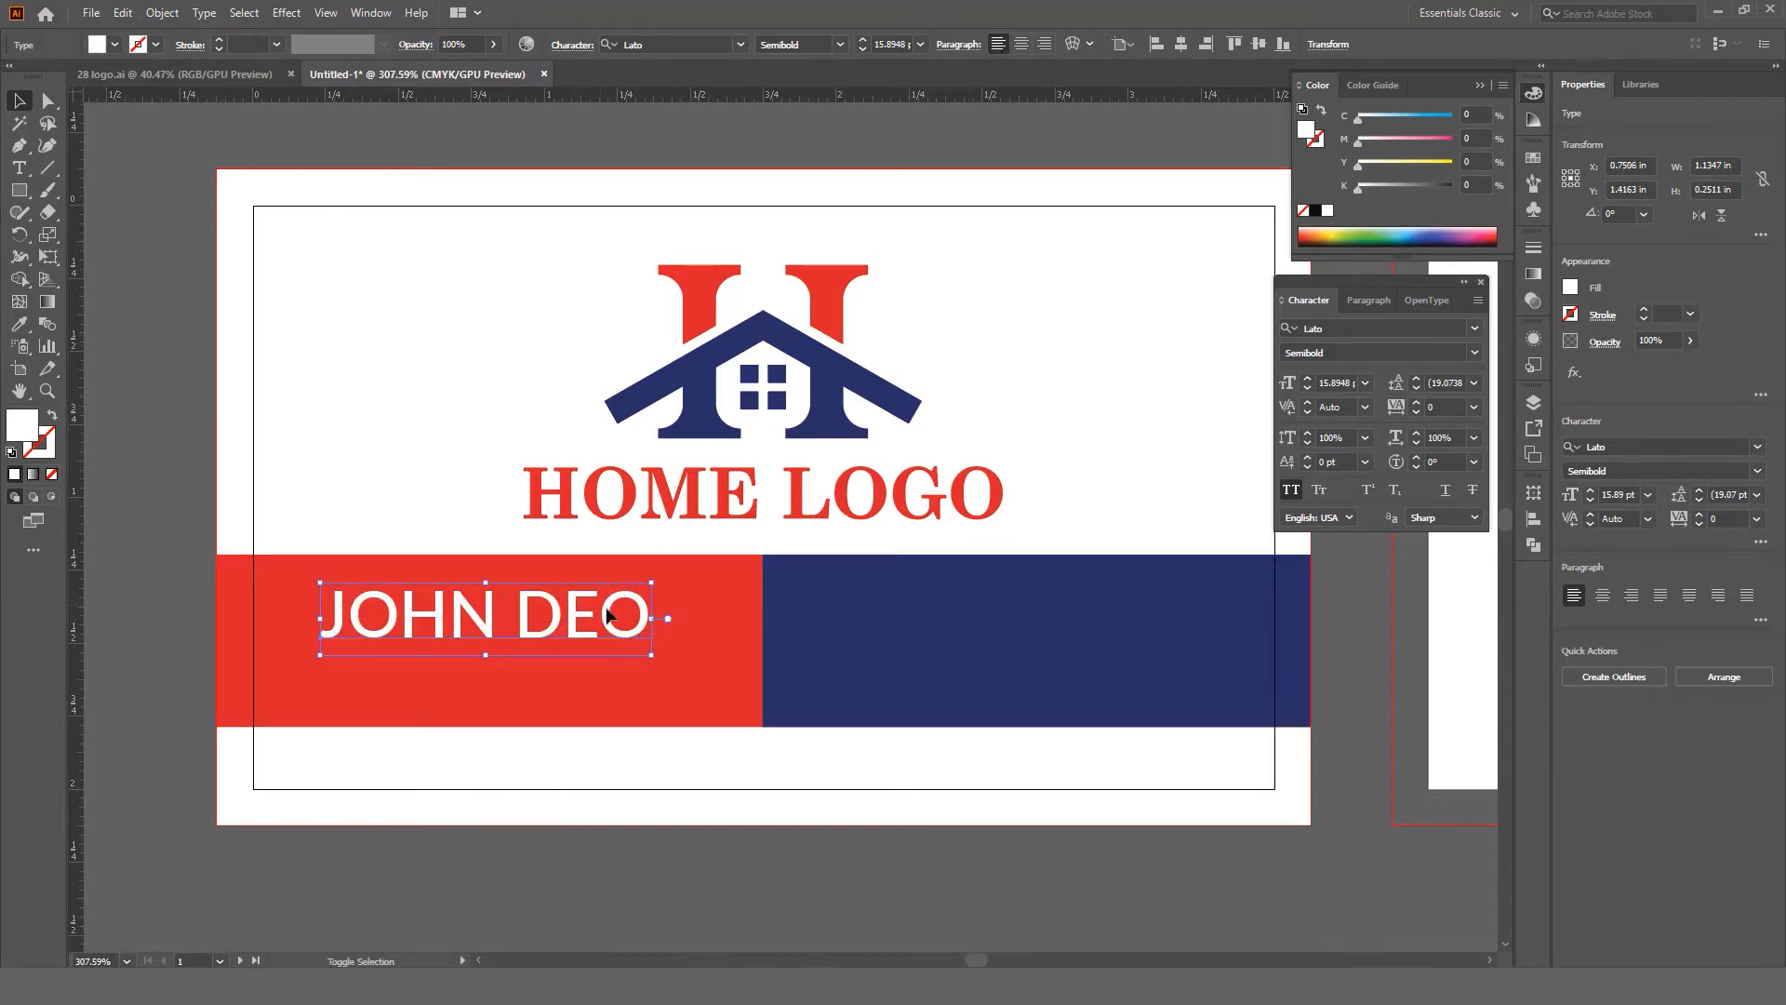
{"action": "left_click", "coordinate": [1340, 382]}
{"action": "type", "text": "14"}
{"action": "key", "text": "Return"}
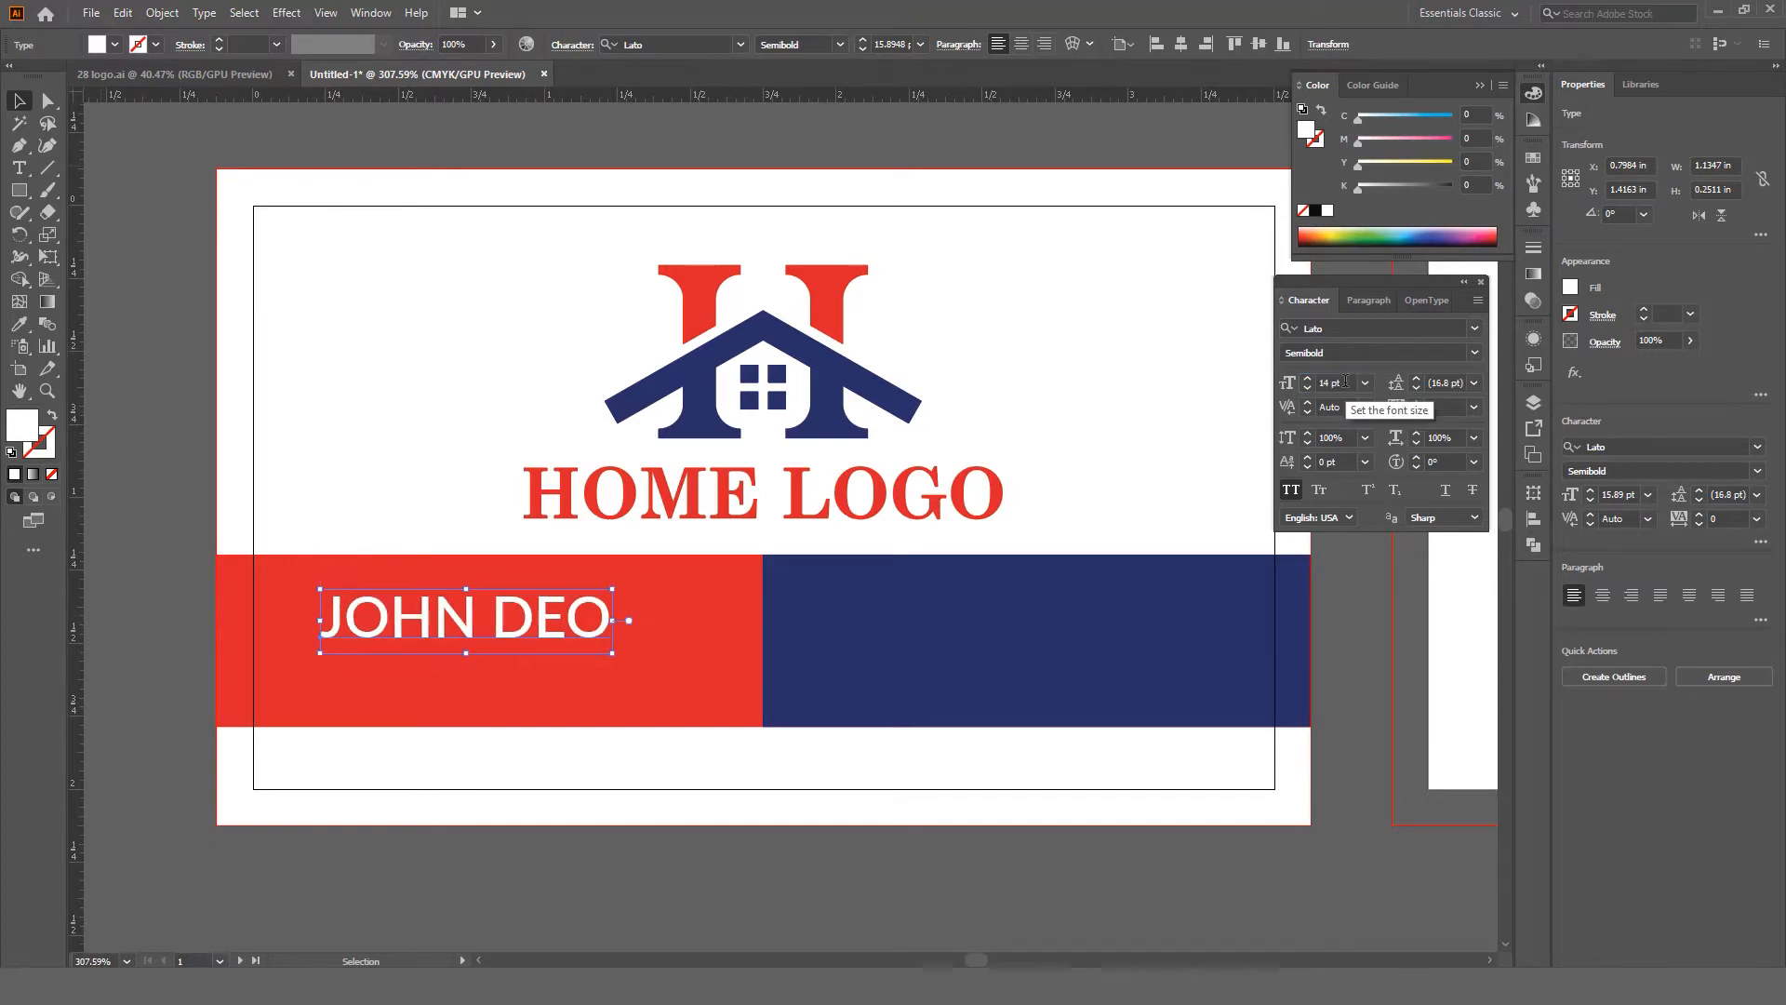
Step: Place a duplicate of the name text directly beneath the original
{"action": "left_click_drag", "start_coordinate": [556, 636], "coordinate": [571, 623]}
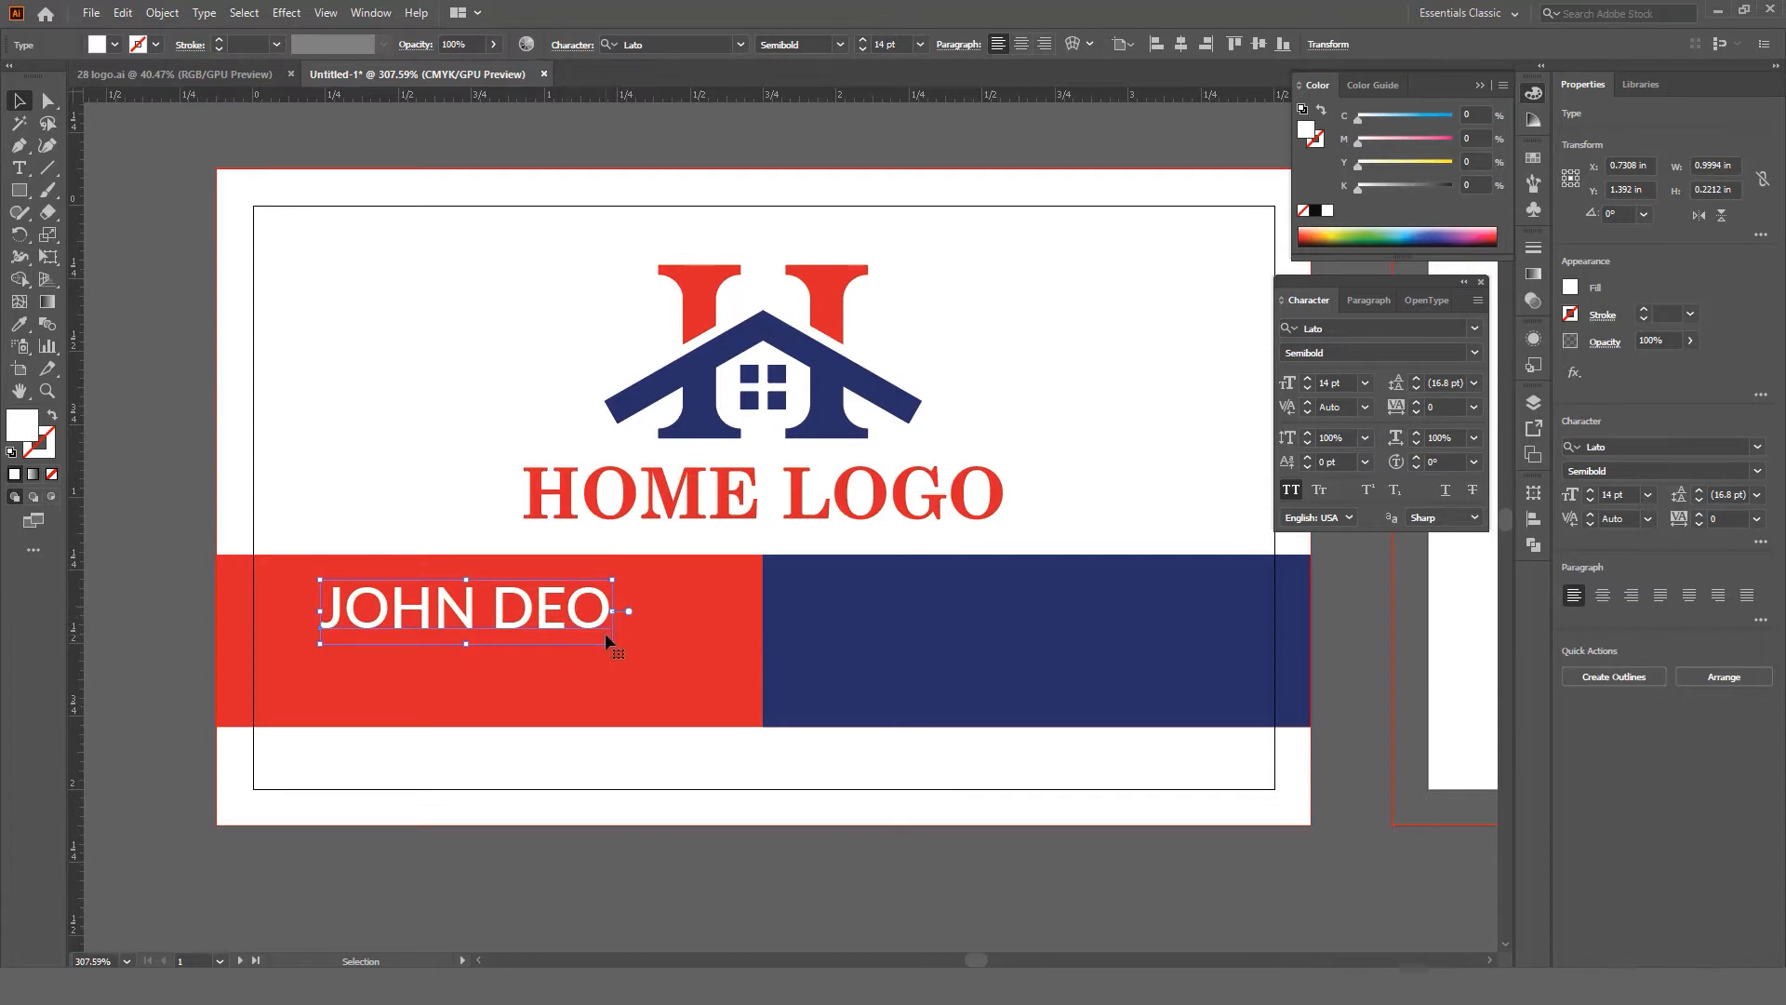
{"action": "key", "text": "a"}
{"action": "key", "text": "a"}
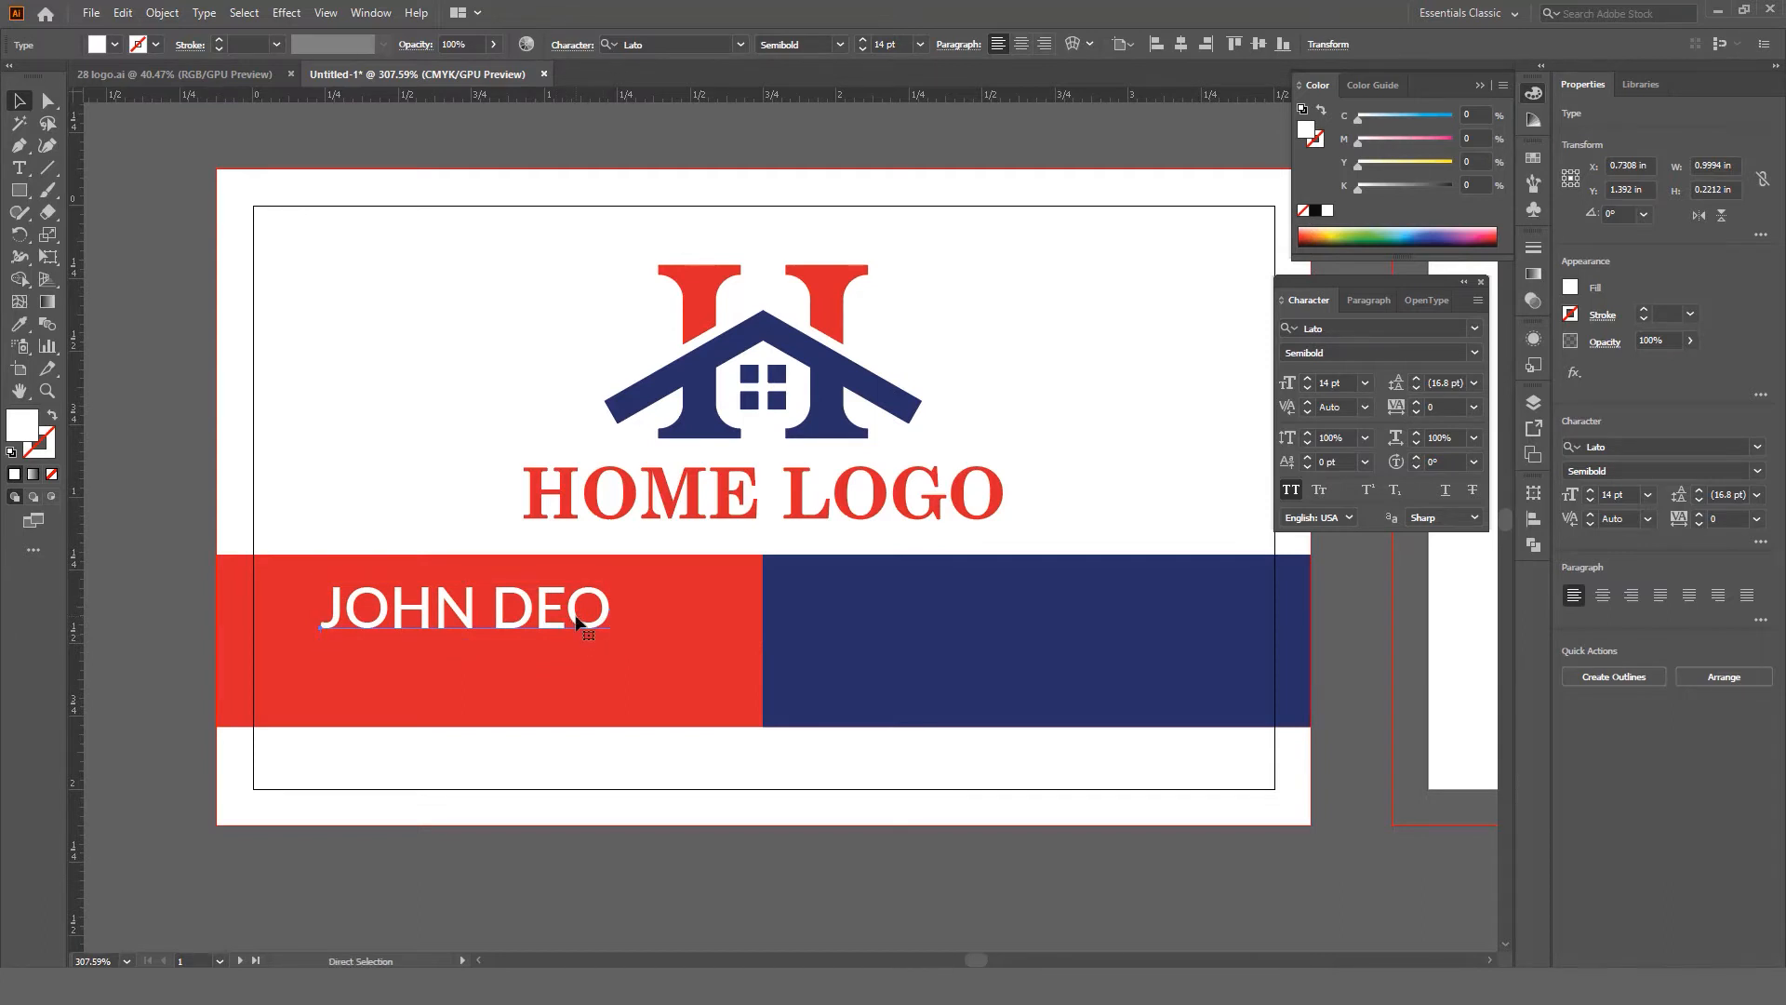
{"action": "left_click_drag", "start_coordinate": [576, 621], "coordinate": [588, 662]}
Step: Replace the duplicate's text with CREATIVE DIRECTOR and turn off All Caps
{"action": "double_click", "coordinate": [576, 663]}
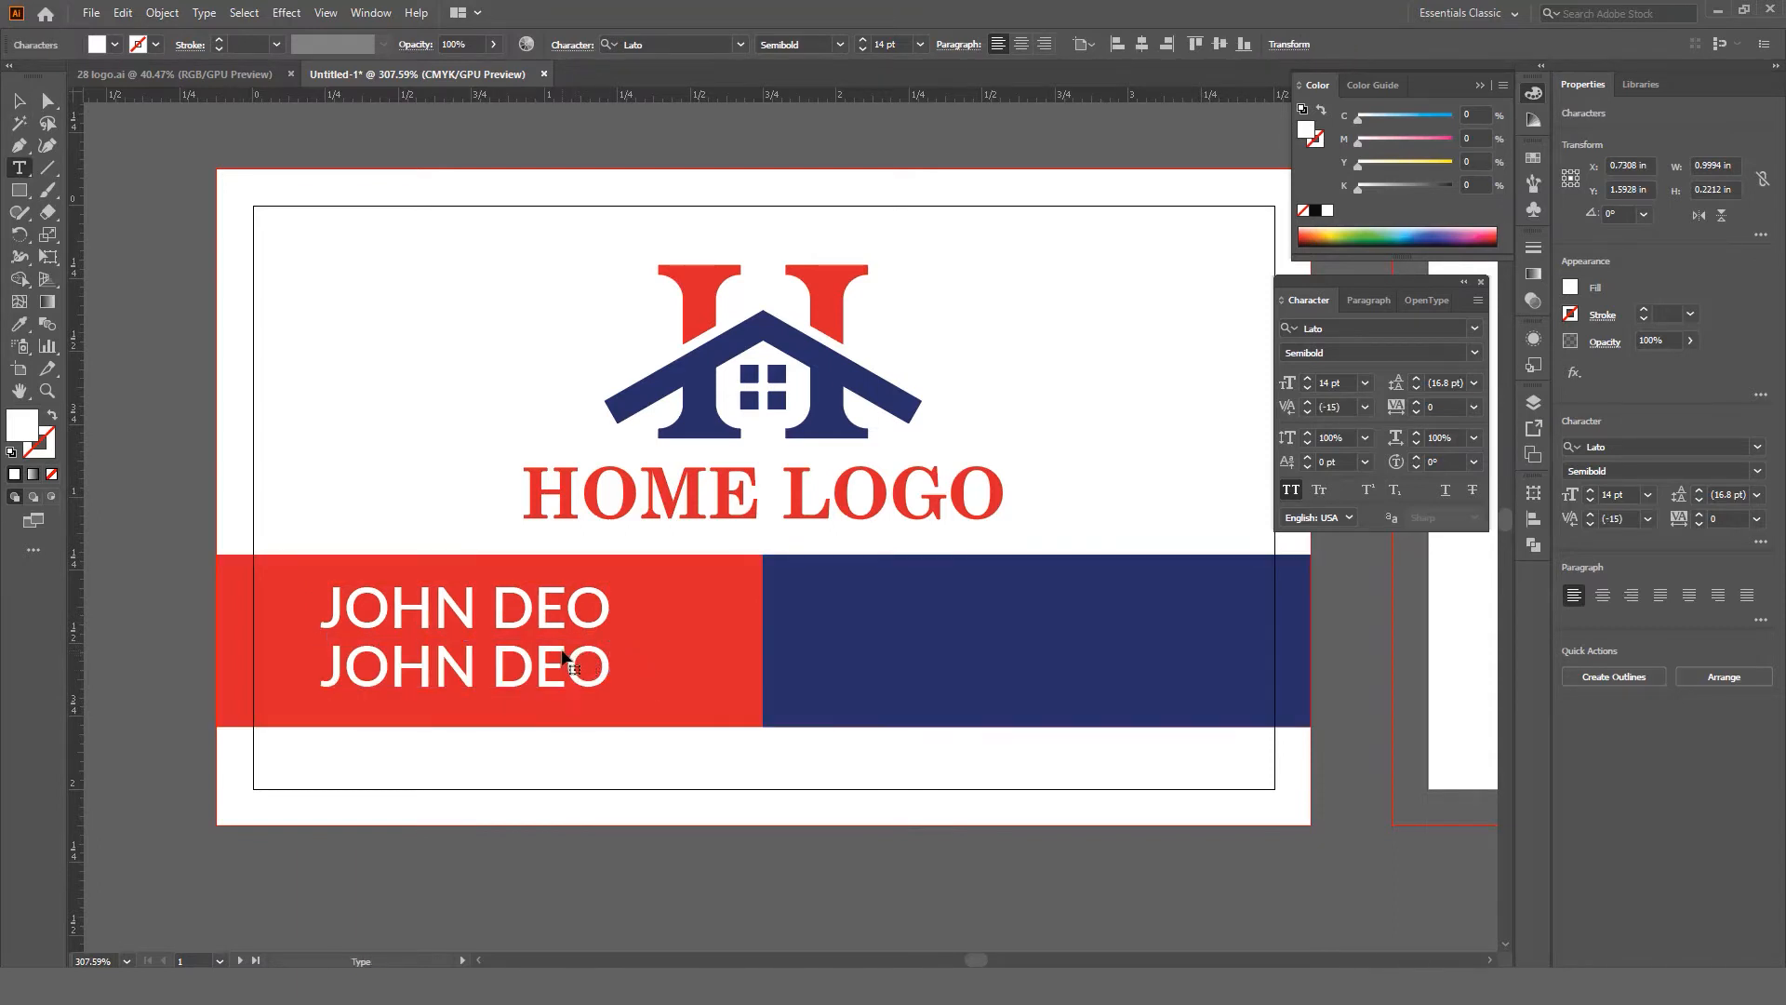
{"action": "key", "text": "ctrl+a"}
{"action": "type", "text": "CREA"}
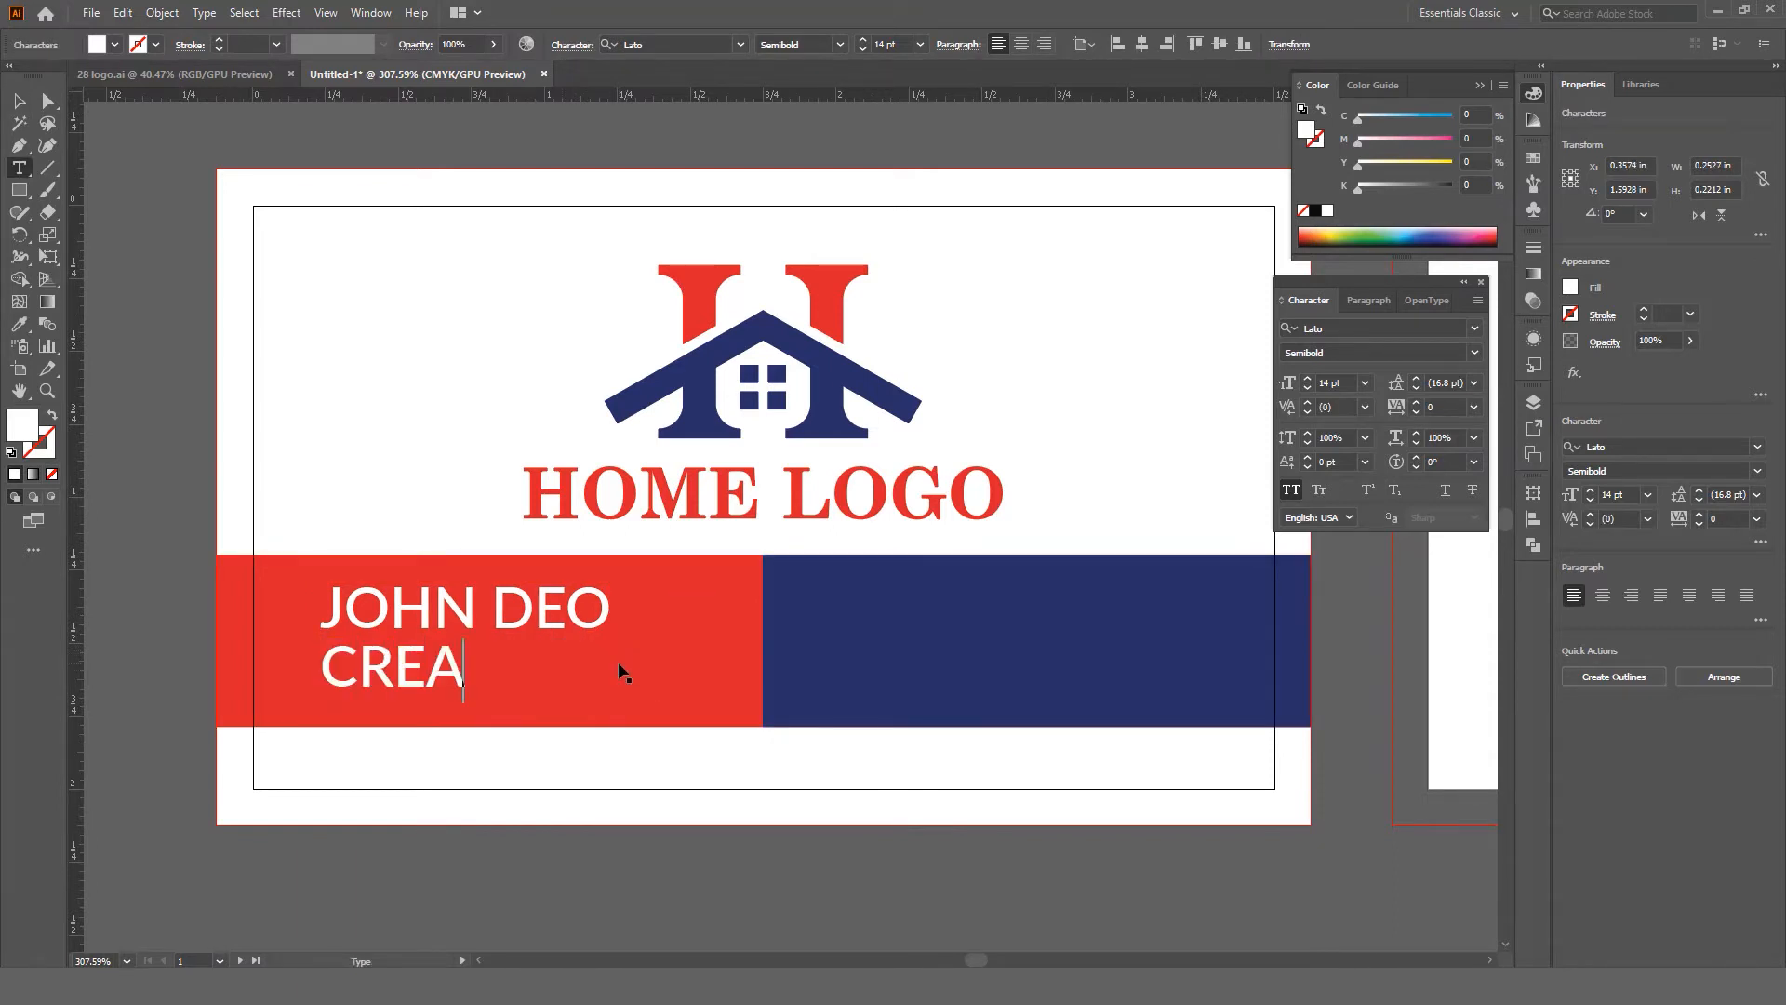
{"action": "type", "text": "TIVE DI"}
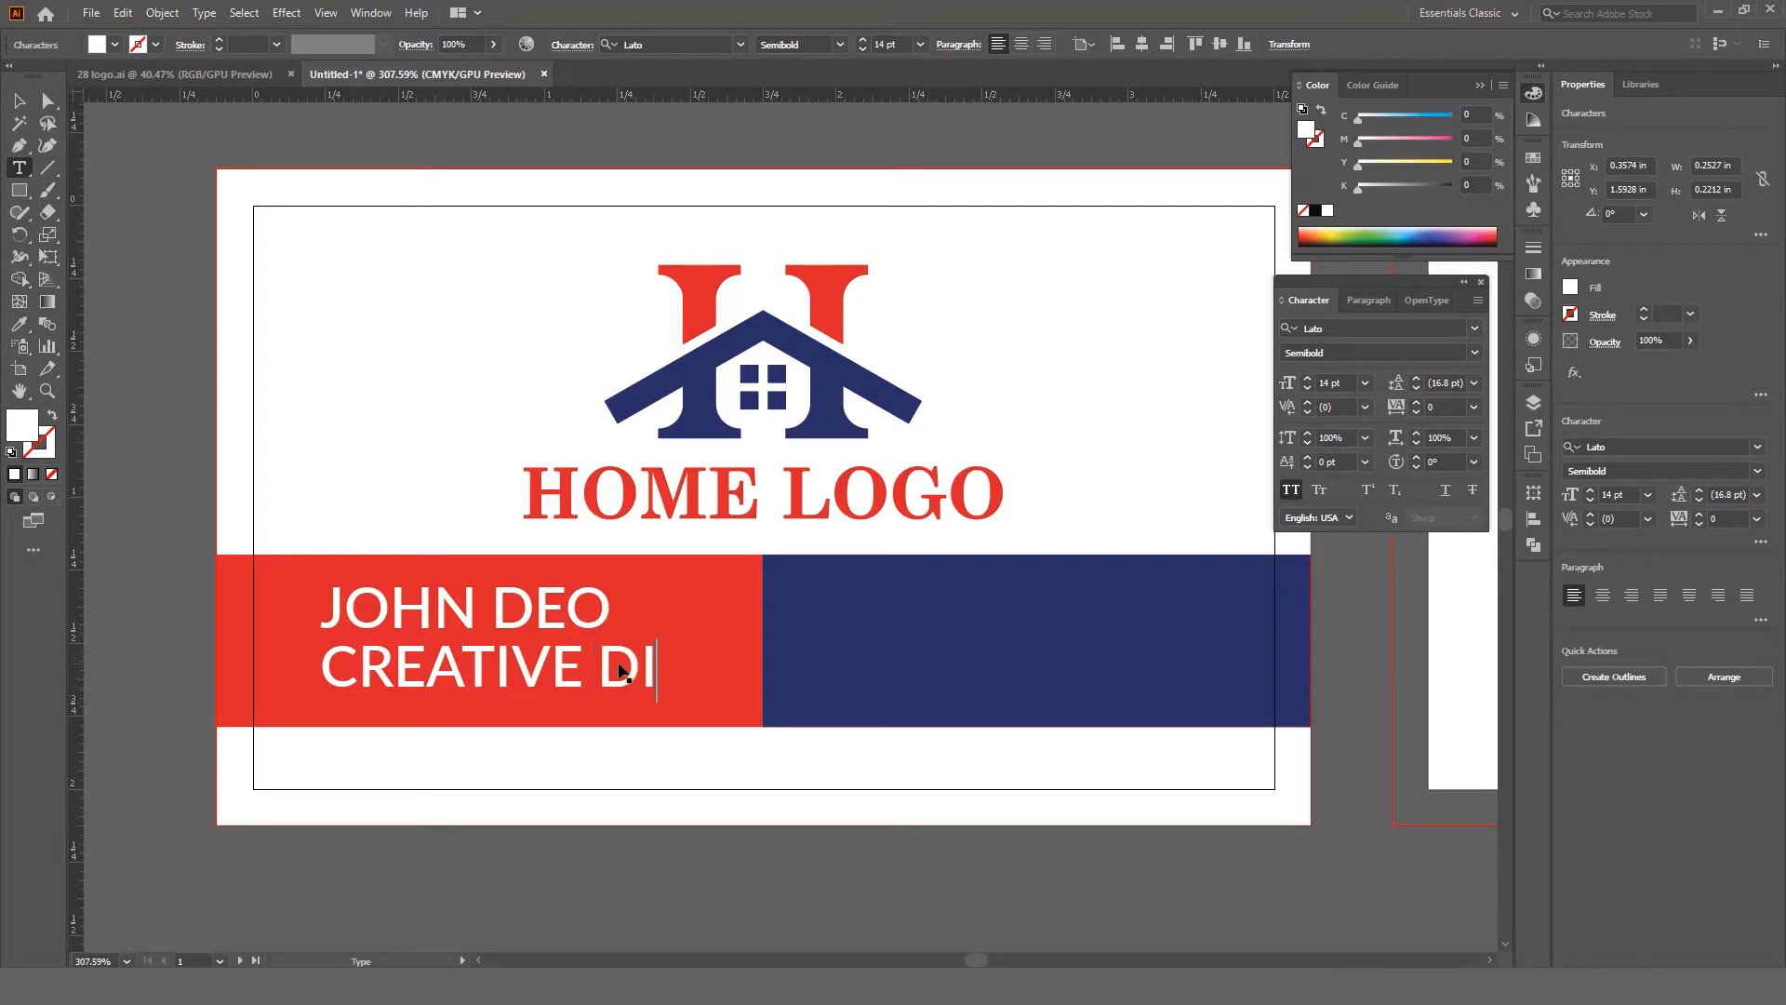
{"action": "type", "text": "RECTOR"}
{"action": "key", "text": "Escape"}
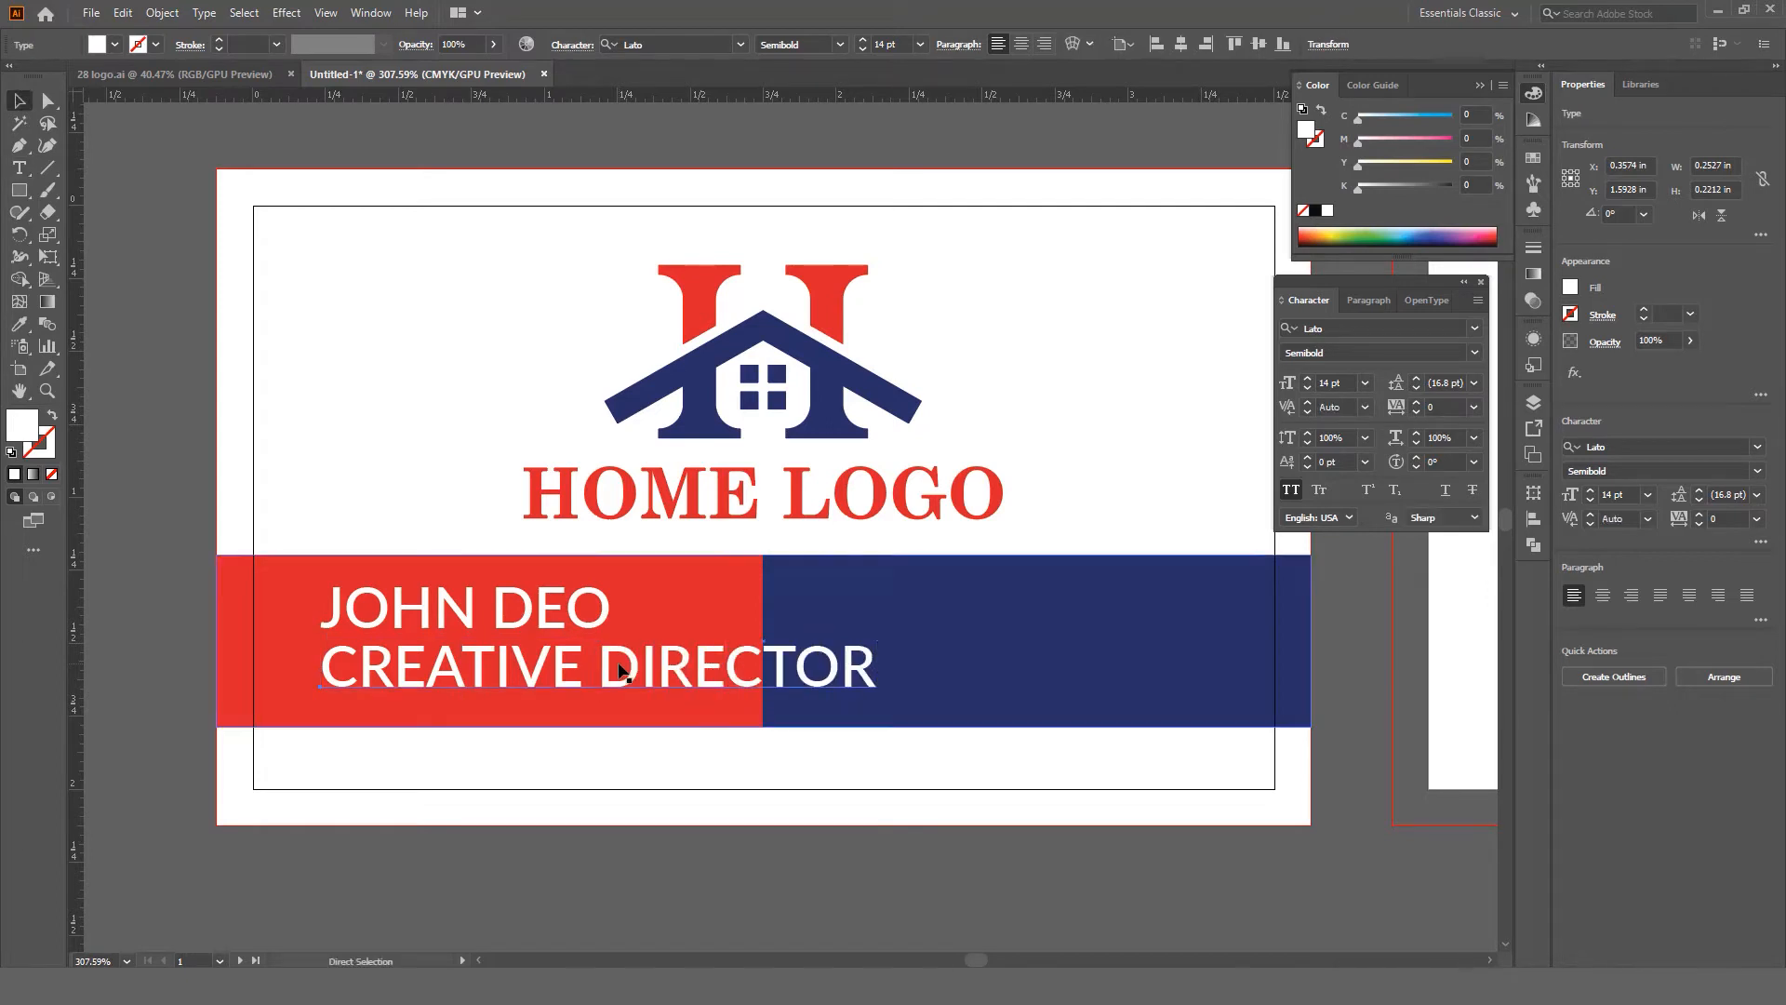
{"action": "left_click", "coordinate": [1289, 493]}
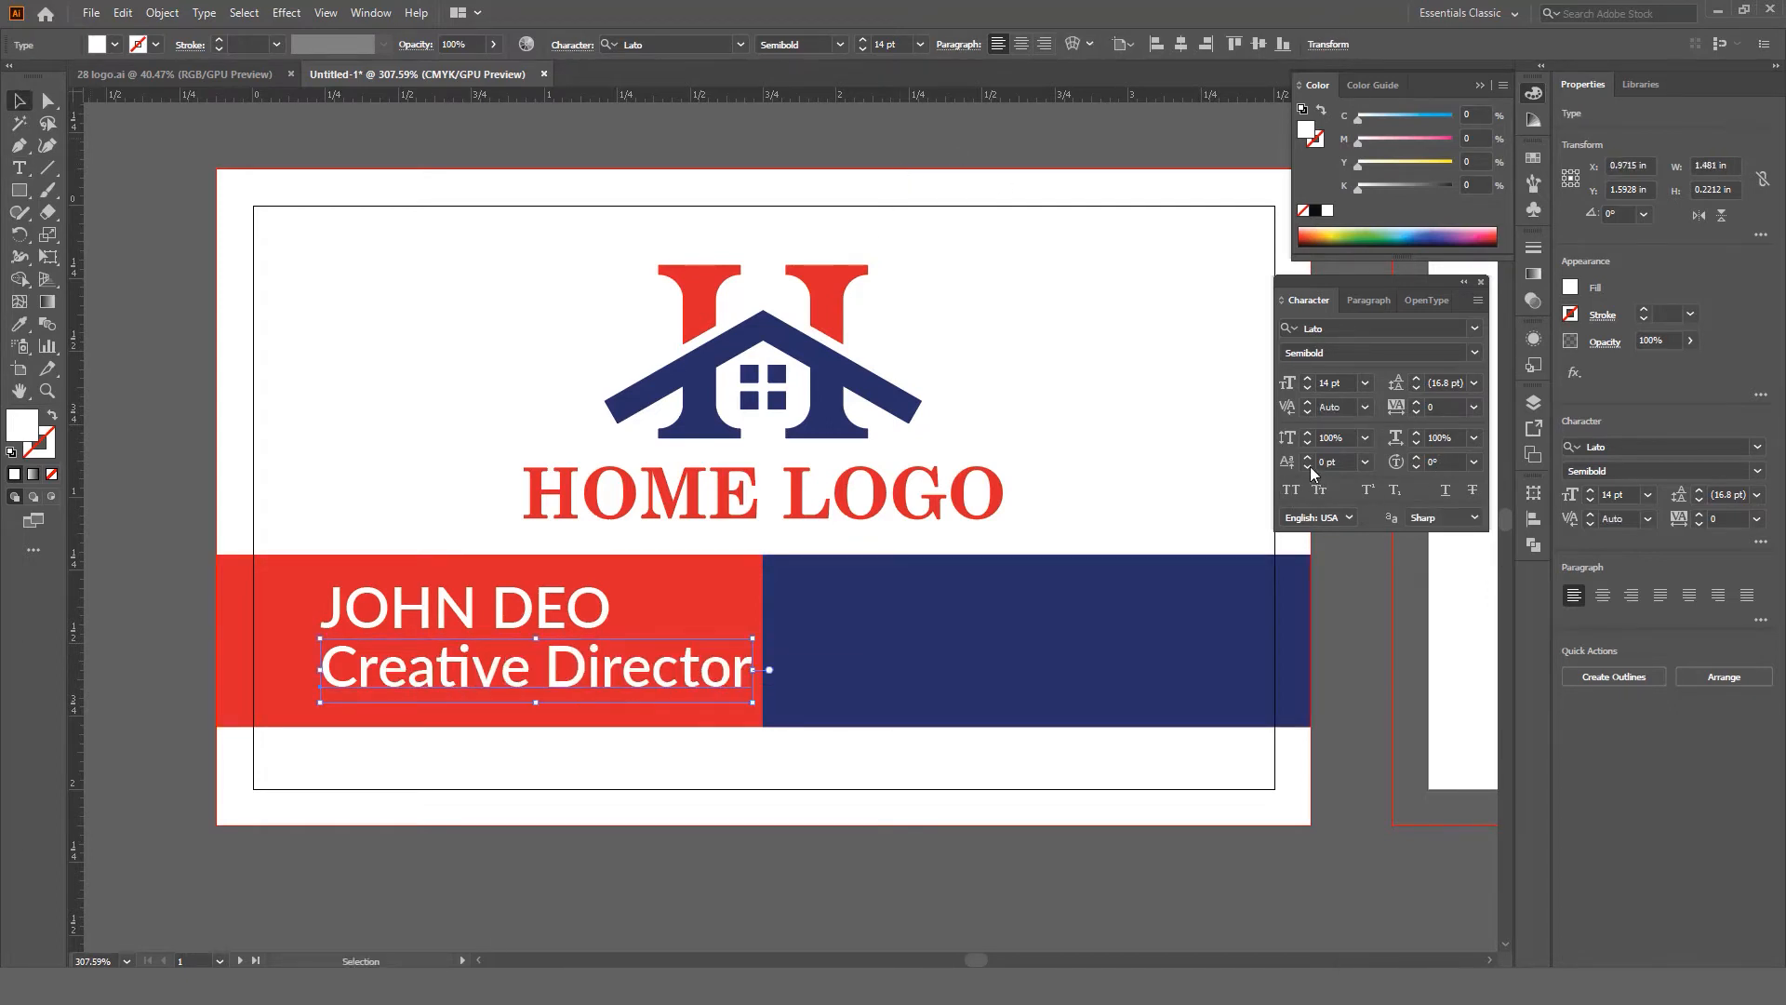
Step: Reduce the Creative Director title to 7 pt and nudge it into place
{"action": "left_click_drag", "start_coordinate": [734, 641], "coordinate": [568, 652]}
{"action": "left_click", "coordinate": [1328, 376]}
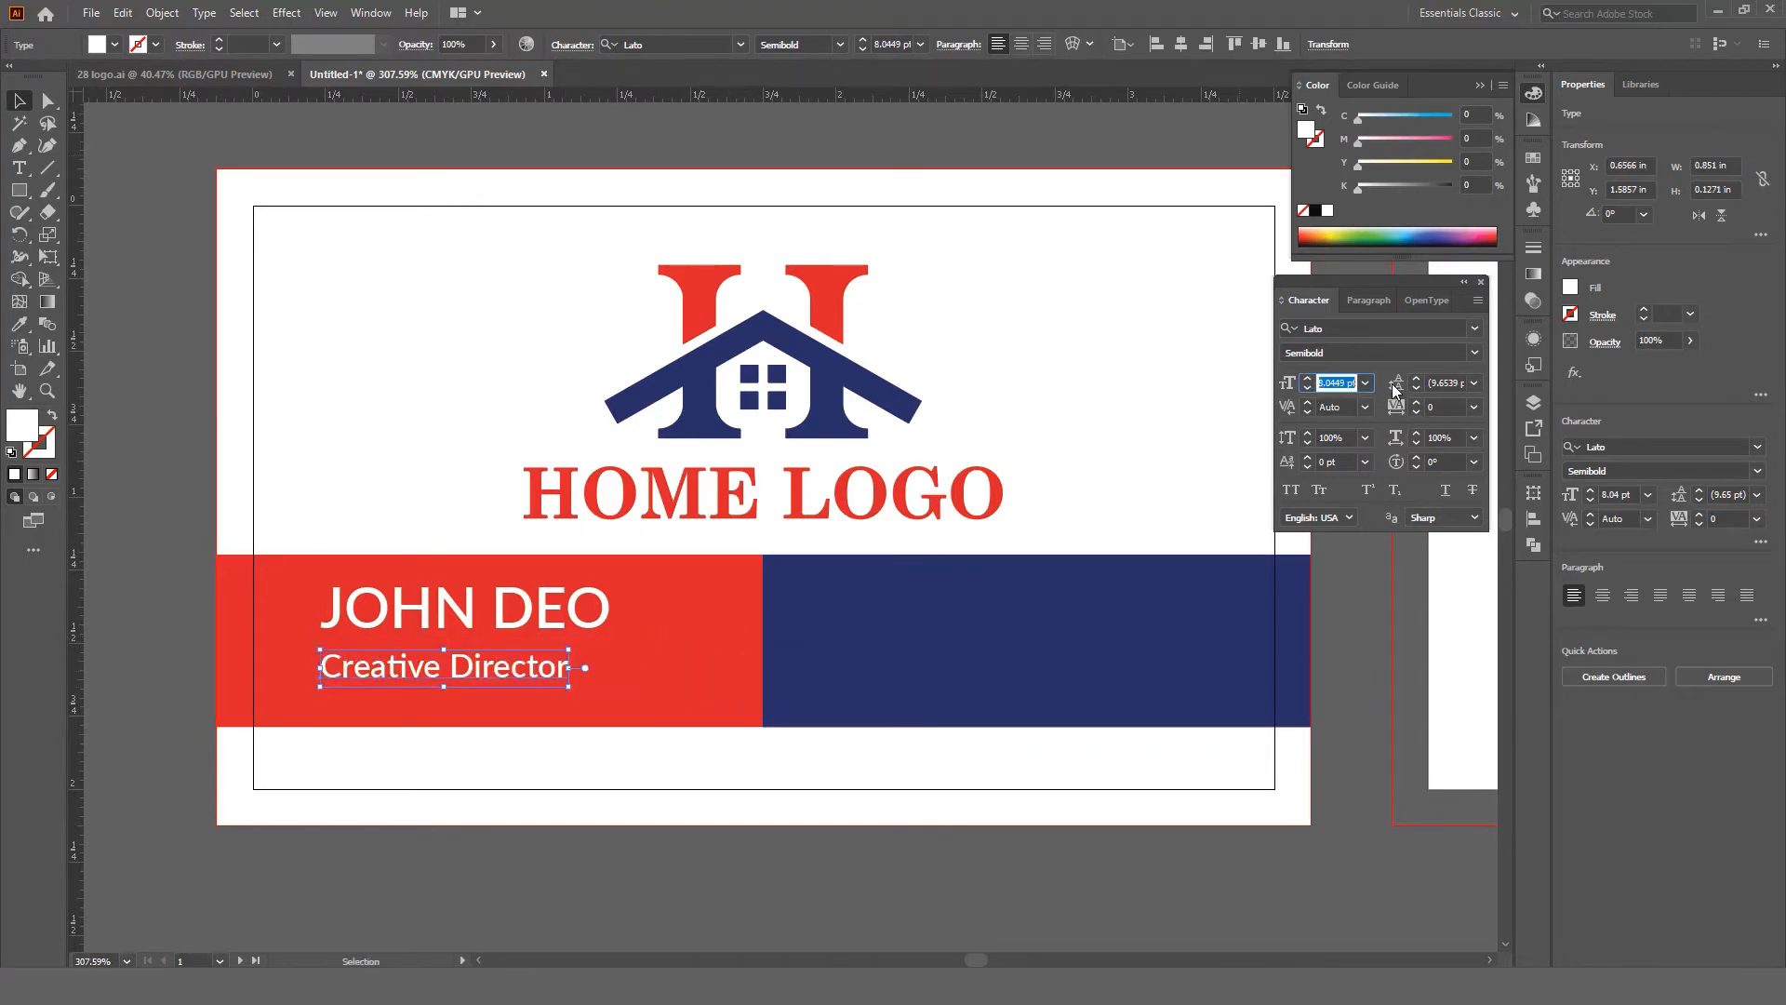
{"action": "type", "text": "7"}
{"action": "key", "text": "Return"}
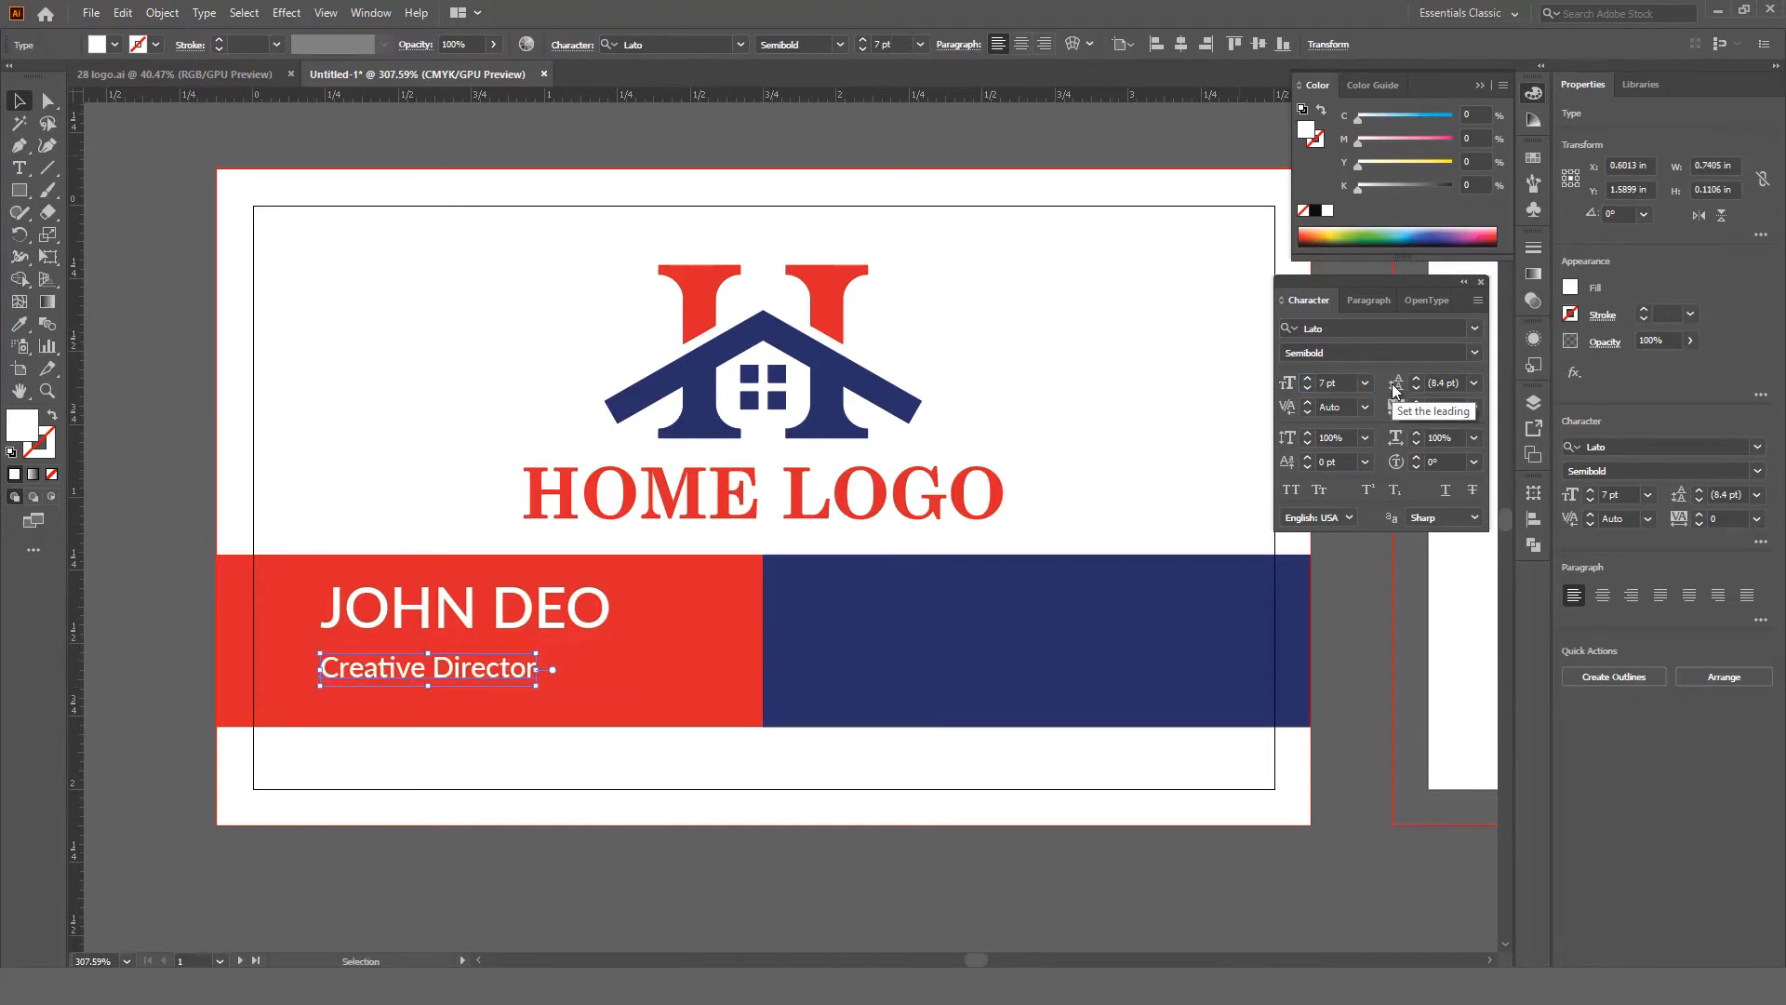
{"action": "left_click", "coordinate": [160, 619]}
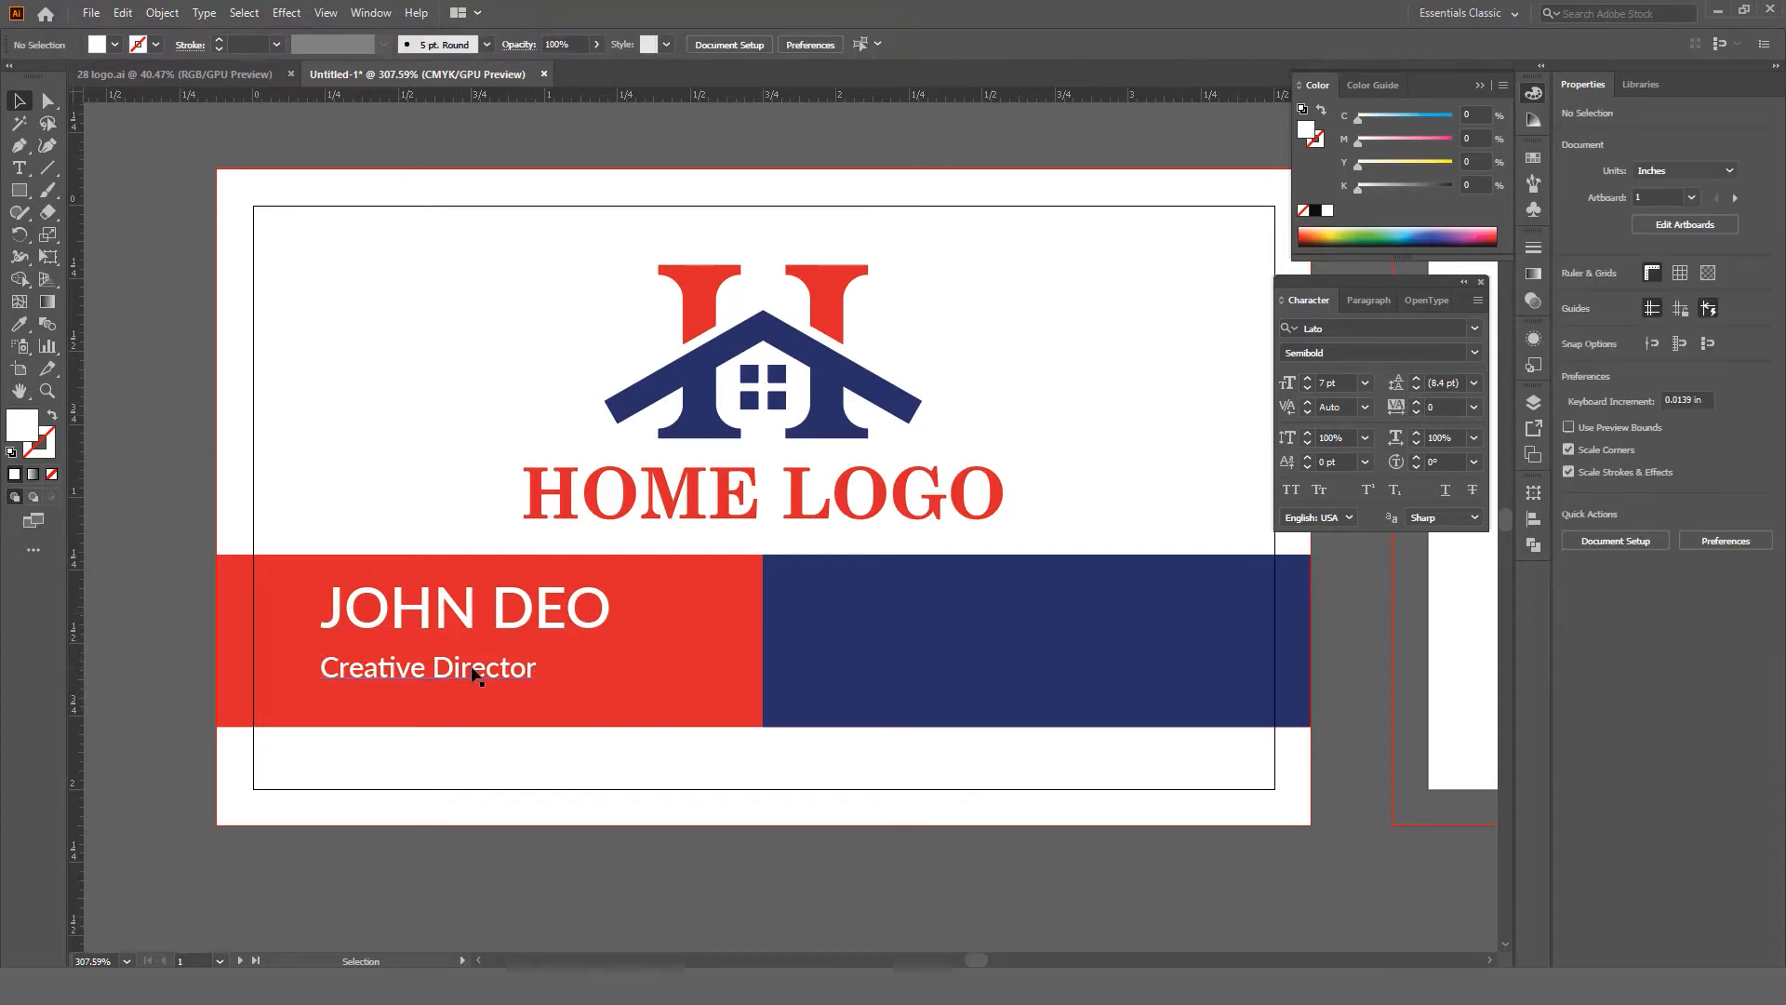
{"action": "mouse_move", "coordinate": [471, 677]}
{"action": "left_mouse_down"}
{"action": "mouse_move", "coordinate": [470, 657]}
{"action": "mouse_move", "coordinate": [499, 687]}
{"action": "left_mouse_up"}
Step: Select the name and title together and move them up slightly on the red band
{"action": "left_click", "coordinate": [486, 617], "text": "shift"}
{"action": "left_click", "coordinate": [537, 816]}
{"action": "scroll", "coordinate": [735, 705], "scroll_direction": "up", "scroll_amount": 5}
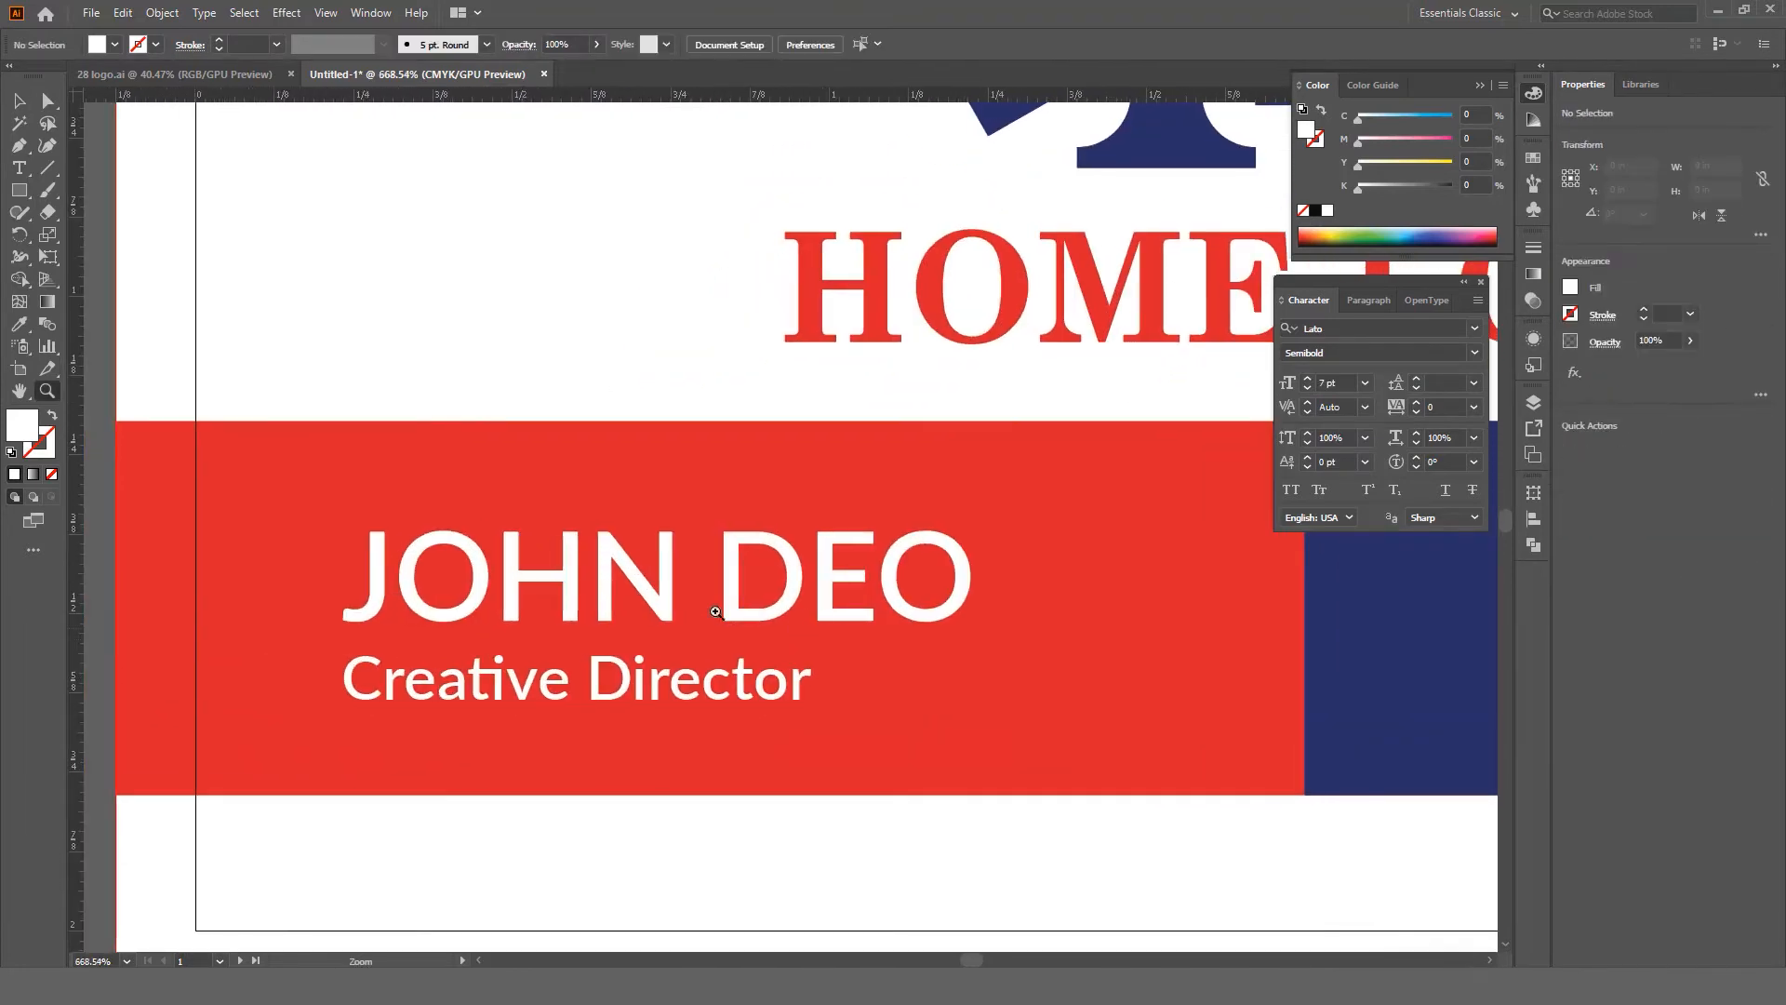
{"action": "left_click", "coordinate": [693, 689]}
{"action": "left_click", "coordinate": [722, 596], "text": "shift"}
{"action": "left_click_drag", "start_coordinate": [721, 597], "coordinate": [723, 584]}
{"action": "key", "text": "ctrl+space"}
{"action": "left_click_drag", "start_coordinate": [772, 586], "coordinate": [556, 607]}
{"action": "left_click", "coordinate": [317, 593]}
{"action": "key", "text": "space"}
Step: Copy the Creative Director title and place the copy on the navy half
{"action": "left_click", "coordinate": [558, 616]}
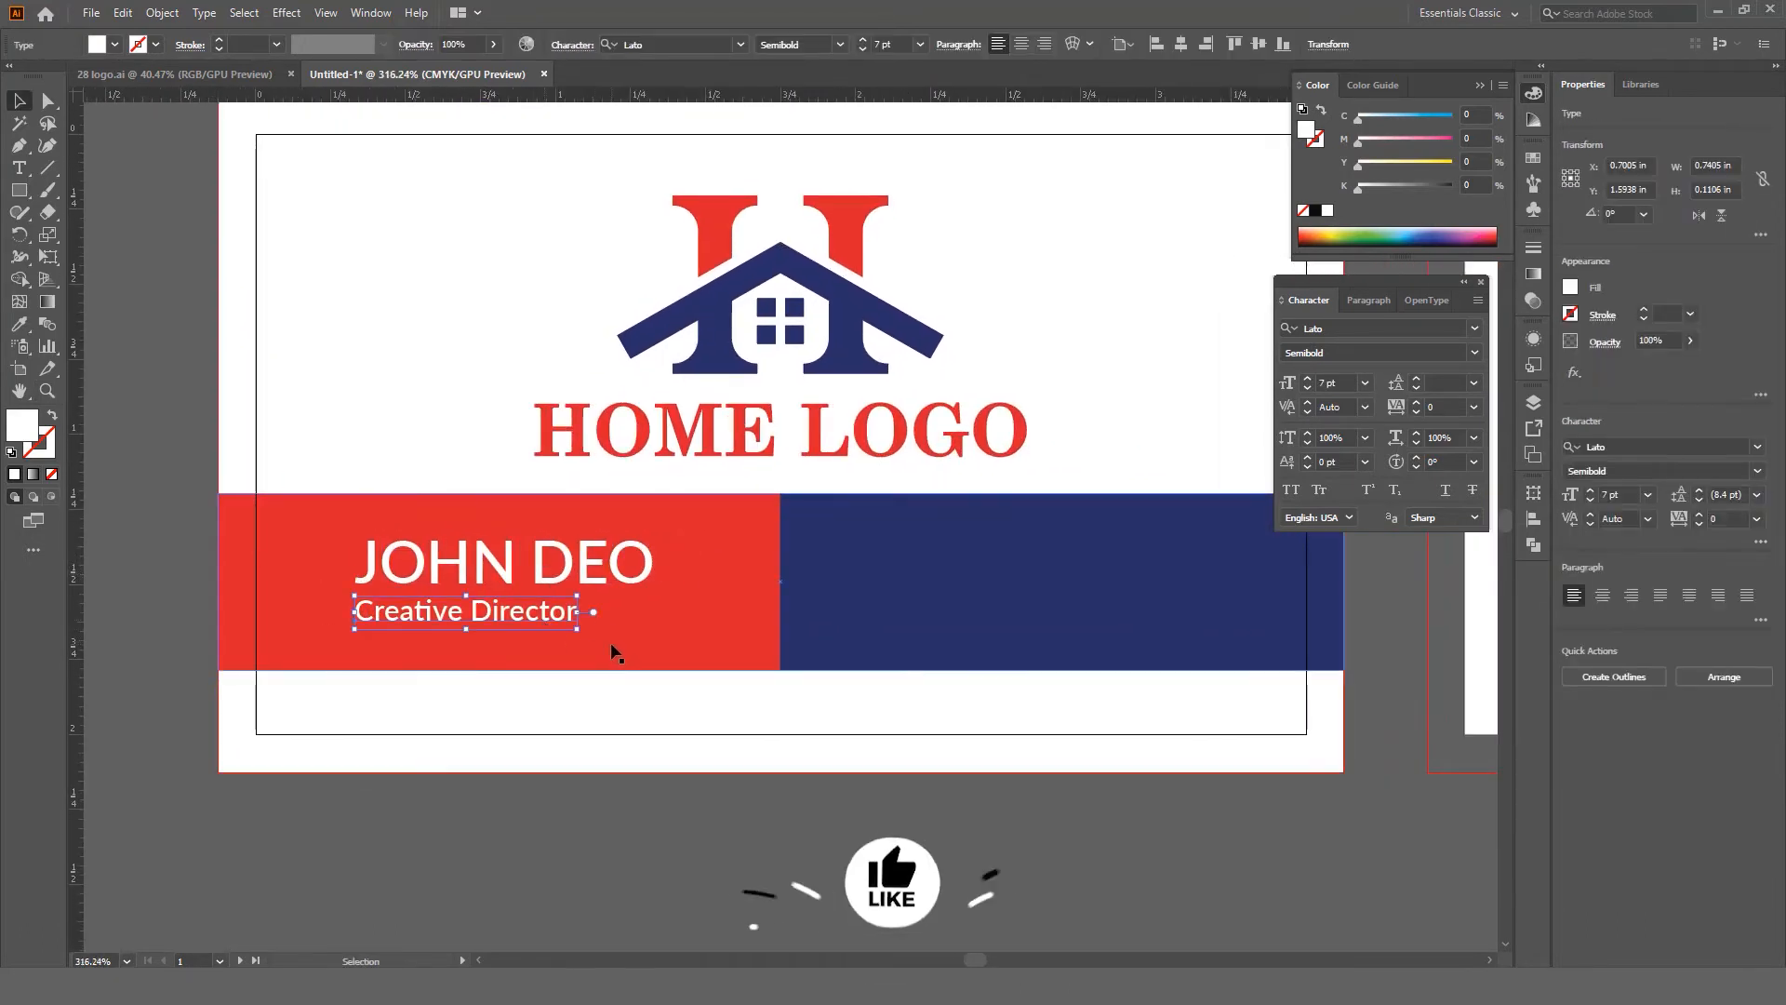
{"action": "key", "text": "ctrl+c"}
{"action": "left_click", "coordinate": [974, 556]}
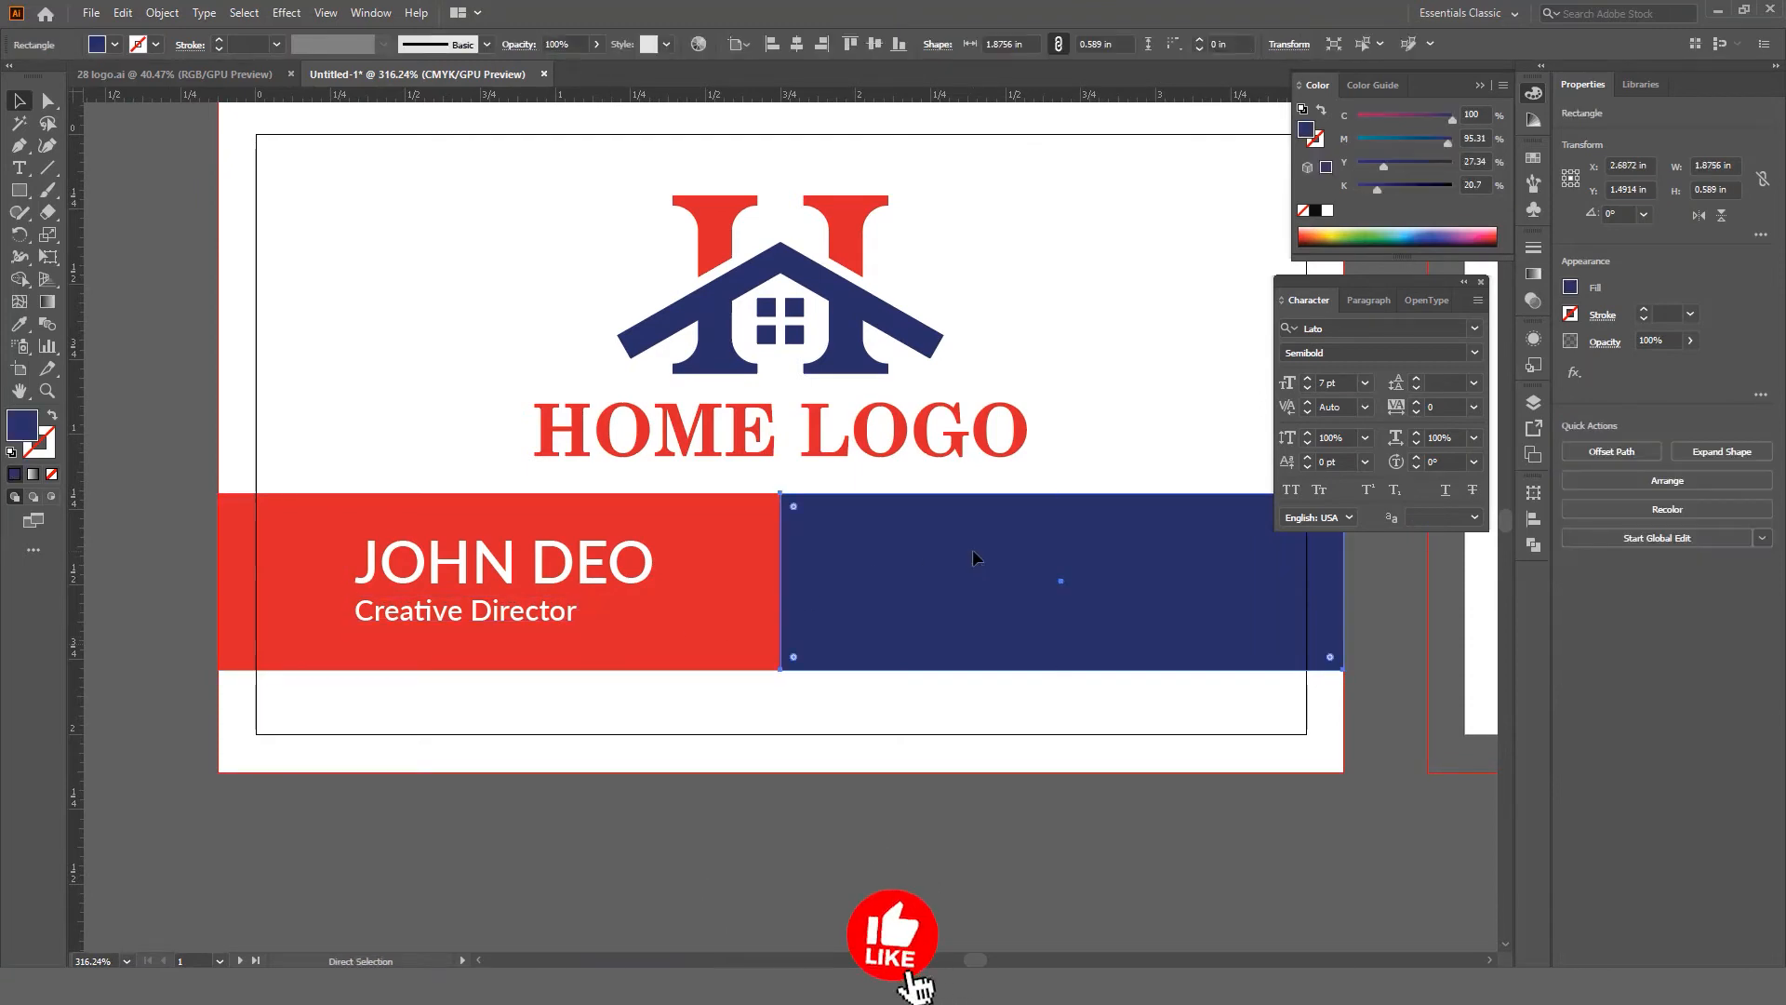
{"action": "key", "text": "ctrl+v"}
{"action": "left_click_drag", "start_coordinate": [853, 528], "coordinate": [737, 533]}
{"action": "key", "text": "space"}
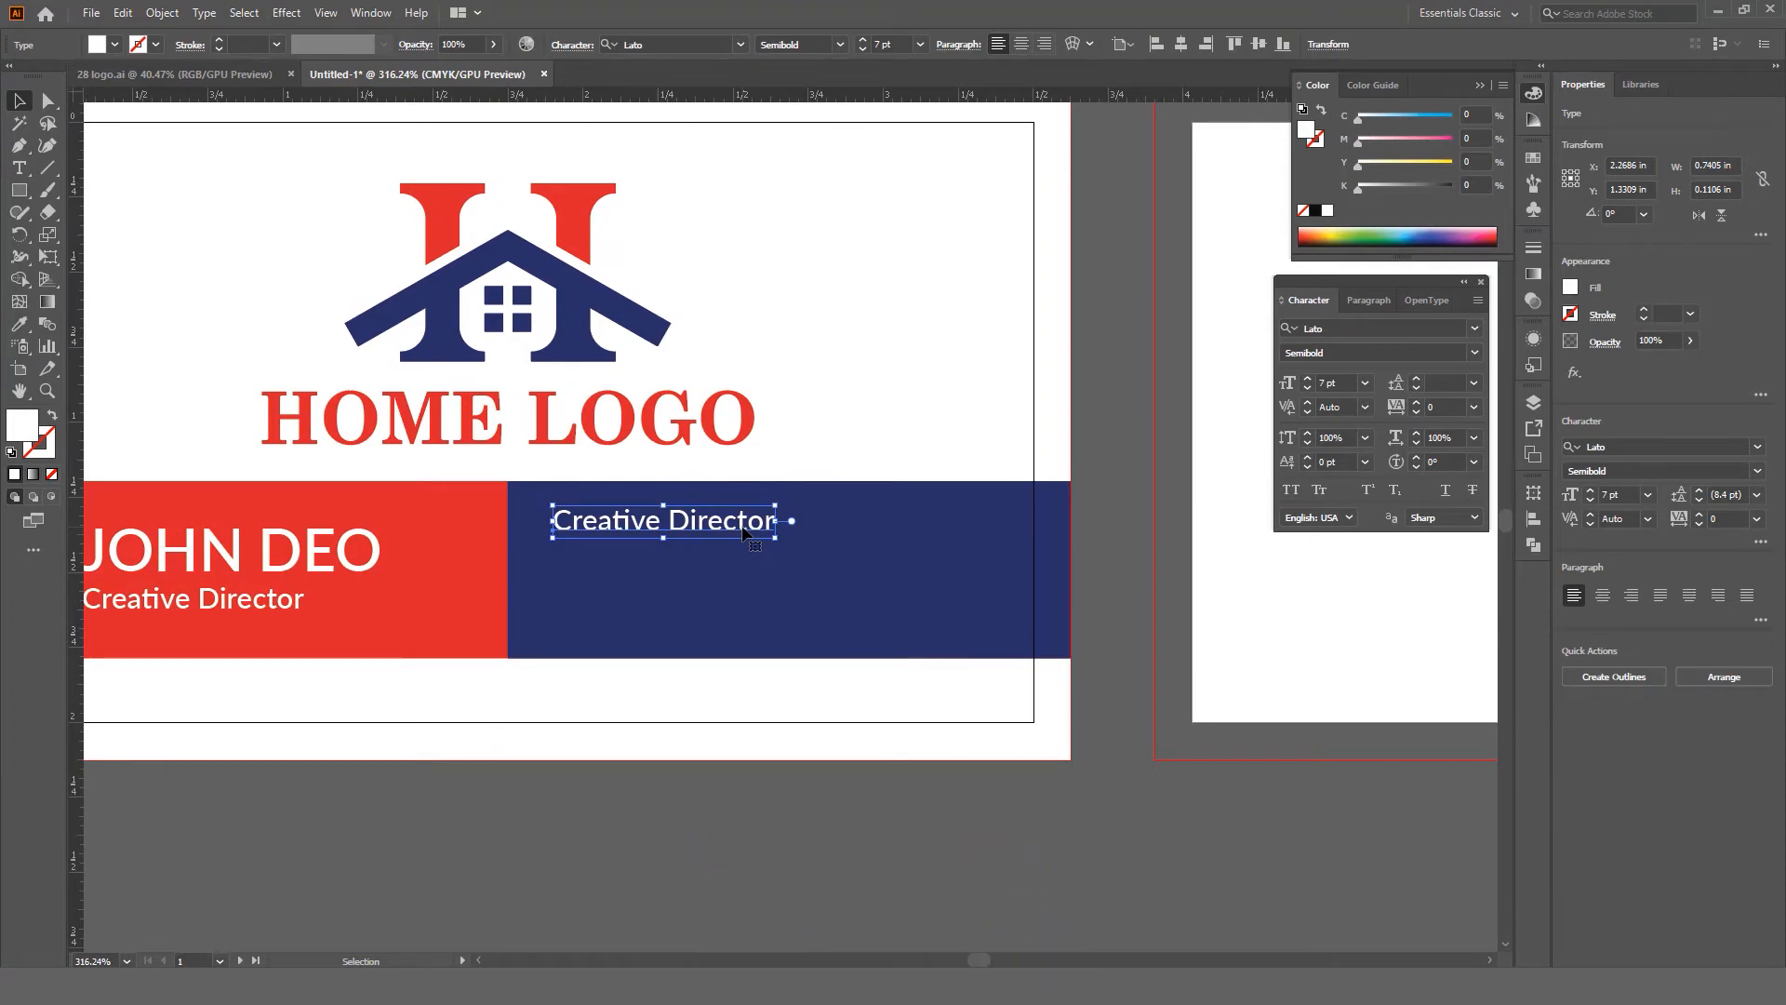
Step: Replace the pasted line with the phone number, e-mail address, website and social handle on separate lines
{"action": "triple_click", "coordinate": [744, 532]}
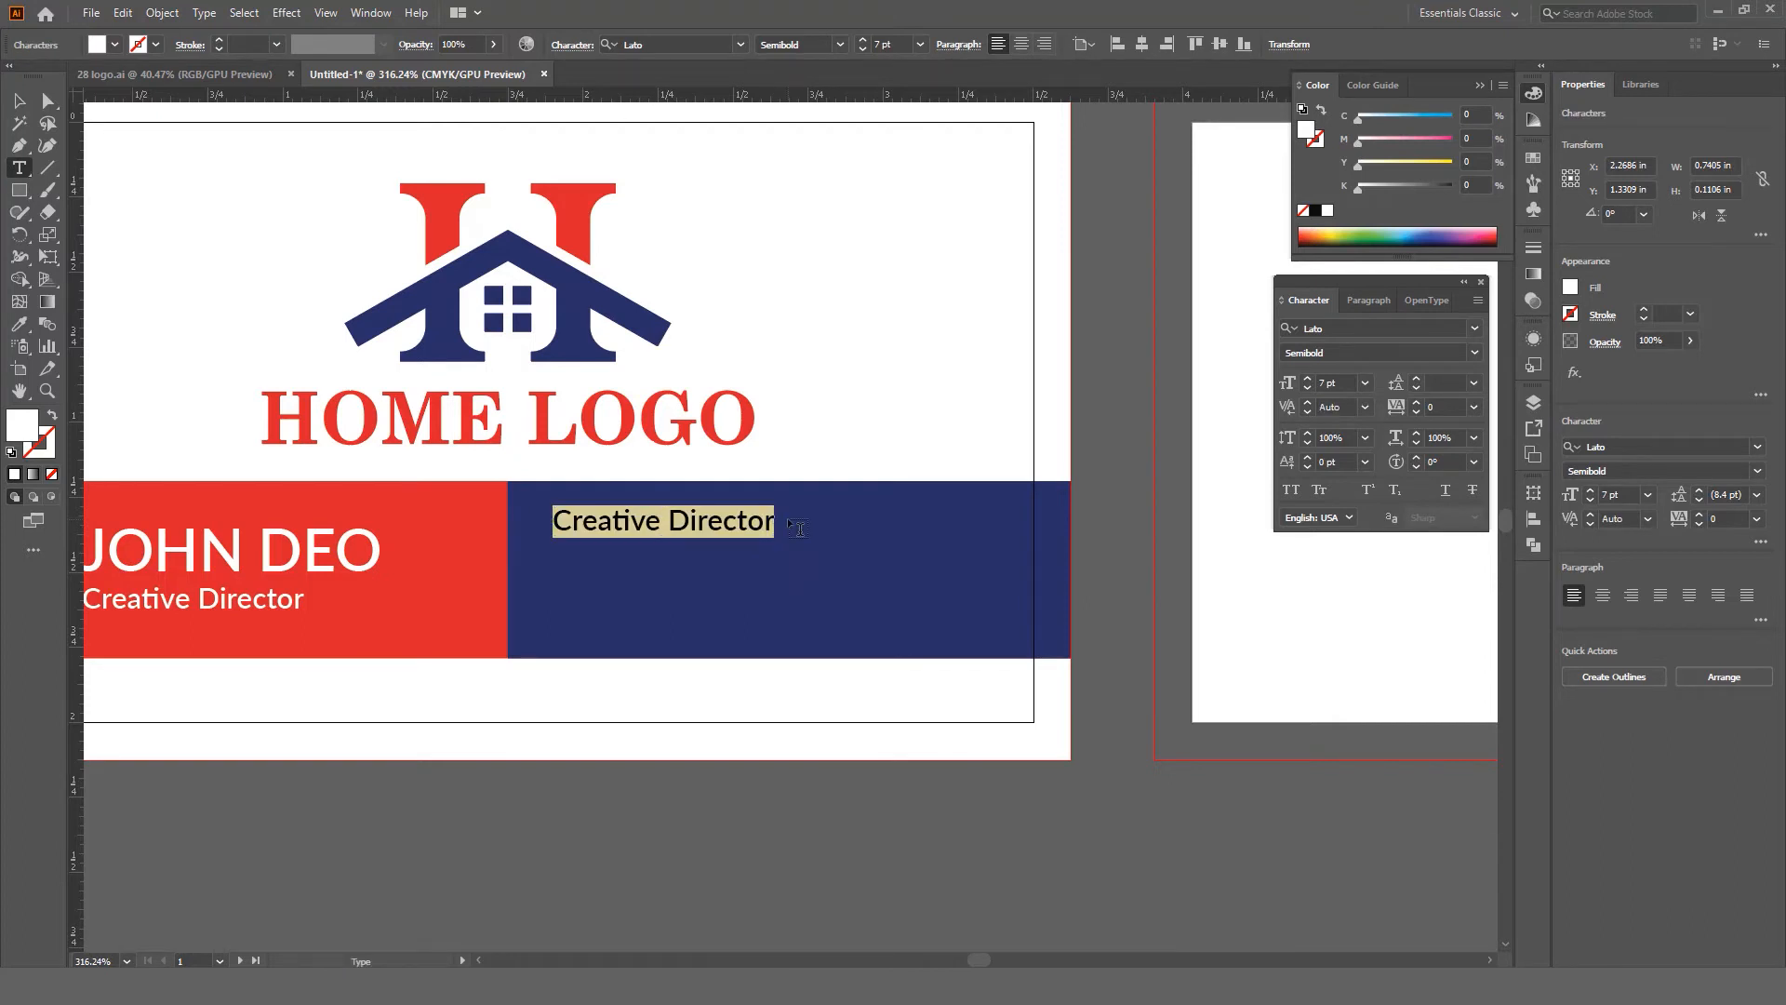
{"action": "type", "text": "+1 "}
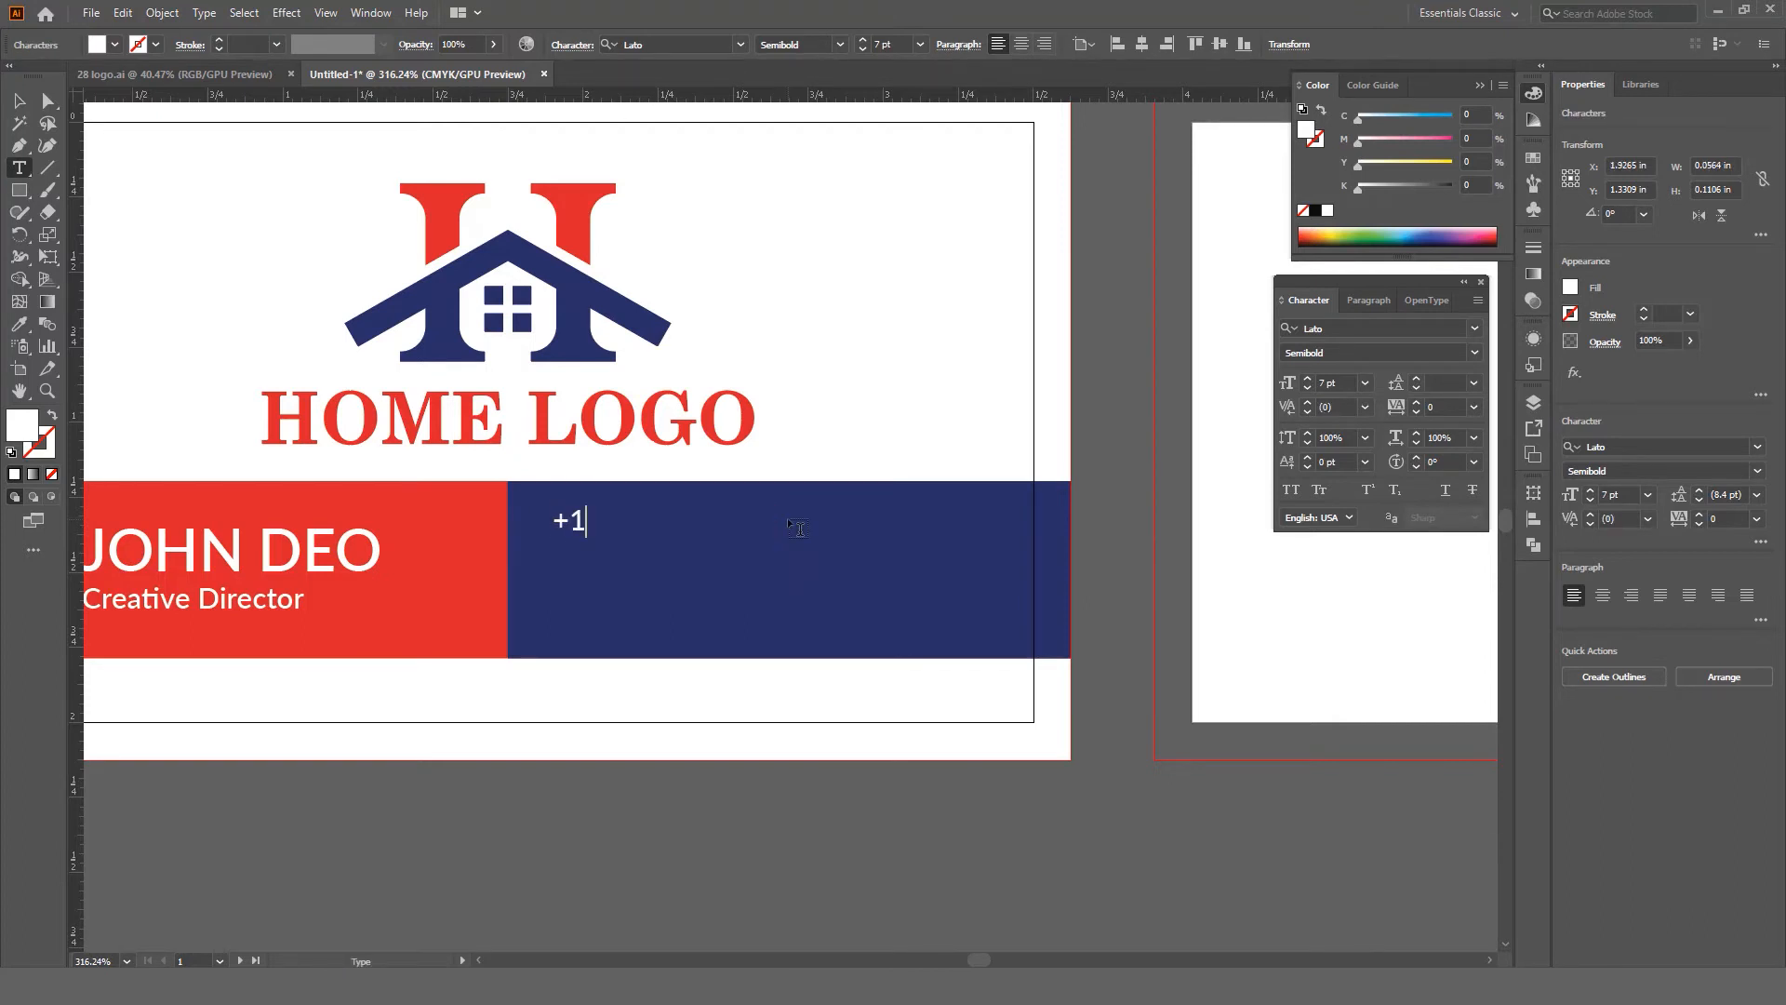
{"action": "type", "text": "234 567 89"}
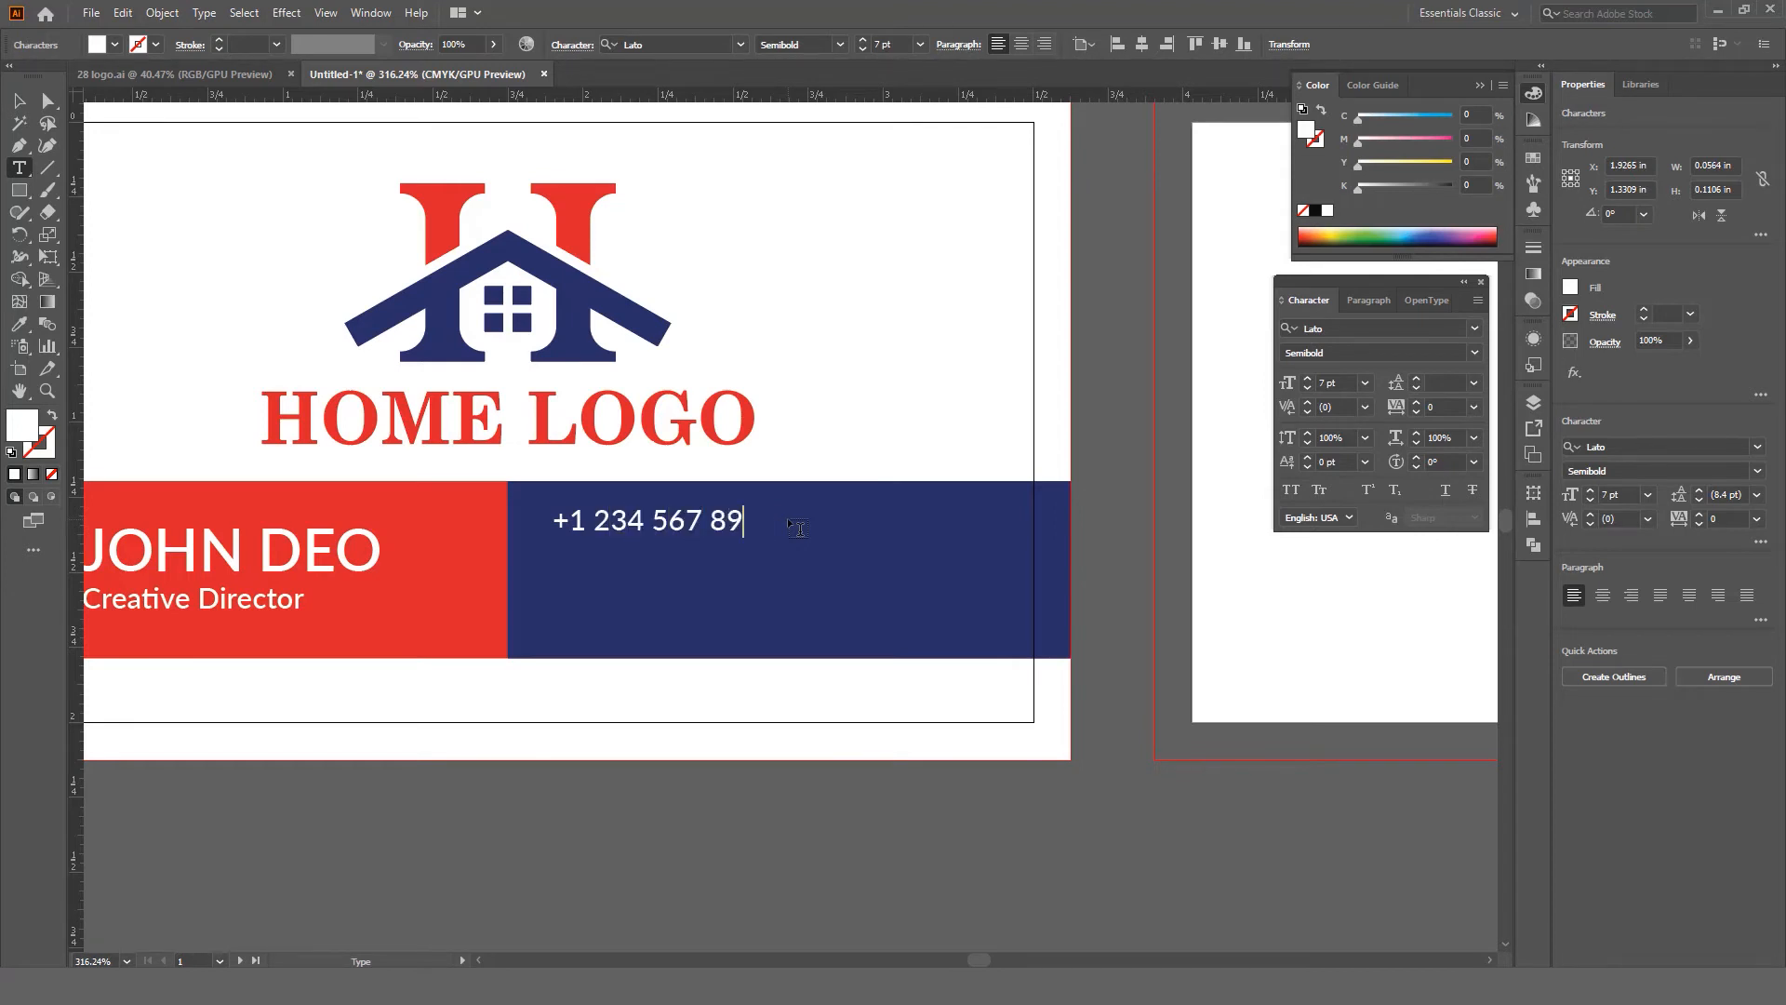
{"action": "type", "text": "10"}
{"action": "key", "text": "Return"}
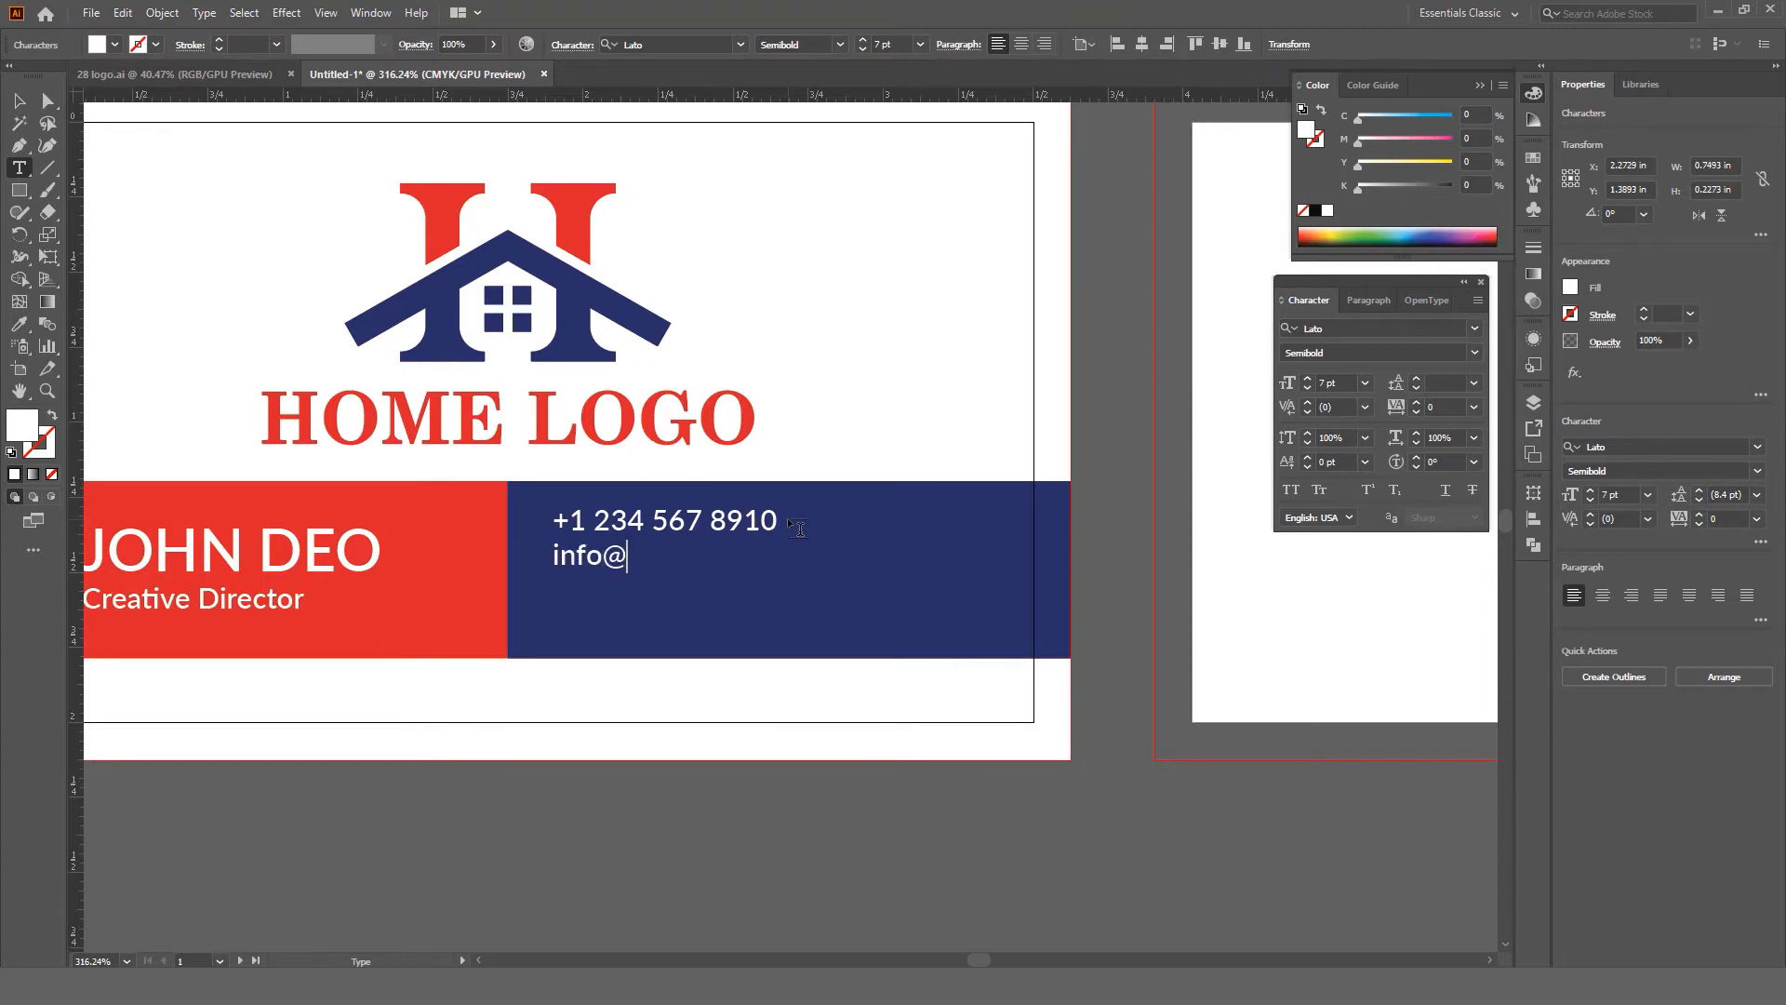
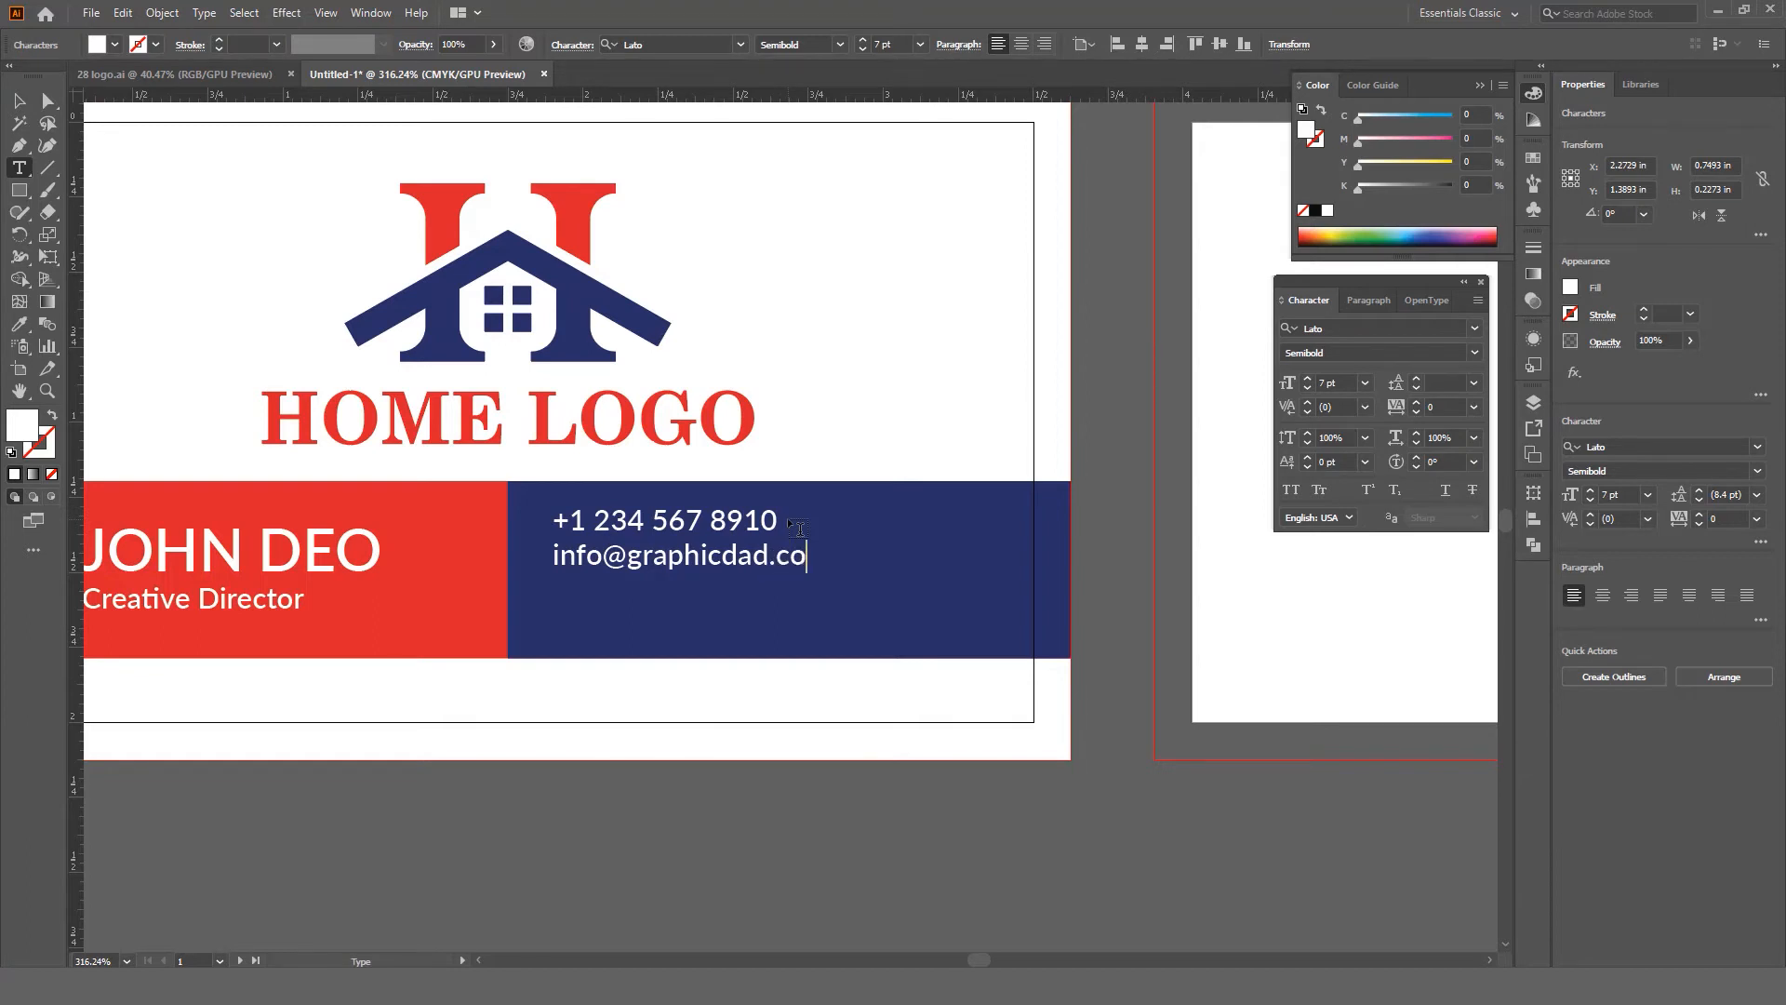
{"action": "key", "text": "Return"}
{"action": "type", "text": "www.graphicdad"}
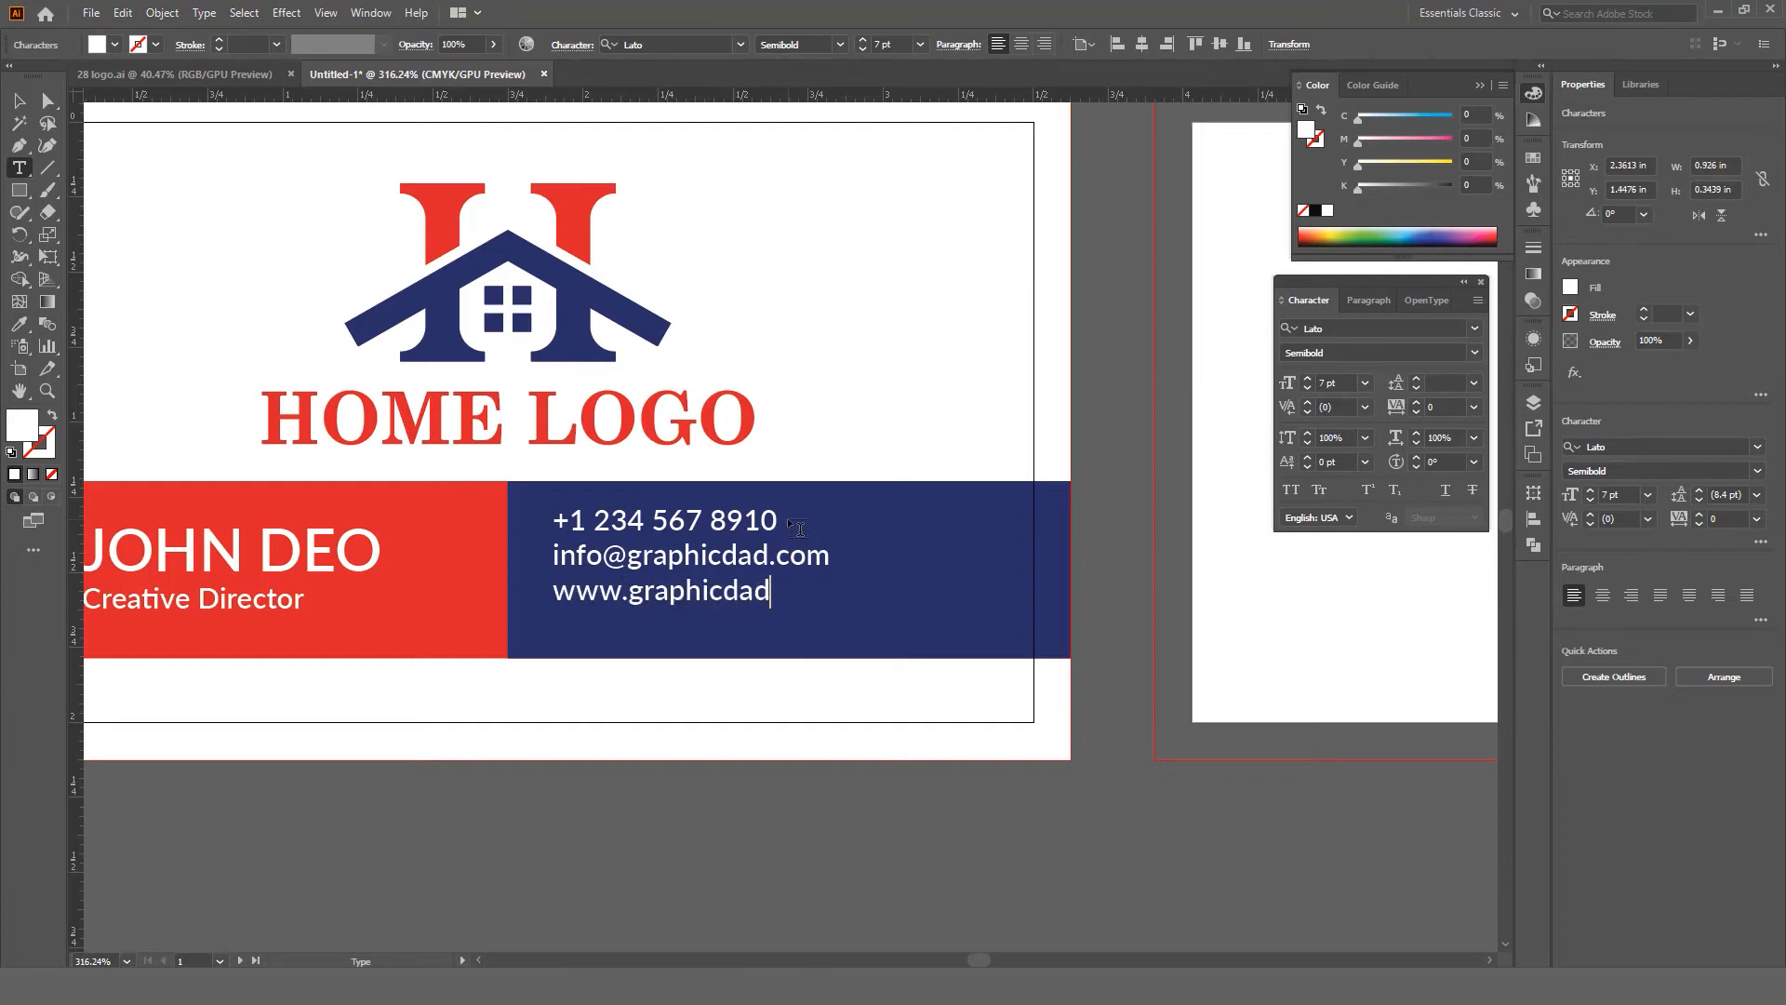
{"action": "type", "text": ".com "}
{"action": "type", "text": "@"}
{"action": "type", "text": "grap"}
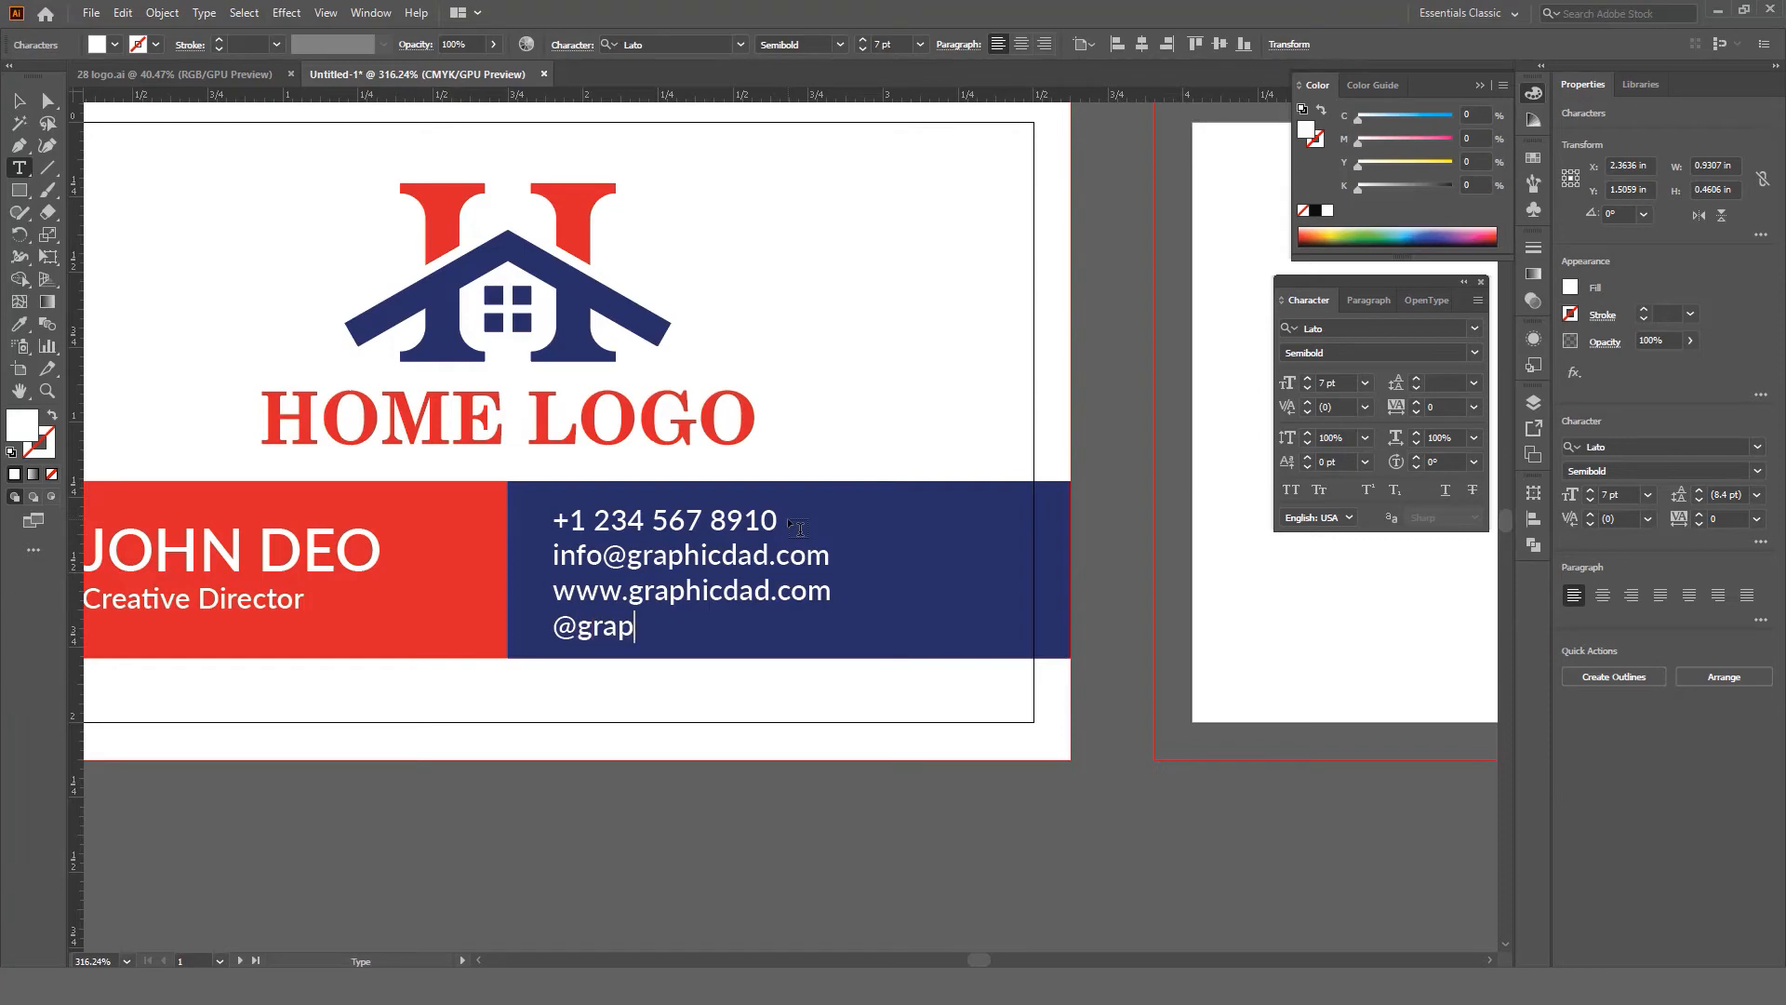
{"action": "type", "text": "hicdad"}
{"action": "key", "text": "Escape"}
Step: Zoom out and back in to check the new contact block on the card, then deselect it
{"action": "key", "text": "z"}
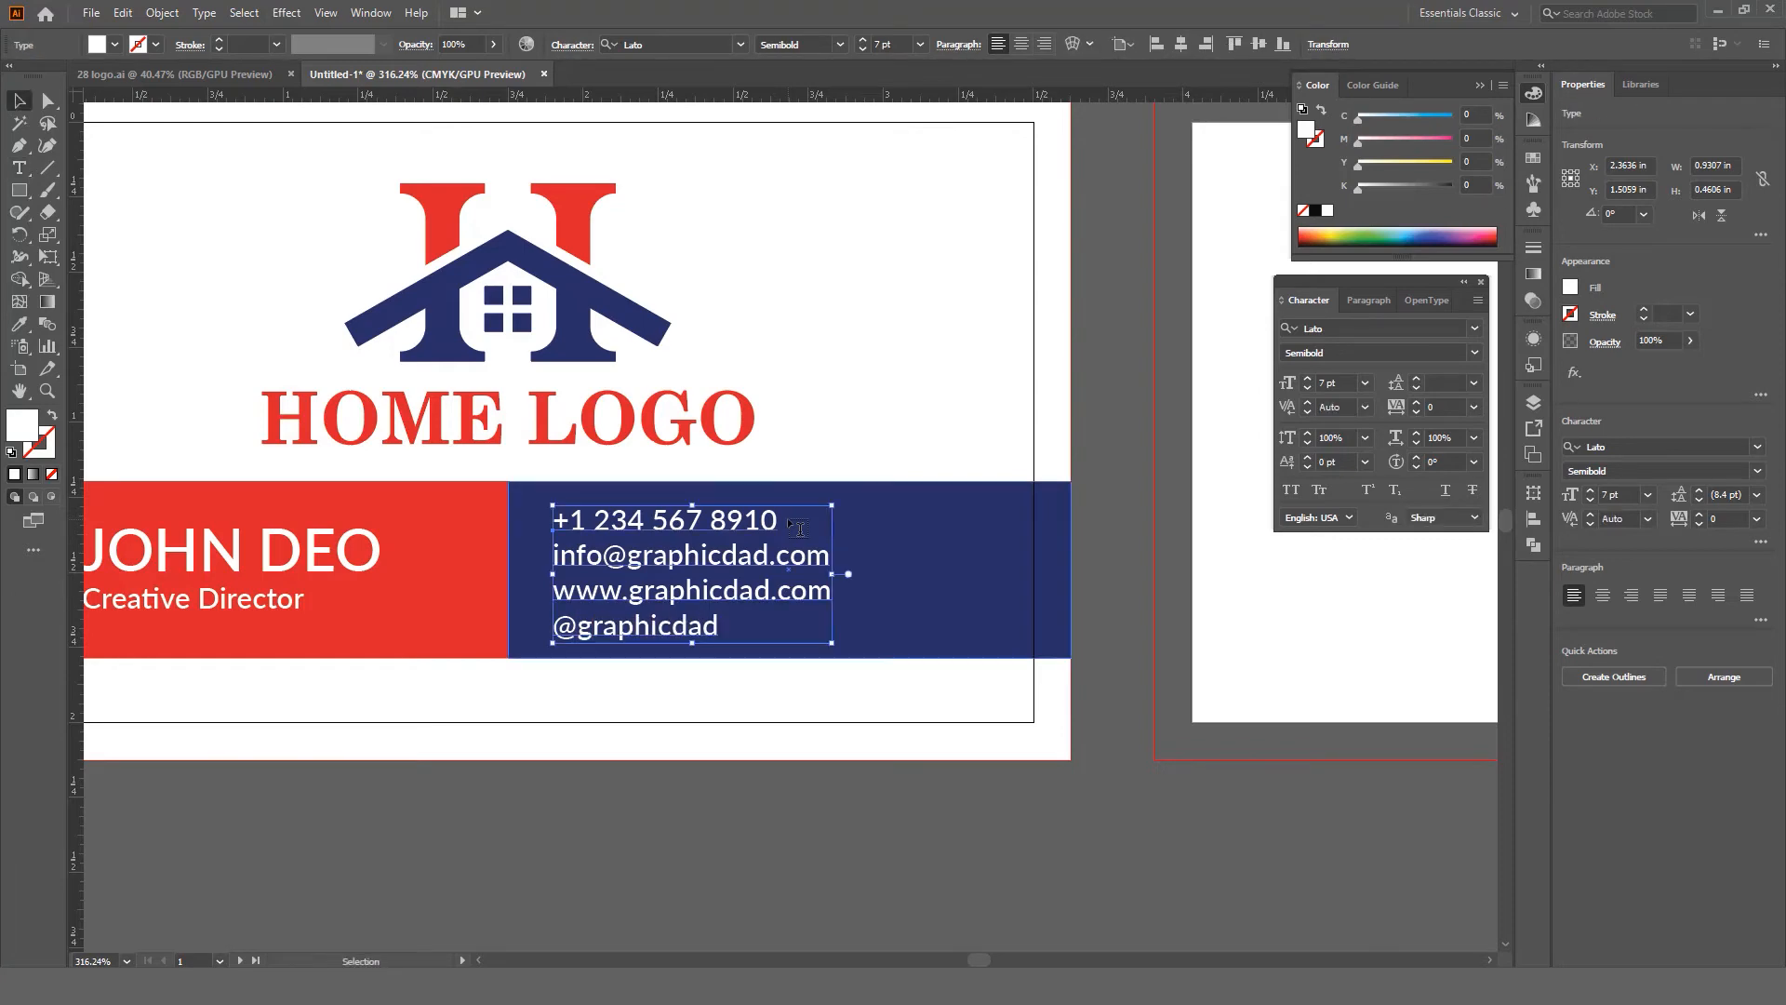
{"action": "left_click_drag", "start_coordinate": [771, 513], "coordinate": [711, 523]}
{"action": "left_click_drag", "start_coordinate": [901, 528], "coordinate": [1009, 541]}
{"action": "key", "text": "v"}
{"action": "scroll", "coordinate": [1059, 549], "scroll_direction": "right", "scroll_amount": 1}
{"action": "left_click", "coordinate": [1021, 687]}
{"action": "key", "text": "z"}
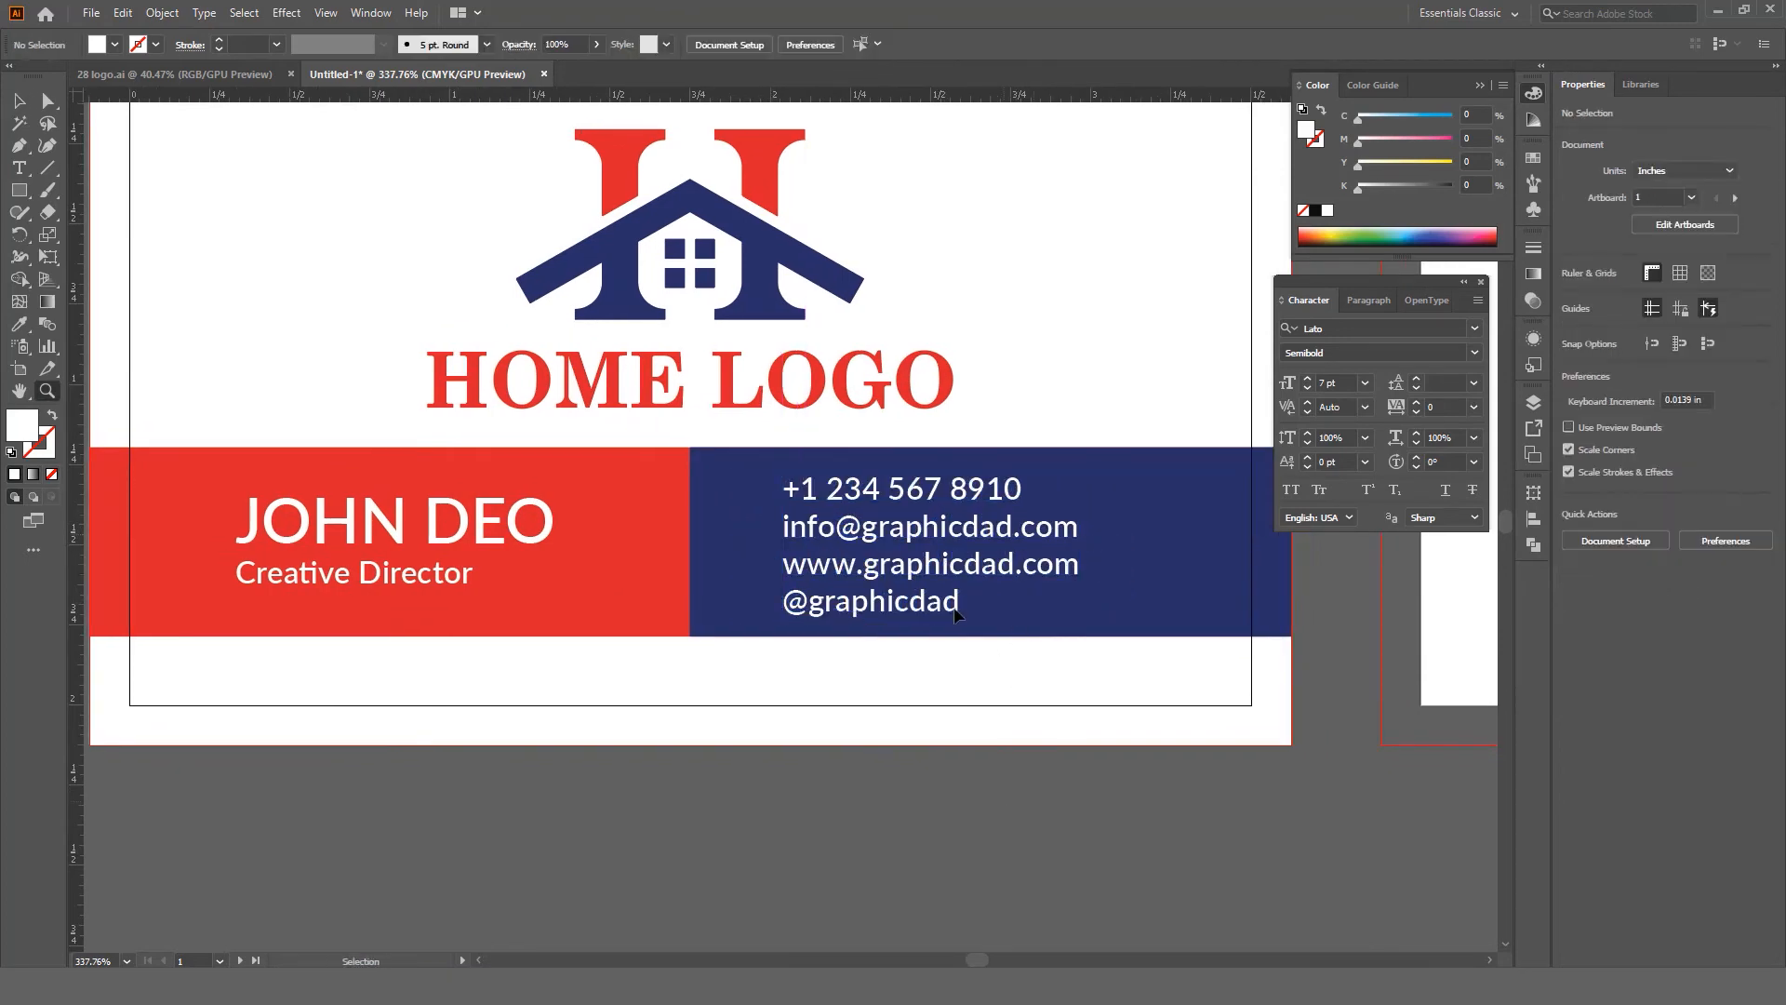
{"action": "left_click_drag", "start_coordinate": [958, 606], "coordinate": [939, 595]}
{"action": "mouse_move", "coordinate": [952, 592]}
{"action": "left_mouse_down"}
{"action": "mouse_move", "coordinate": [921, 581]}
{"action": "mouse_move", "coordinate": [975, 590]}
{"action": "left_mouse_up"}
Step: Open the recent file icons.ai from the File menu and zoom in on its icon set
{"action": "key", "text": "v"}
{"action": "left_click", "coordinate": [875, 562]}
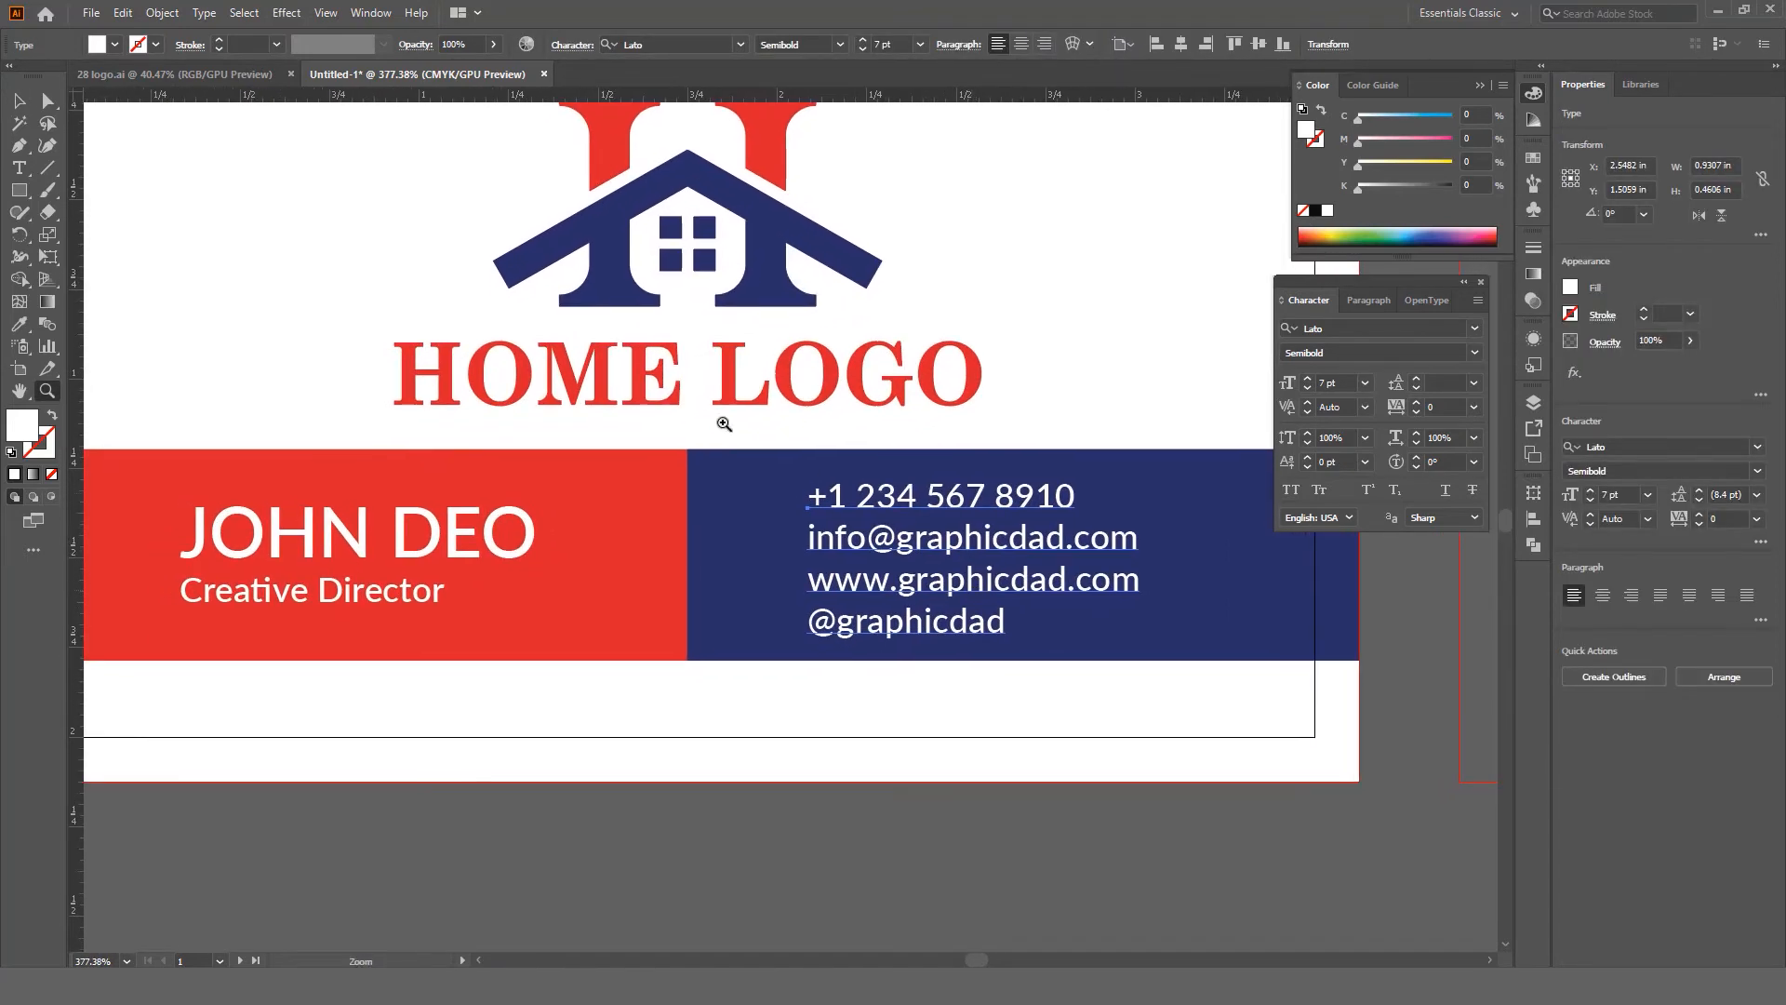
{"action": "left_click", "coordinate": [91, 13]}
{"action": "mouse_move", "coordinate": [265, 97]}
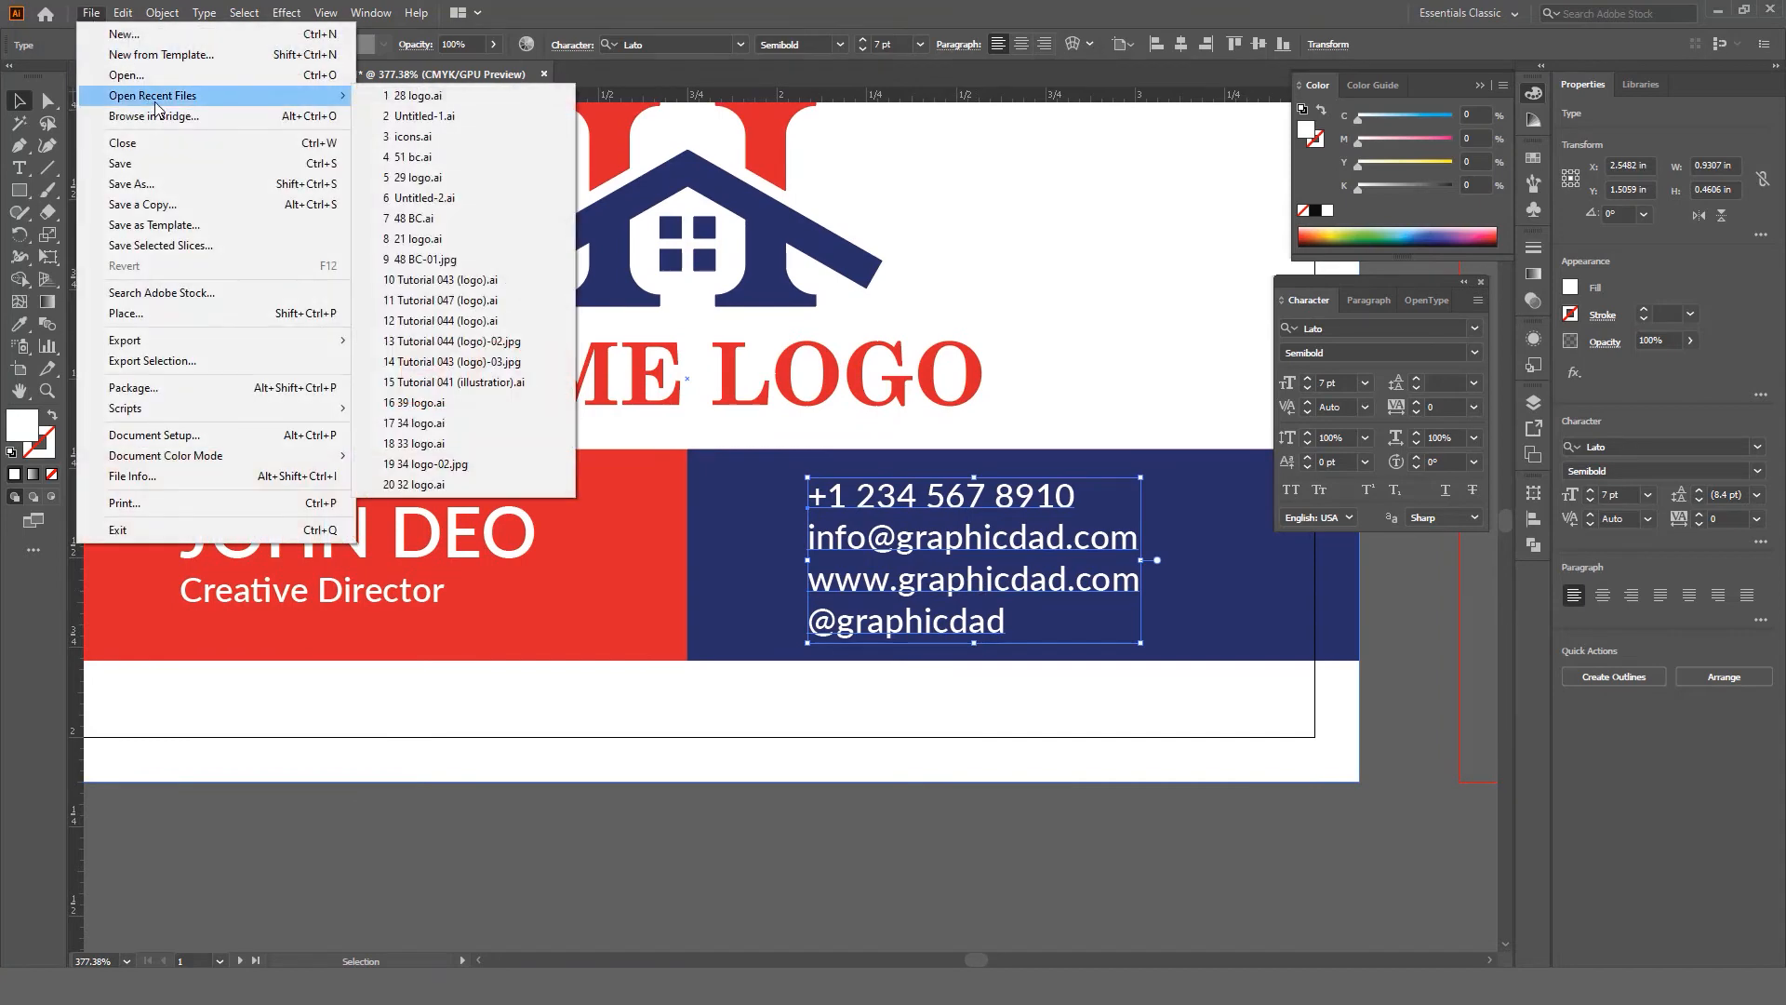
{"action": "left_click", "coordinate": [412, 136]}
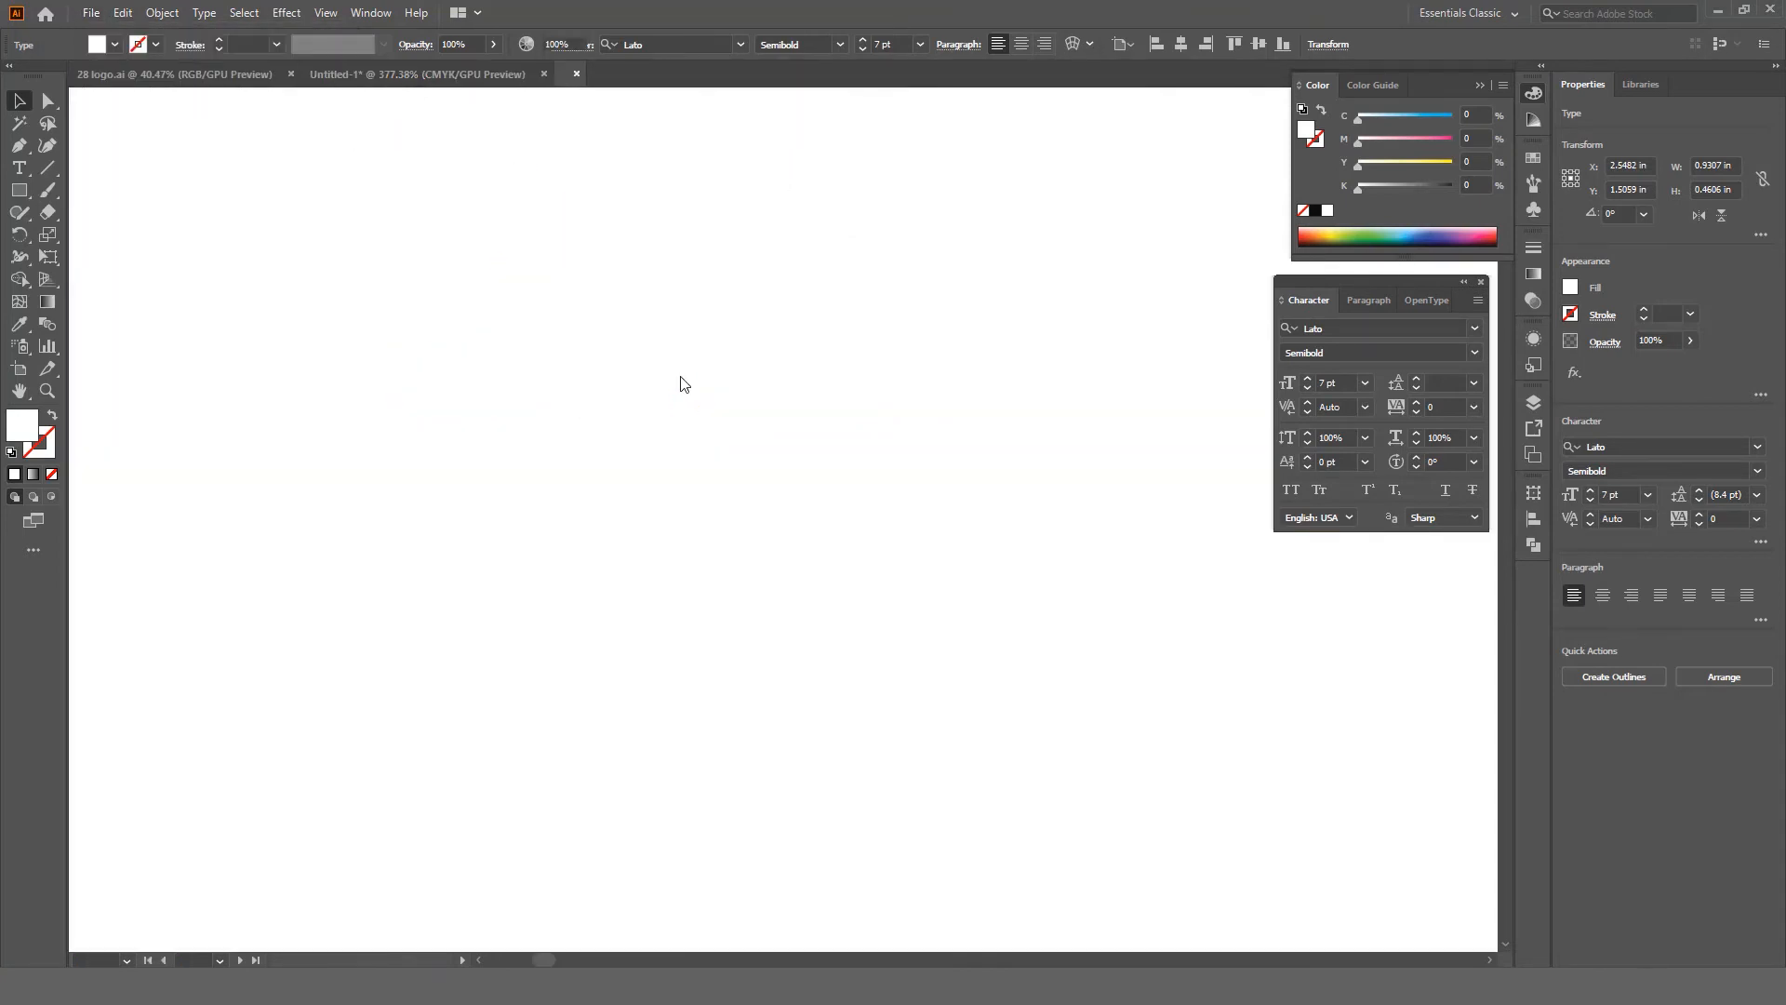
{"action": "key", "text": "z"}
{"action": "left_click_drag", "start_coordinate": [784, 434], "coordinate": [786, 501]}
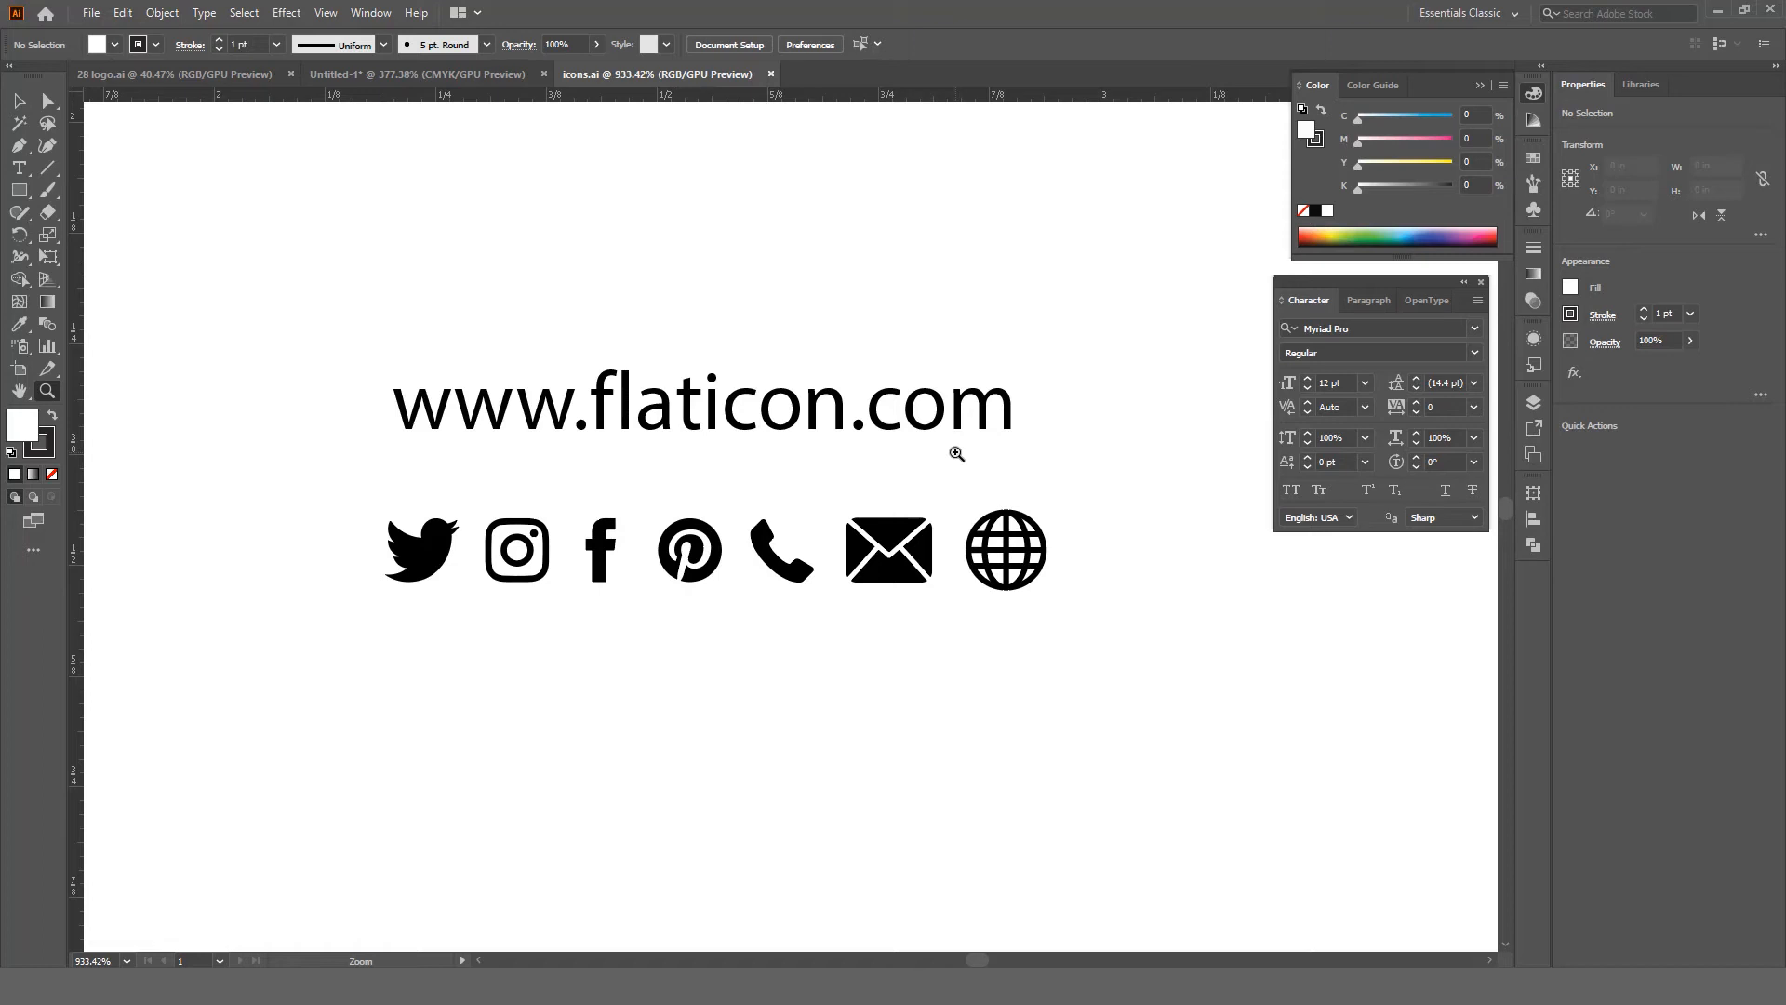
Step: Select the phone, envelope, globe and Instagram icons in icons.ai, then switch back to Untitled-1
{"action": "key", "text": "v"}
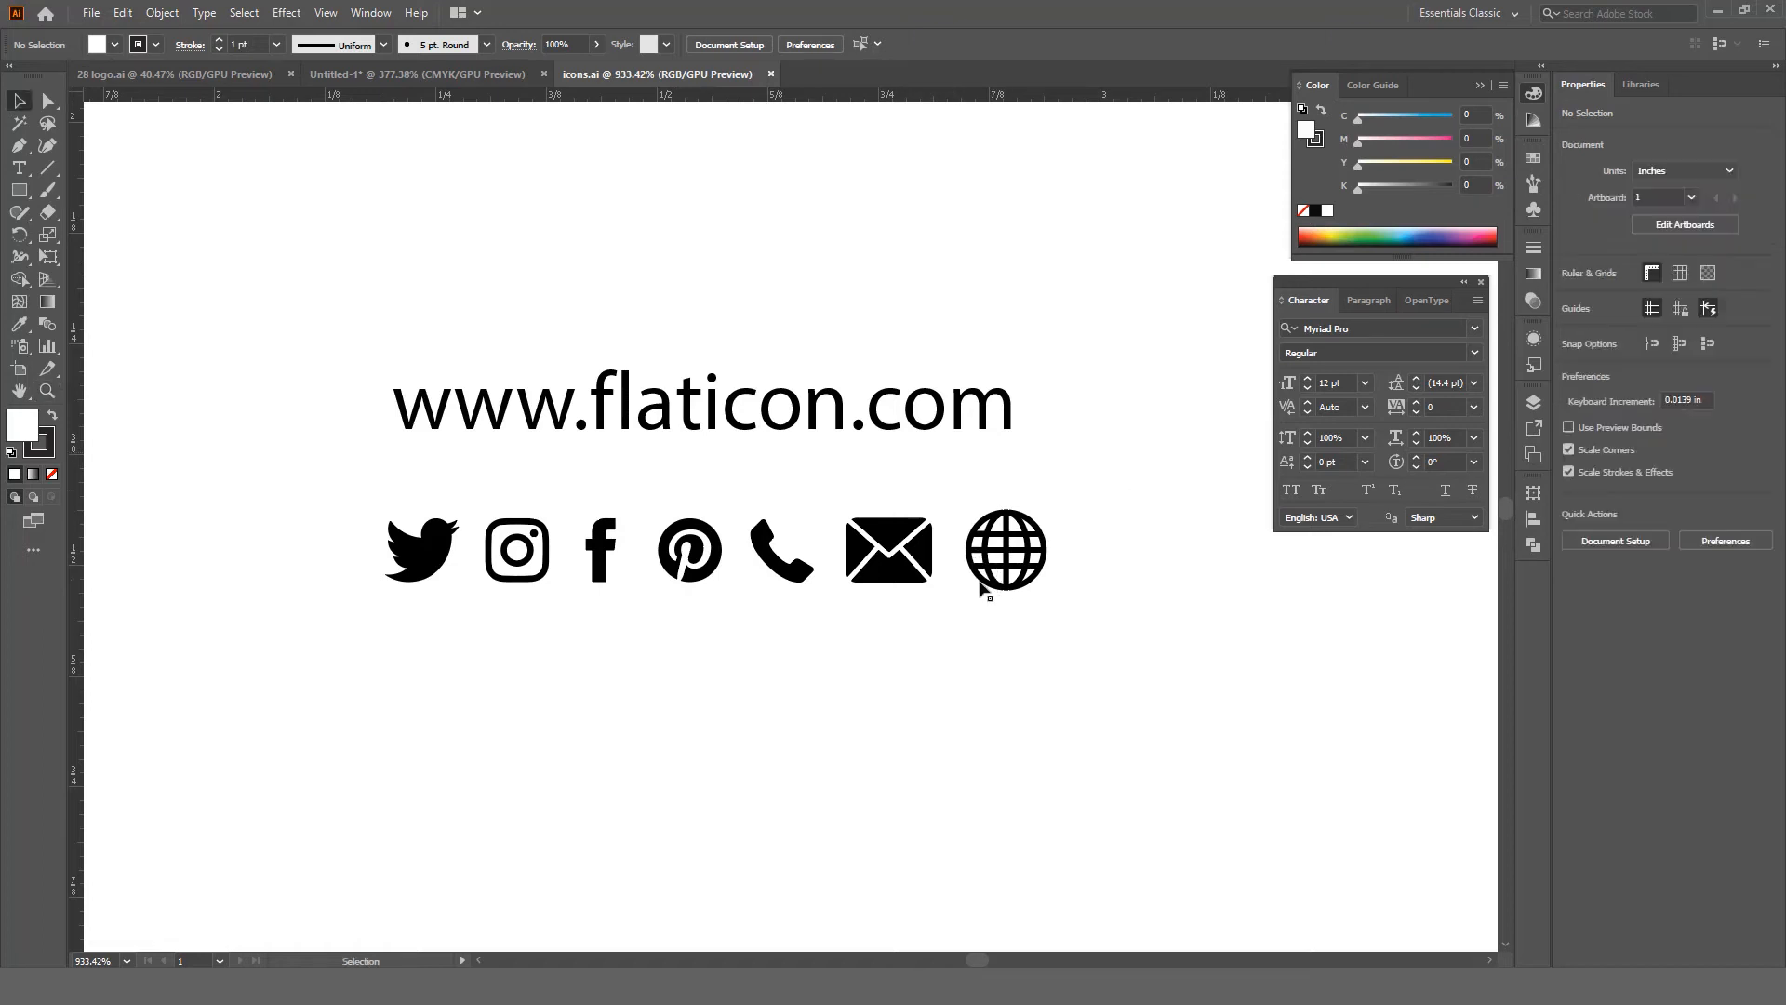
{"action": "left_click", "coordinate": [895, 575]}
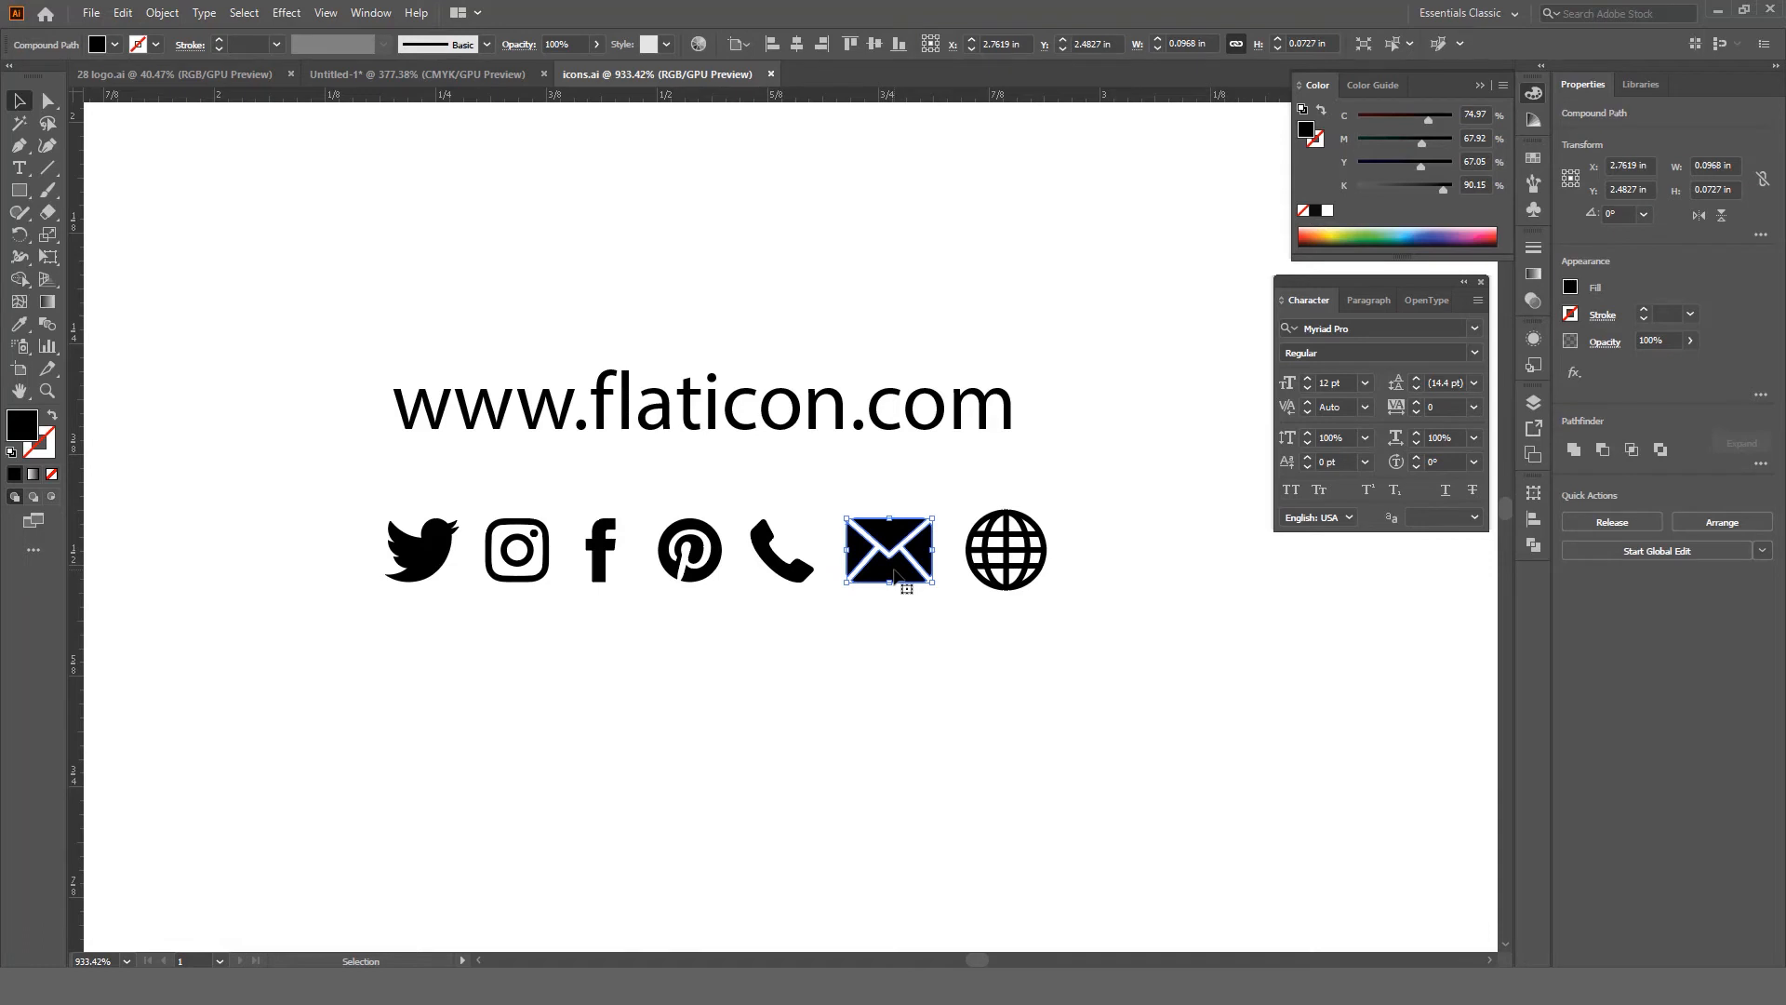
{"action": "left_click", "coordinate": [819, 499]}
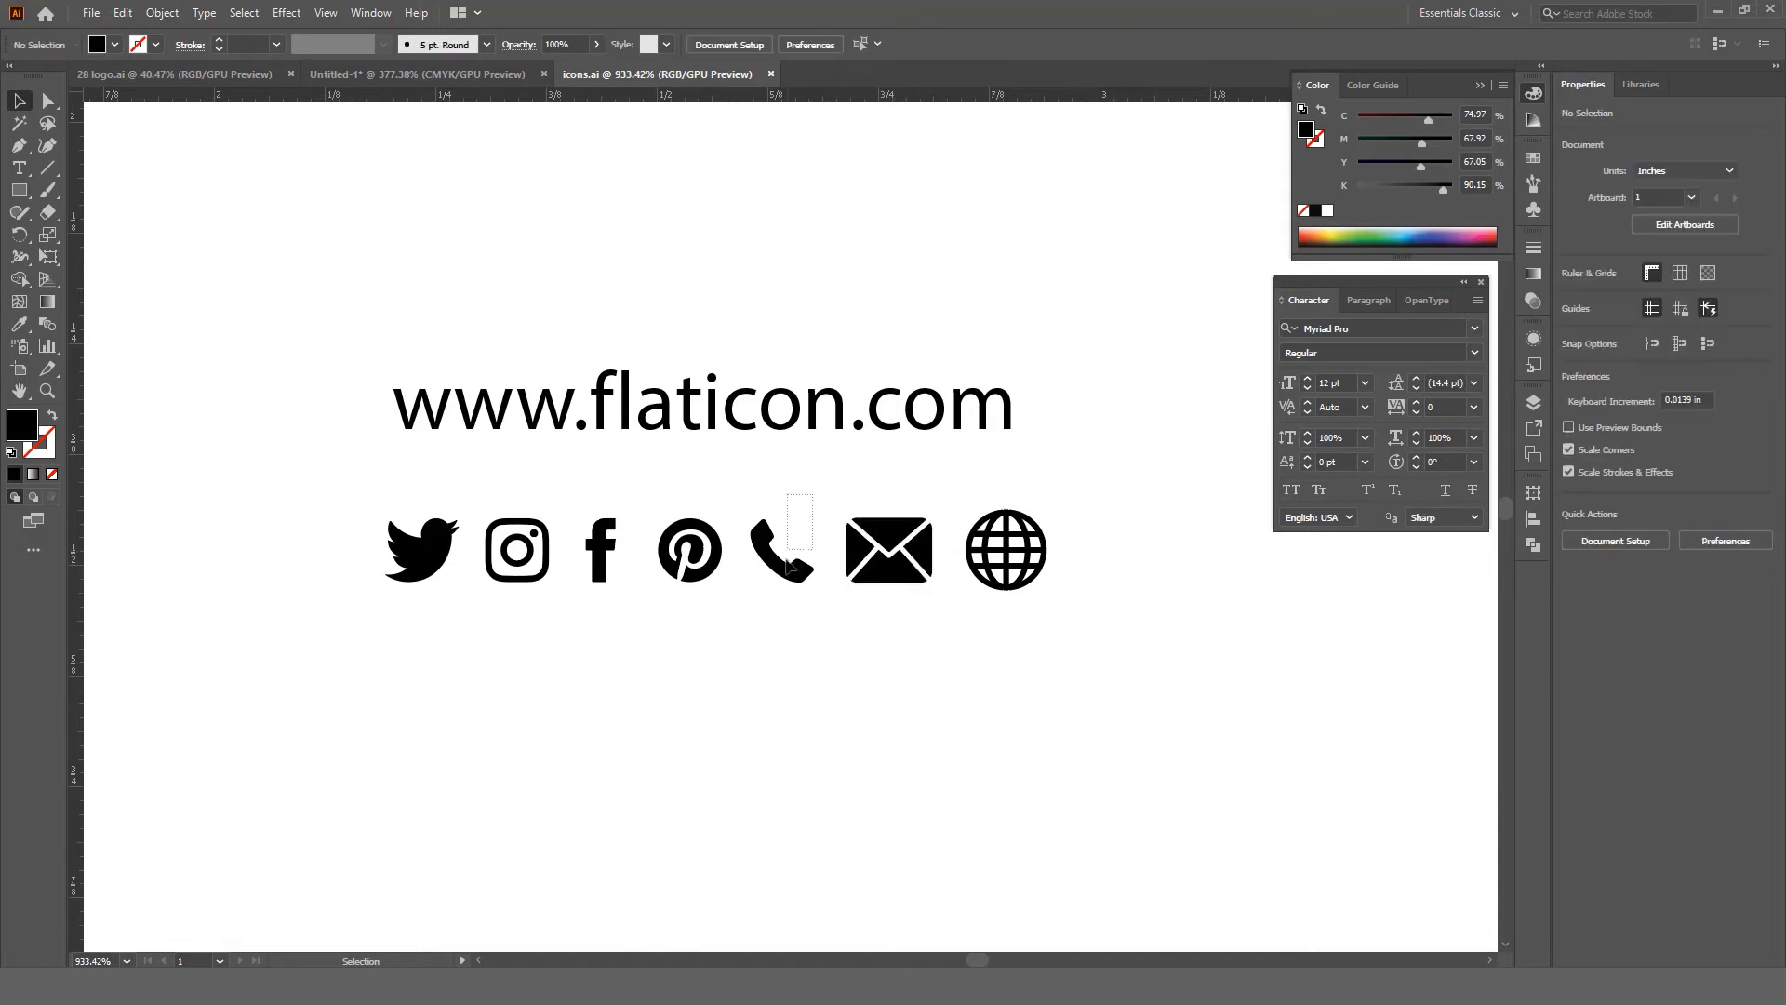
{"action": "left_click", "coordinate": [786, 558]}
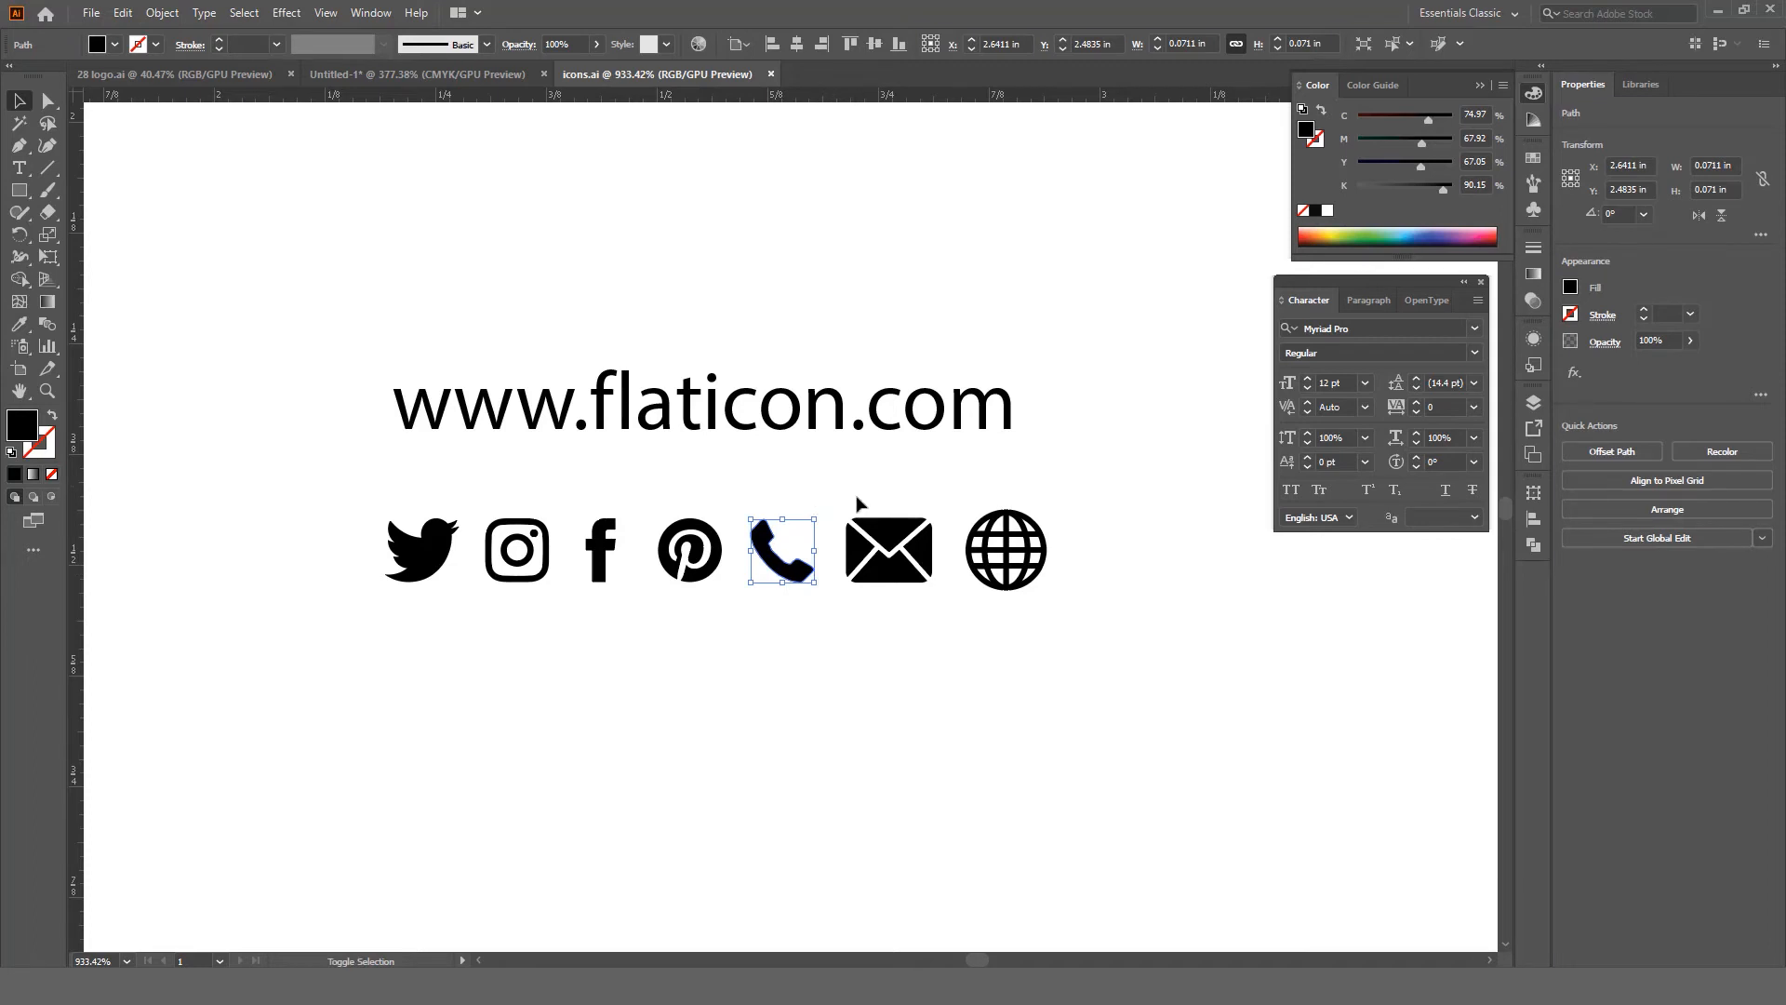
{"action": "left_click", "coordinate": [874, 558], "text": "shift"}
{"action": "left_click", "coordinate": [1028, 558], "text": "shift"}
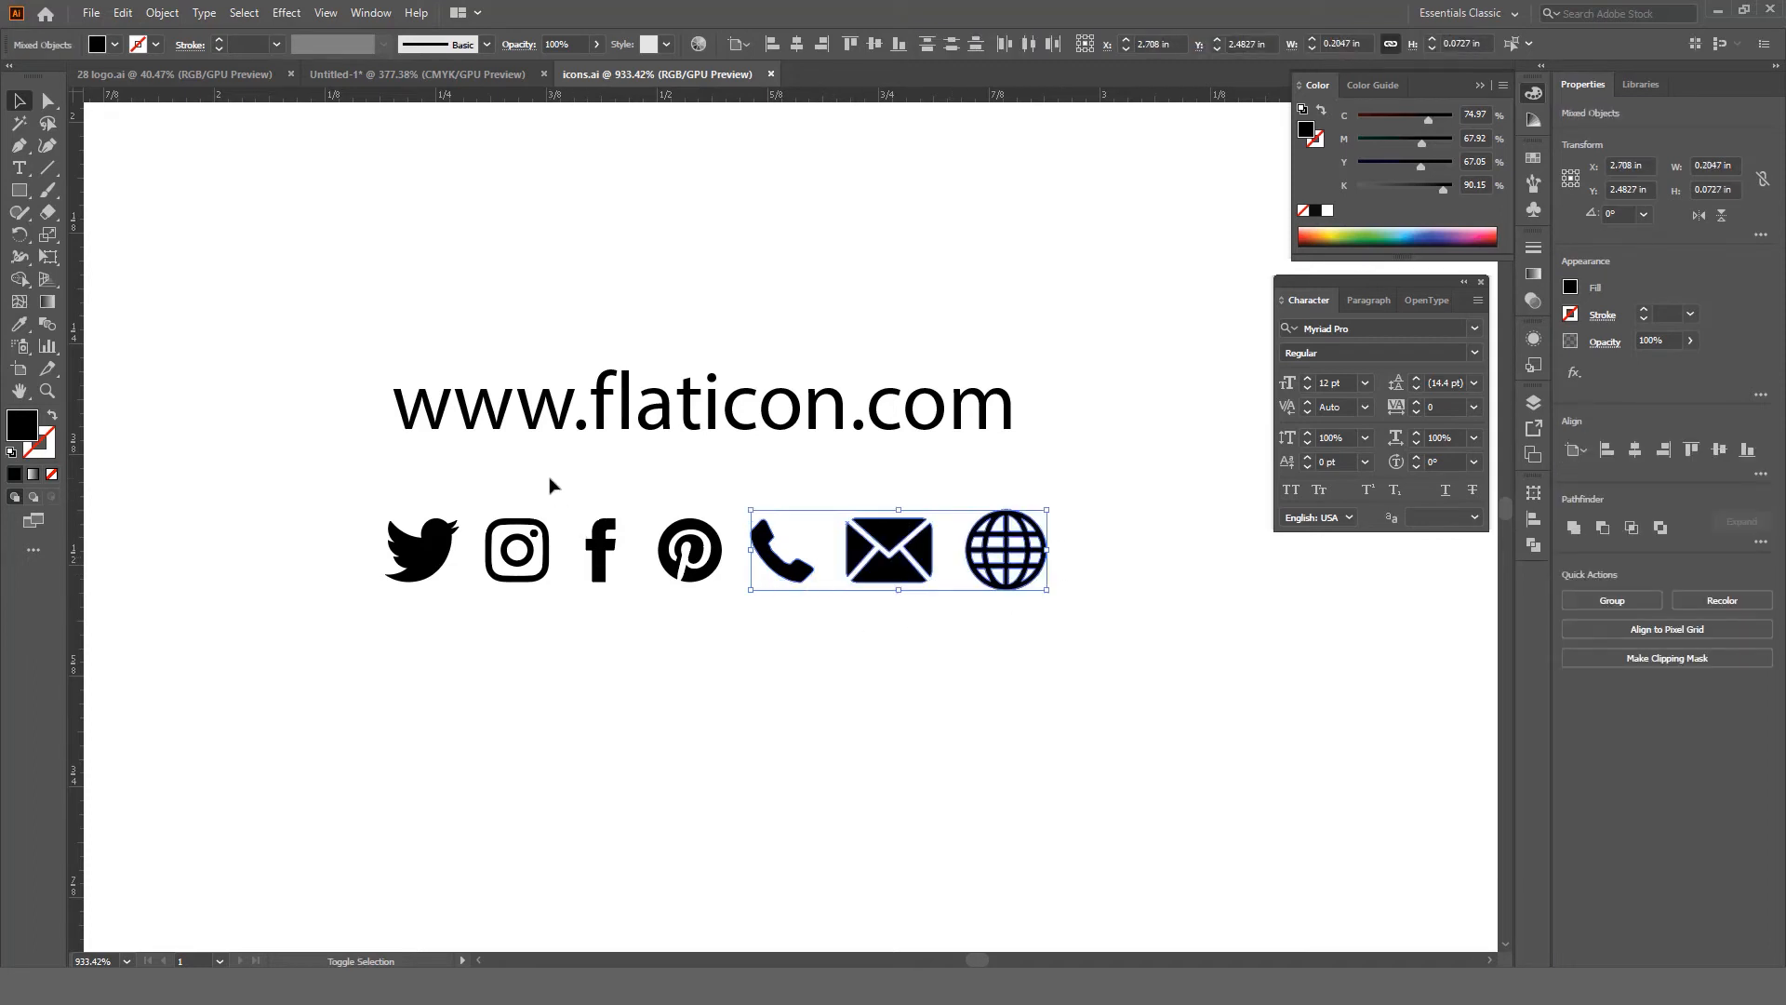
{"action": "left_click", "coordinate": [517, 554], "text": "shift"}
{"action": "left_click", "coordinate": [376, 75]}
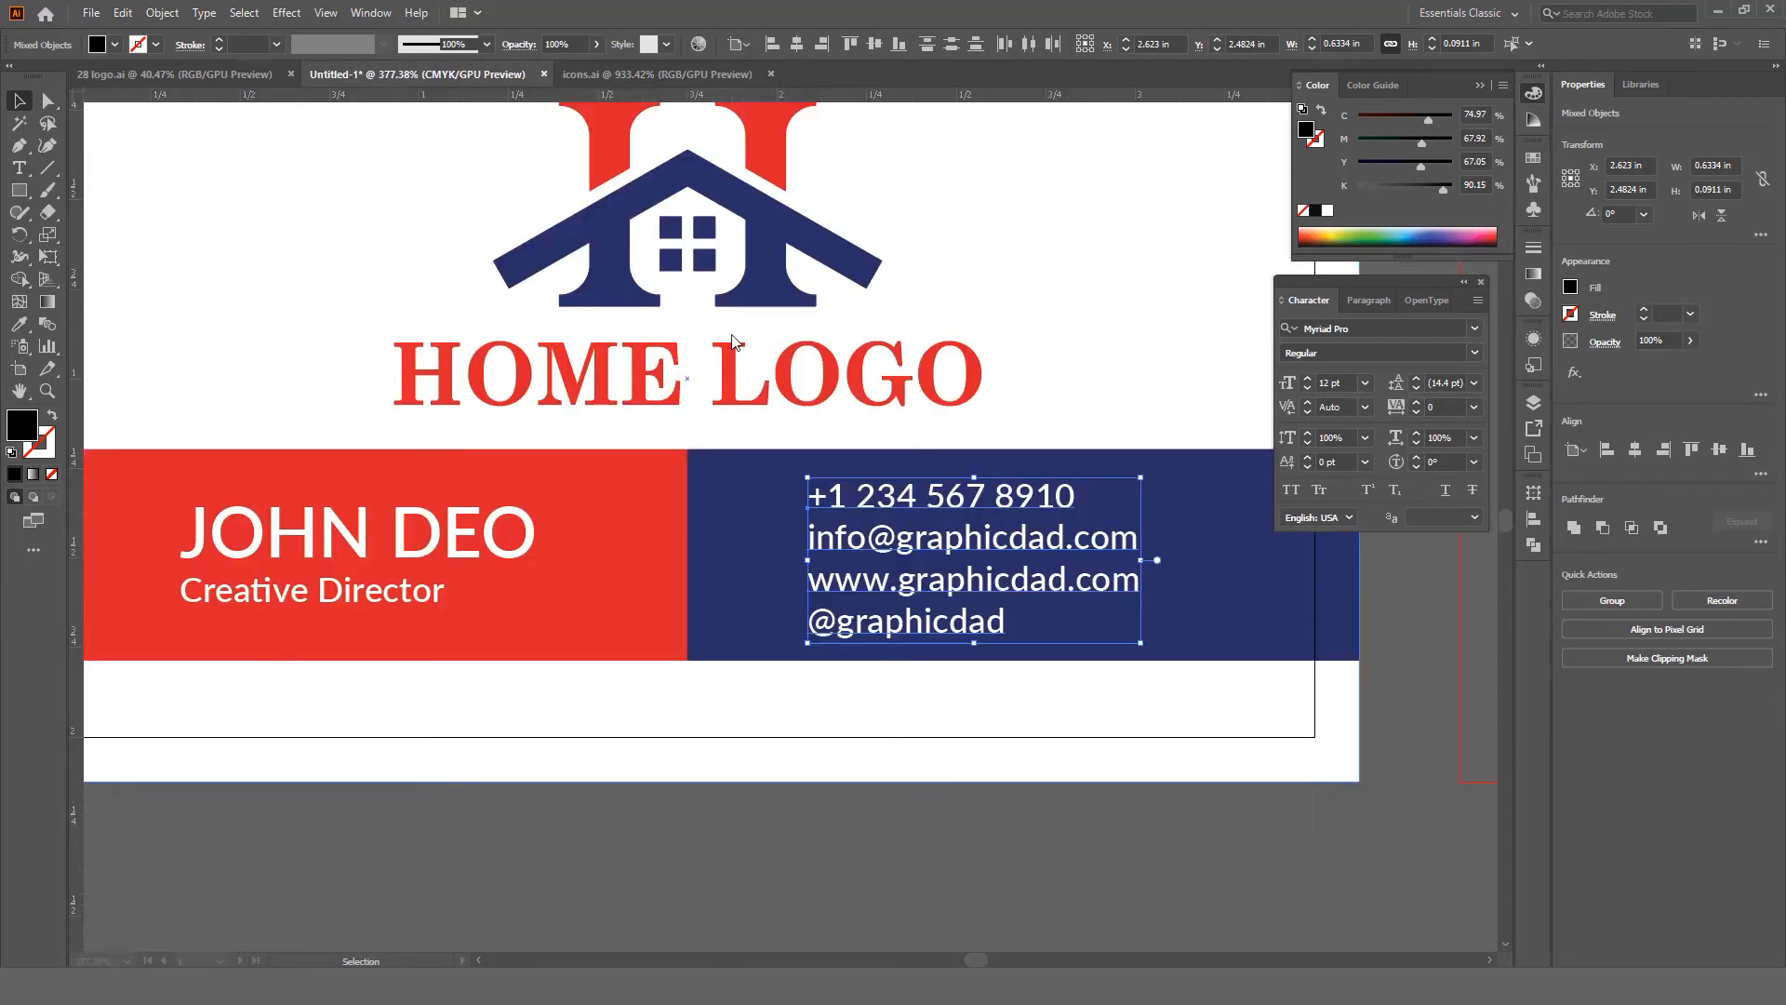
Step: Paste the icons and move phone, mail, globe and Instagram beside their matching contact lines
{"action": "key", "text": "ctrl+v"}
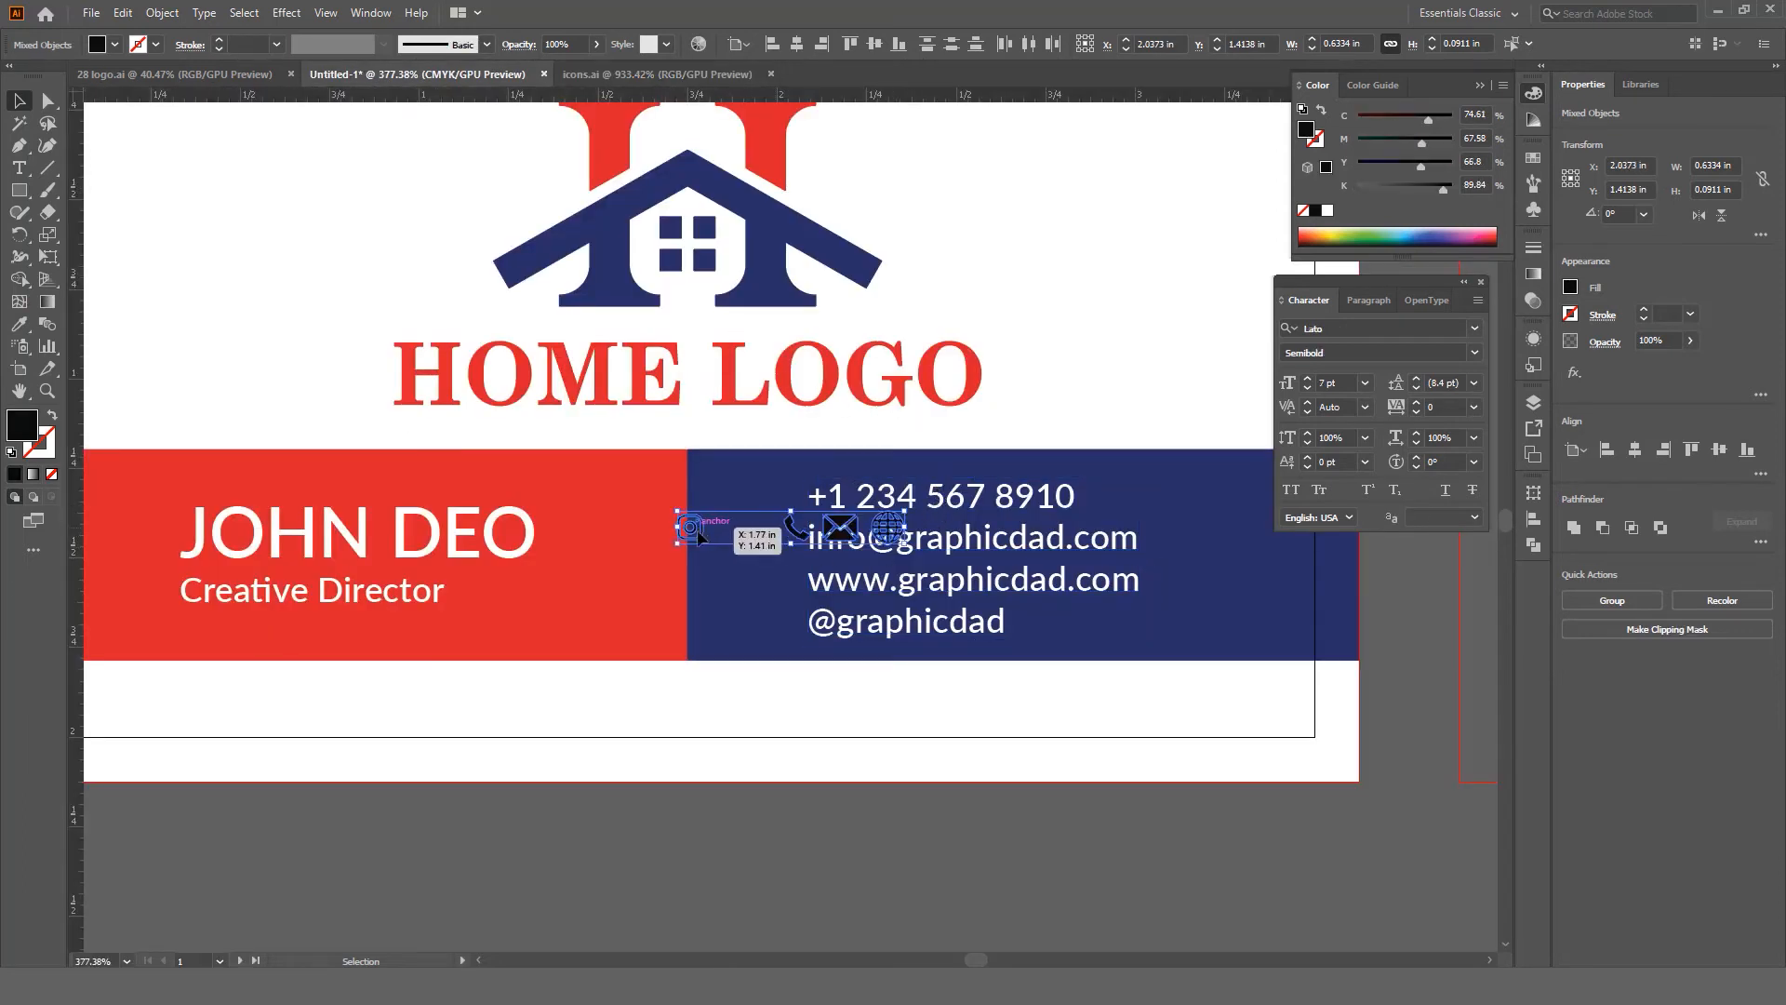
{"action": "left_click_drag", "start_coordinate": [696, 535], "coordinate": [645, 811]}
{"action": "scroll", "coordinate": [644, 811], "scroll_direction": "down", "scroll_amount": 3}
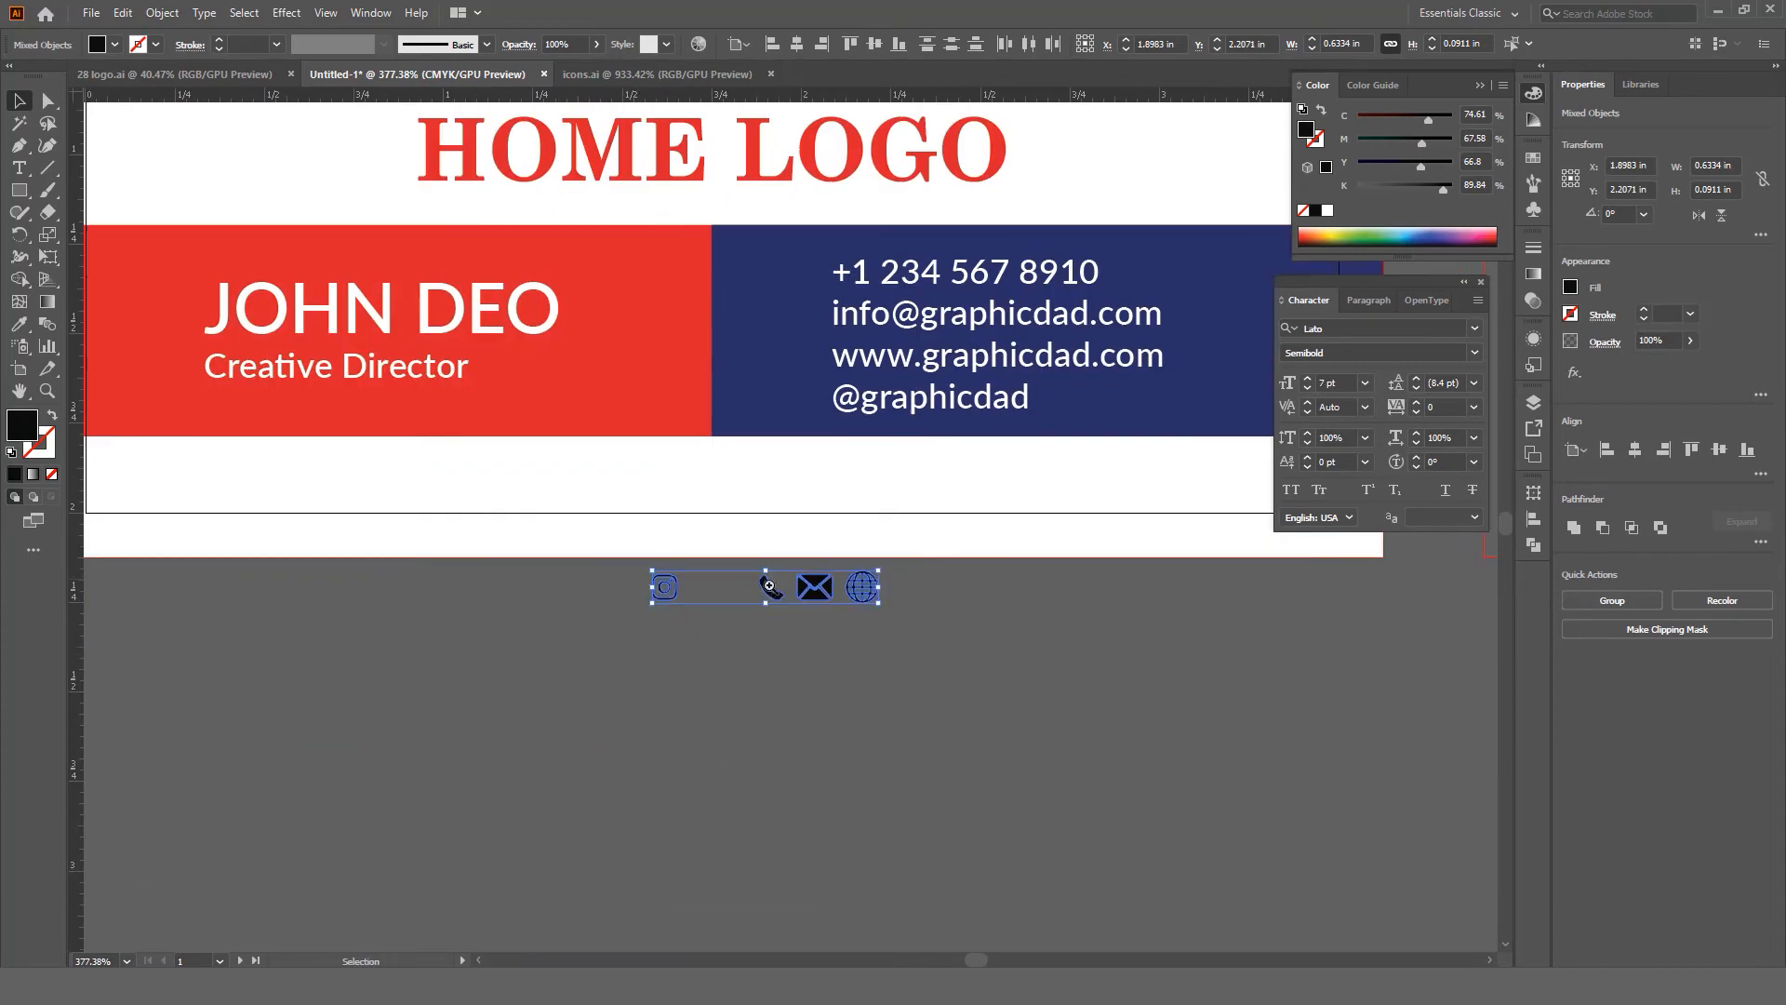
{"action": "scroll", "coordinate": [825, 840], "scroll_direction": "up", "scroll_amount": 2}
{"action": "left_click", "coordinate": [807, 784]}
{"action": "left_click_drag", "start_coordinate": [755, 756], "coordinate": [784, 349]}
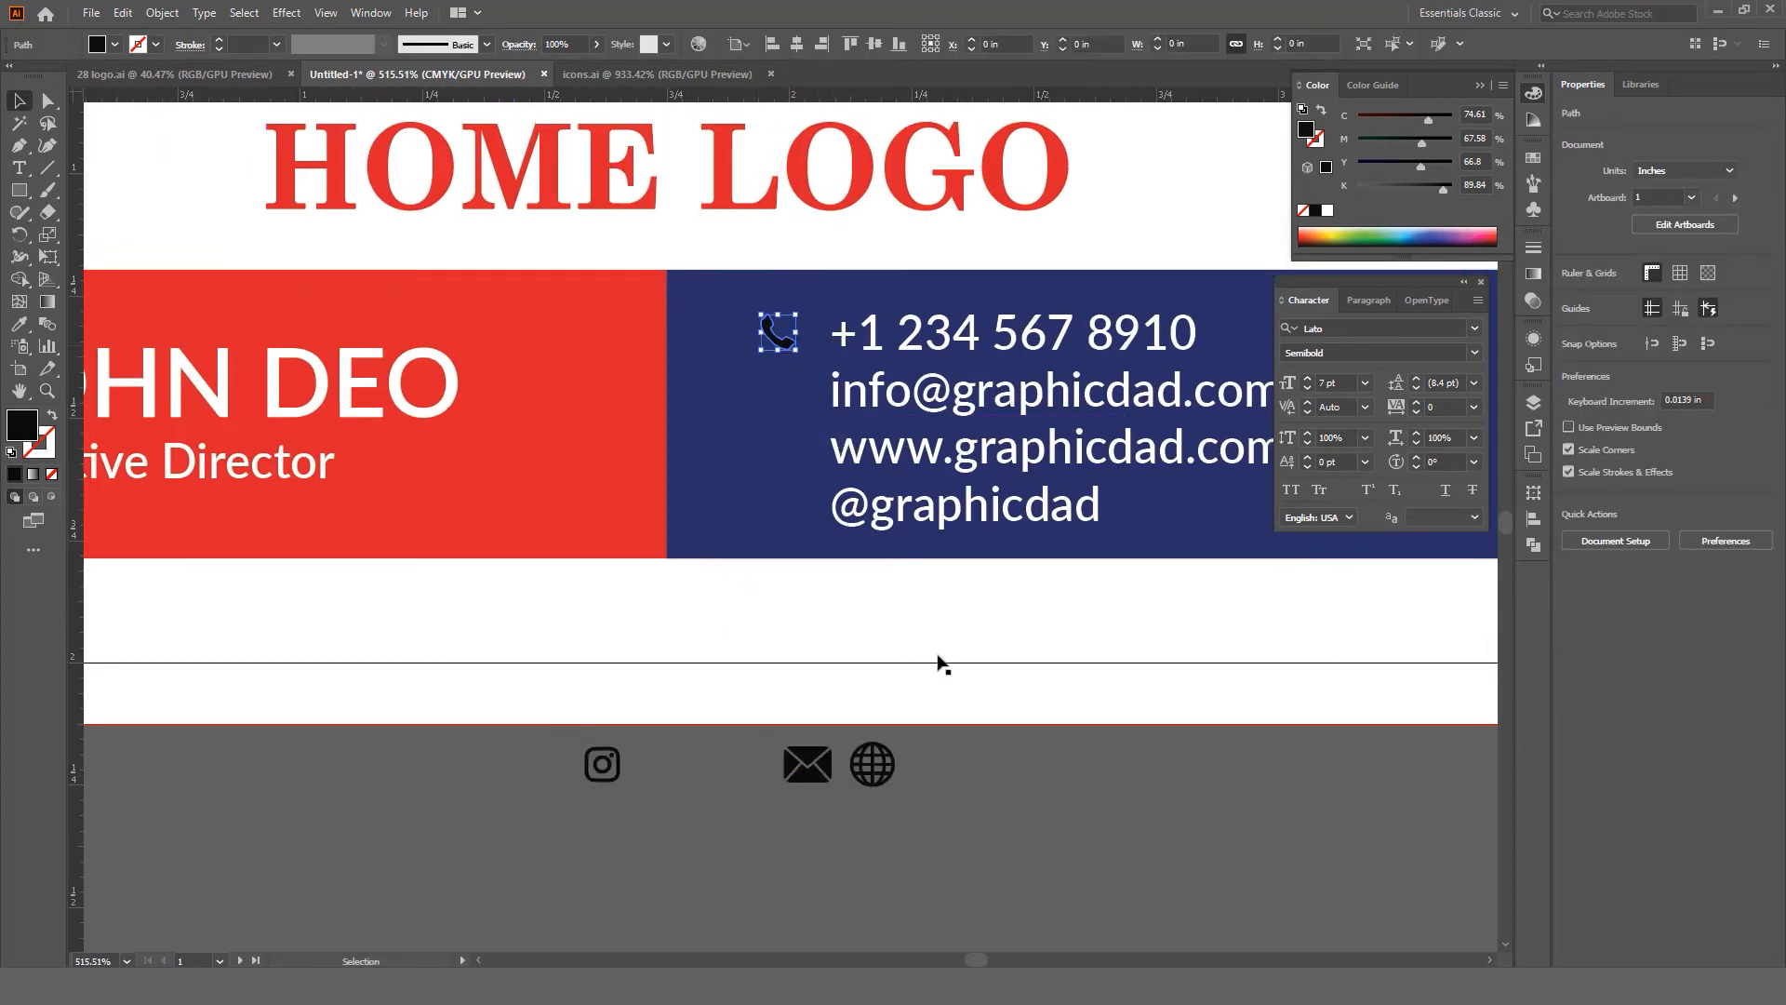
{"action": "left_click", "coordinate": [935, 800]}
{"action": "left_click", "coordinate": [800, 784]}
{"action": "left_click_drag", "start_coordinate": [800, 785], "coordinate": [779, 402]}
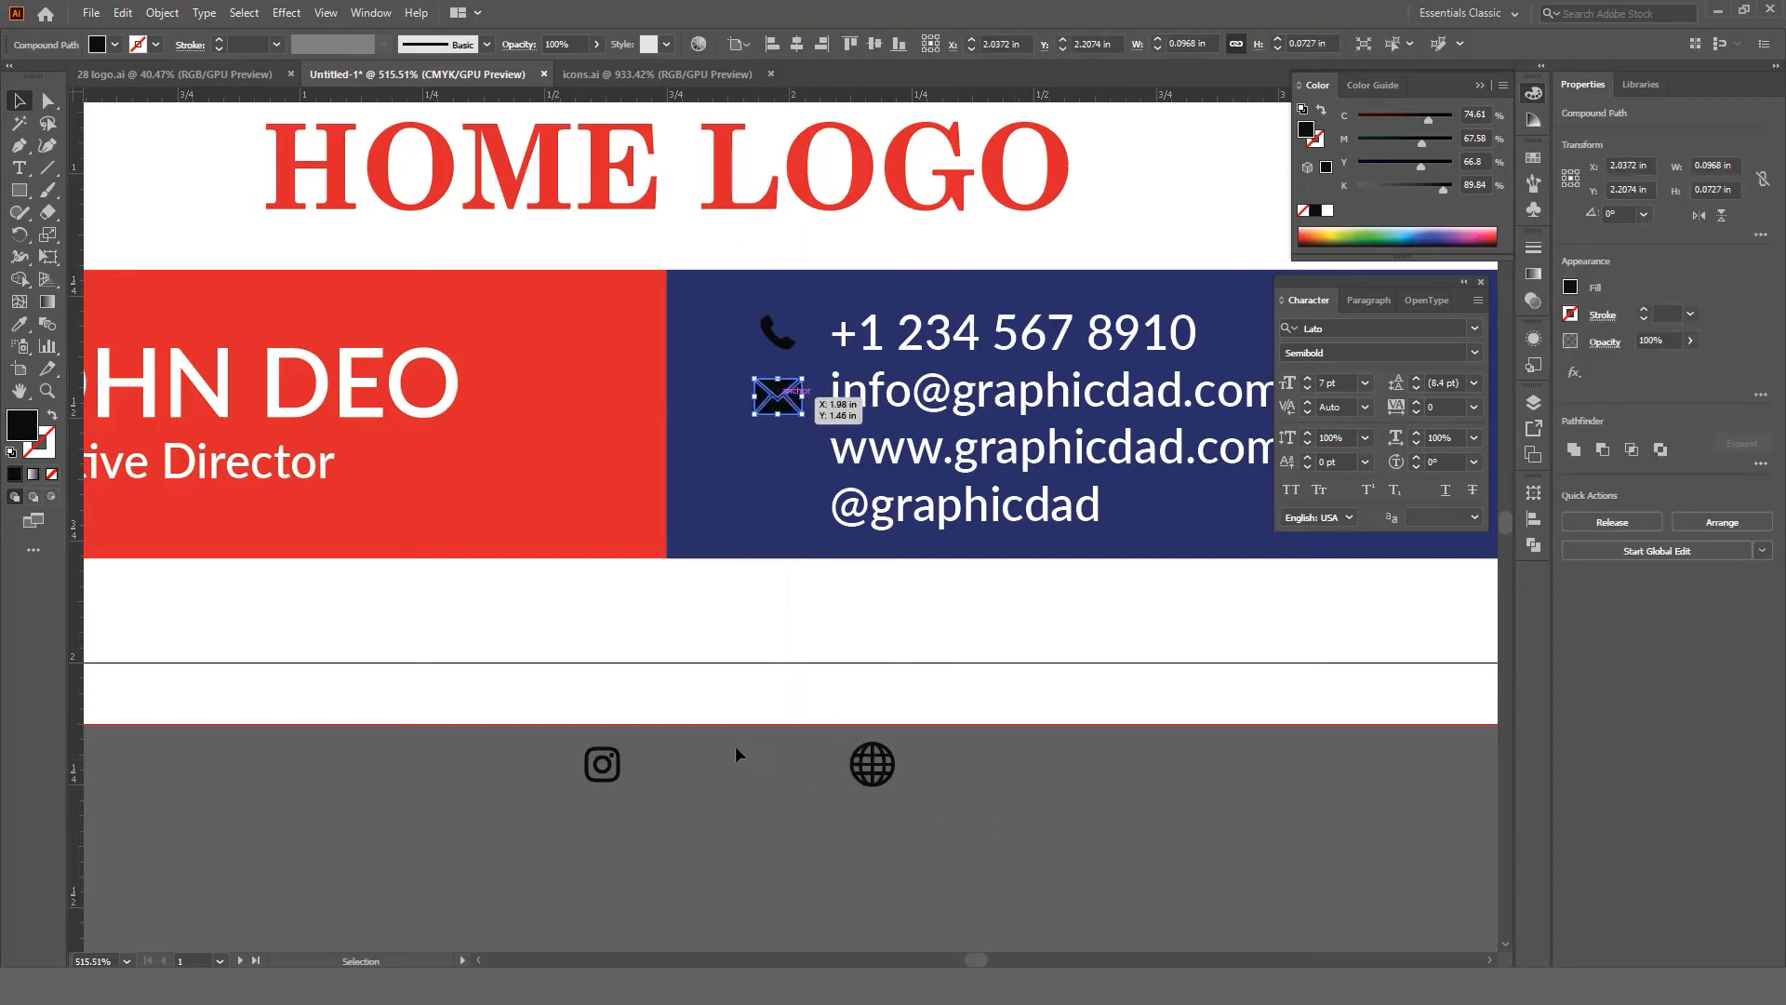
{"action": "left_click", "coordinate": [735, 745]}
{"action": "left_click", "coordinate": [874, 771]}
{"action": "left_click_drag", "start_coordinate": [880, 772], "coordinate": [782, 455]}
{"action": "left_click_drag", "start_coordinate": [602, 764], "coordinate": [782, 521]}
Step: Resize the globe and Instagram icons to match the others, then select all four icons
{"action": "left_click_drag", "start_coordinate": [811, 508], "coordinate": [809, 586]}
{"action": "left_click_drag", "start_coordinate": [809, 586], "coordinate": [757, 528]}
{"action": "left_click_drag", "start_coordinate": [757, 529], "coordinate": [816, 517]}
{"action": "left_click", "coordinate": [817, 491]}
{"action": "left_click", "coordinate": [815, 682]}
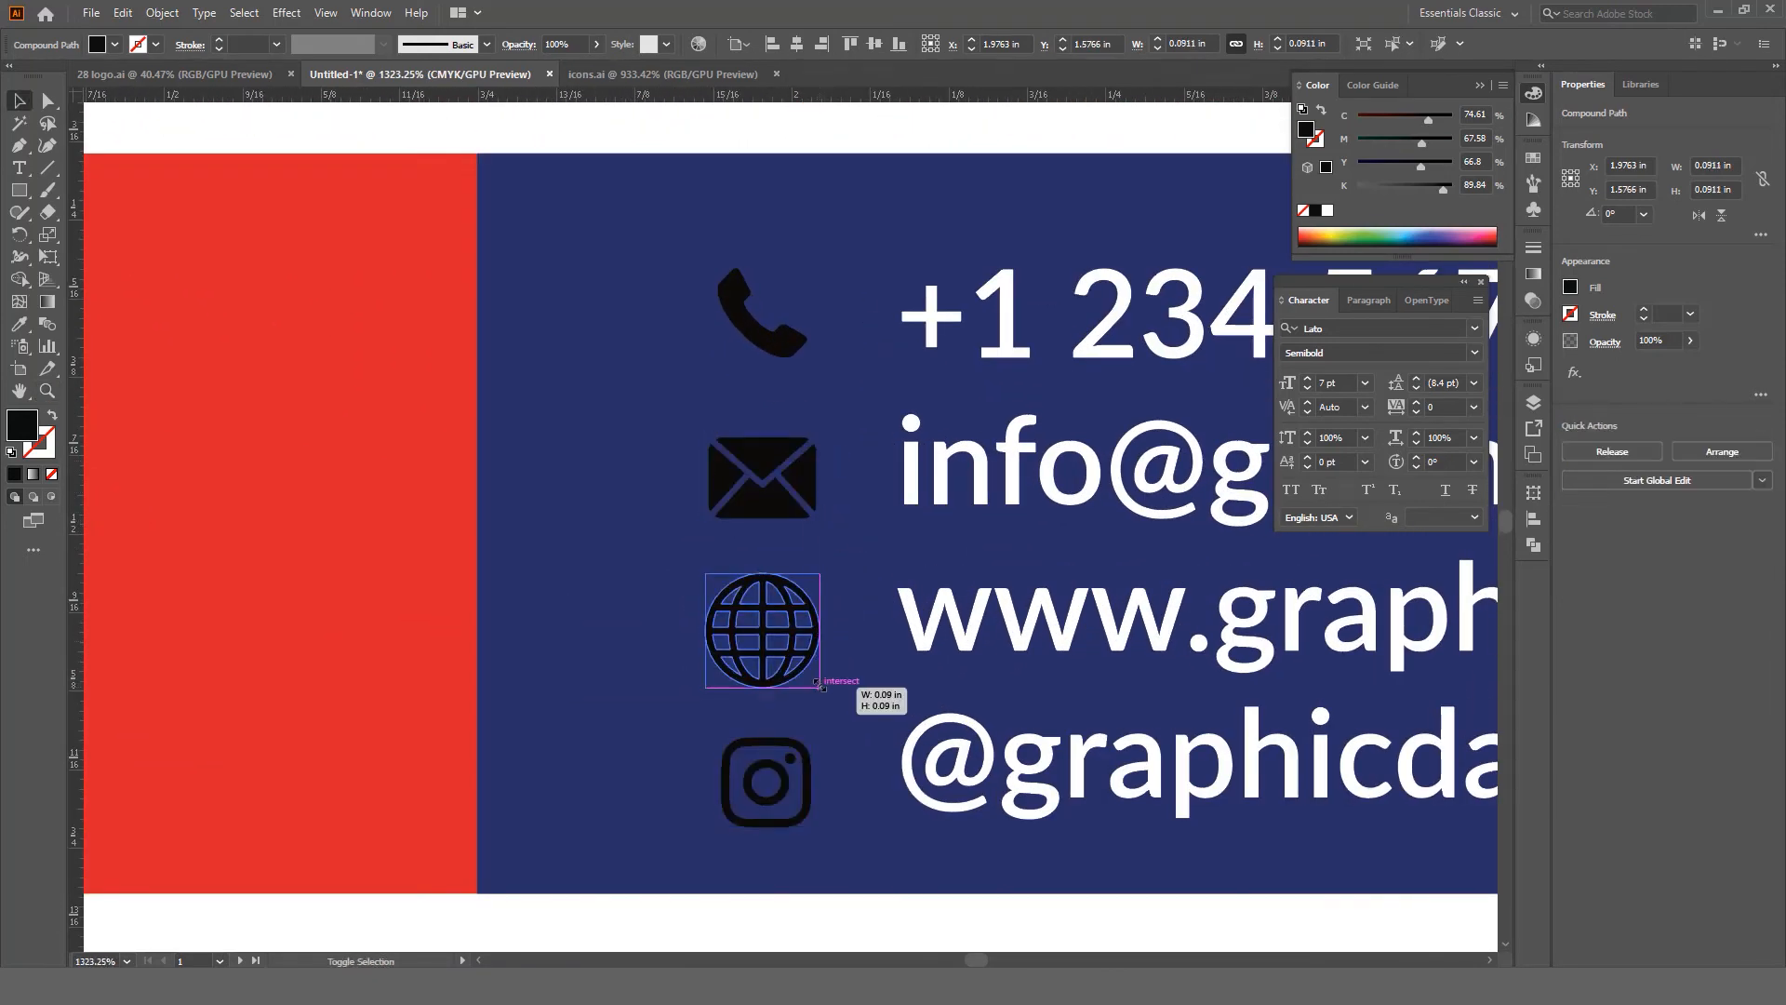
{"action": "left_click_drag", "start_coordinate": [820, 684], "coordinate": [819, 685]}
{"action": "left_click_drag", "start_coordinate": [818, 773], "coordinate": [832, 684]}
{"action": "left_click", "coordinate": [823, 616]}
{"action": "key", "text": "ctrl+alt+space"}
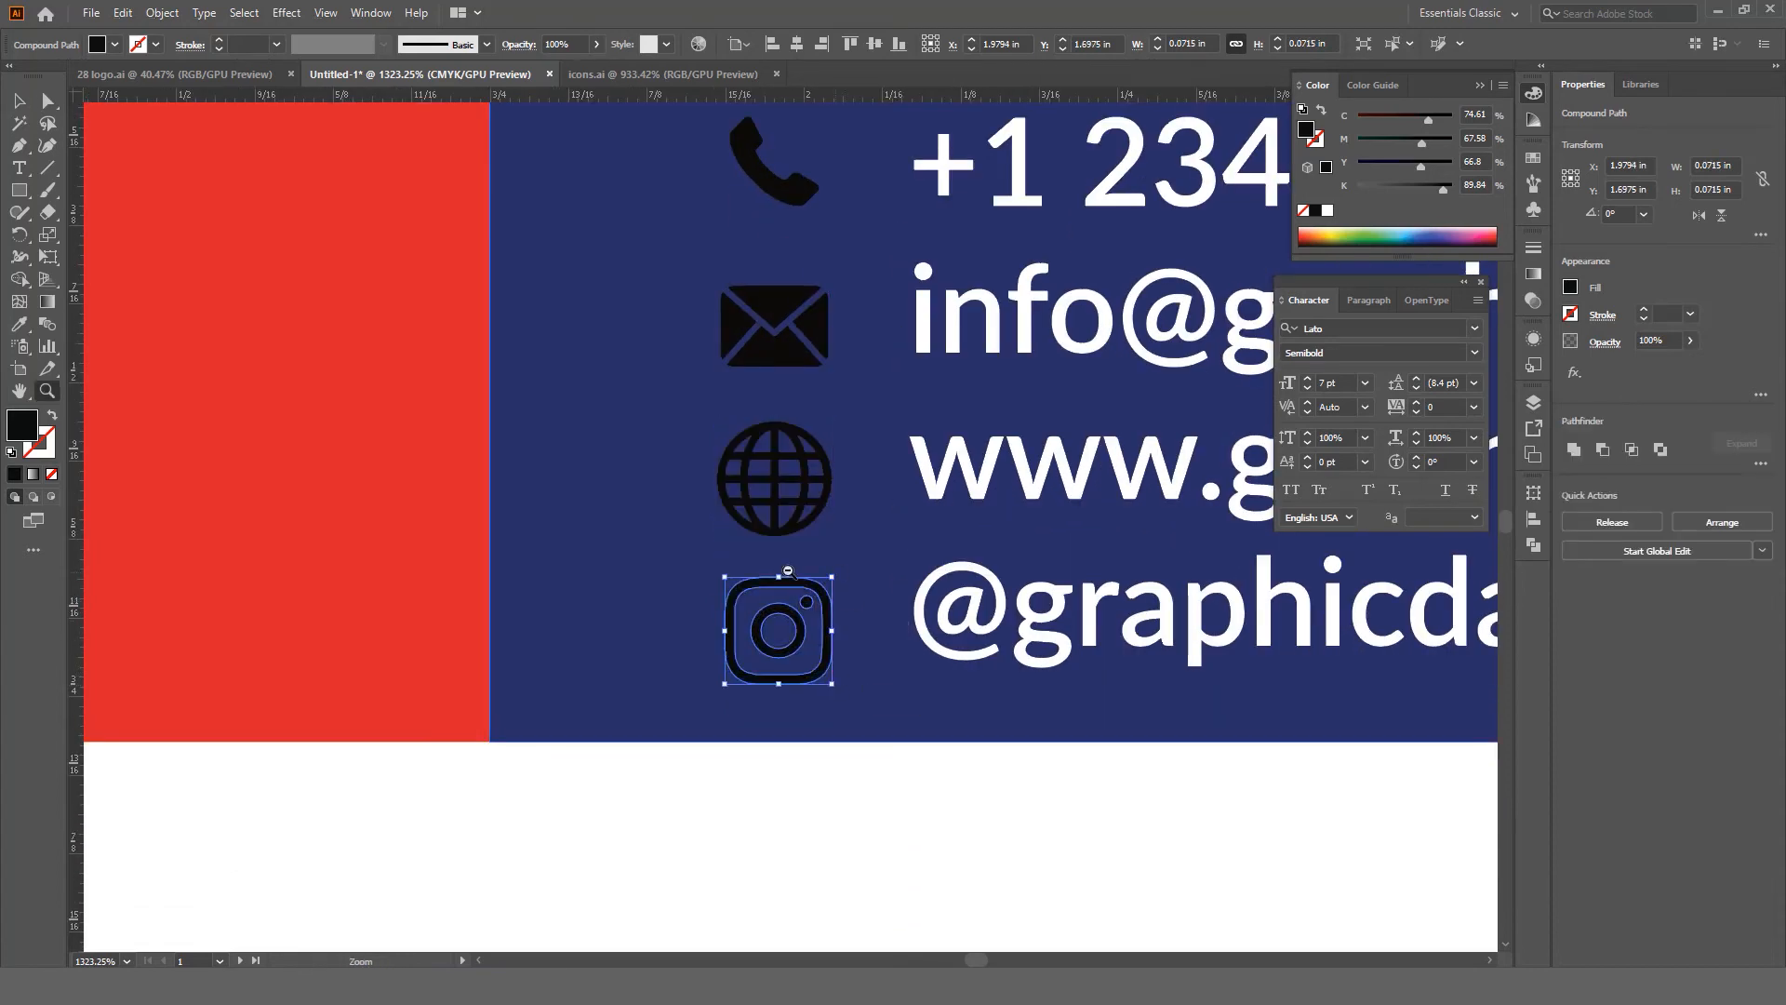
{"action": "left_click", "coordinate": [788, 570], "text": "alt"}
{"action": "left_click", "coordinate": [783, 588], "text": "shift"}
{"action": "left_click", "coordinate": [787, 458], "text": "shift"}
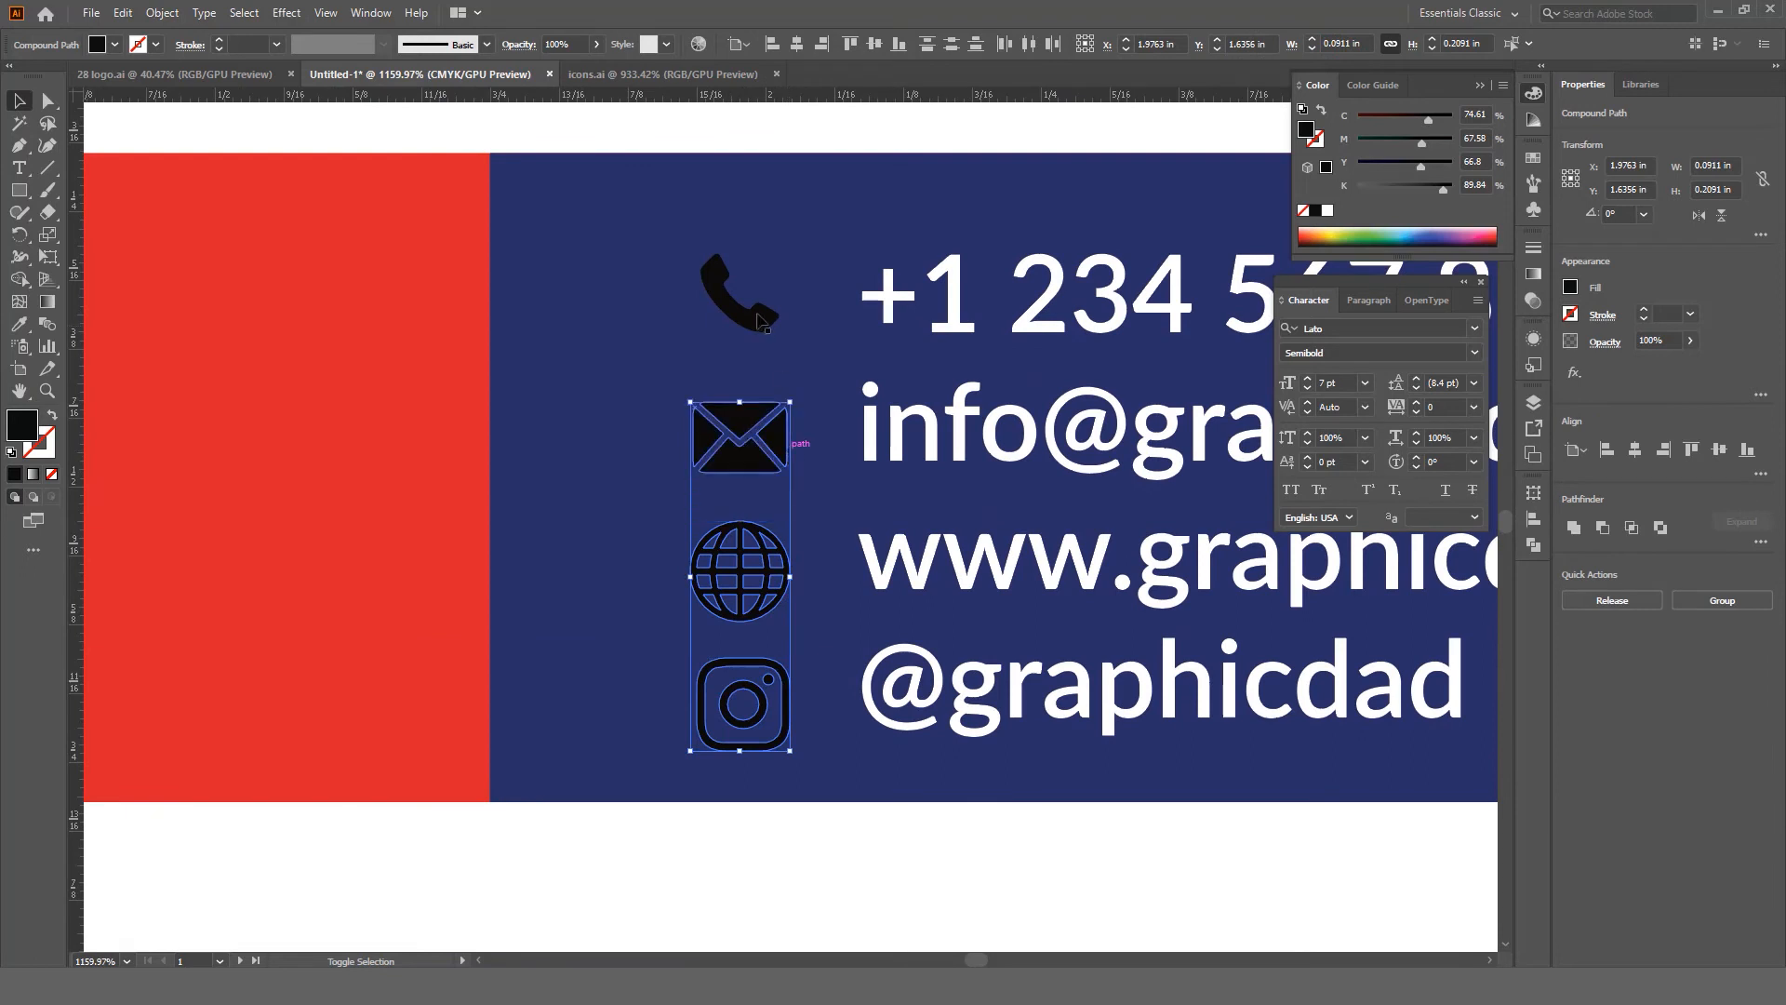
{"action": "left_click", "coordinate": [758, 316], "text": "shift"}
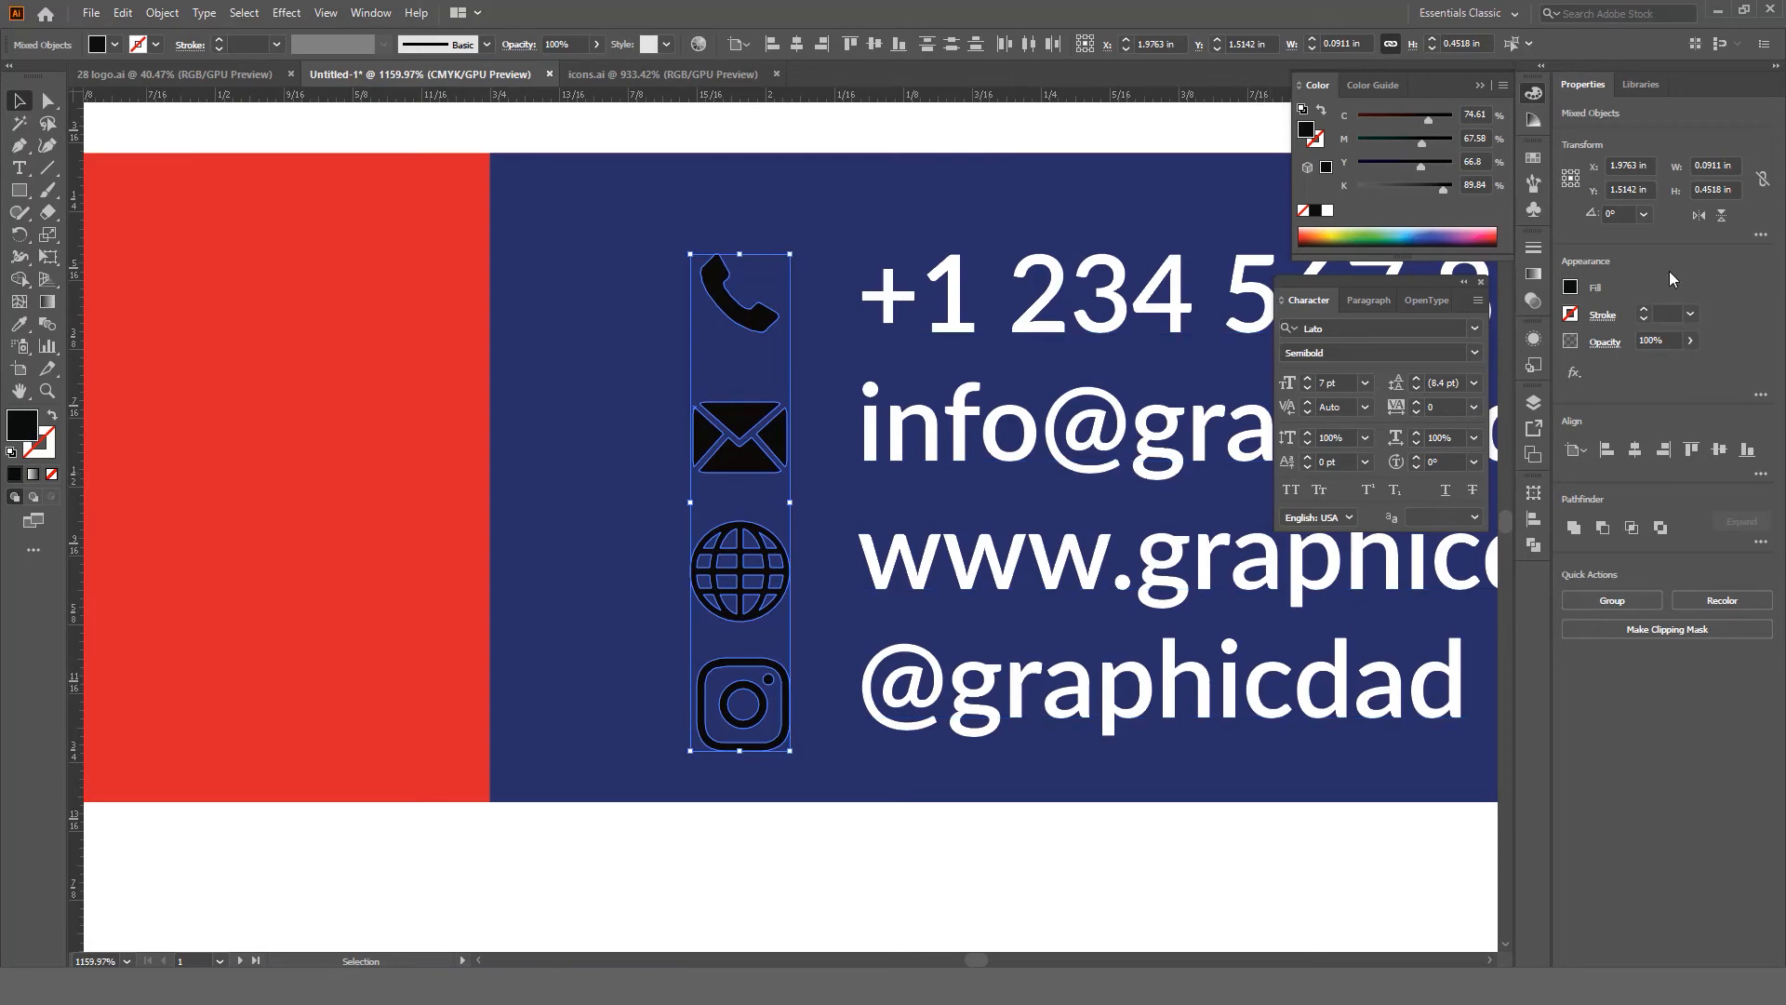
Step: Distribute the four icons by vertical centre, aligned to the selection, using the Align panel
{"action": "left_click", "coordinate": [370, 12]}
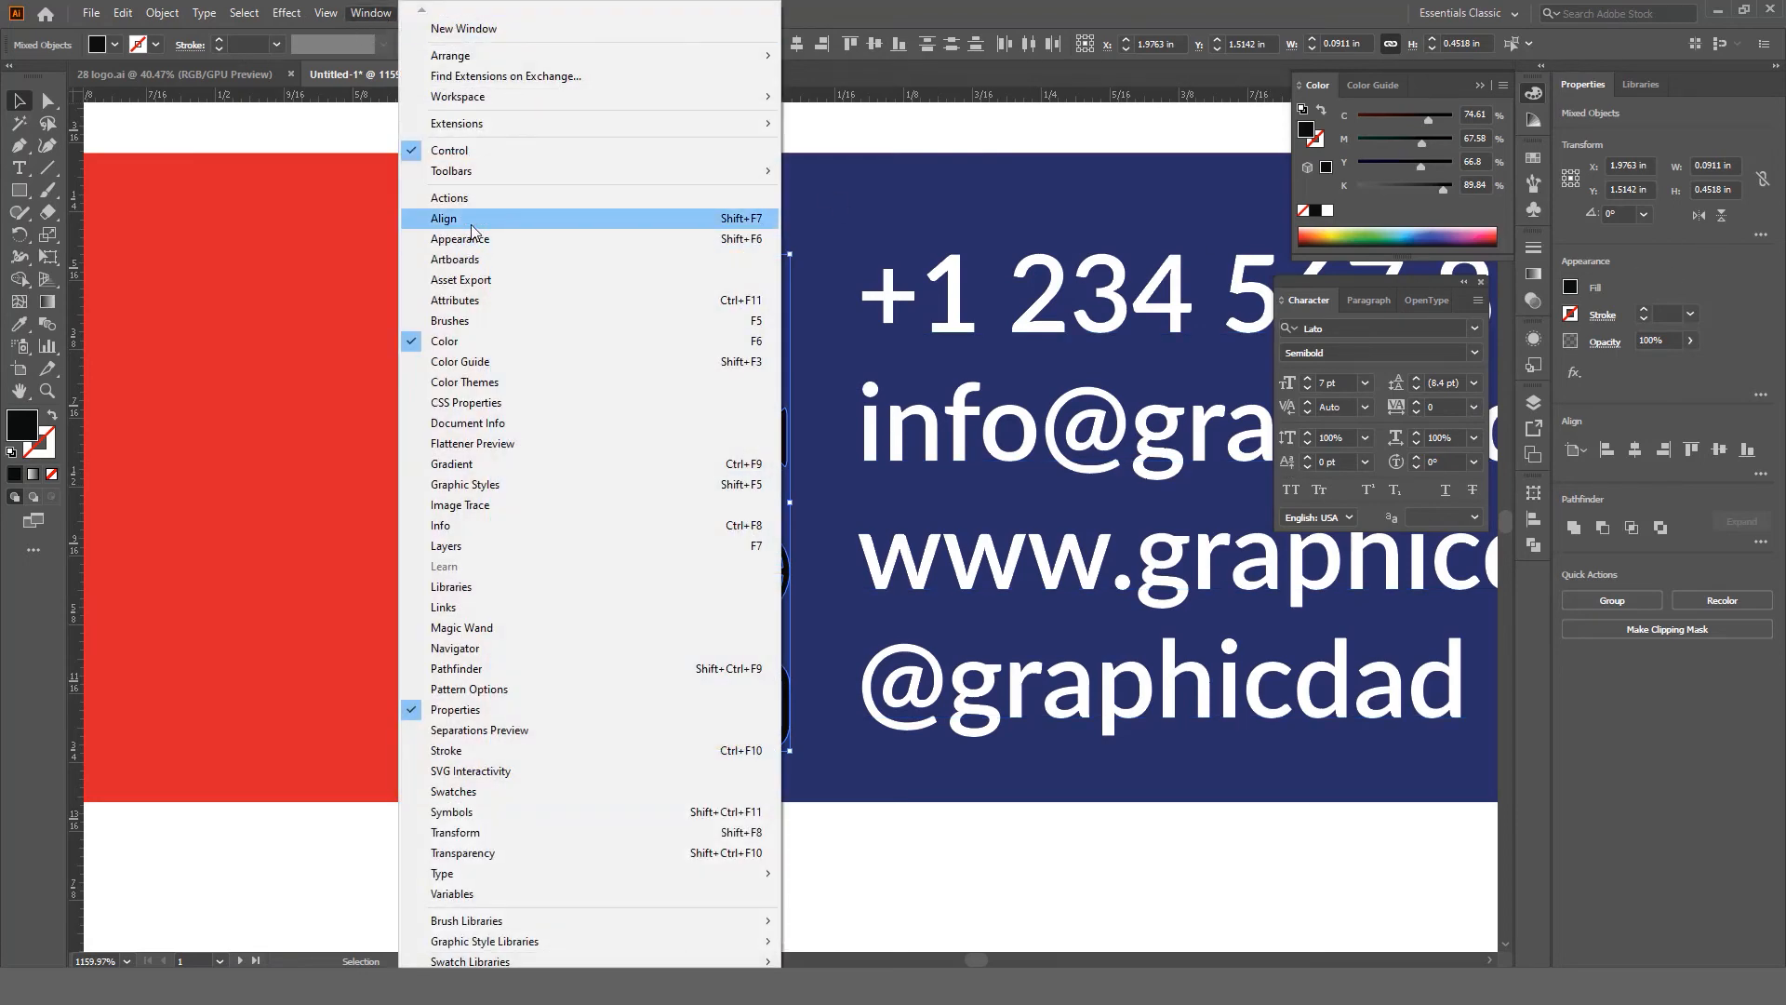
{"action": "left_click", "coordinate": [467, 227]}
{"action": "left_click", "coordinate": [1491, 644]}
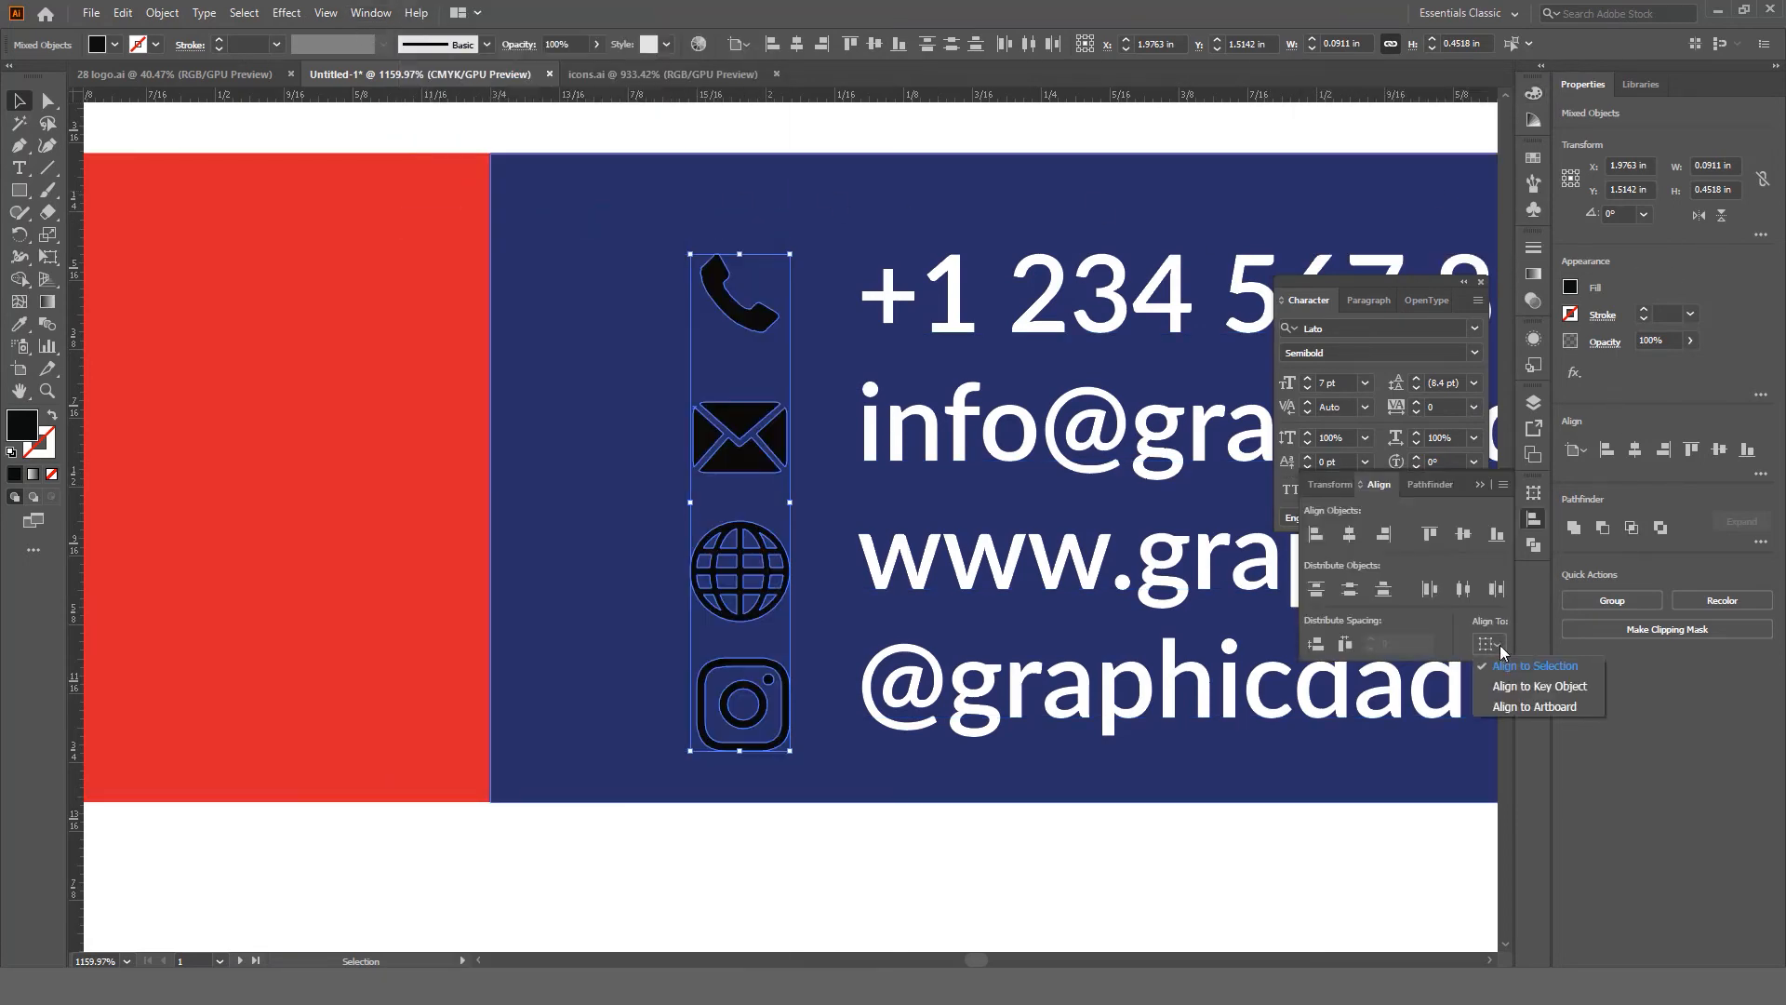
{"action": "left_click", "coordinate": [1551, 666]}
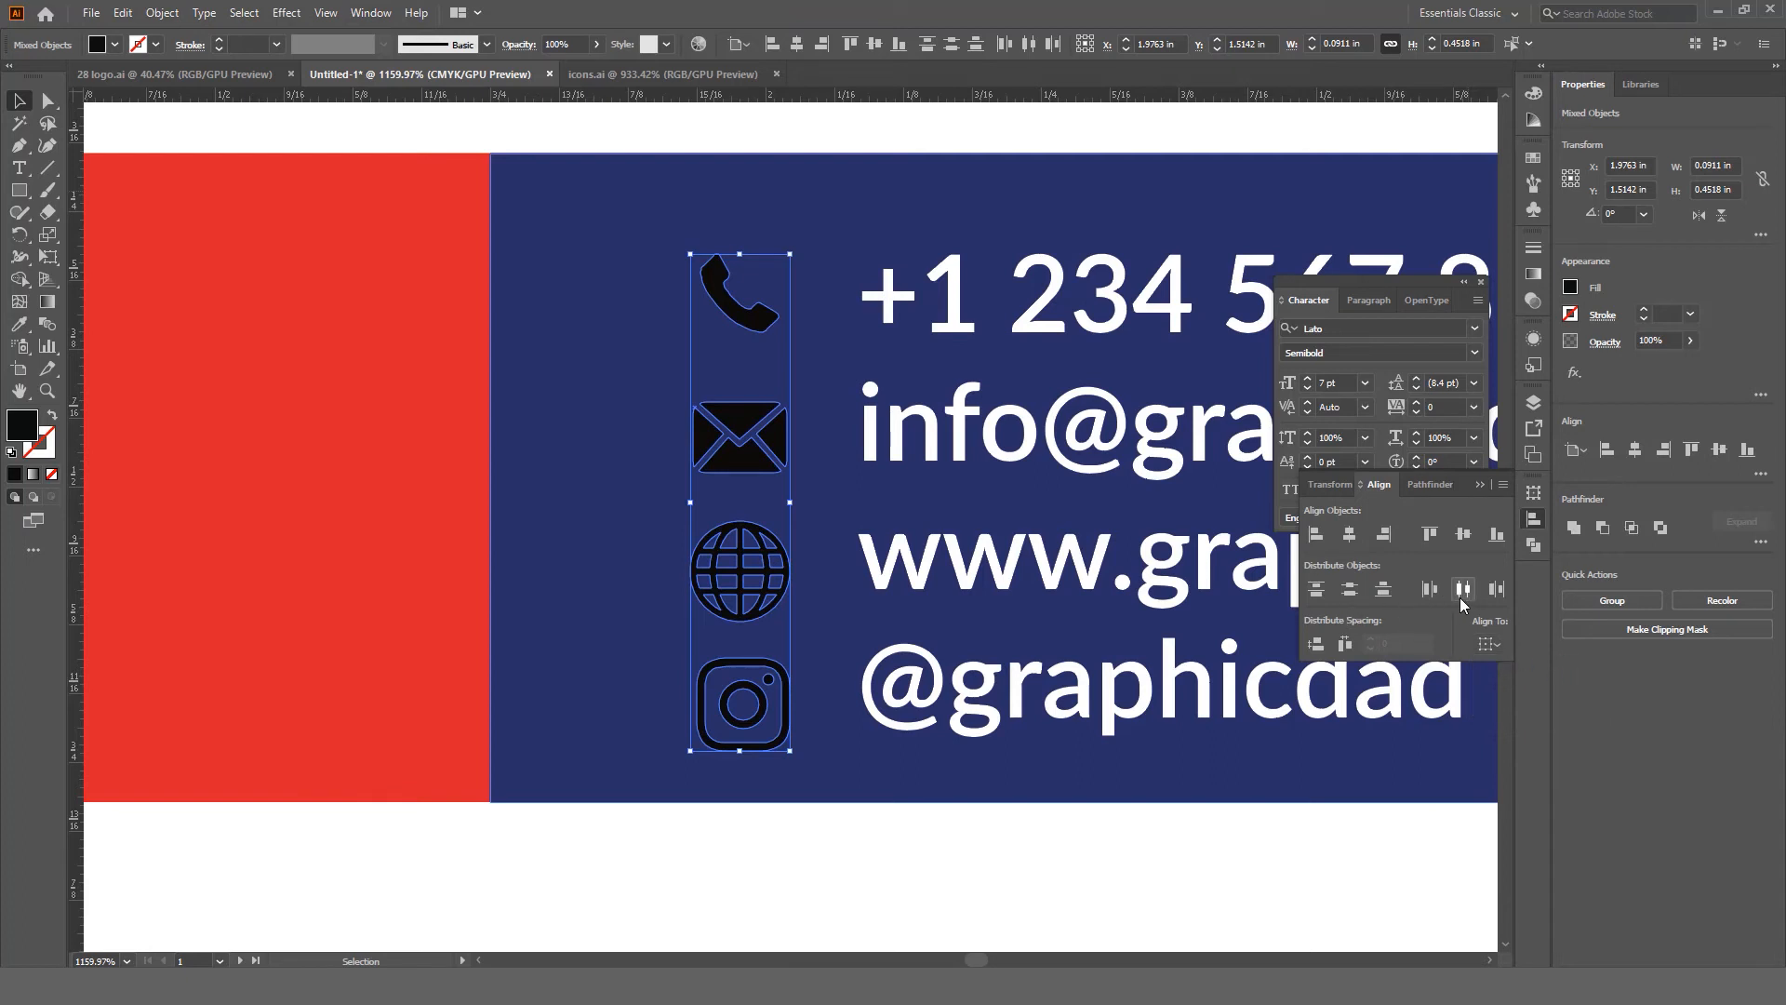
{"action": "left_click", "coordinate": [1347, 594]}
{"action": "key", "text": "ctrl+z"}
{"action": "left_click", "coordinate": [1491, 643]}
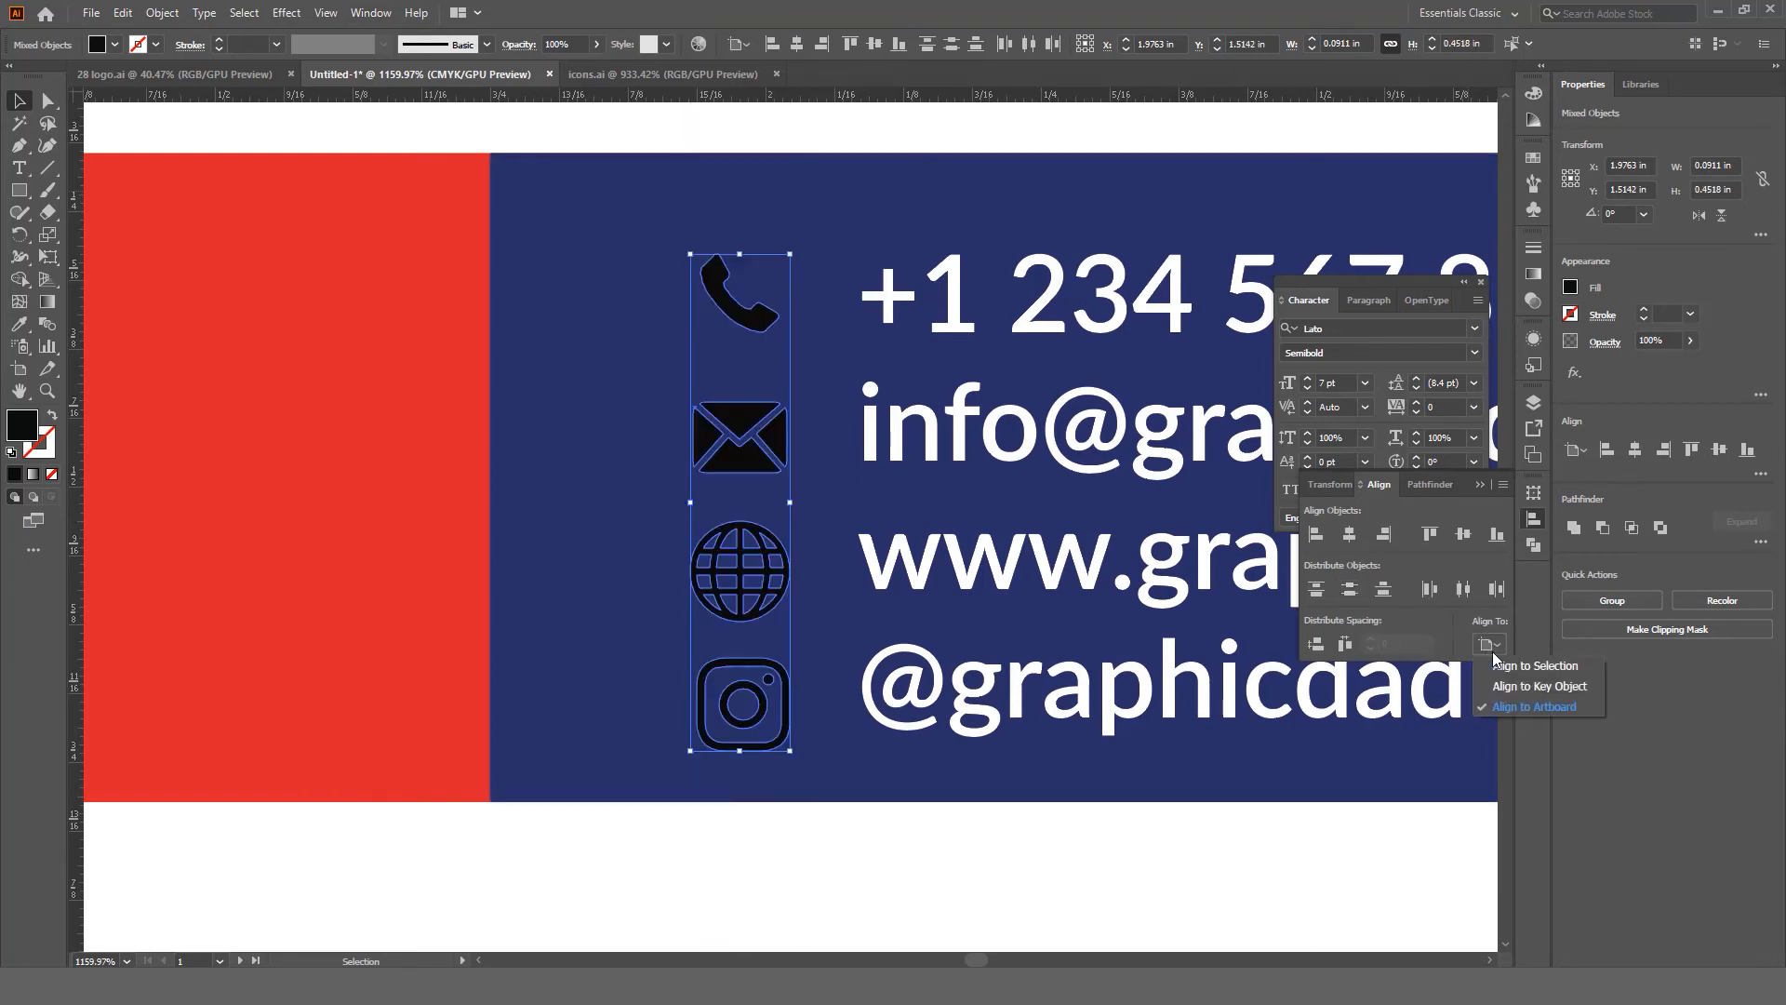
{"action": "left_click", "coordinate": [1503, 664]}
{"action": "left_click", "coordinate": [1356, 590]}
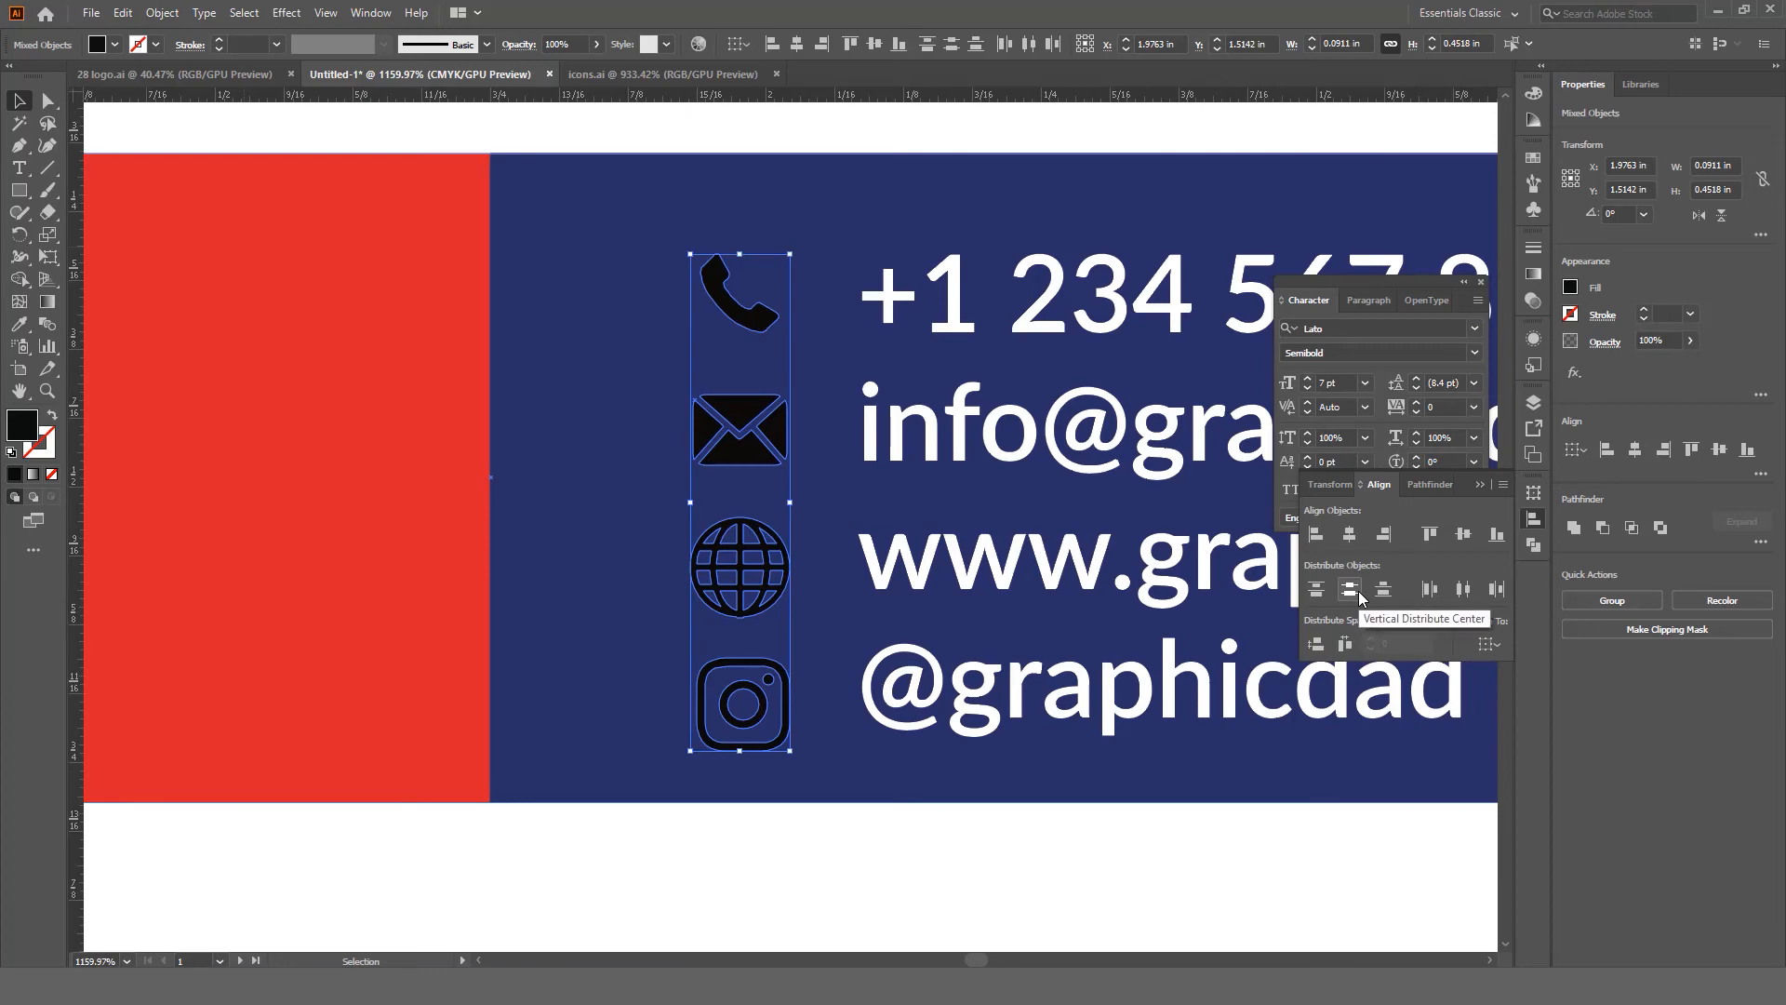
Step: Make the icons white by sampling the contact text colour with the Eyedropper
{"action": "left_click_drag", "start_coordinate": [711, 456], "coordinate": [659, 456]}
{"action": "left_click_drag", "start_coordinate": [803, 471], "coordinate": [812, 494]}
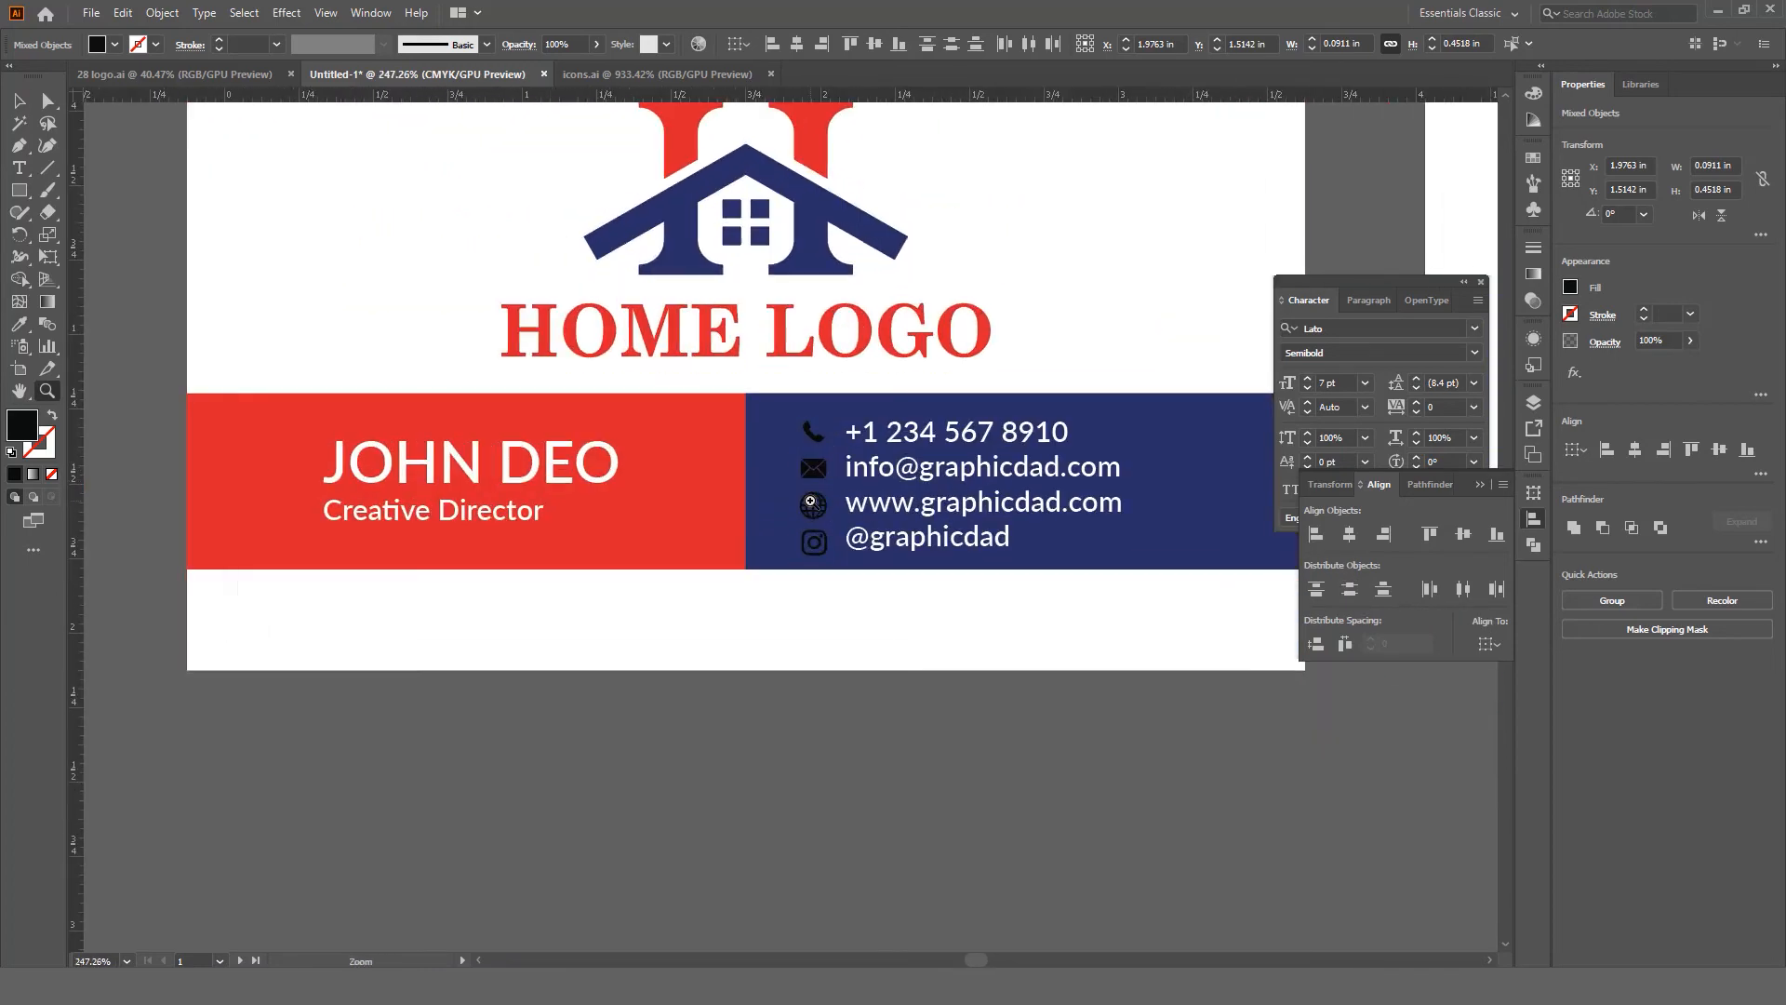
{"action": "left_click", "coordinate": [20, 325]}
{"action": "left_click", "coordinate": [375, 295]}
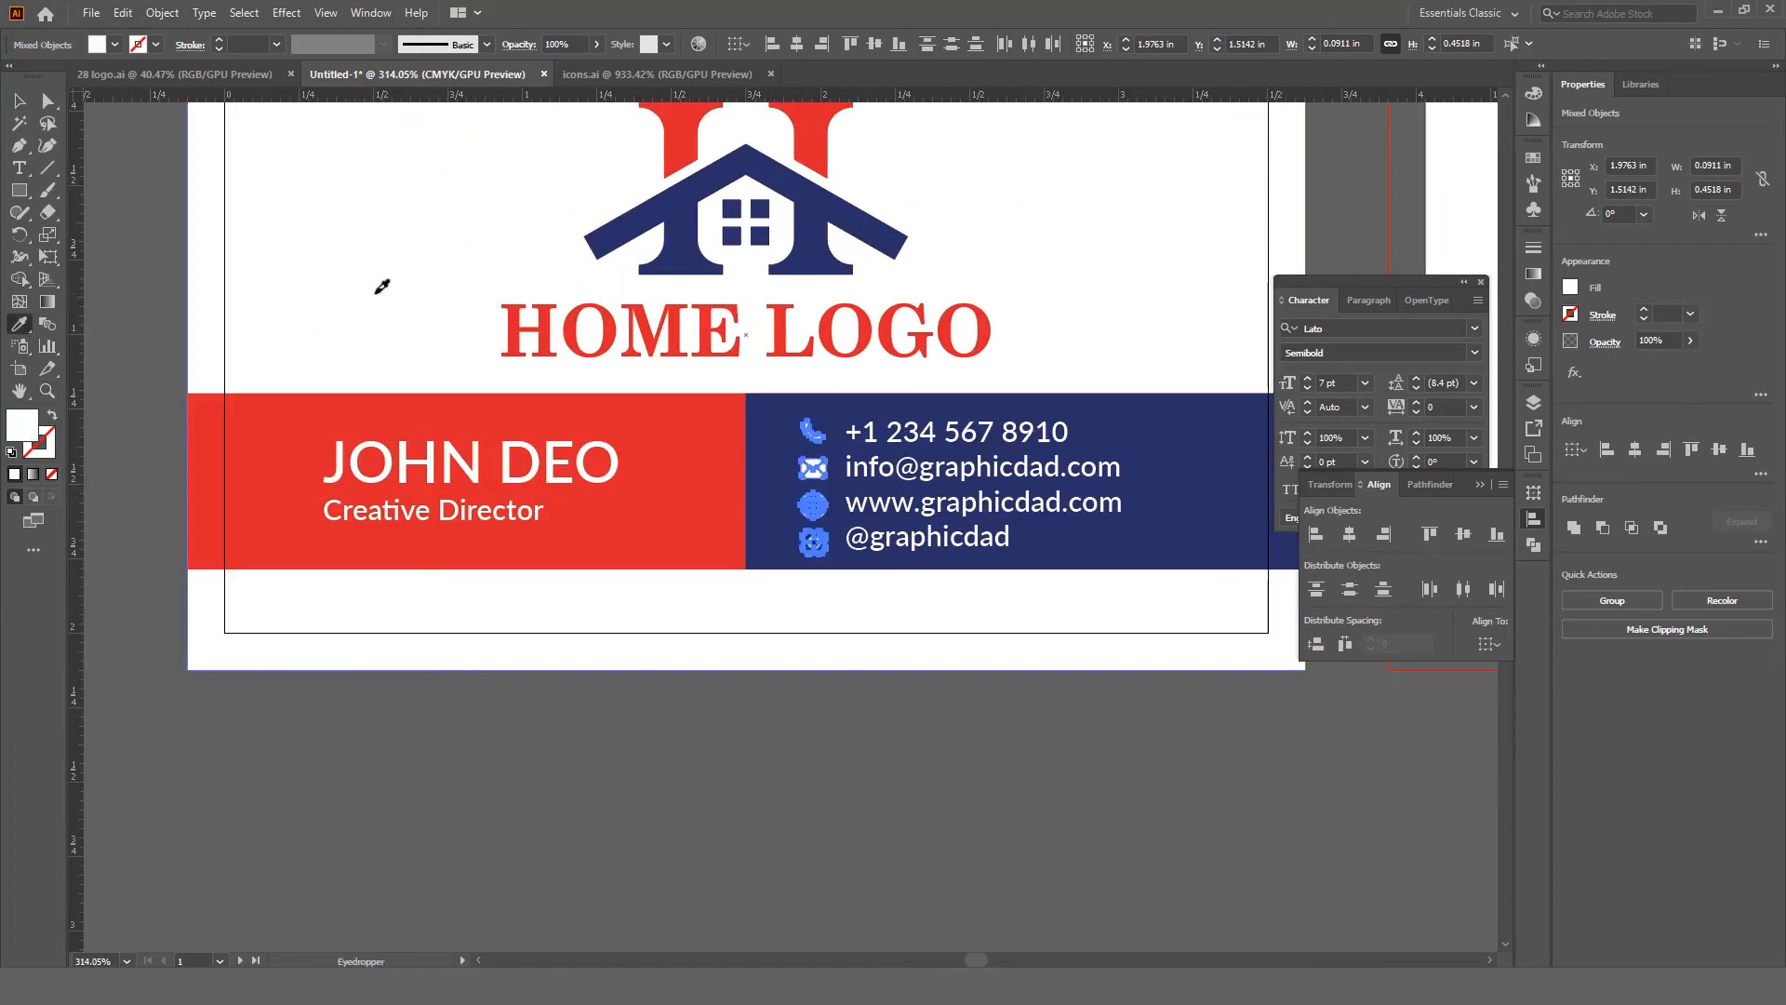
{"action": "key", "text": "v"}
{"action": "left_click", "coordinate": [908, 765]}
{"action": "left_click_drag", "start_coordinate": [944, 593], "coordinate": [917, 662]}
{"action": "left_click_drag", "start_coordinate": [802, 642], "coordinate": [744, 599]}
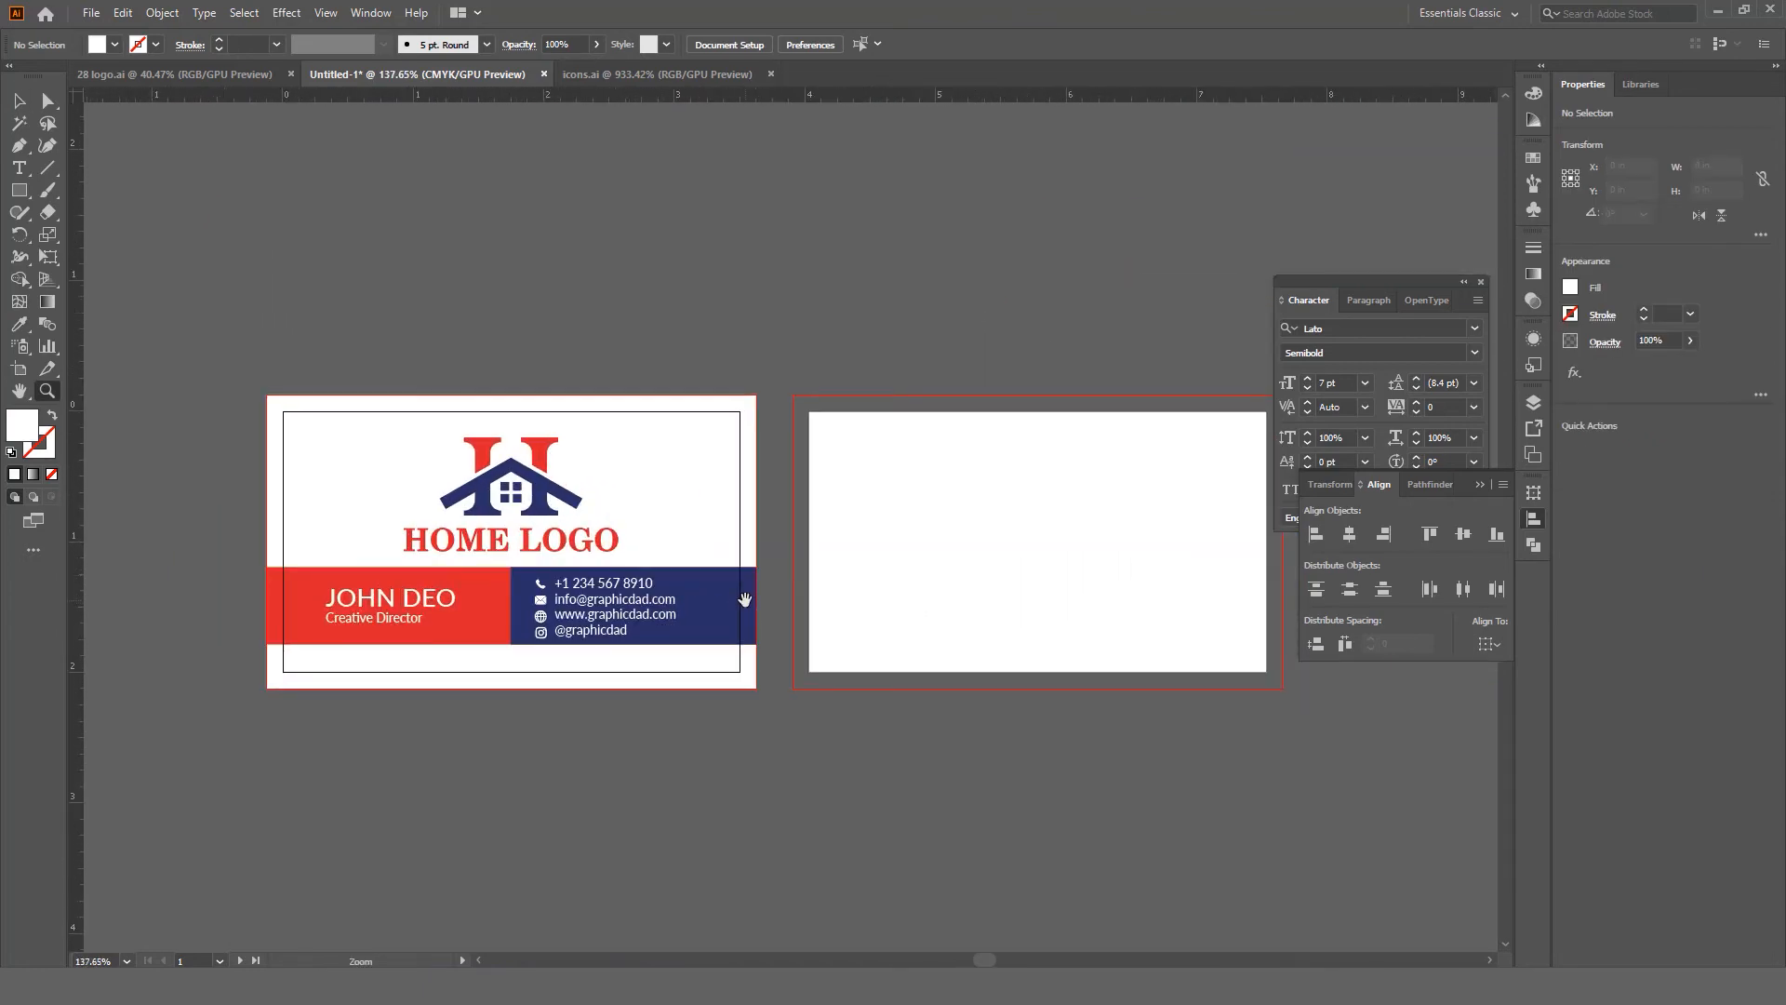
Step: Draw a rectangle over artboard 2 and its bleed, filled with the red of the logo's H
{"action": "left_click_drag", "start_coordinate": [862, 622], "coordinate": [763, 630]}
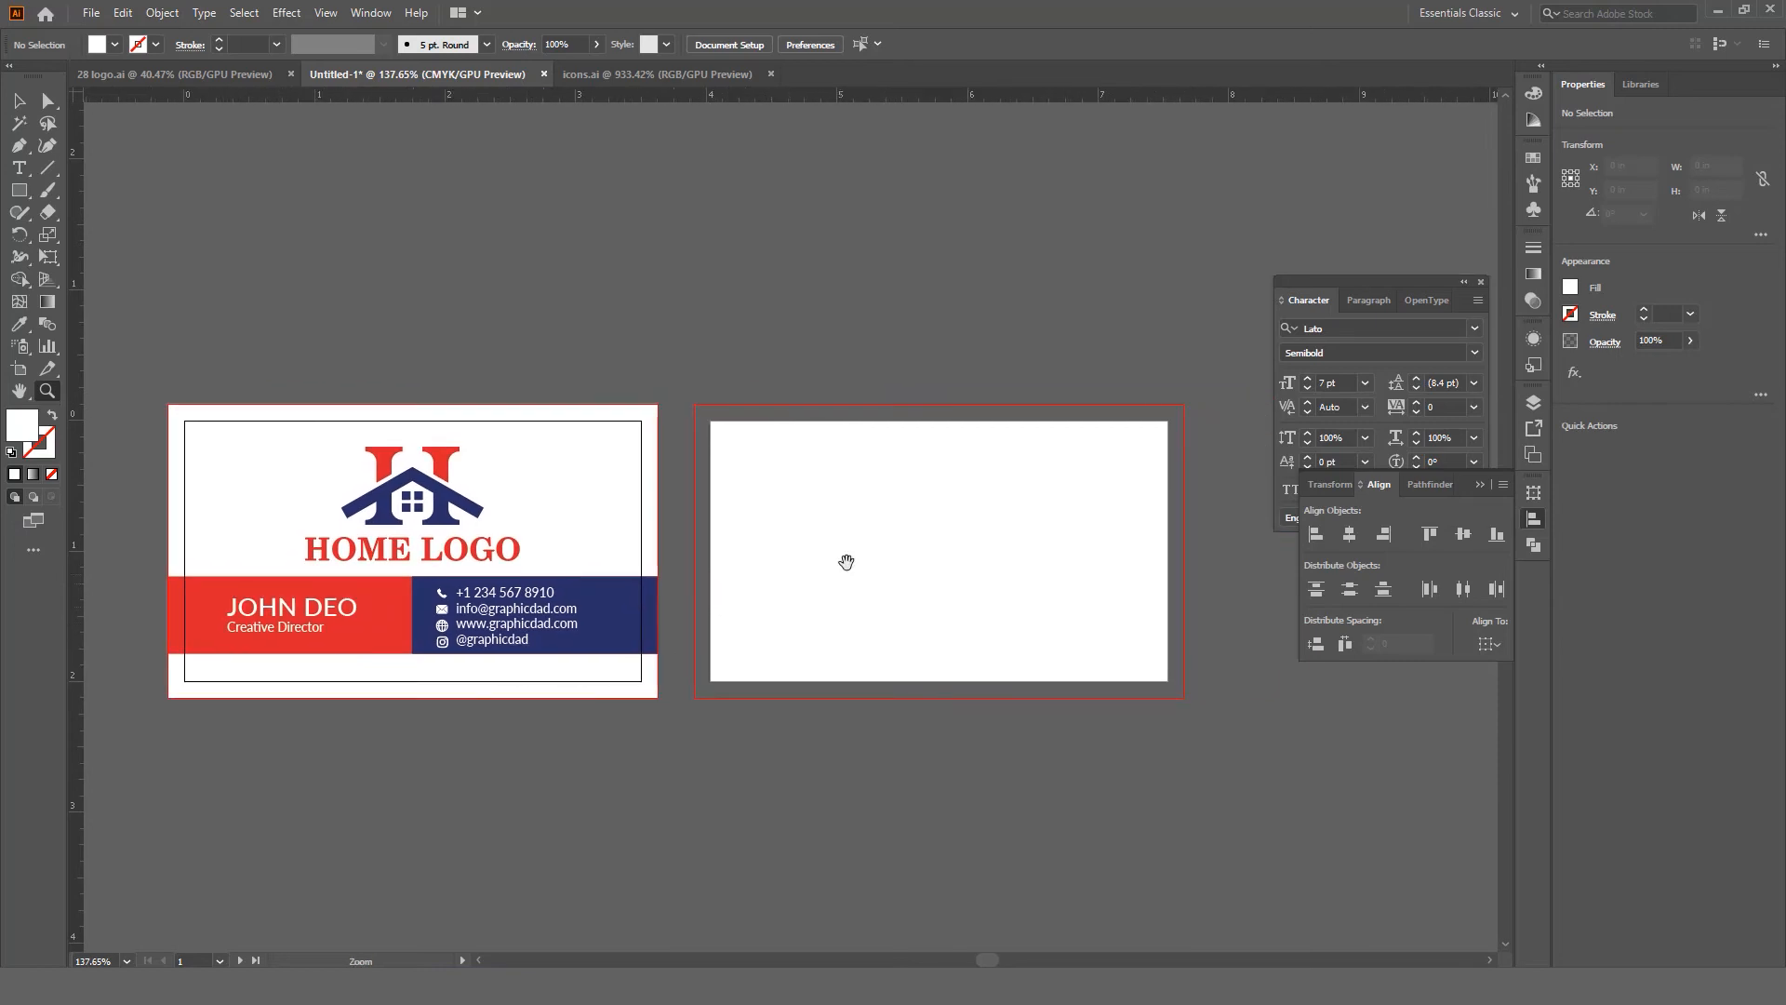
{"action": "mouse_move", "coordinate": [870, 567]}
{"action": "left_mouse_down"}
{"action": "mouse_move", "coordinate": [882, 542]}
{"action": "mouse_move", "coordinate": [958, 549]}
{"action": "mouse_move", "coordinate": [898, 547]}
{"action": "left_mouse_up"}
{"action": "key", "text": "v"}
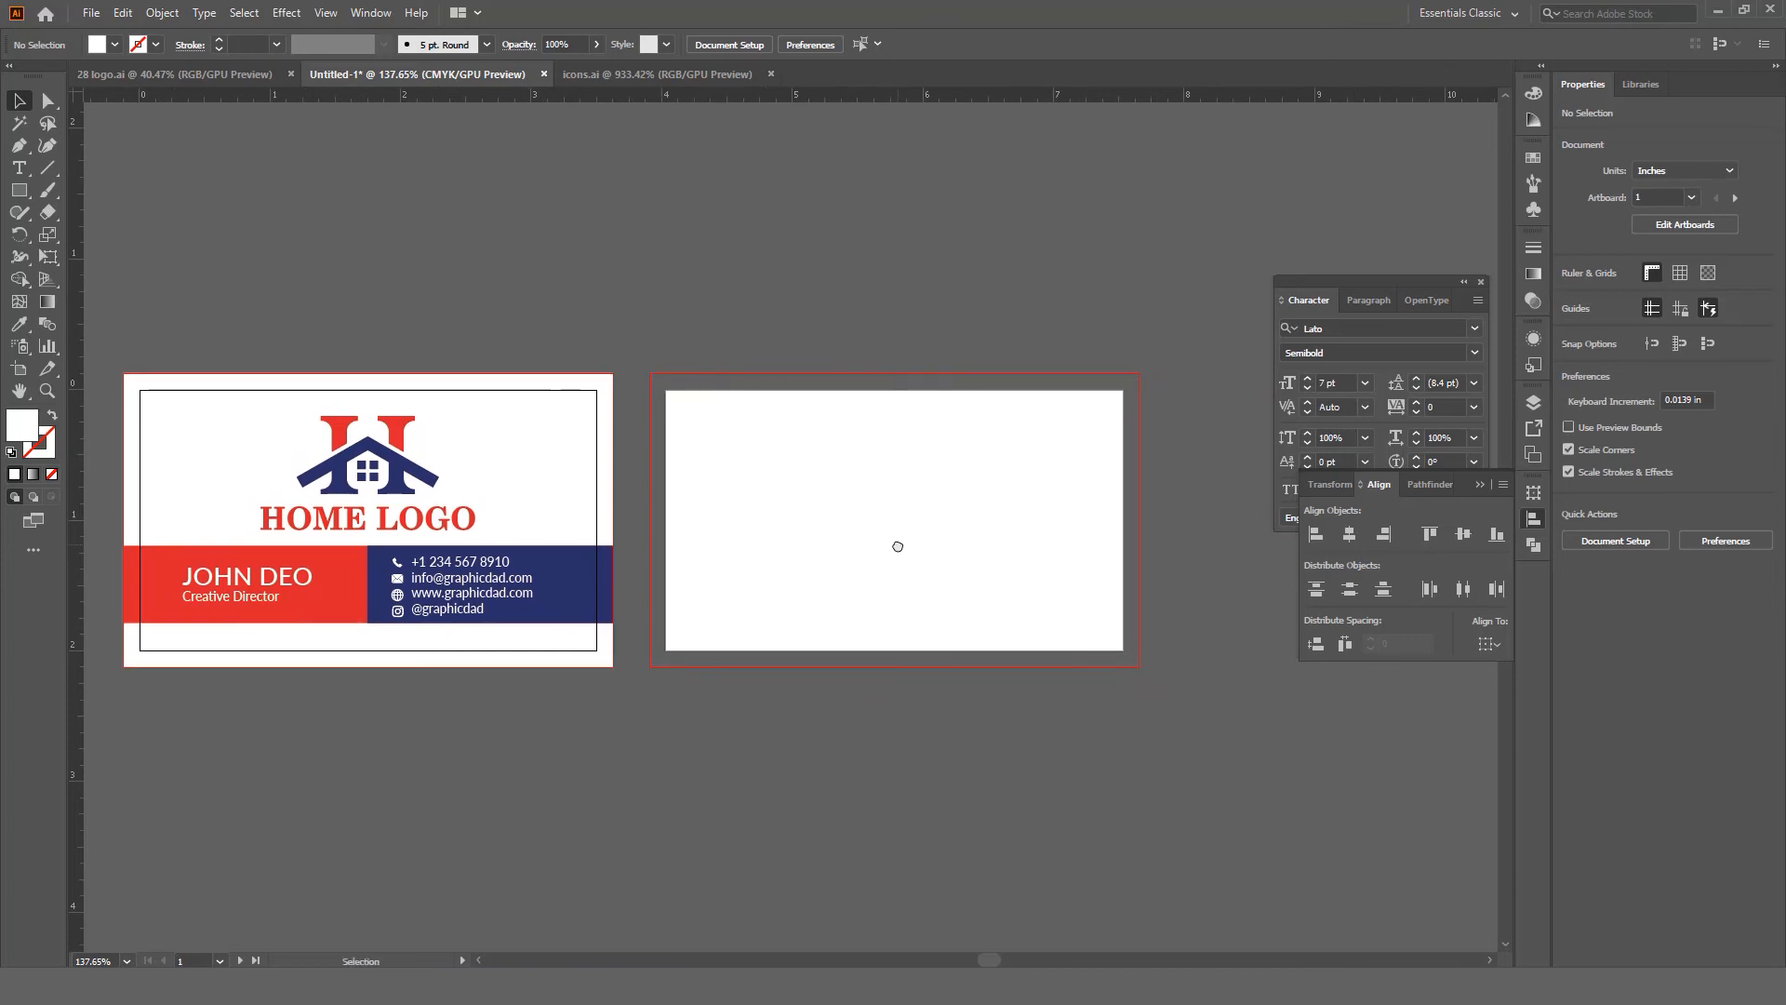
{"action": "left_click", "coordinate": [19, 190]}
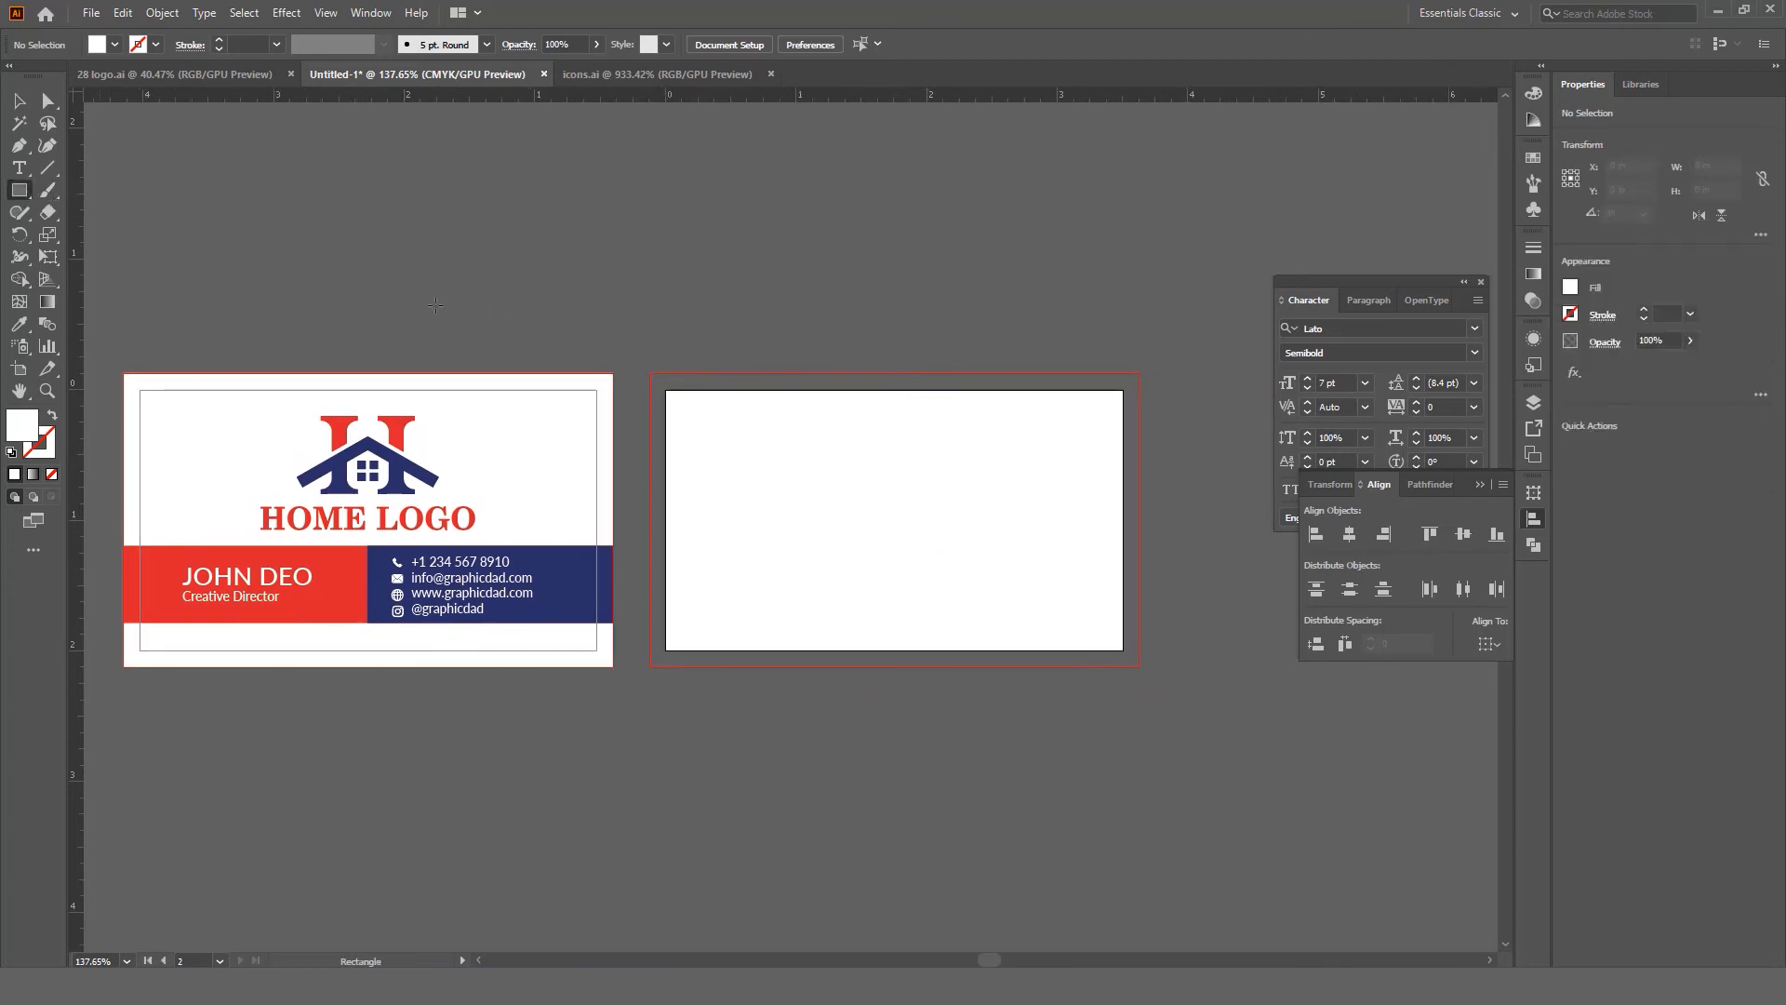
{"action": "left_click_drag", "start_coordinate": [649, 375], "coordinate": [1139, 666]}
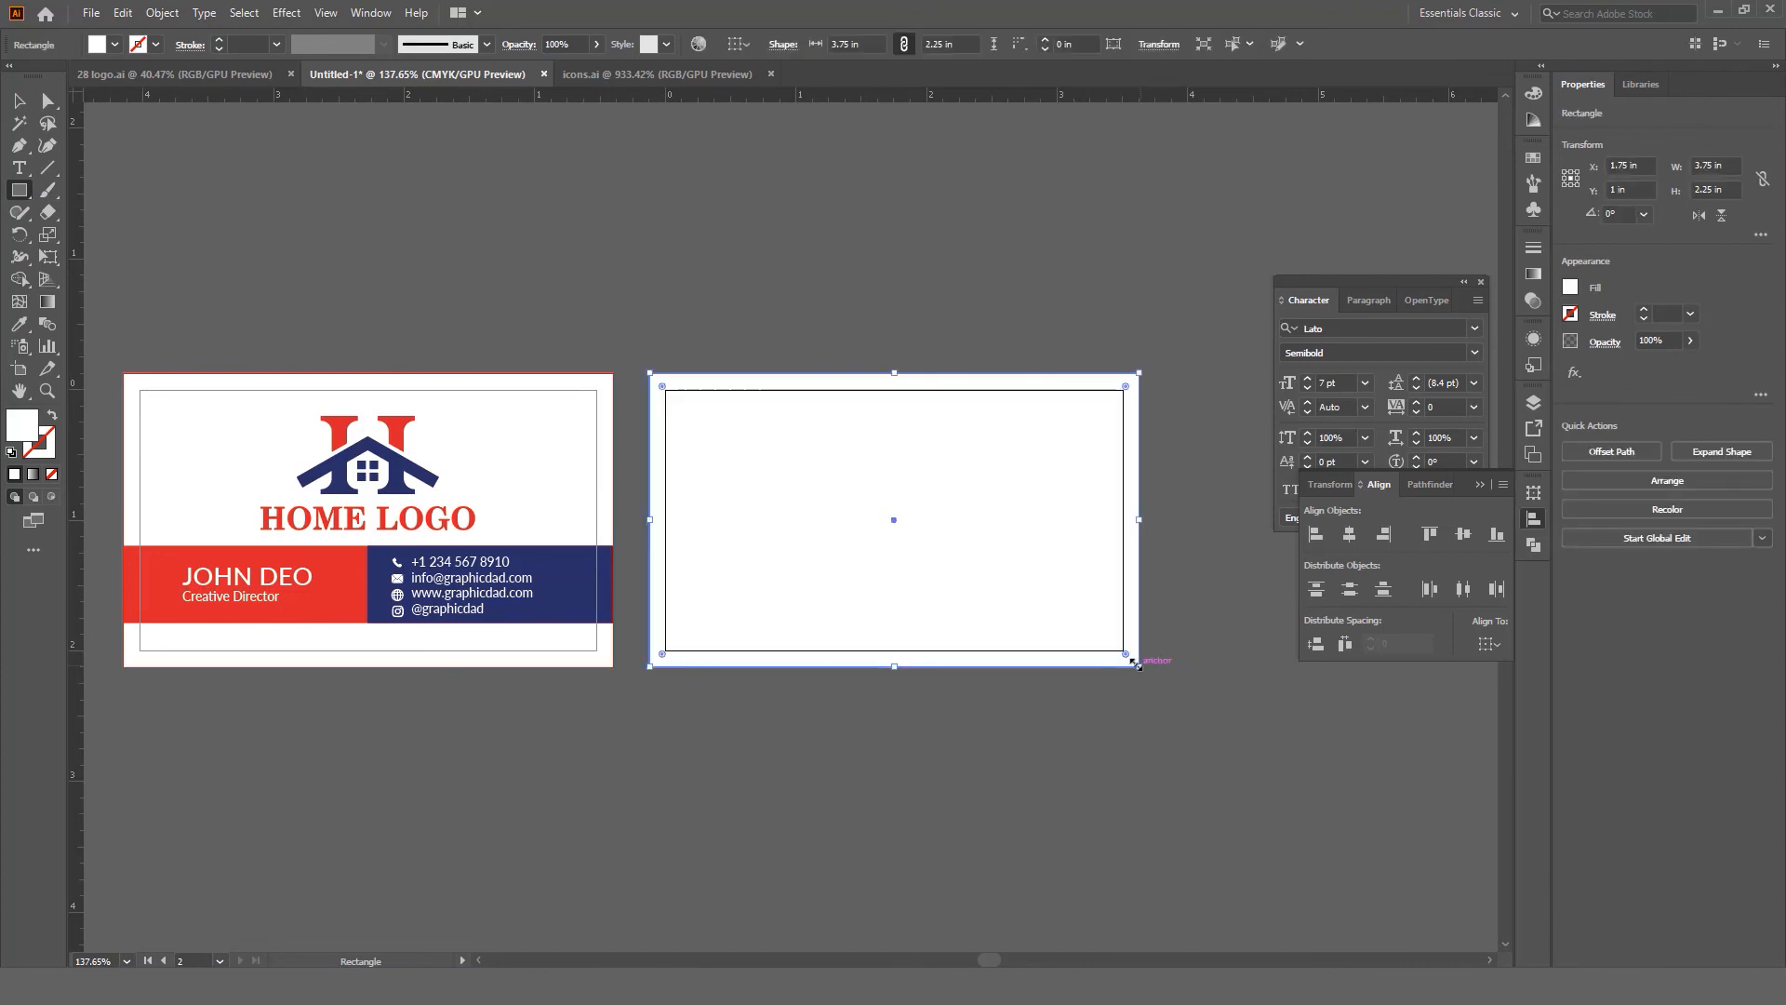
{"action": "left_click", "coordinate": [20, 328]}
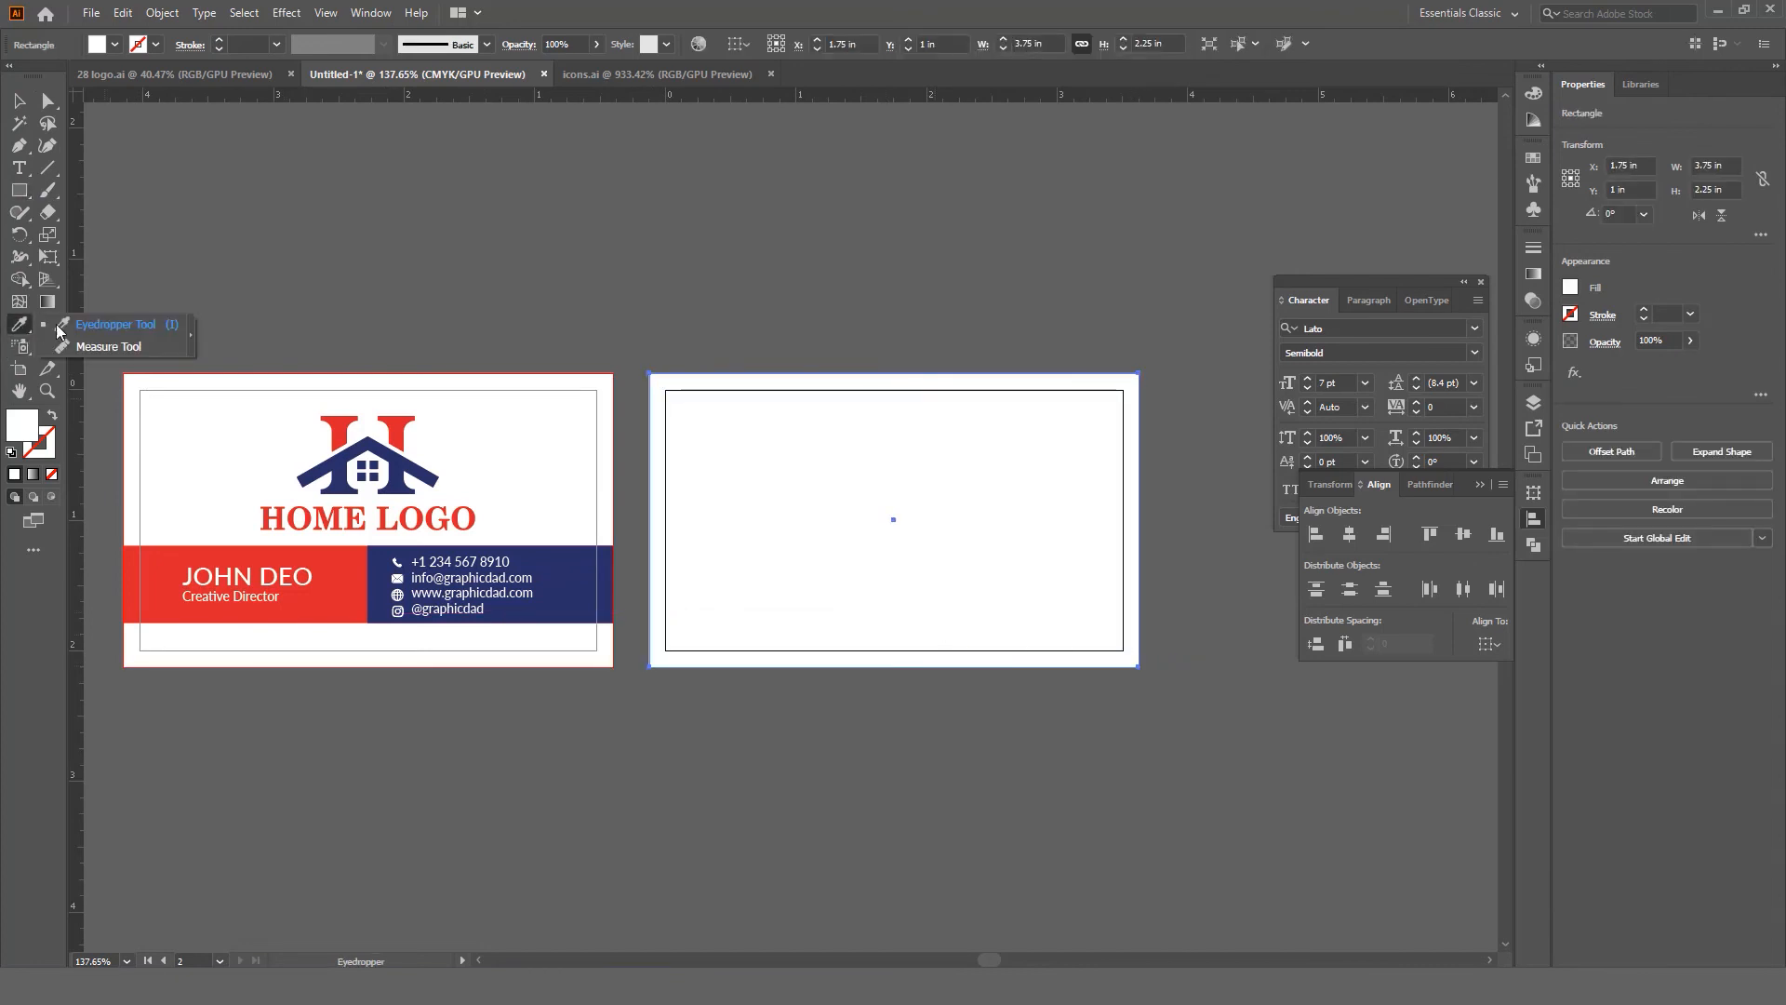
{"action": "left_click", "coordinate": [337, 418]}
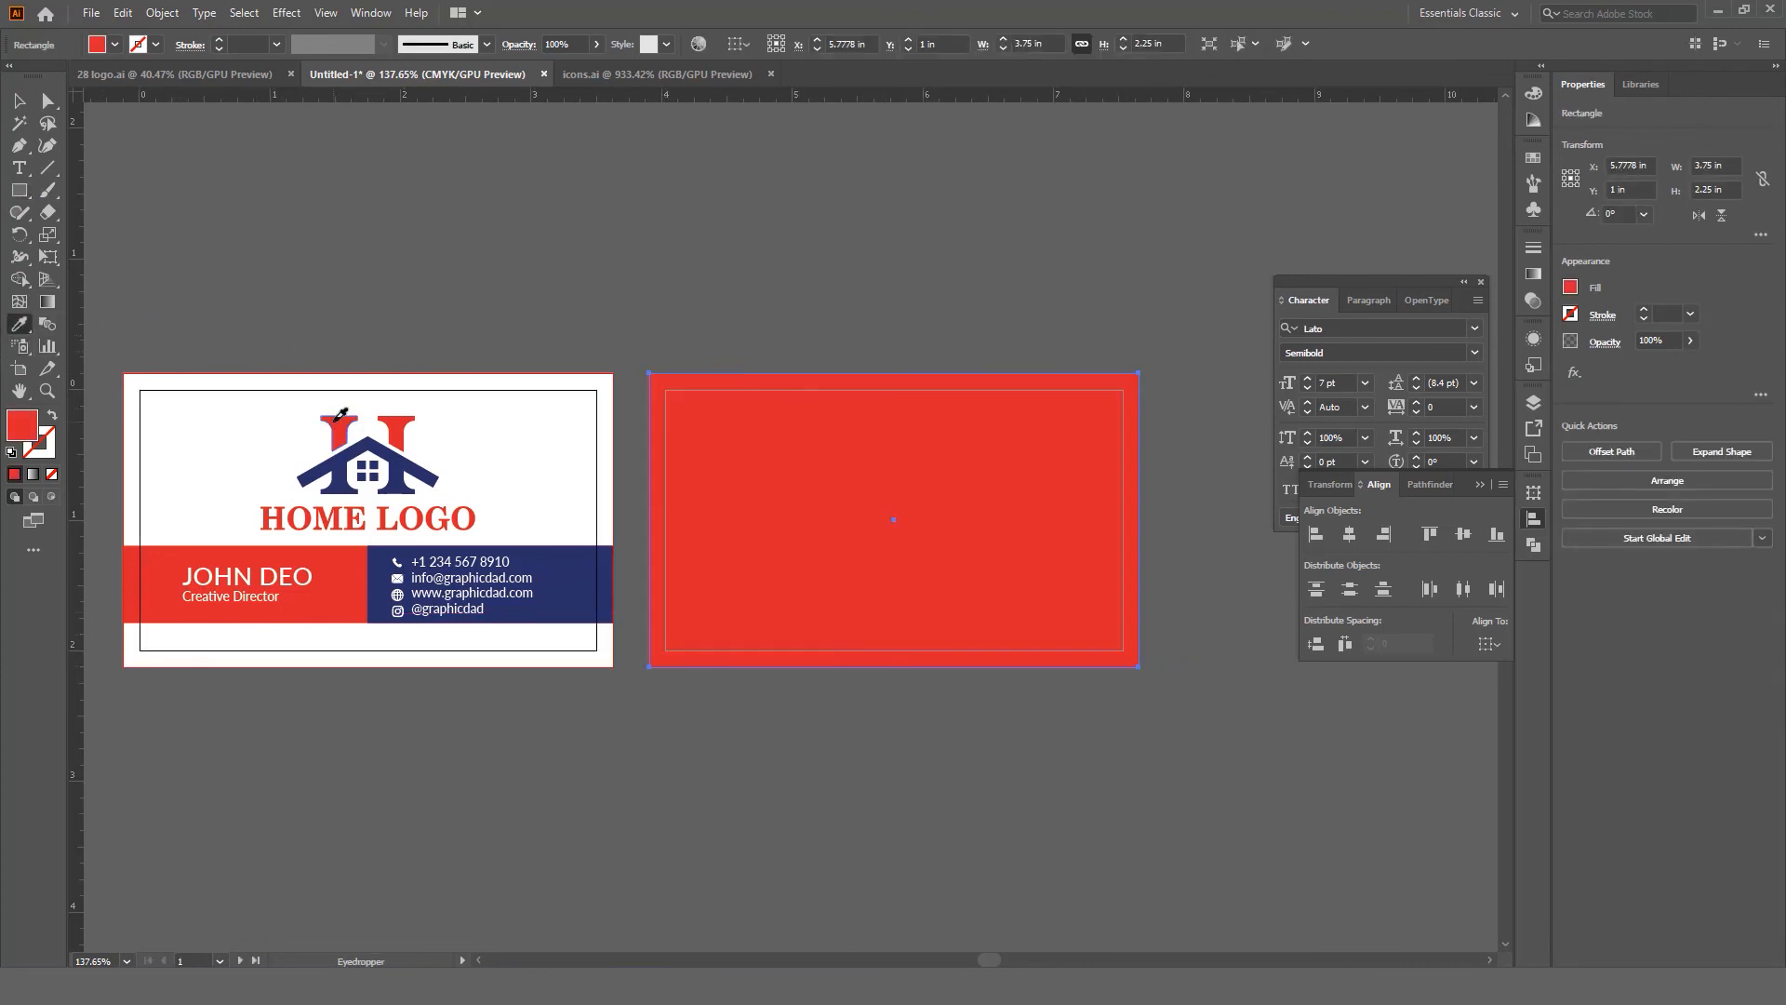
Step: Select the front card's HOME LOGO group
{"action": "key", "text": "v"}
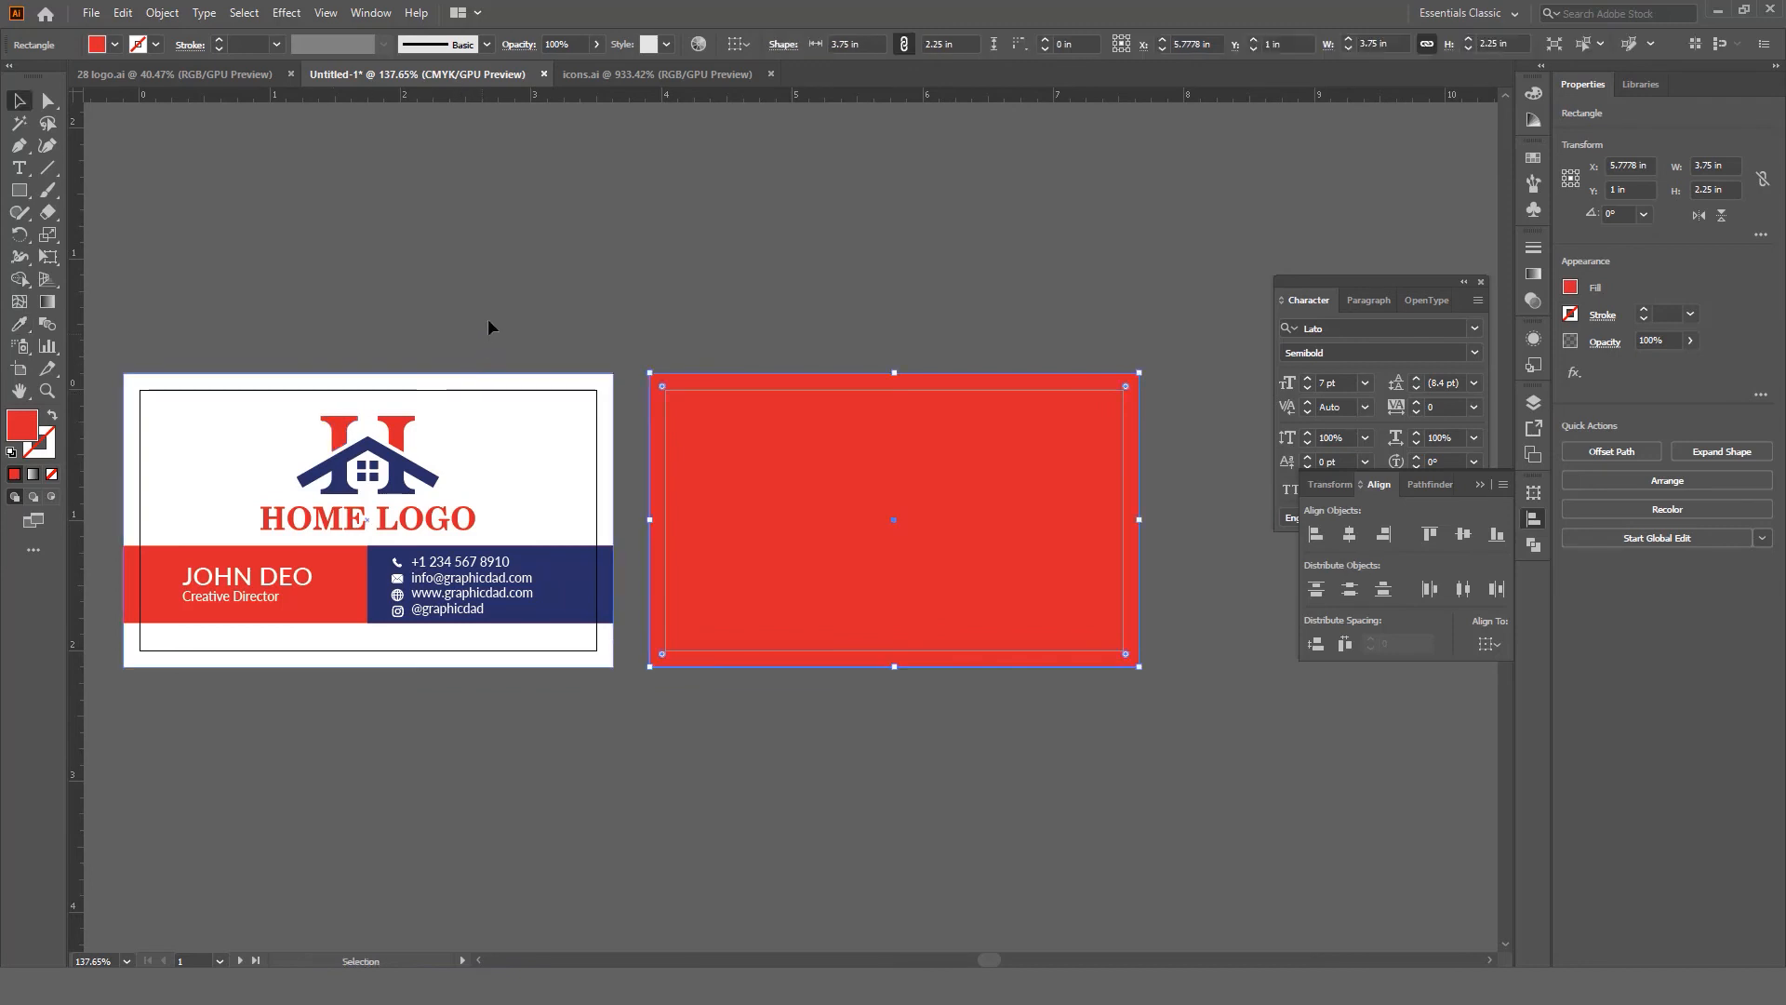
{"action": "left_click", "coordinate": [489, 316]}
{"action": "left_click", "coordinate": [409, 475]}
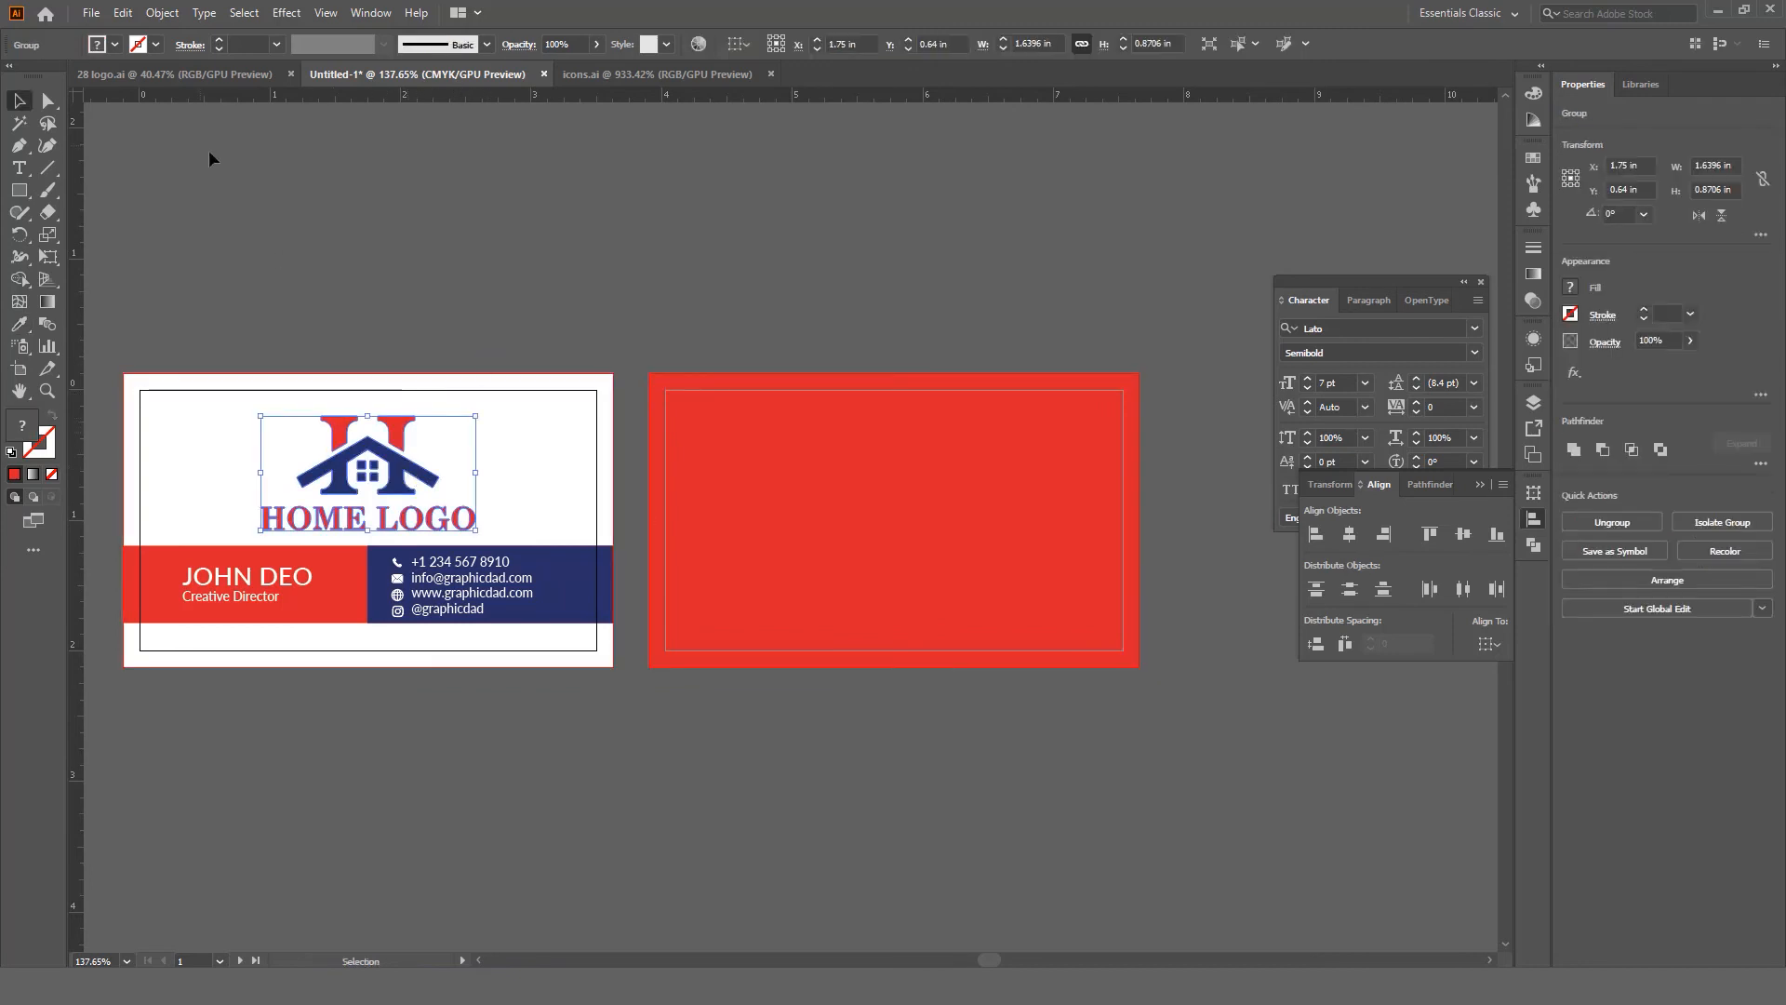
Step: Copy the HOME LOGO group and paste it in front onto the red back card
{"action": "key", "text": "ctrl+c"}
{"action": "key", "text": "a"}
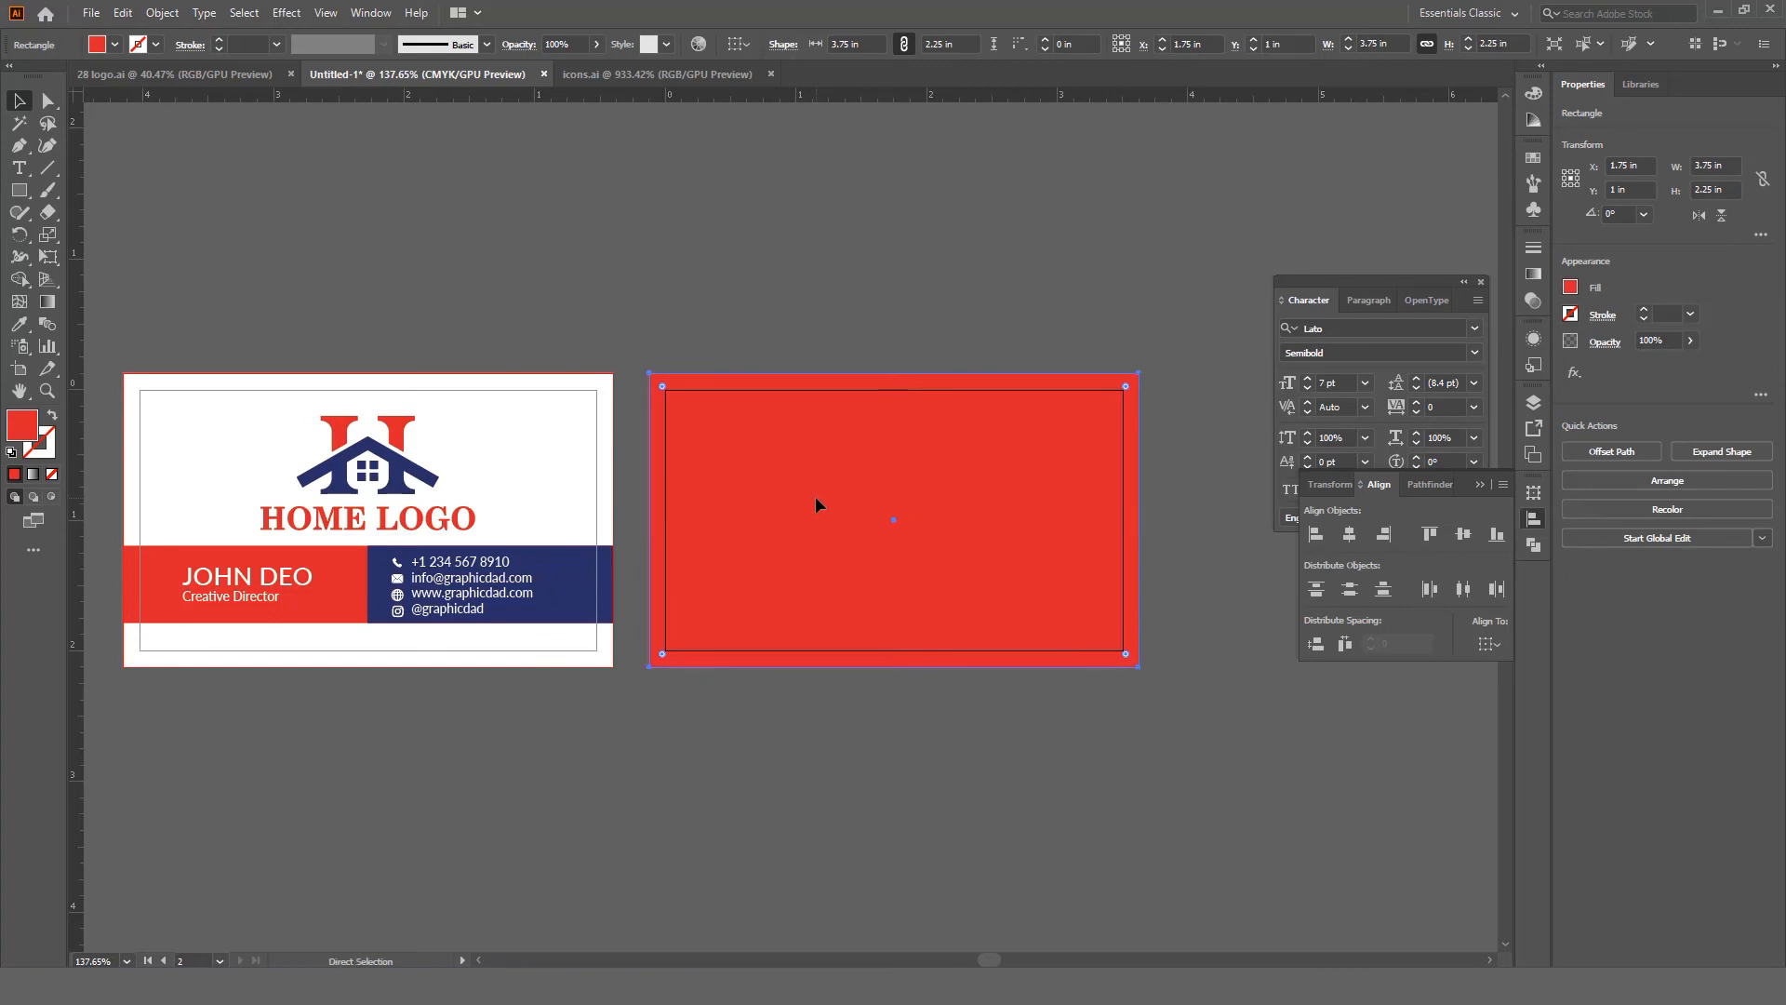
{"action": "key", "text": "ctrl+f"}
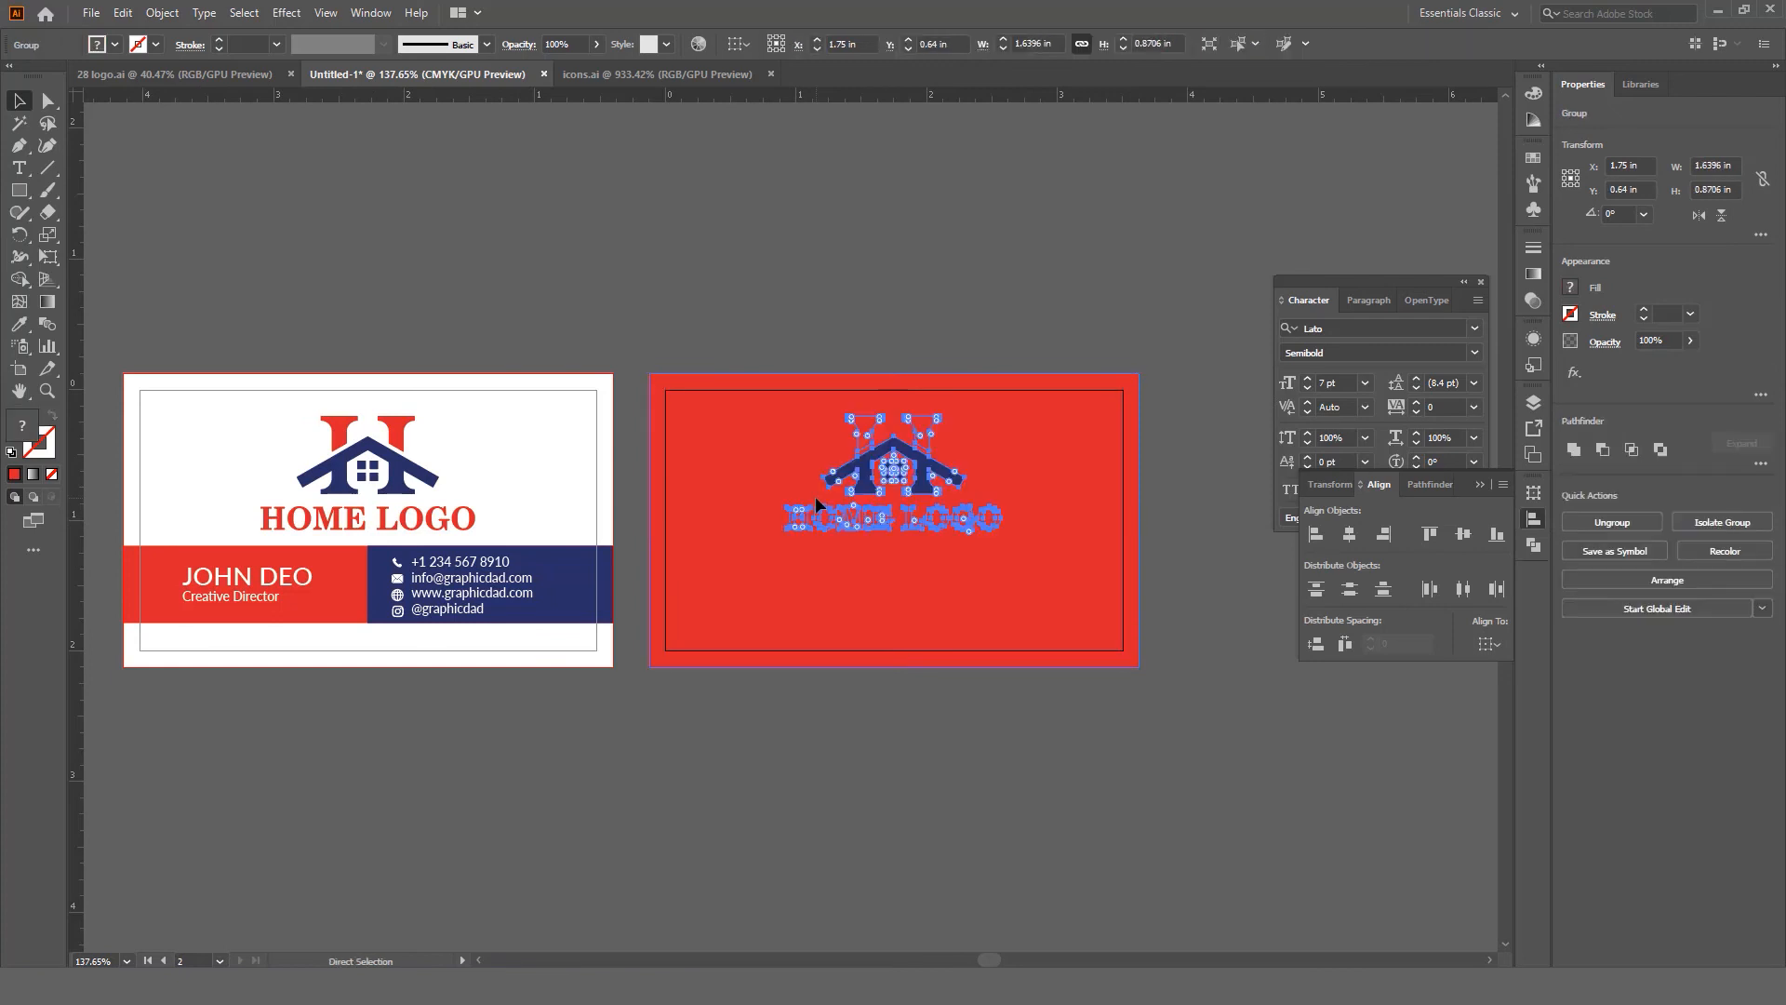
{"action": "key", "text": "z"}
{"action": "left_click_drag", "start_coordinate": [833, 488], "coordinate": [1121, 595]}
{"action": "key", "text": "space"}
{"action": "left_click_drag", "start_coordinate": [1127, 598], "coordinate": [920, 598]}
{"action": "key", "text": "v"}
Step: Inside the pasted logo group, set the H top and HOME LOGO lettering to white via the Color panel
{"action": "left_click", "coordinate": [794, 409]}
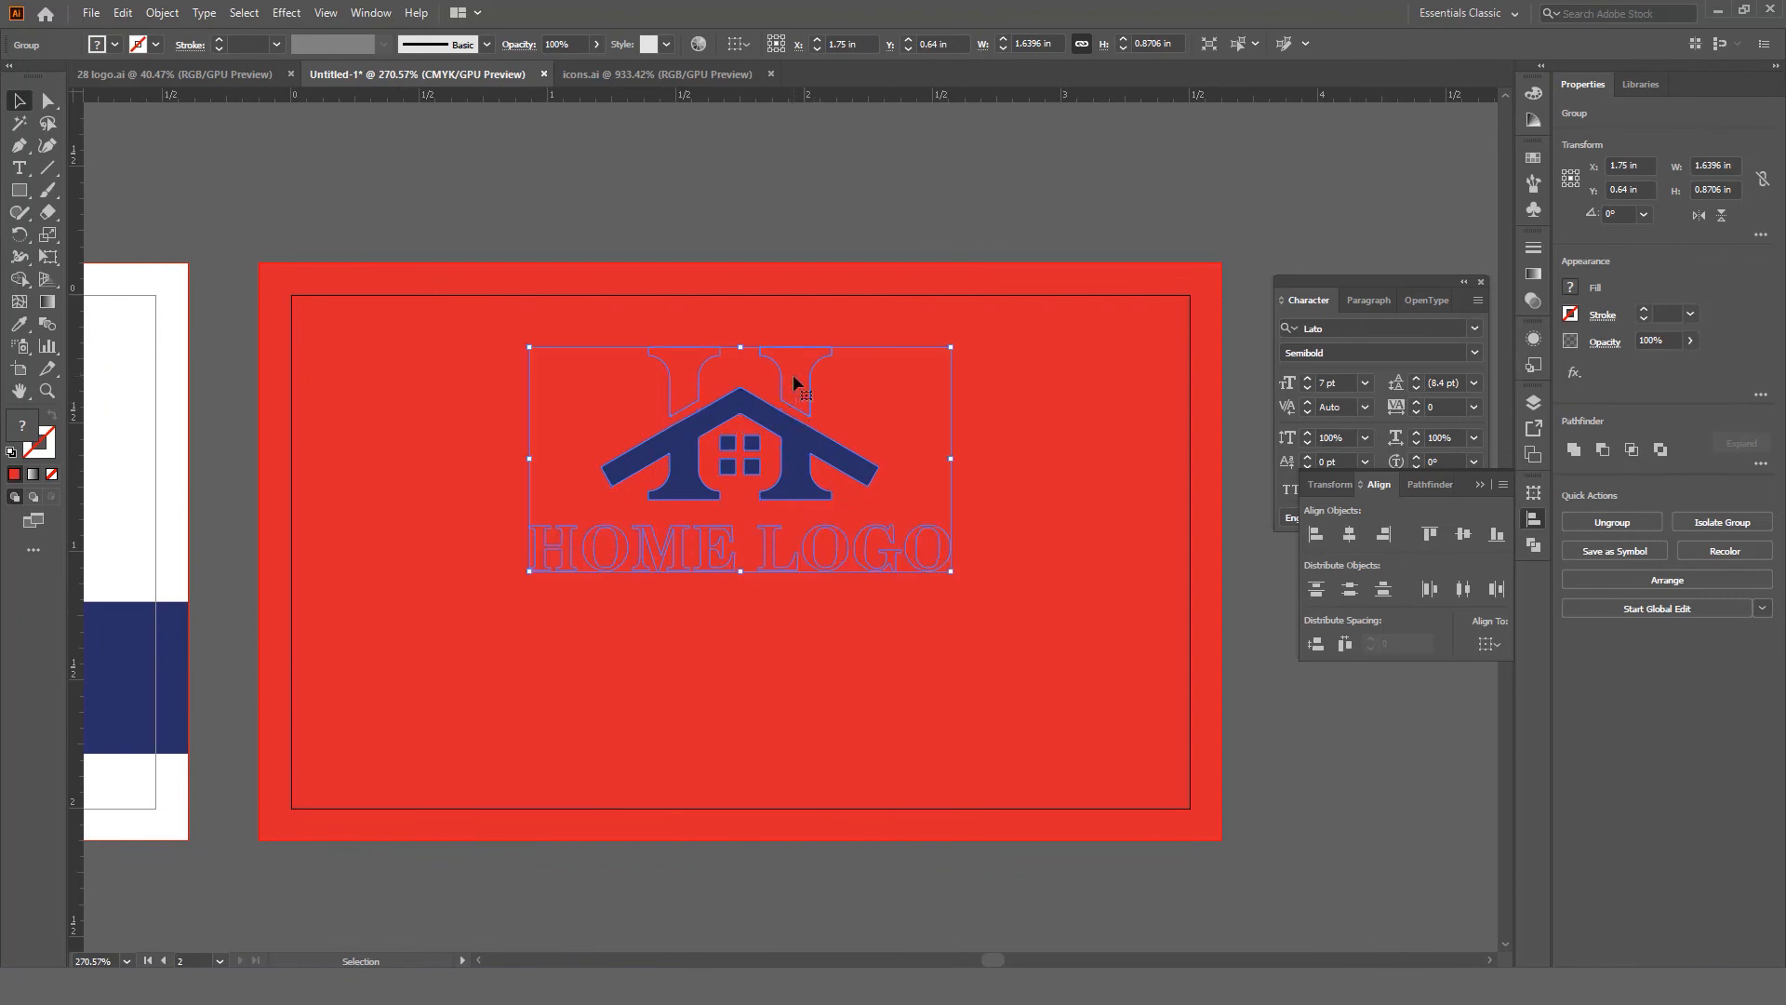
{"action": "double_click", "coordinate": [793, 381]}
{"action": "left_click", "coordinate": [790, 372]}
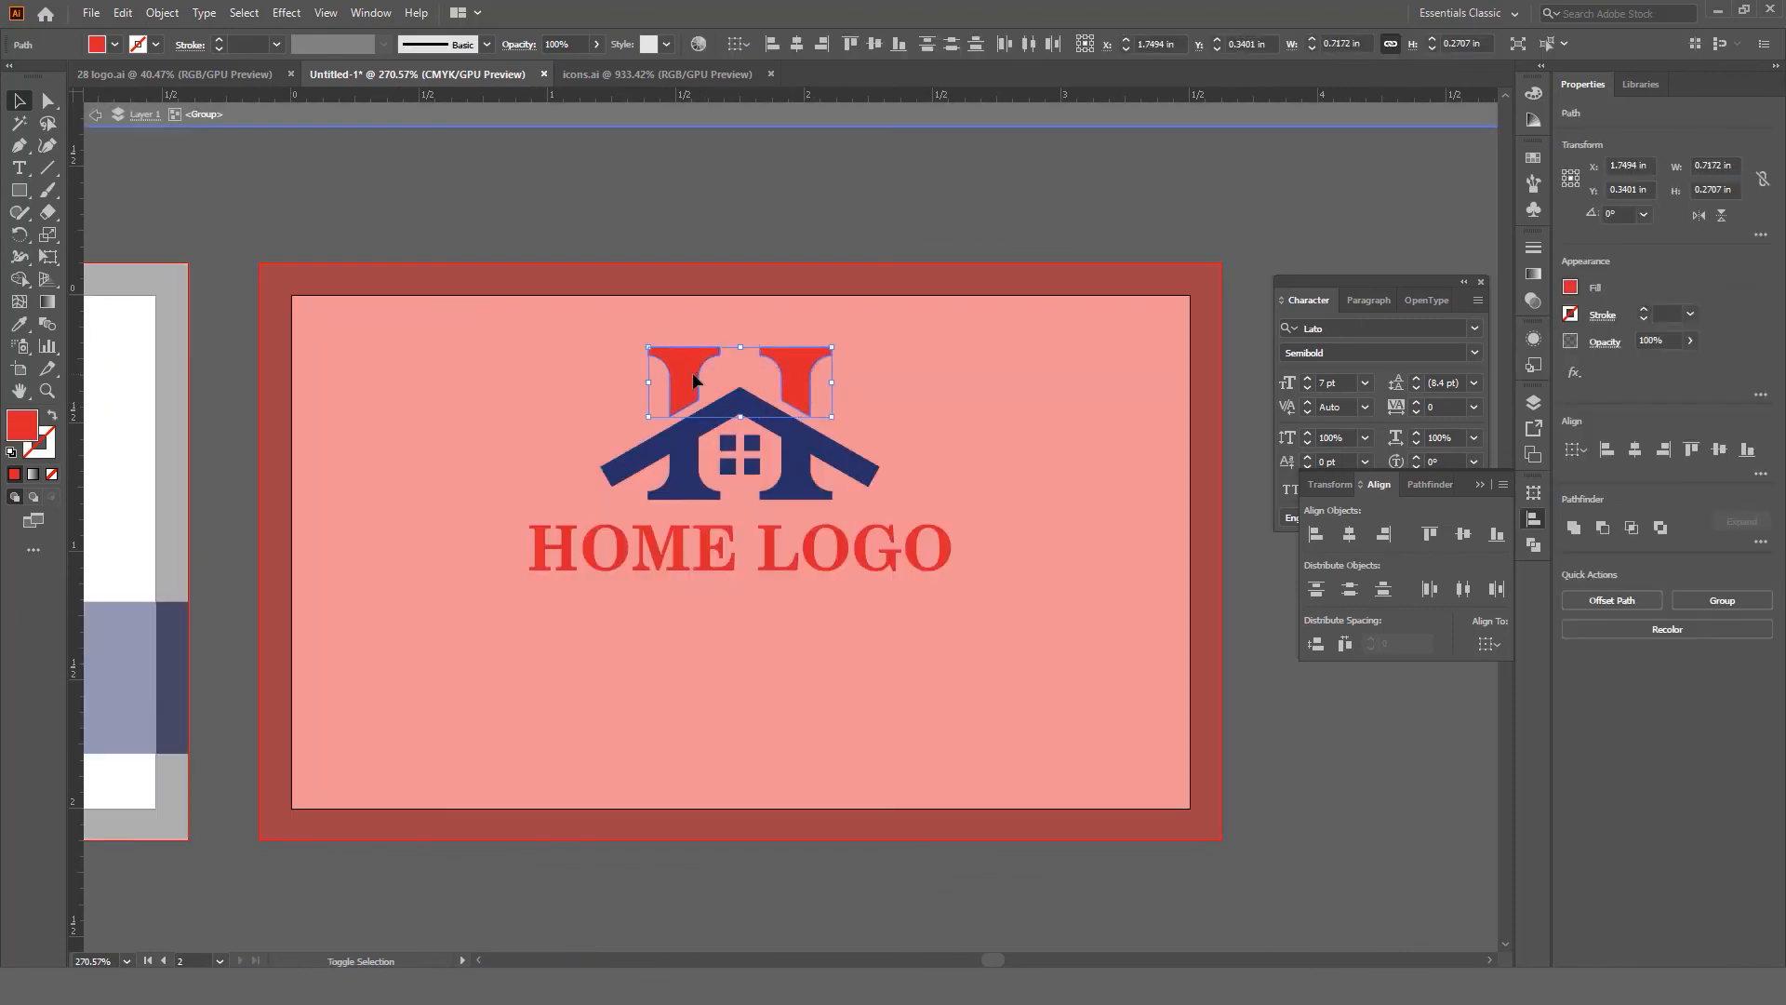
{"action": "left_click", "coordinate": [382, 17]}
{"action": "left_click", "coordinate": [642, 341]}
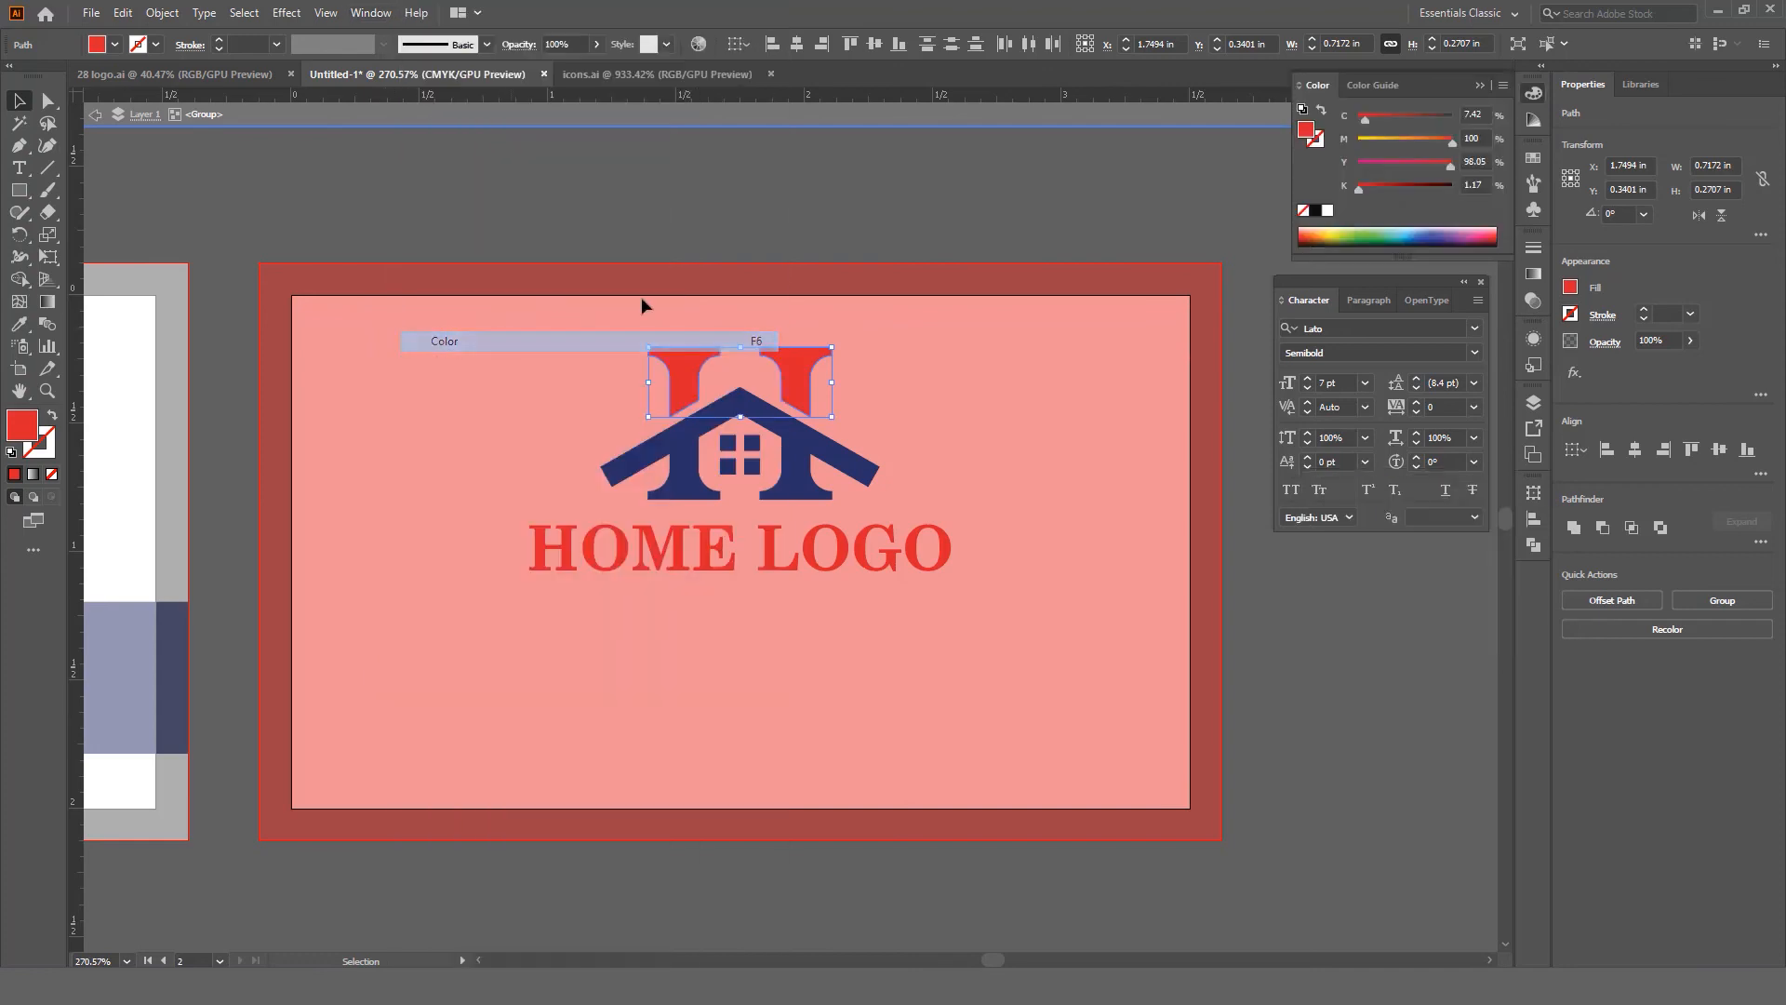
{"action": "left_click", "coordinate": [1327, 212]}
{"action": "left_click_drag", "start_coordinate": [1016, 527], "coordinate": [483, 610]}
{"action": "left_click", "coordinate": [1328, 213]}
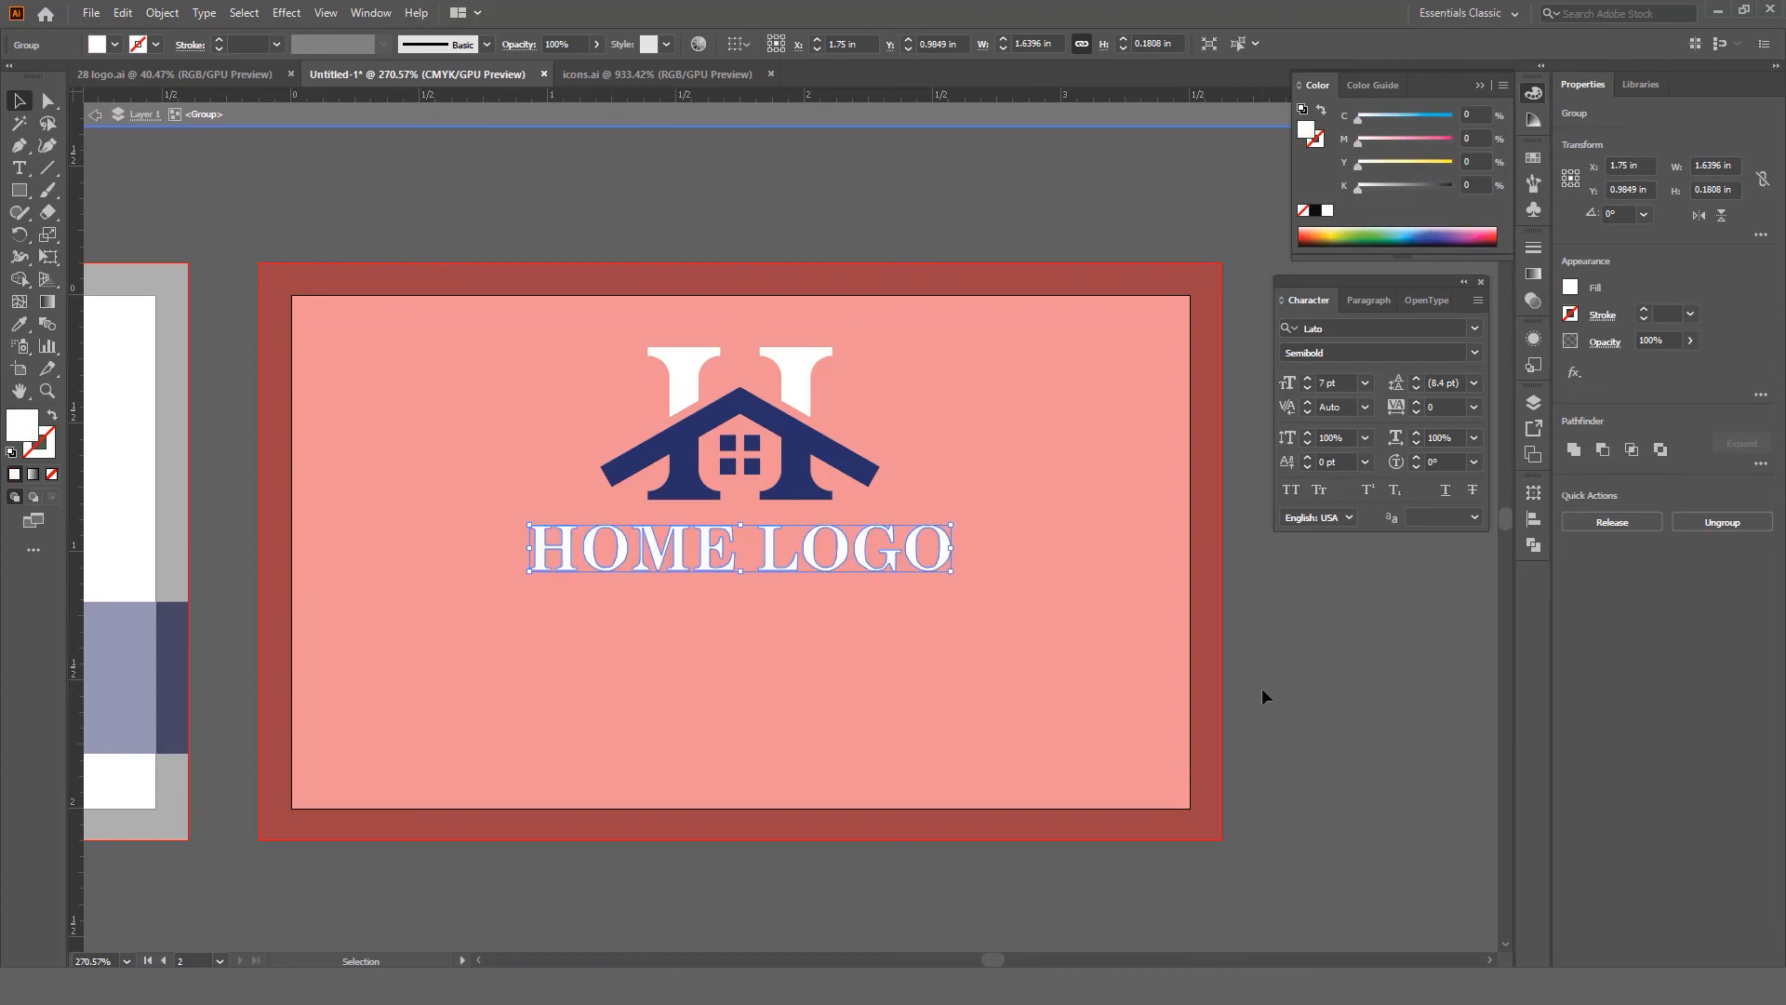
{"action": "double_click", "coordinate": [1262, 686]}
{"action": "key", "text": "z"}
{"action": "left_click_drag", "start_coordinate": [1026, 629], "coordinate": [996, 583]}
{"action": "key", "text": "ctrl+shift+h"}
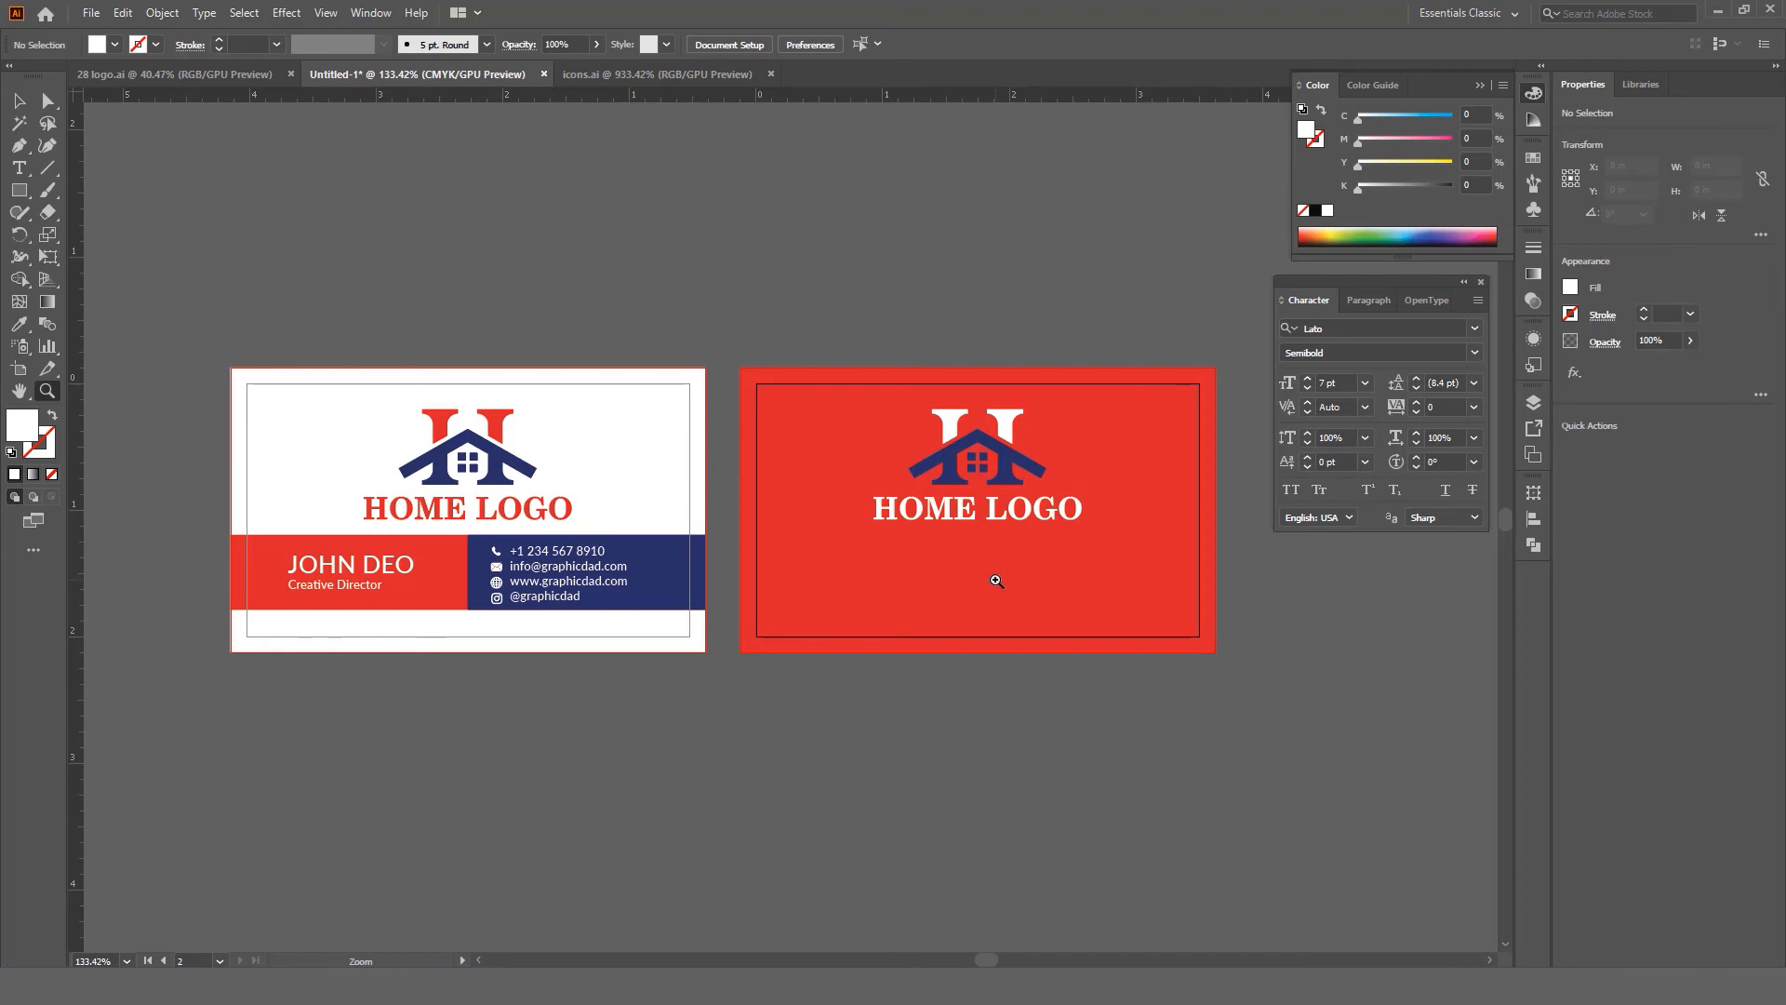
Step: Give the back card's band rectangle the front card's navy with the Eyedropper
{"action": "left_click_drag", "start_coordinate": [996, 581], "coordinate": [971, 558]}
{"action": "key", "text": "v"}
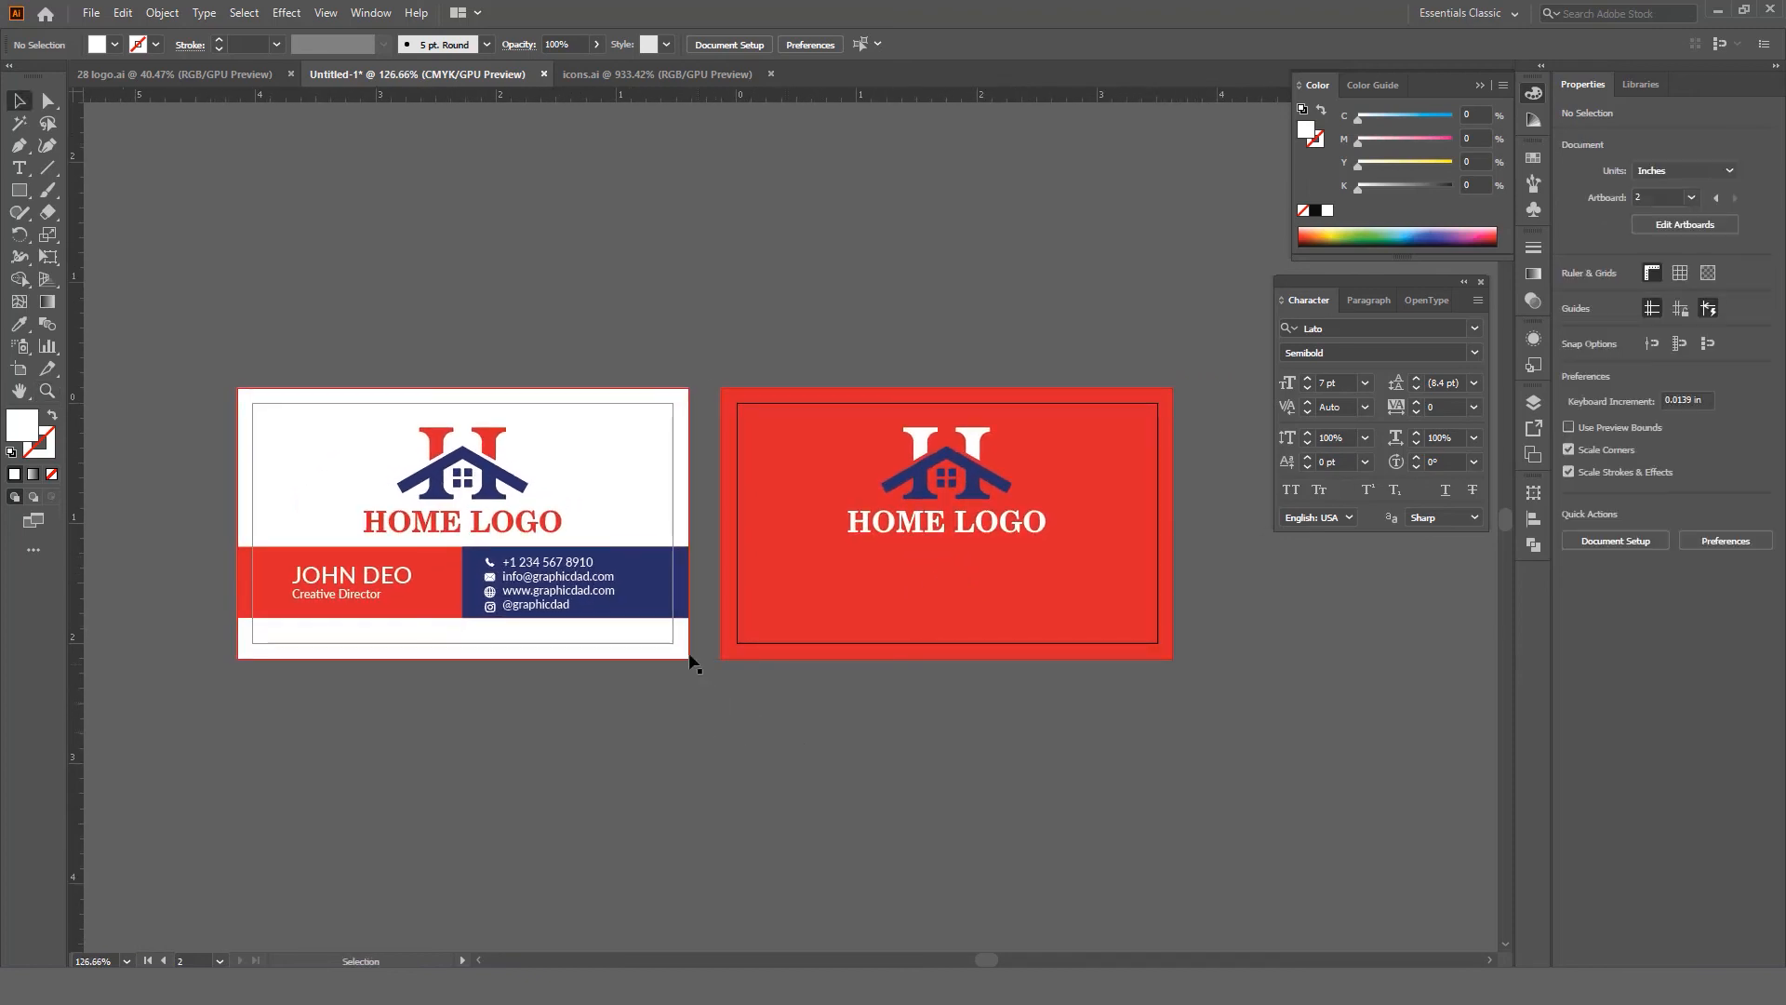
{"action": "left_click", "coordinate": [655, 606]}
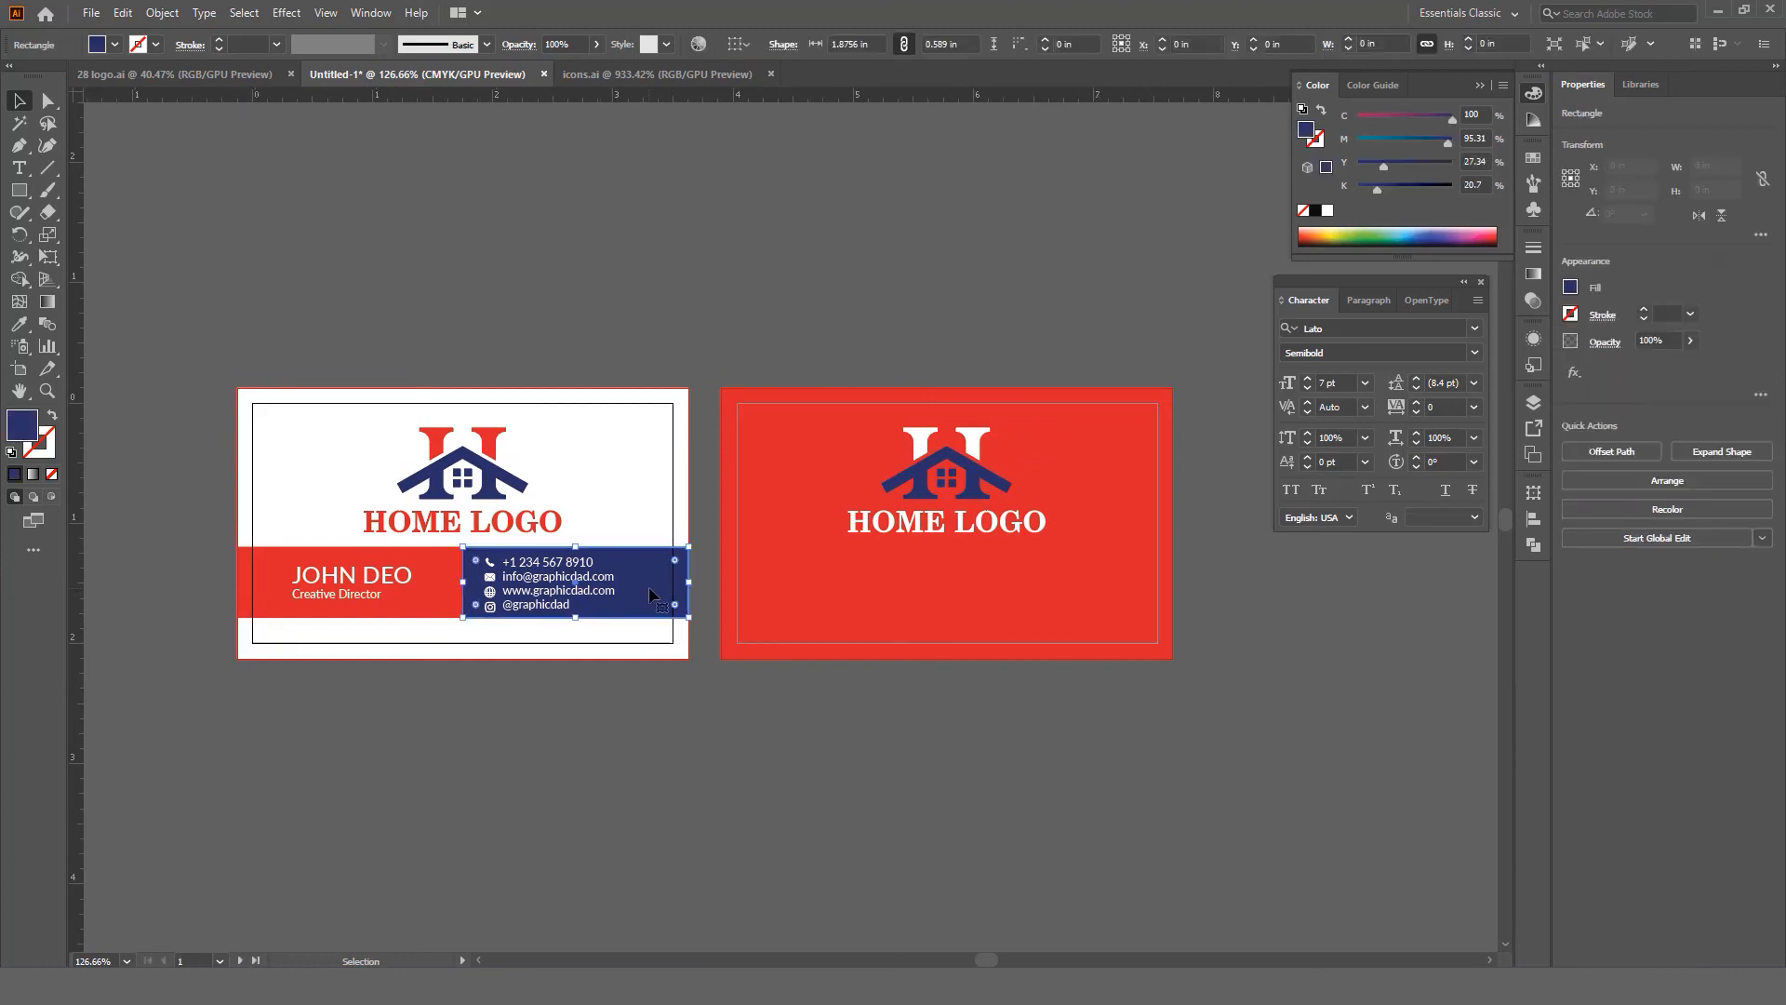
{"action": "left_click", "coordinate": [456, 566]}
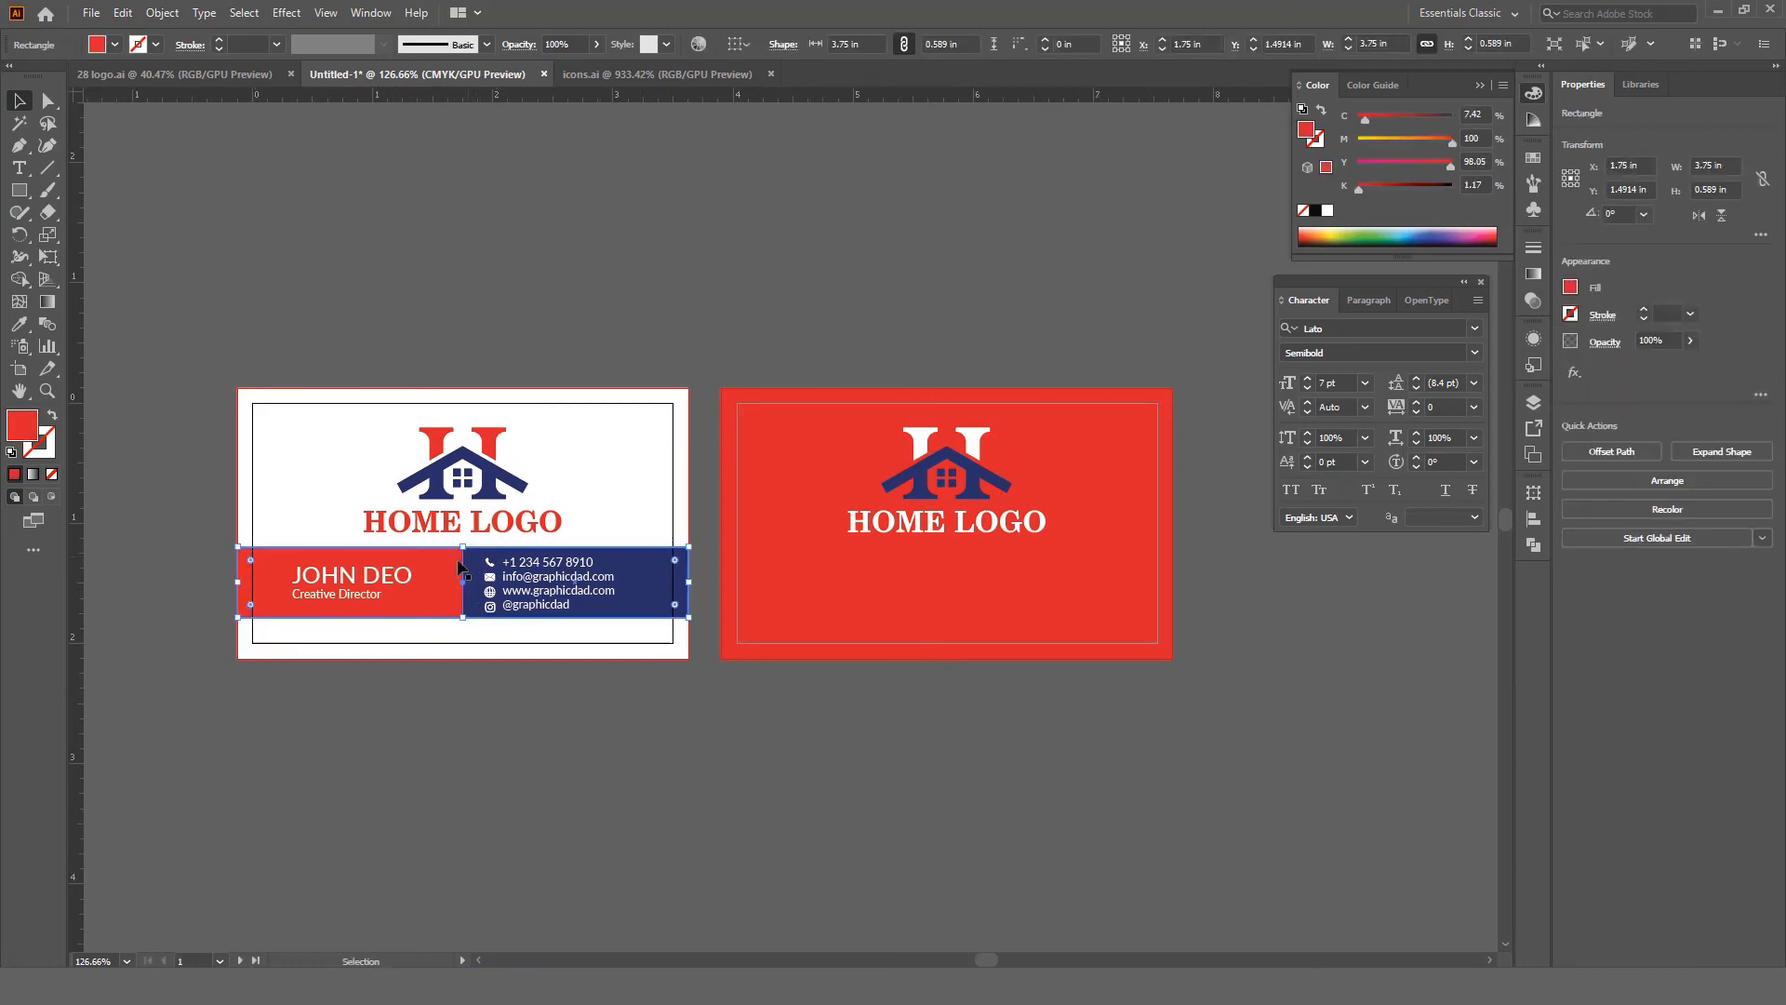
{"action": "left_click", "coordinate": [885, 606]}
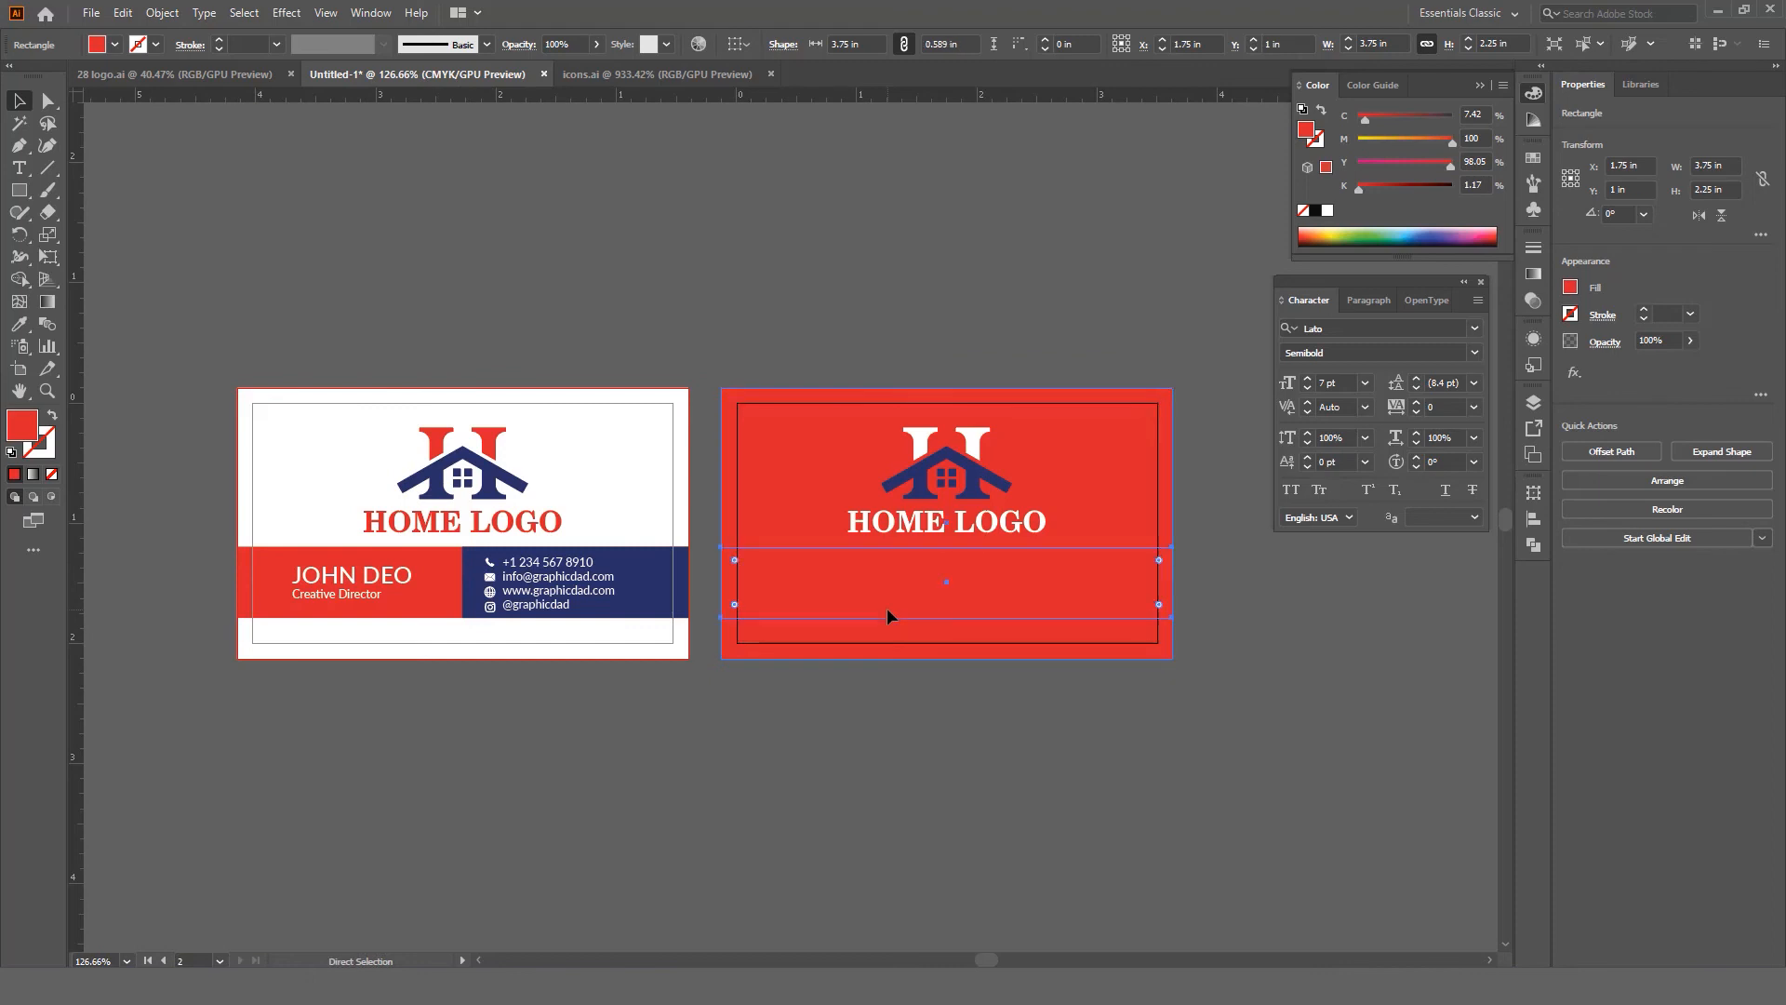
{"action": "left_click_drag", "start_coordinate": [872, 583], "coordinate": [913, 617]}
{"action": "key", "text": "i"}
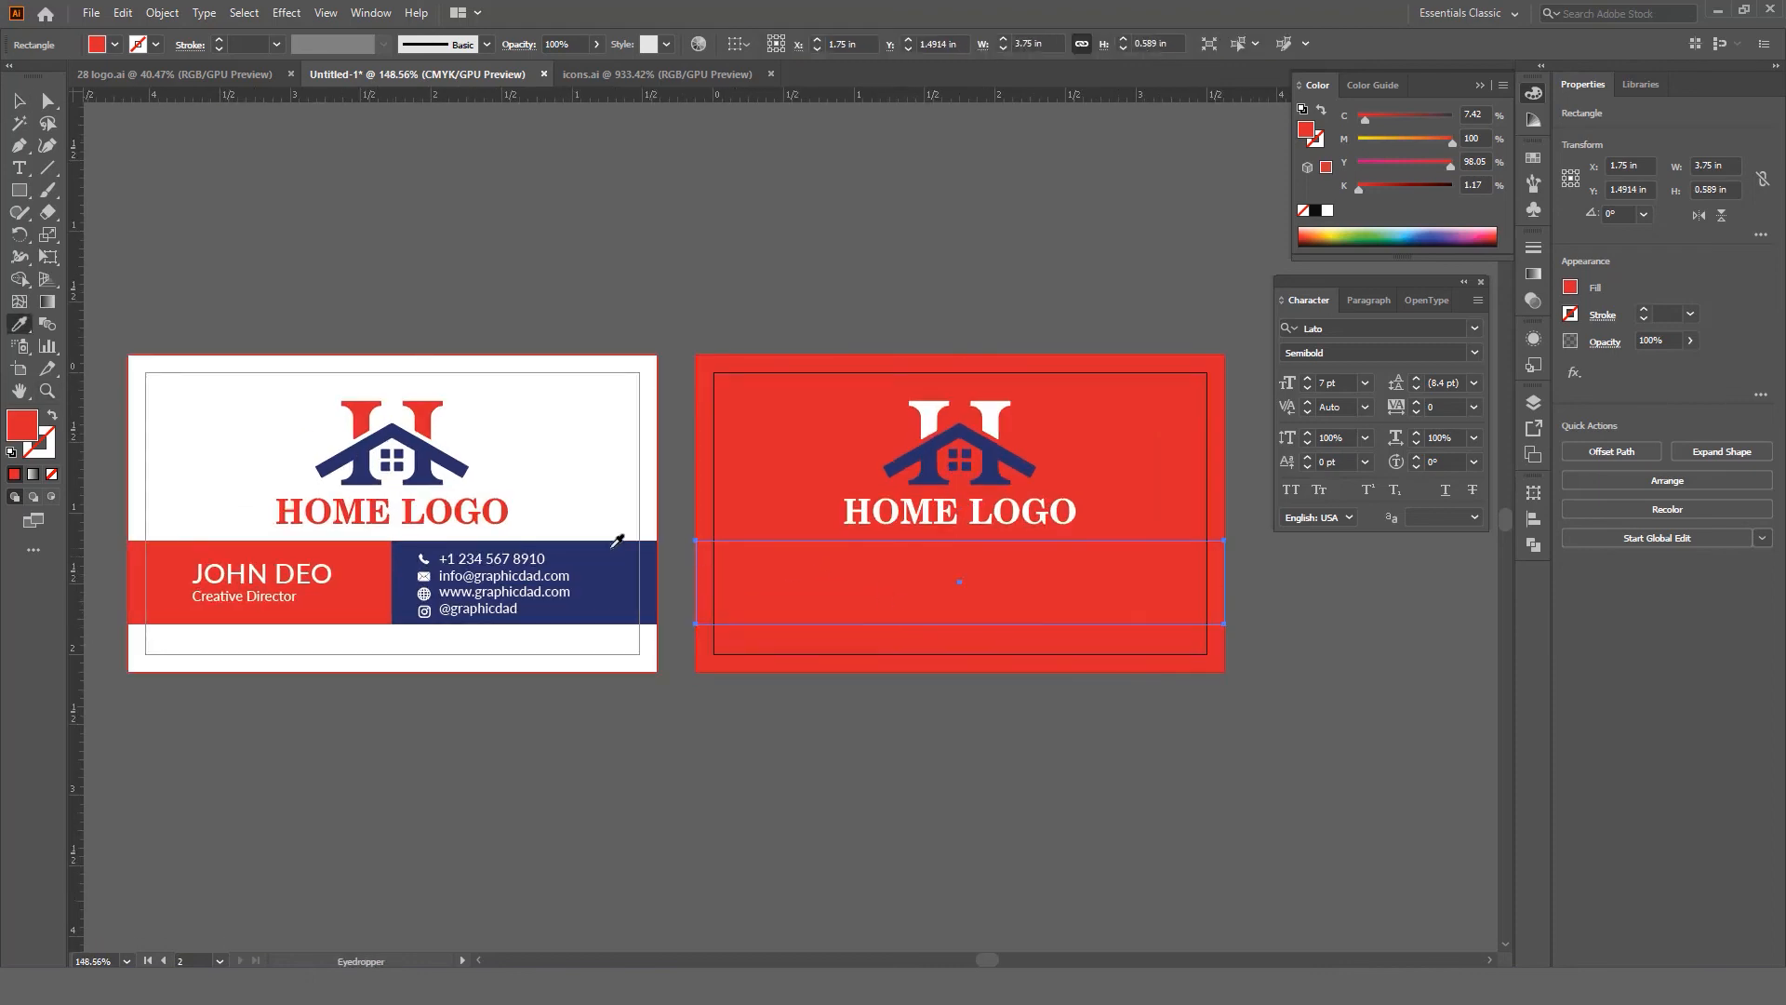
{"action": "left_click", "coordinate": [611, 549]}
{"action": "key", "text": "v"}
Step: Zoom and pan to inspect the back card's navy band against the front card
{"action": "left_click", "coordinate": [1015, 734]}
{"action": "key", "text": "z"}
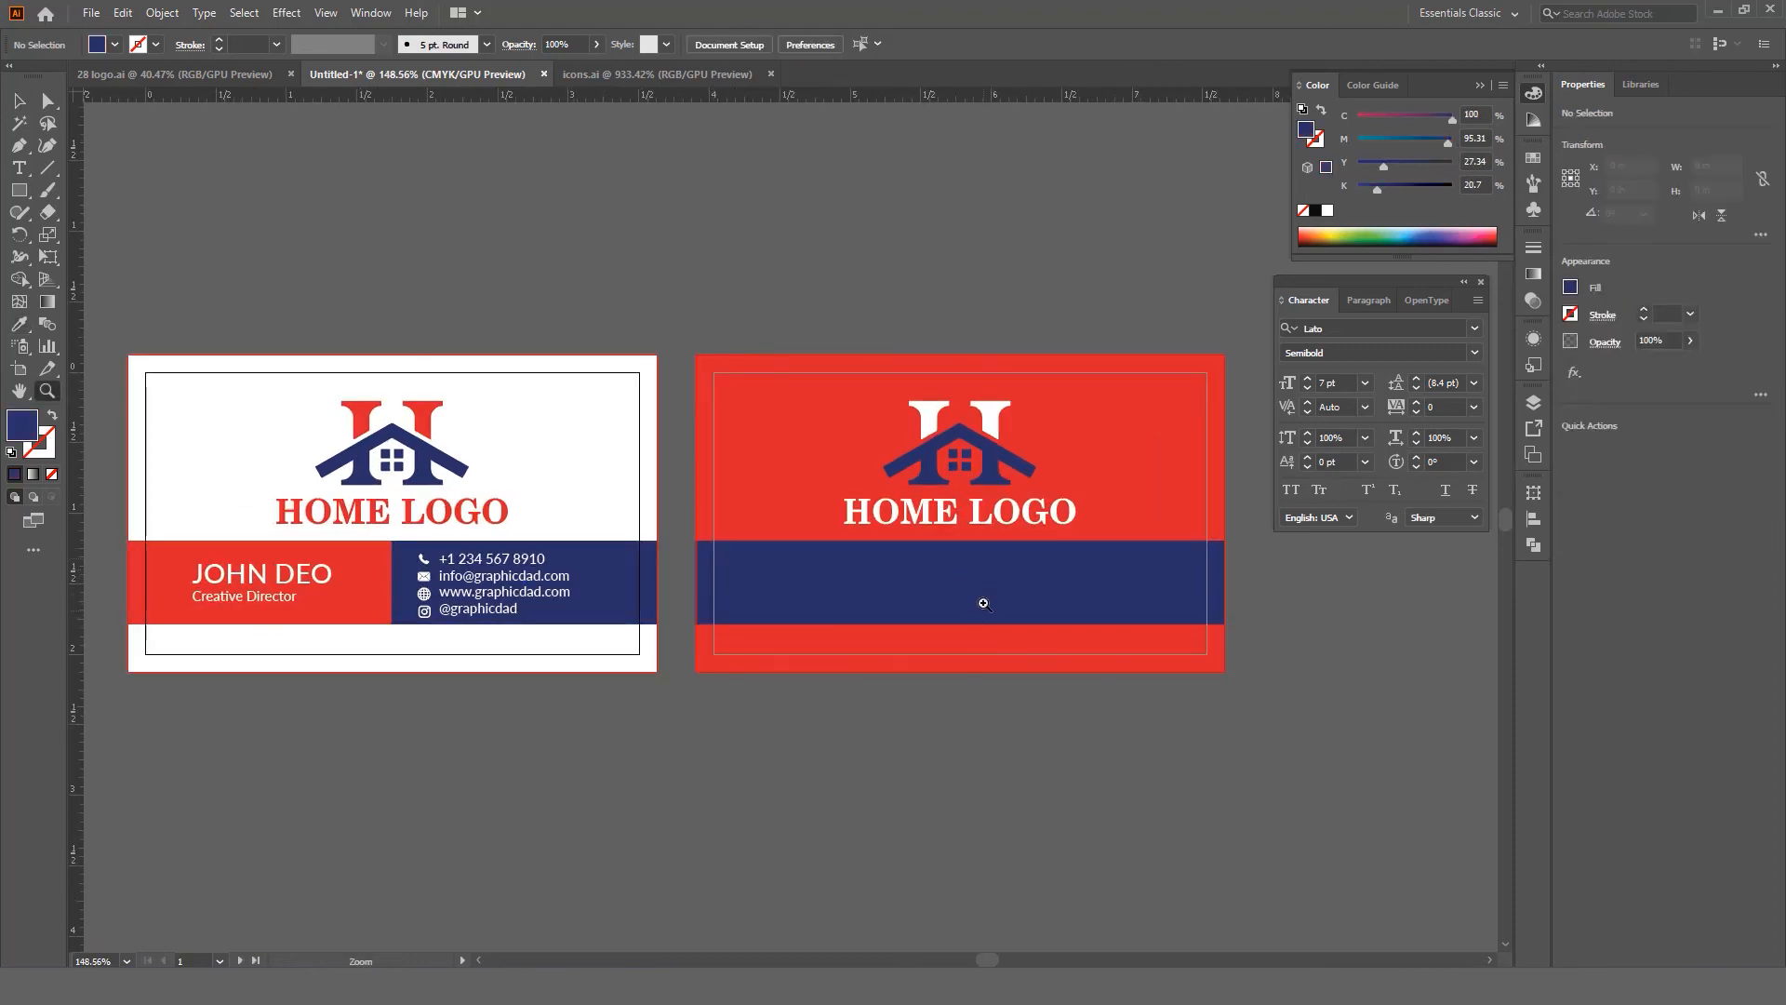
{"action": "mouse_move", "coordinate": [981, 602]}
{"action": "left_mouse_down"}
{"action": "mouse_move", "coordinate": [1024, 626]}
{"action": "mouse_move", "coordinate": [984, 626]}
{"action": "mouse_move", "coordinate": [988, 609]}
{"action": "left_mouse_up"}
{"action": "key", "text": "space"}
{"action": "left_click_drag", "start_coordinate": [988, 609], "coordinate": [957, 629]}
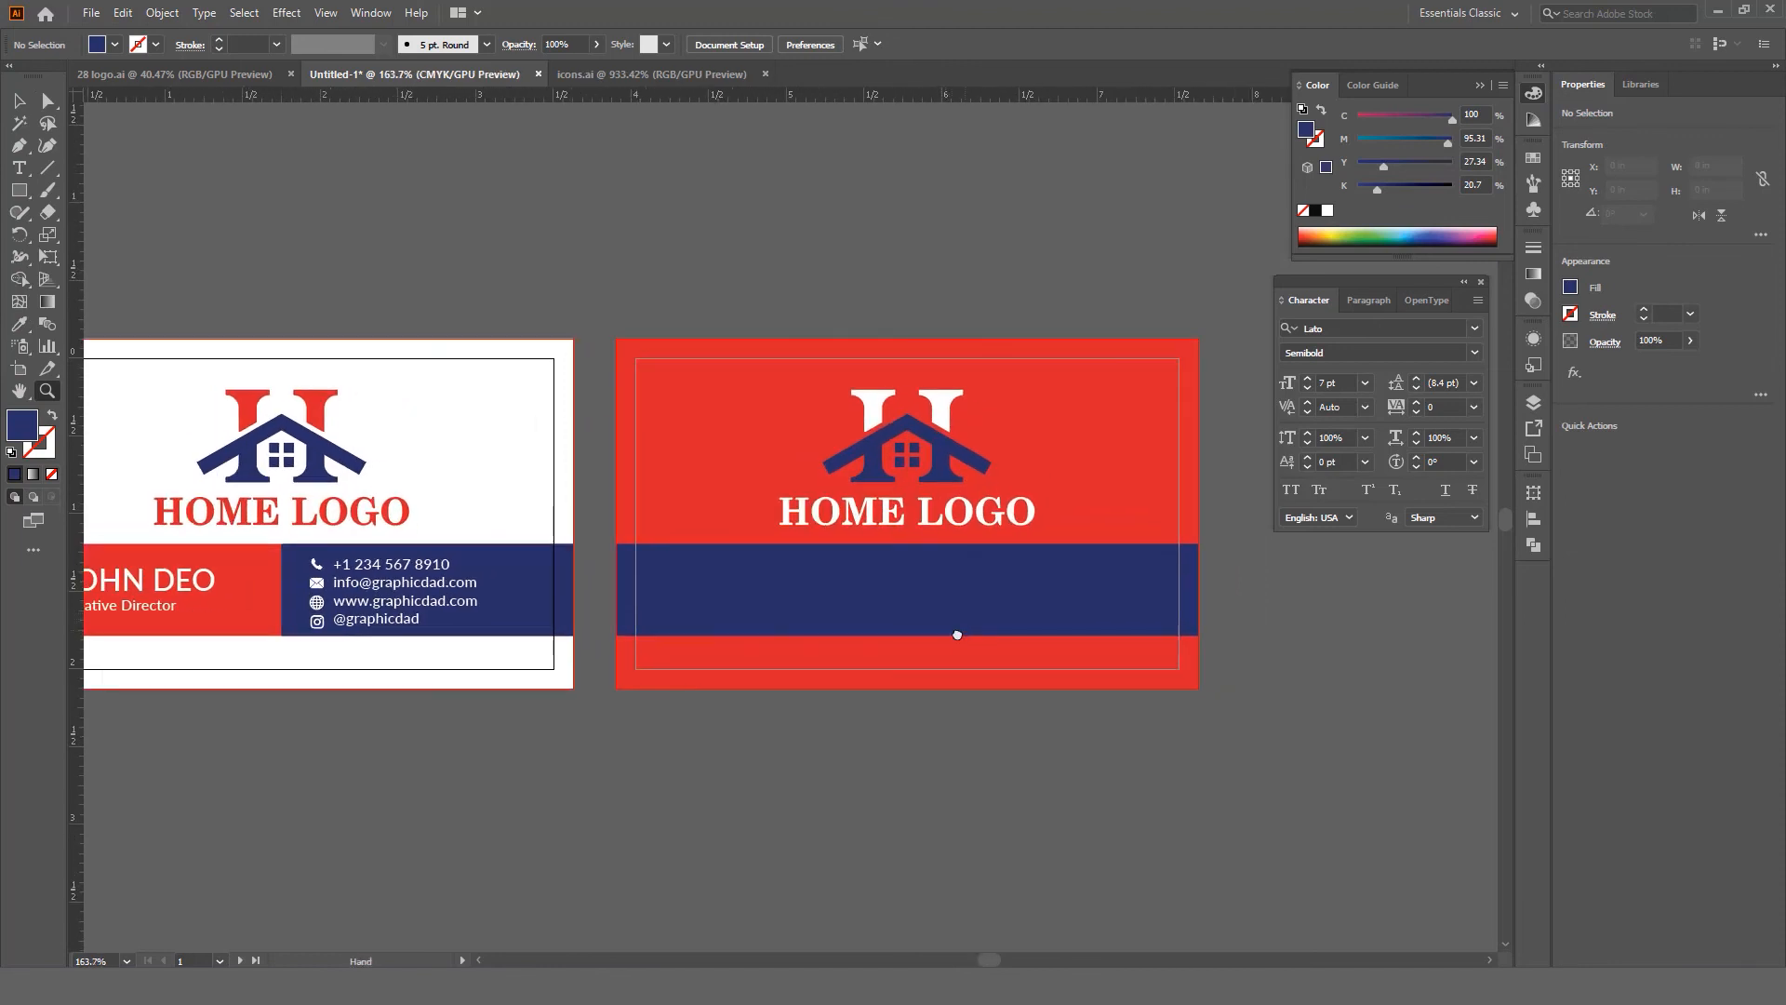
{"action": "key", "text": "v"}
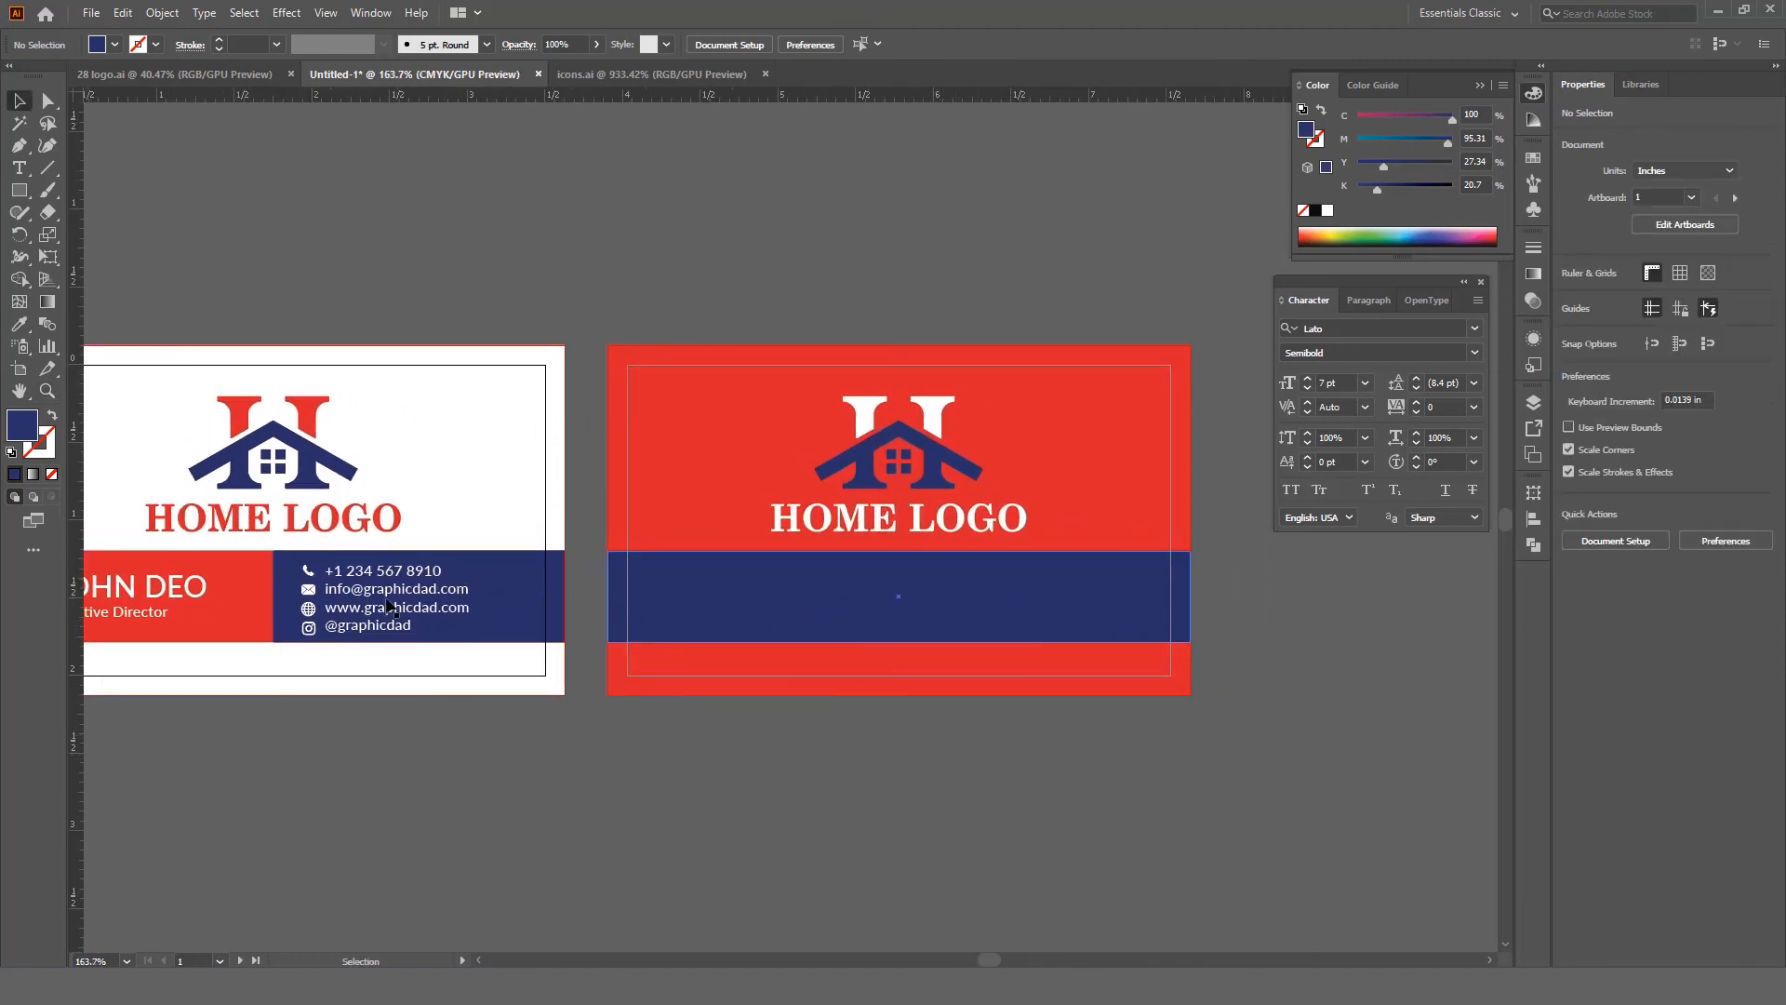
{"action": "left_click", "coordinate": [391, 607]}
{"action": "left_click", "coordinate": [831, 651]}
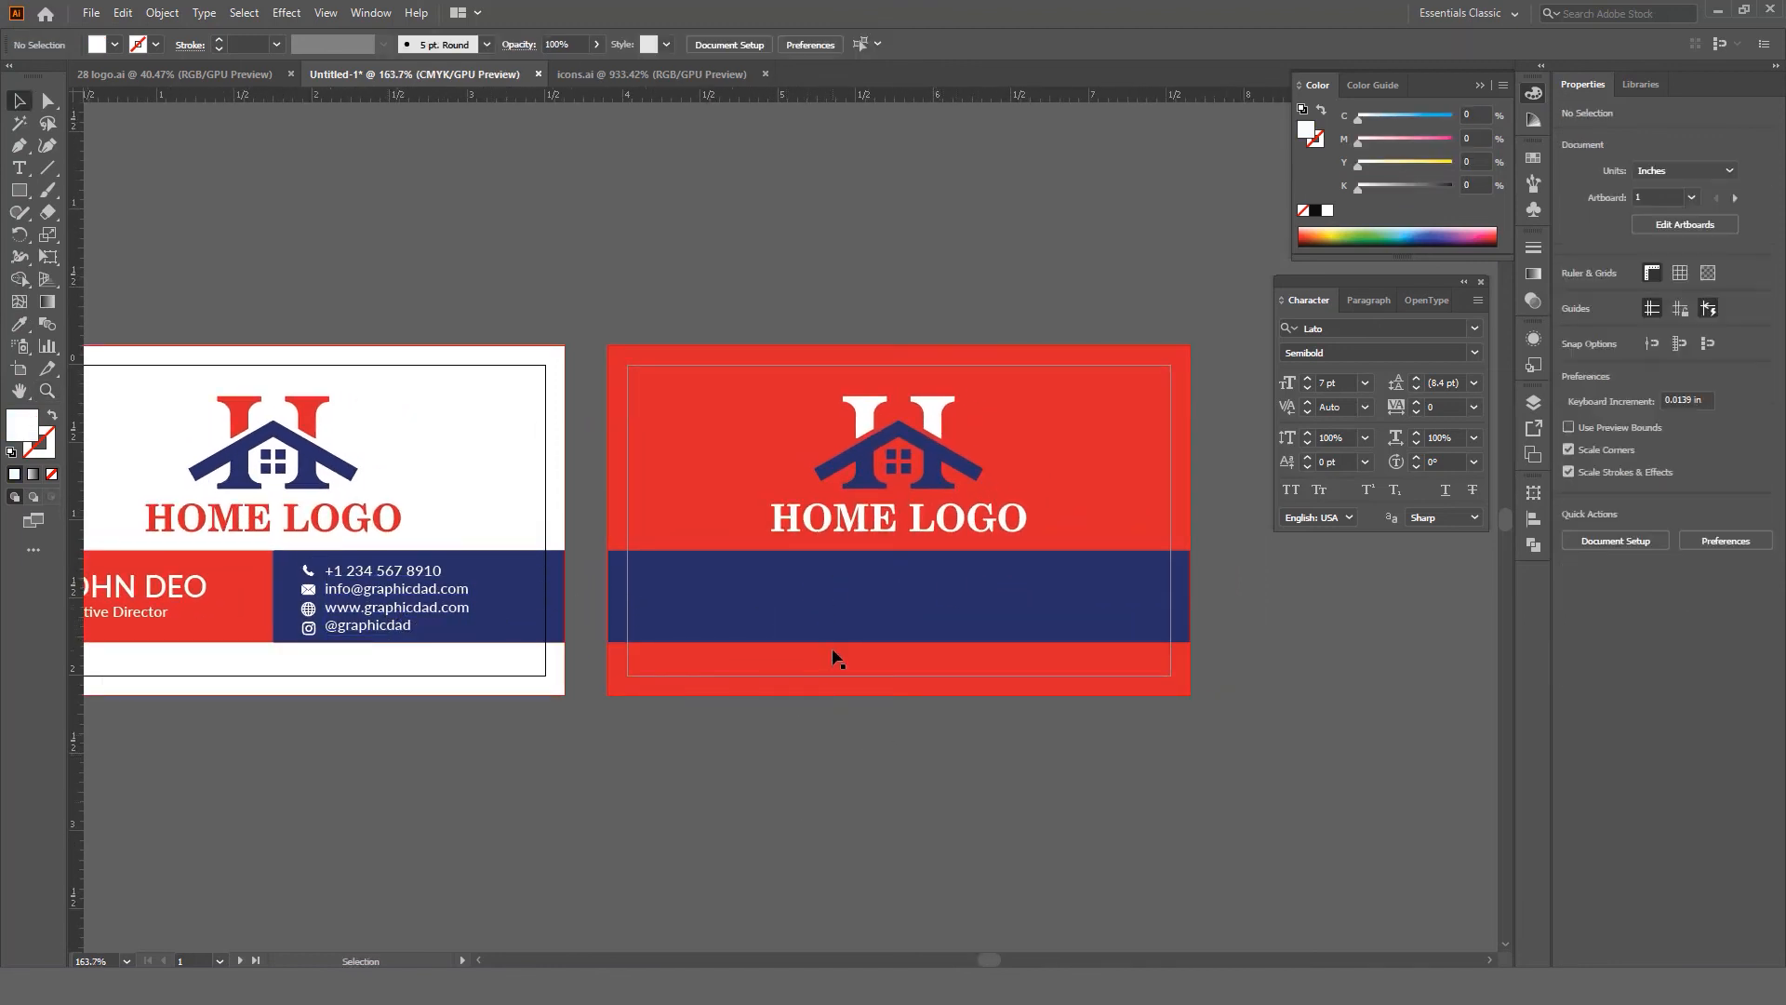
{"action": "key", "text": "t"}
{"action": "left_click", "coordinate": [840, 610]}
{"action": "type", "text": "ww"}
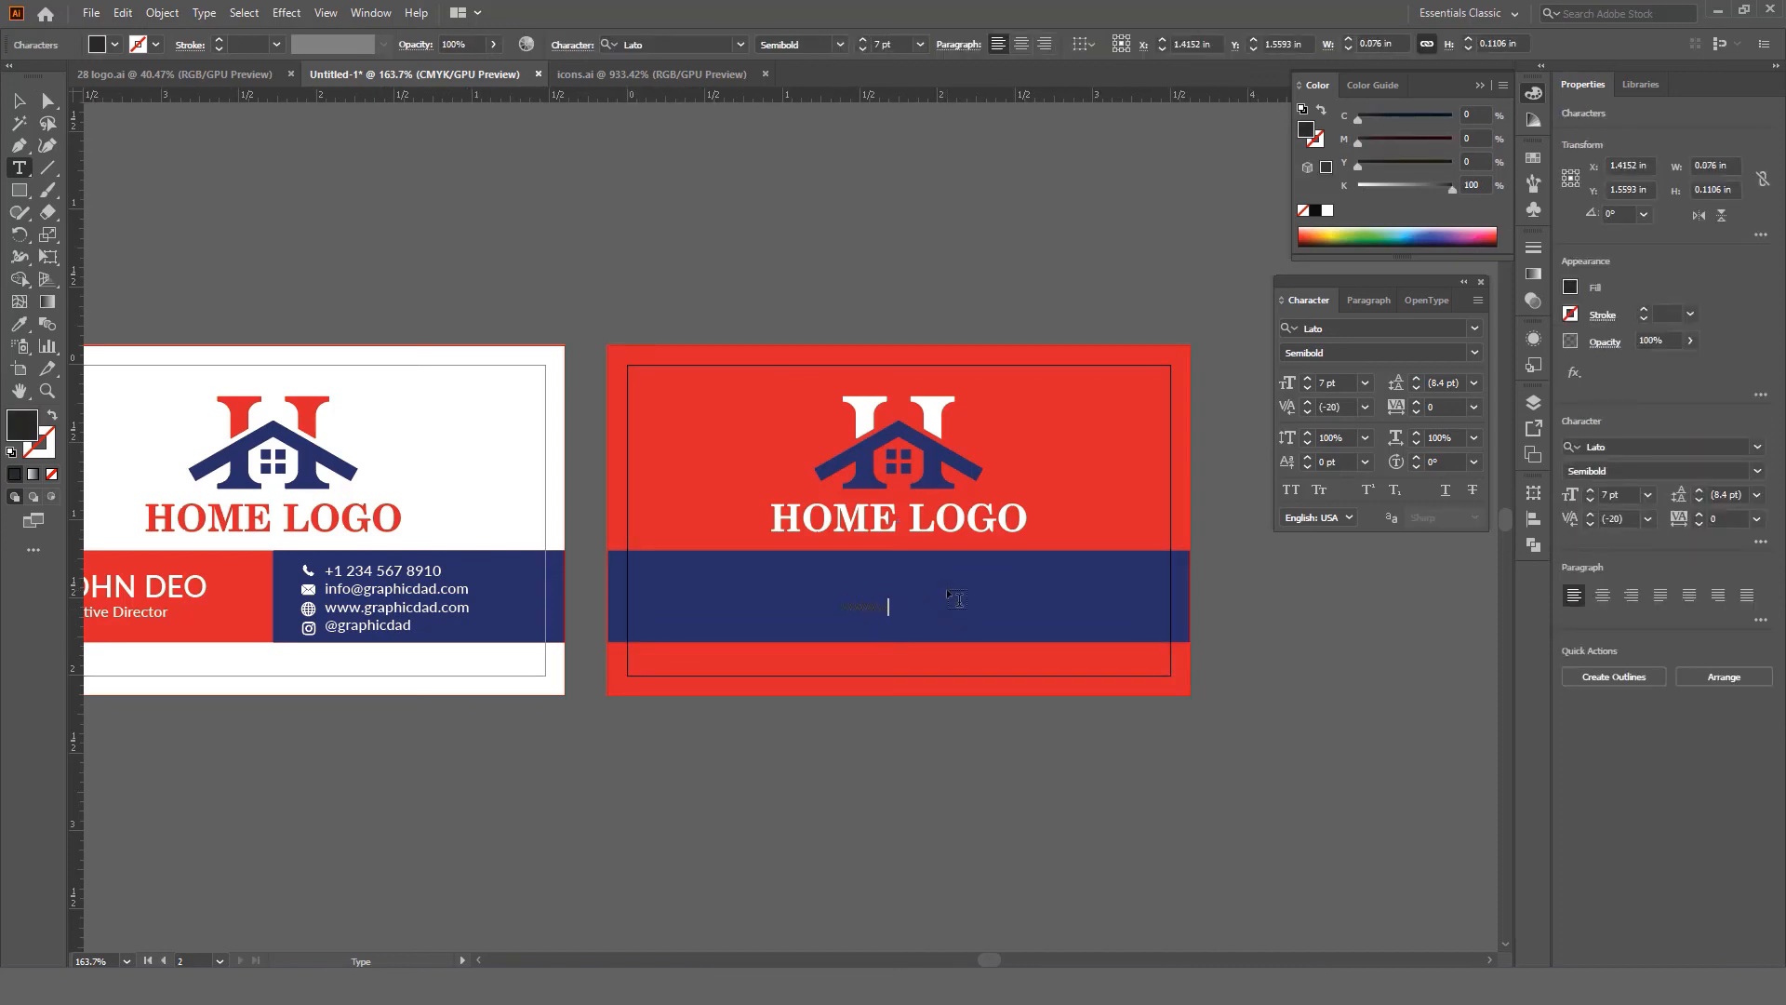
{"action": "type", "text": "w.graphicdad.com"}
{"action": "key", "text": "Escape"}
{"action": "key", "text": "ctrl+shift+c"}
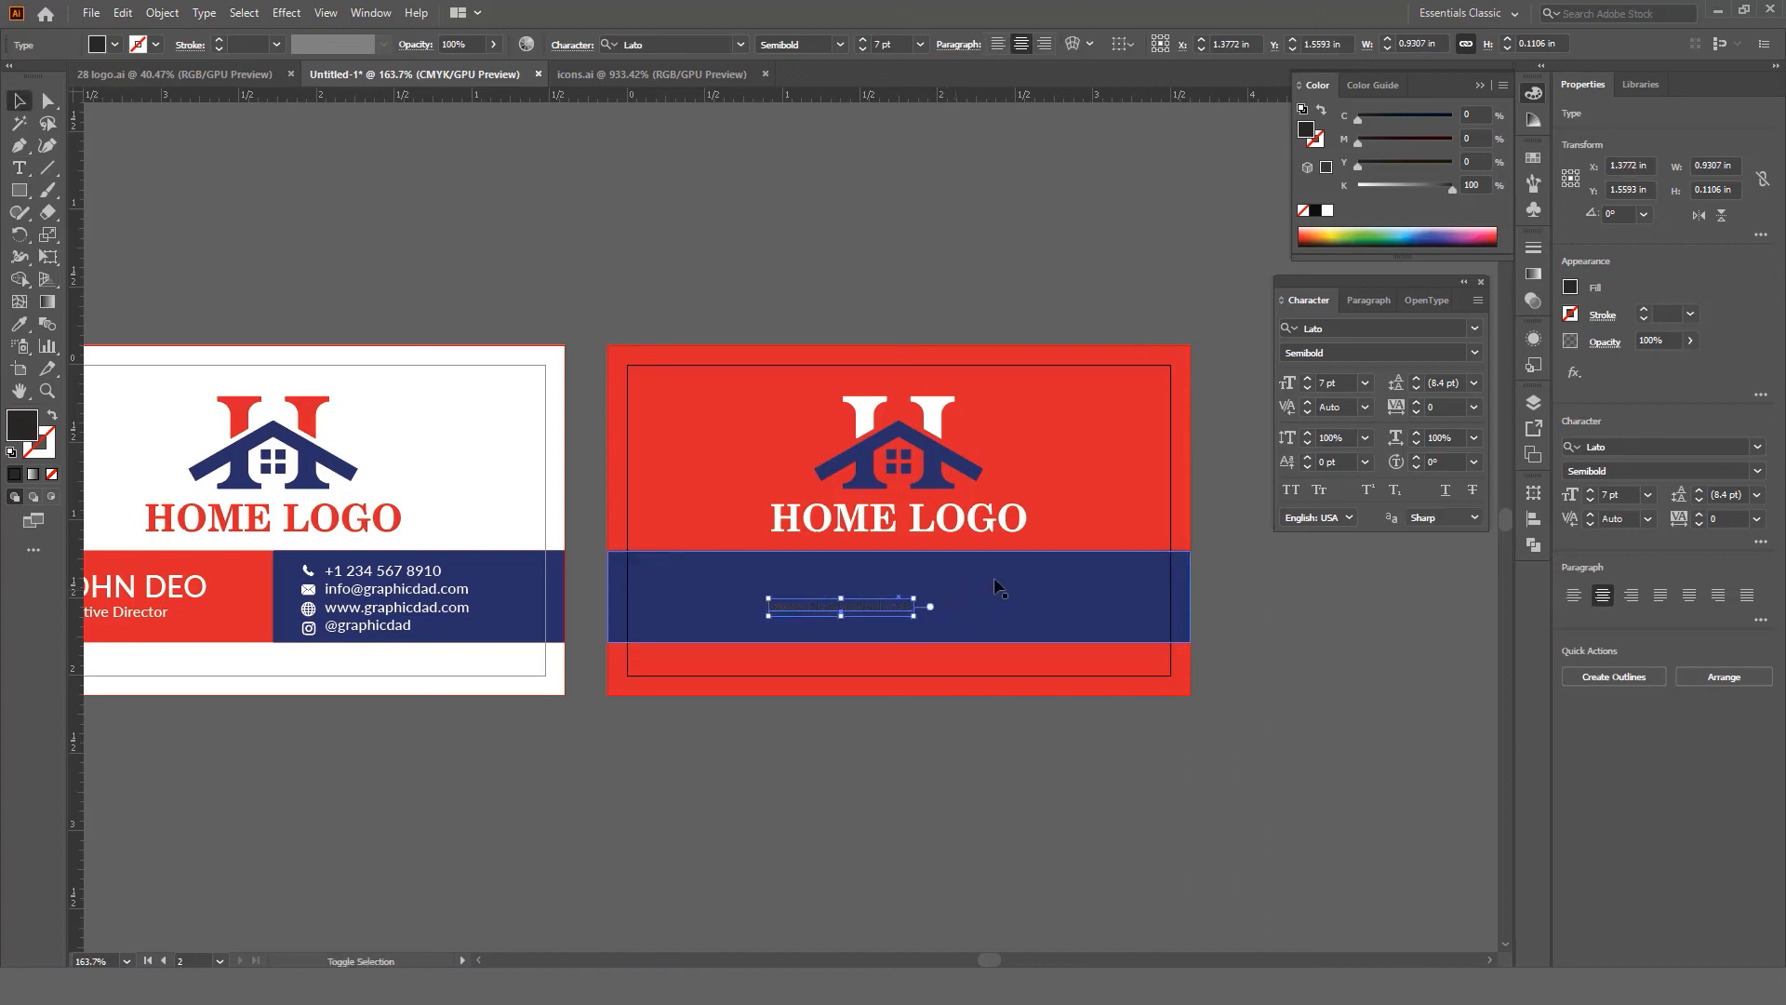
{"action": "left_click", "coordinate": [1029, 615], "text": "shift"}
{"action": "left_click", "coordinate": [1032, 619]}
{"action": "left_click", "coordinate": [855, 45]}
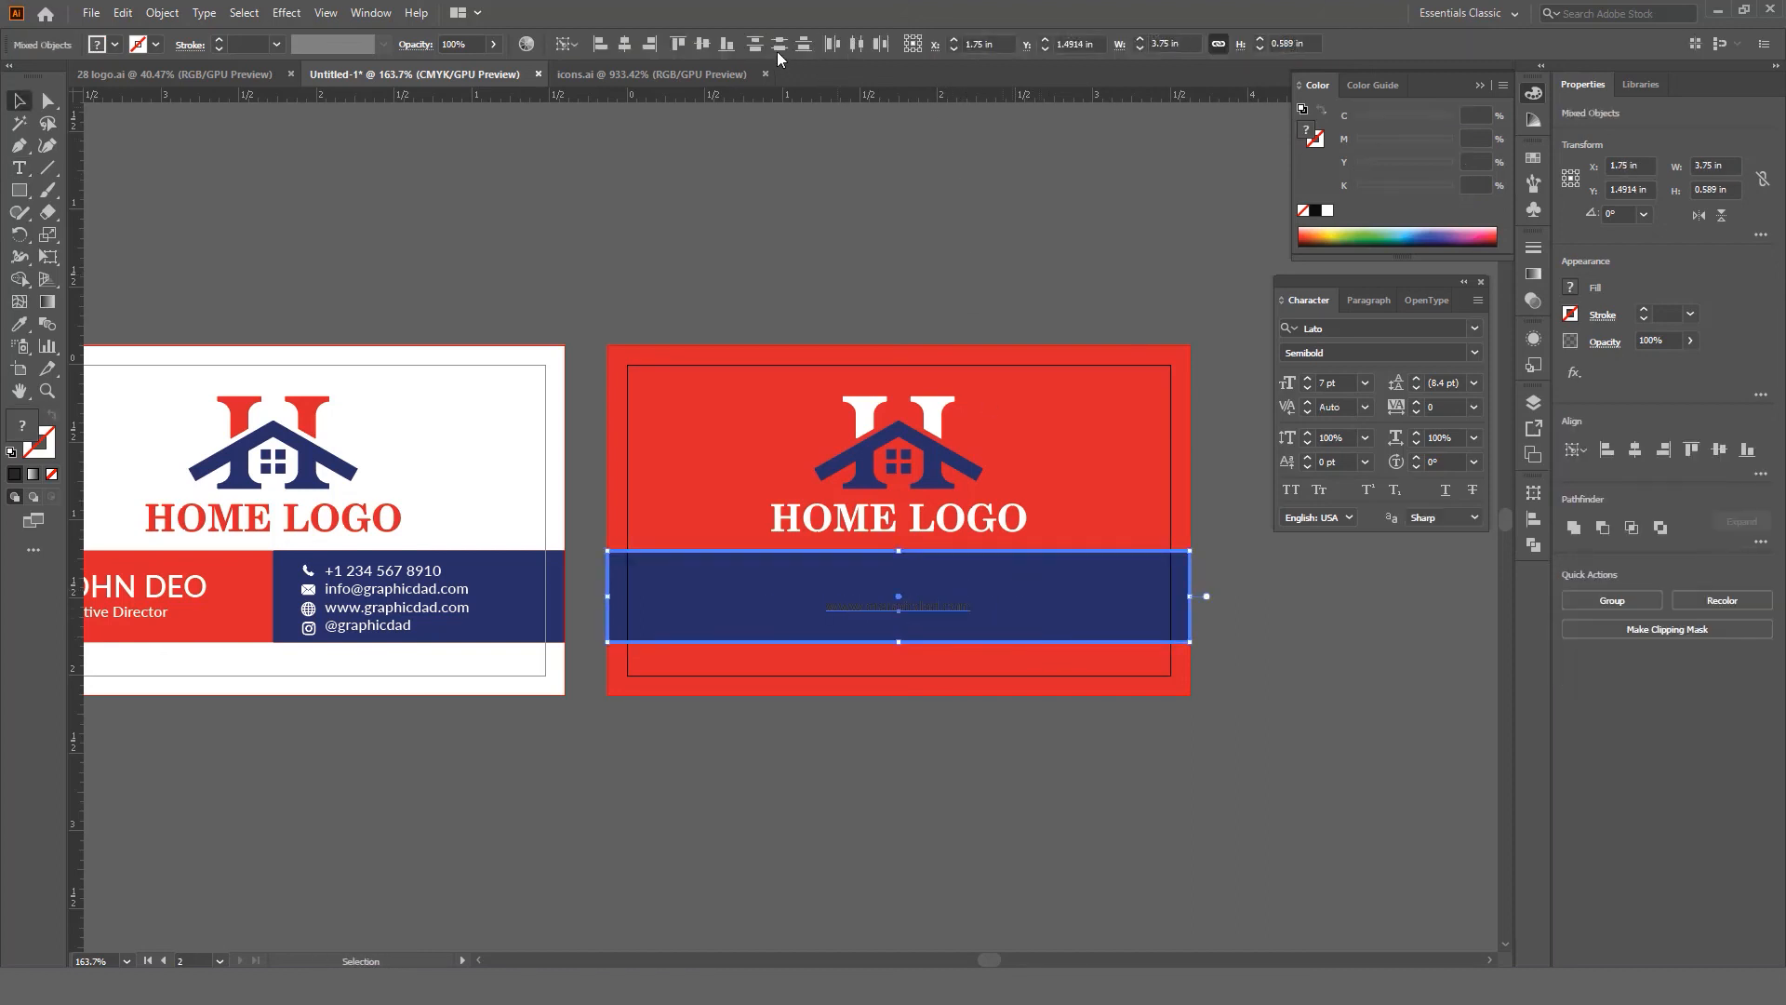
Step: Fill the website text white
{"action": "left_click", "coordinate": [917, 192]}
{"action": "left_click", "coordinate": [945, 607]}
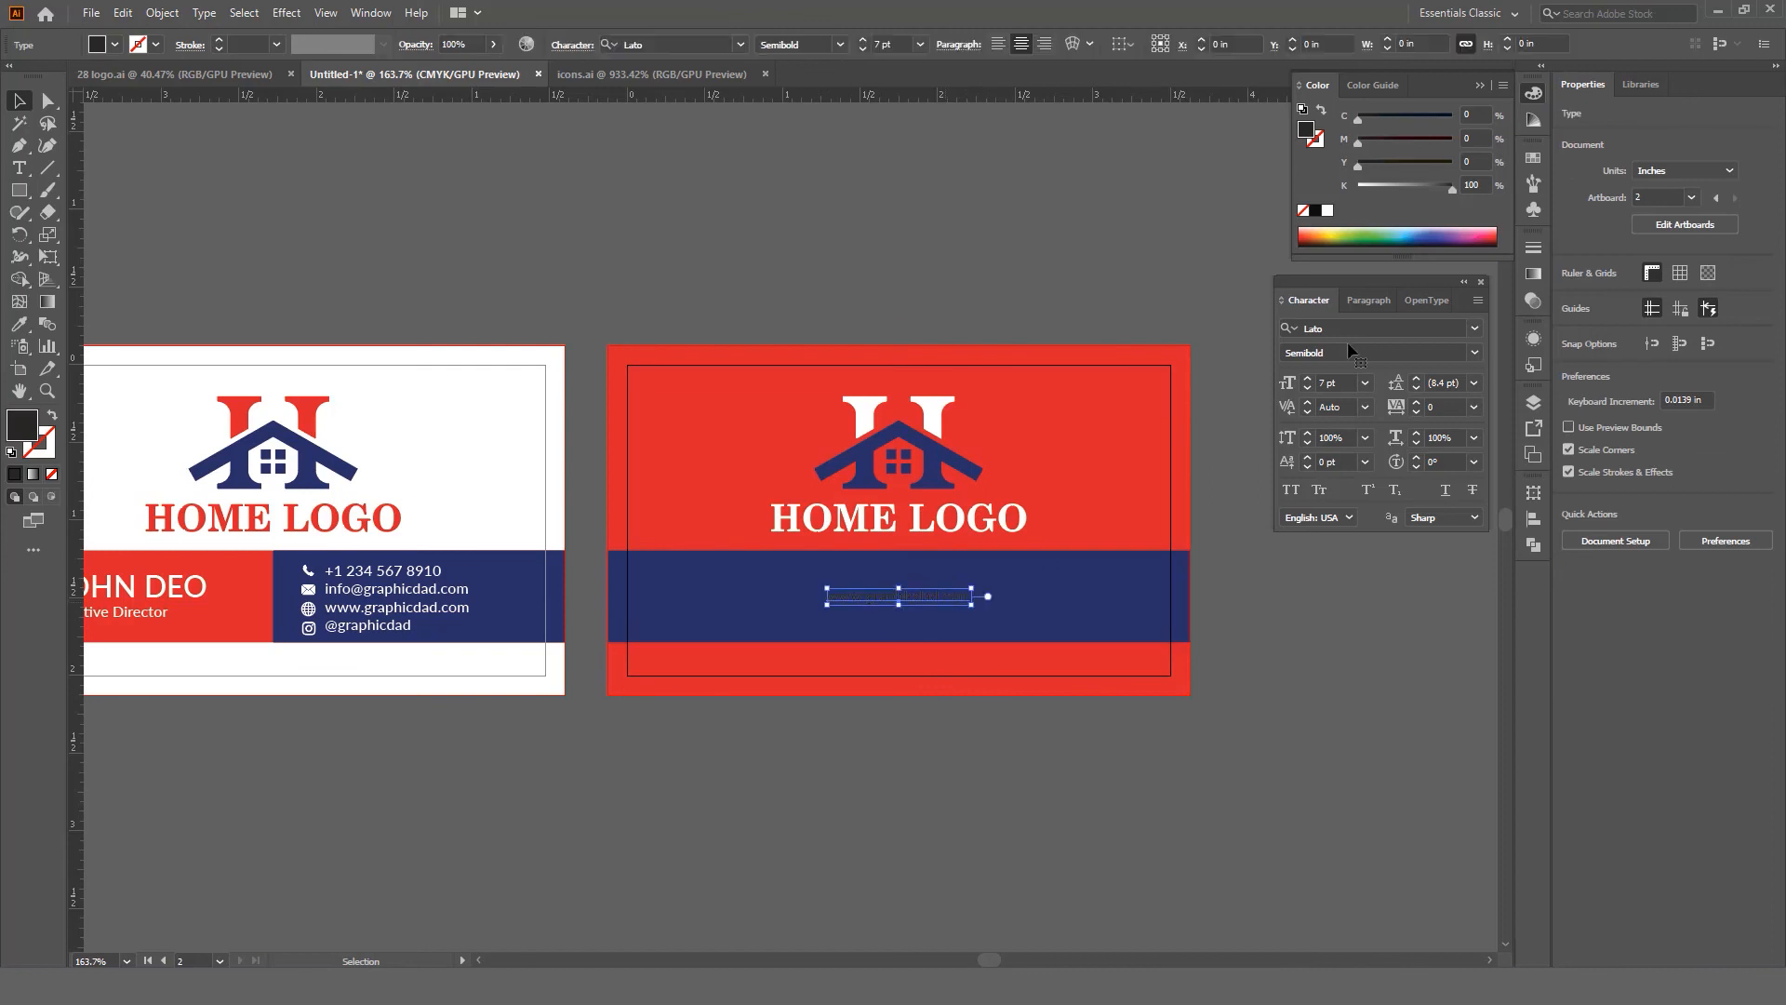
{"action": "left_click", "coordinate": [1328, 210]}
{"action": "left_click", "coordinate": [1274, 678]}
{"action": "key", "text": "z"}
{"action": "left_click_drag", "start_coordinate": [1103, 626], "coordinate": [1034, 620]}
{"action": "left_click_drag", "start_coordinate": [1034, 620], "coordinate": [1120, 638]}
{"action": "left_click_drag", "start_coordinate": [1036, 612], "coordinate": [1087, 619]}
{"action": "key", "text": "v"}
{"action": "left_click", "coordinate": [1003, 596]}
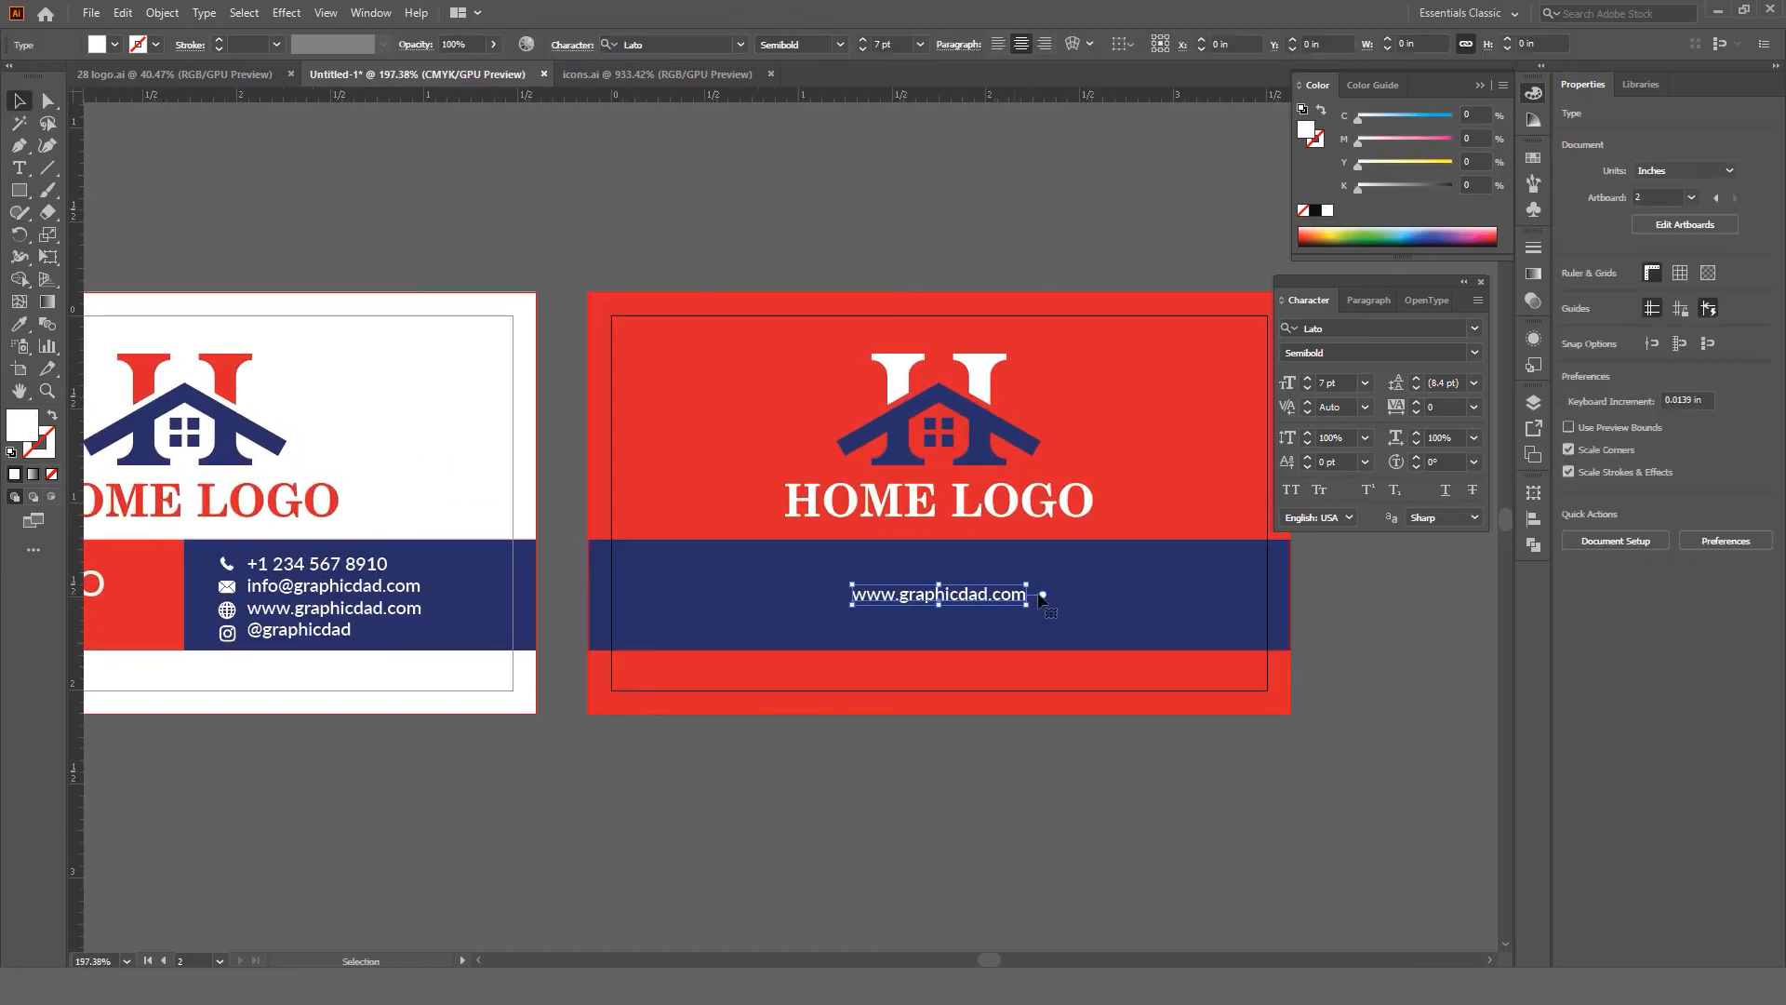
{"action": "left_click", "coordinate": [1289, 490]}
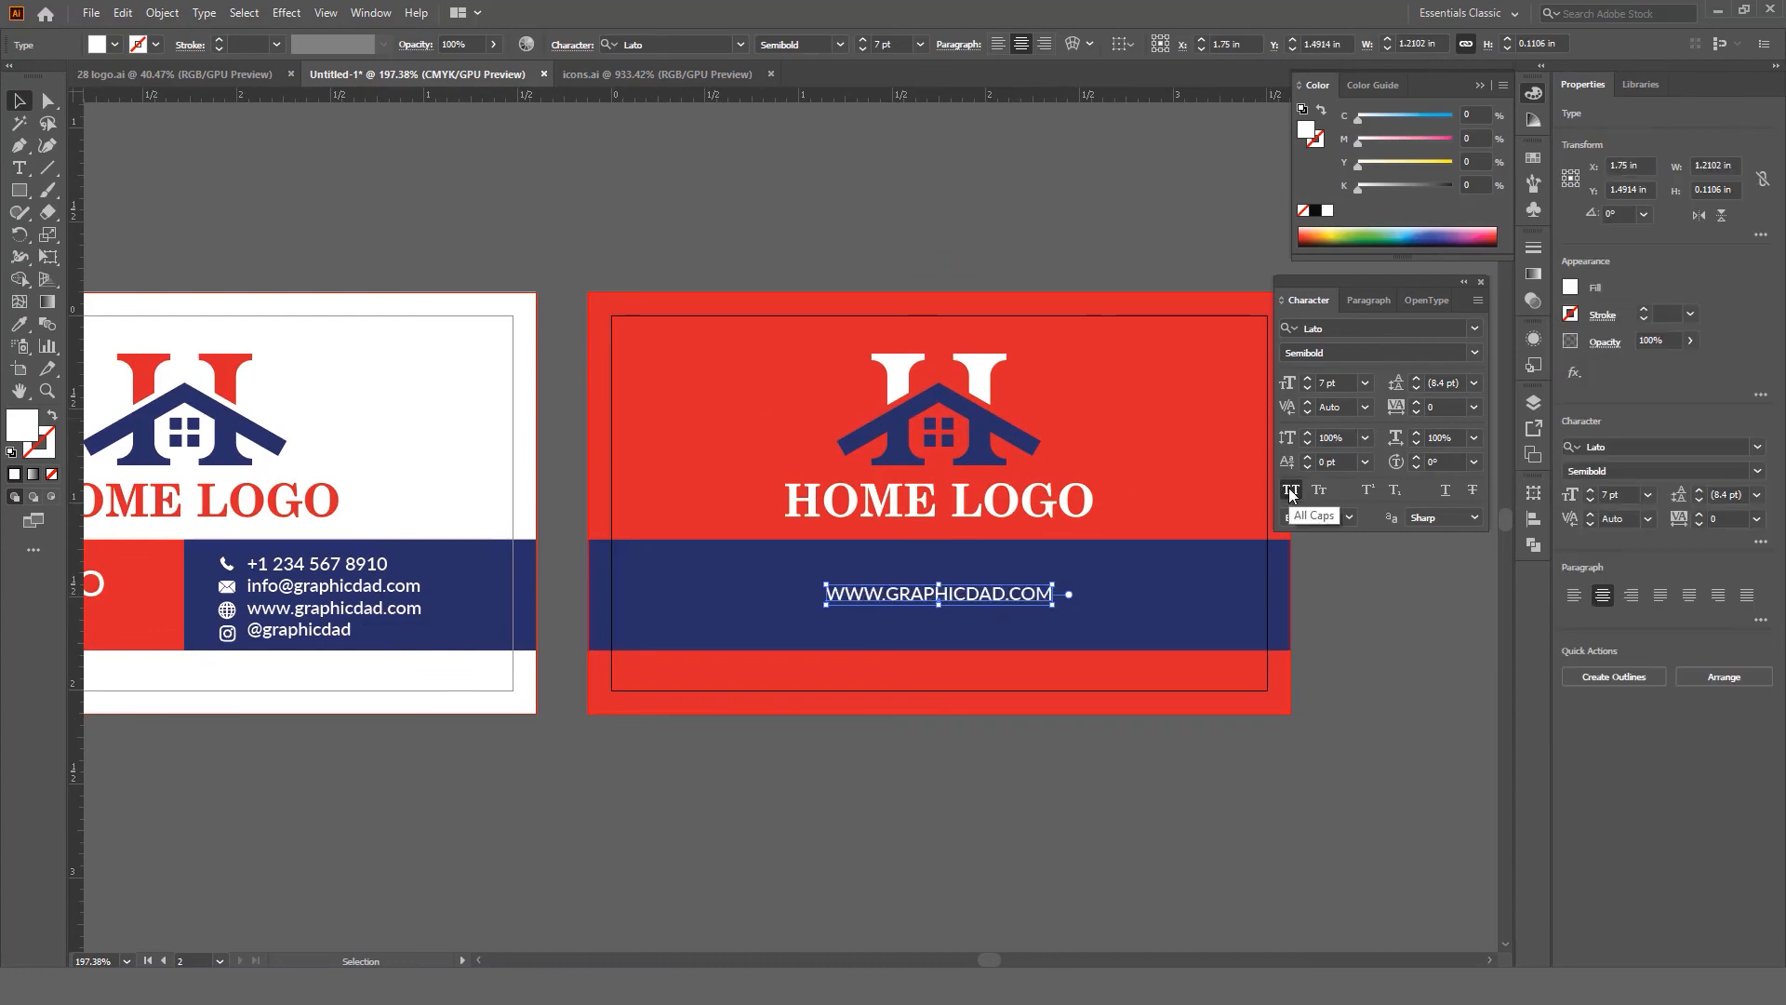
Step: Zoom in and out with panels hidden to review both finished card sides
{"action": "key", "text": "ctrl+space"}
{"action": "left_click_drag", "start_coordinate": [1038, 579], "coordinate": [1153, 658]}
{"action": "key", "text": "ctrl+space"}
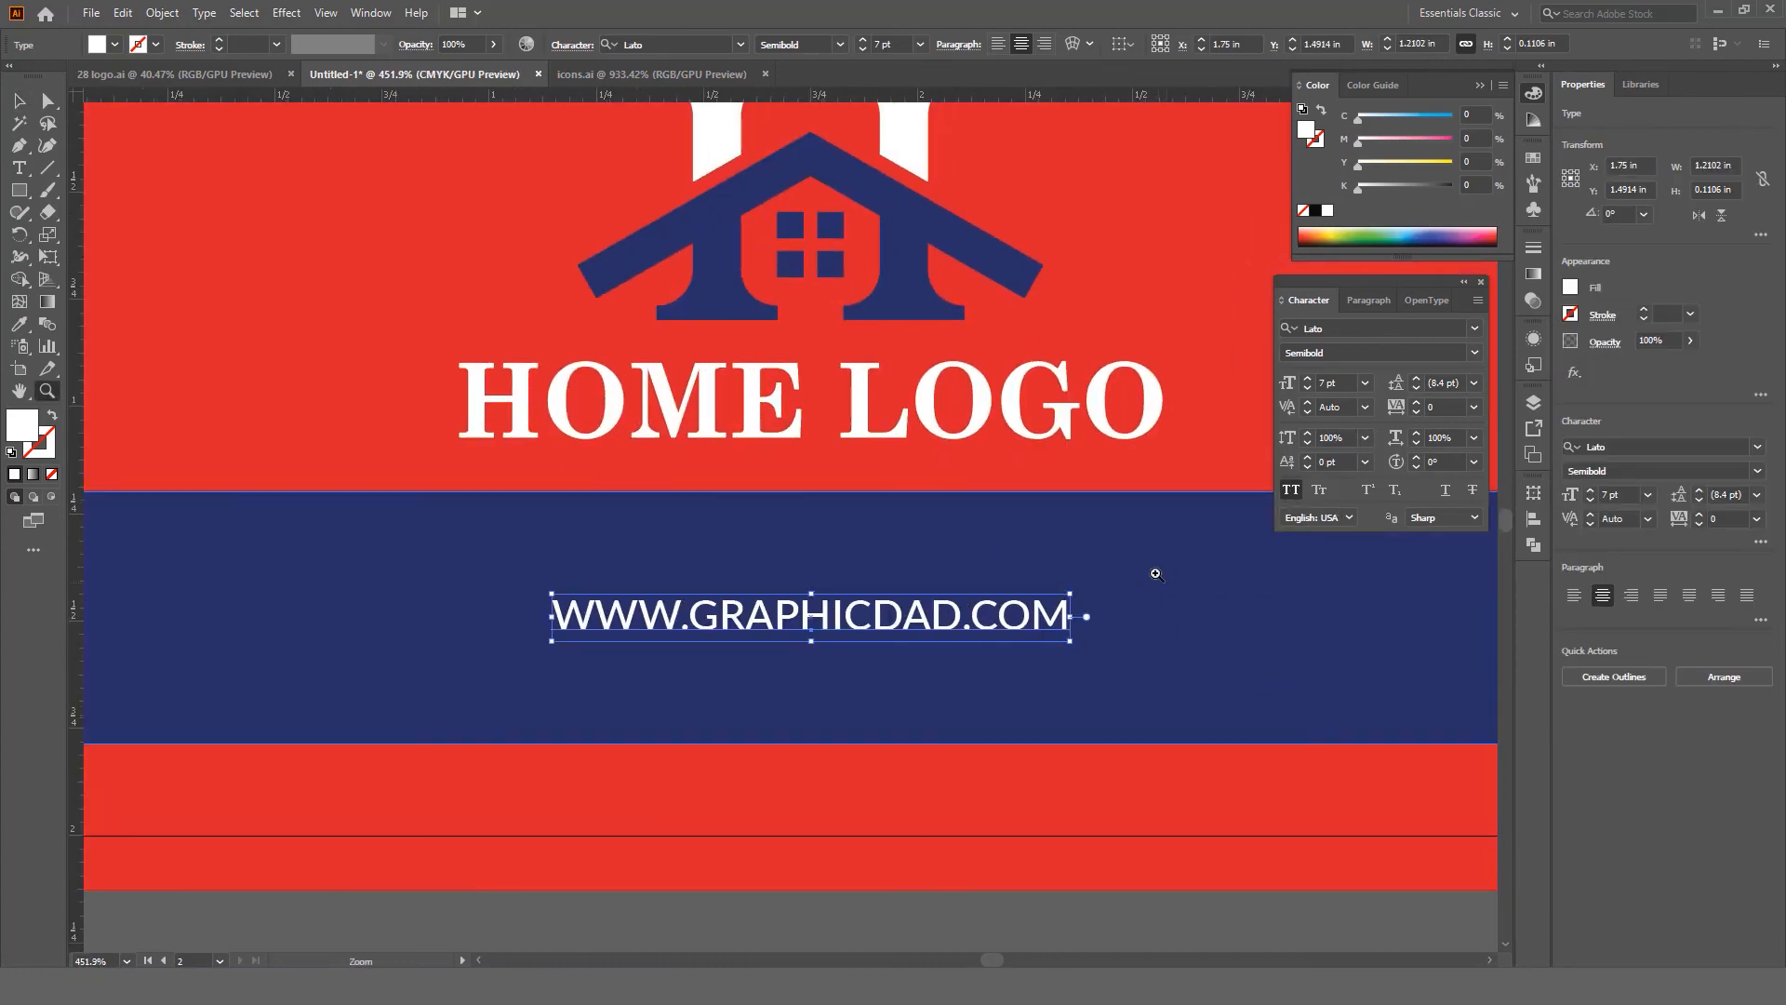
{"action": "left_click_drag", "start_coordinate": [1098, 569], "coordinate": [1163, 608]}
{"action": "key", "text": "Tab"}
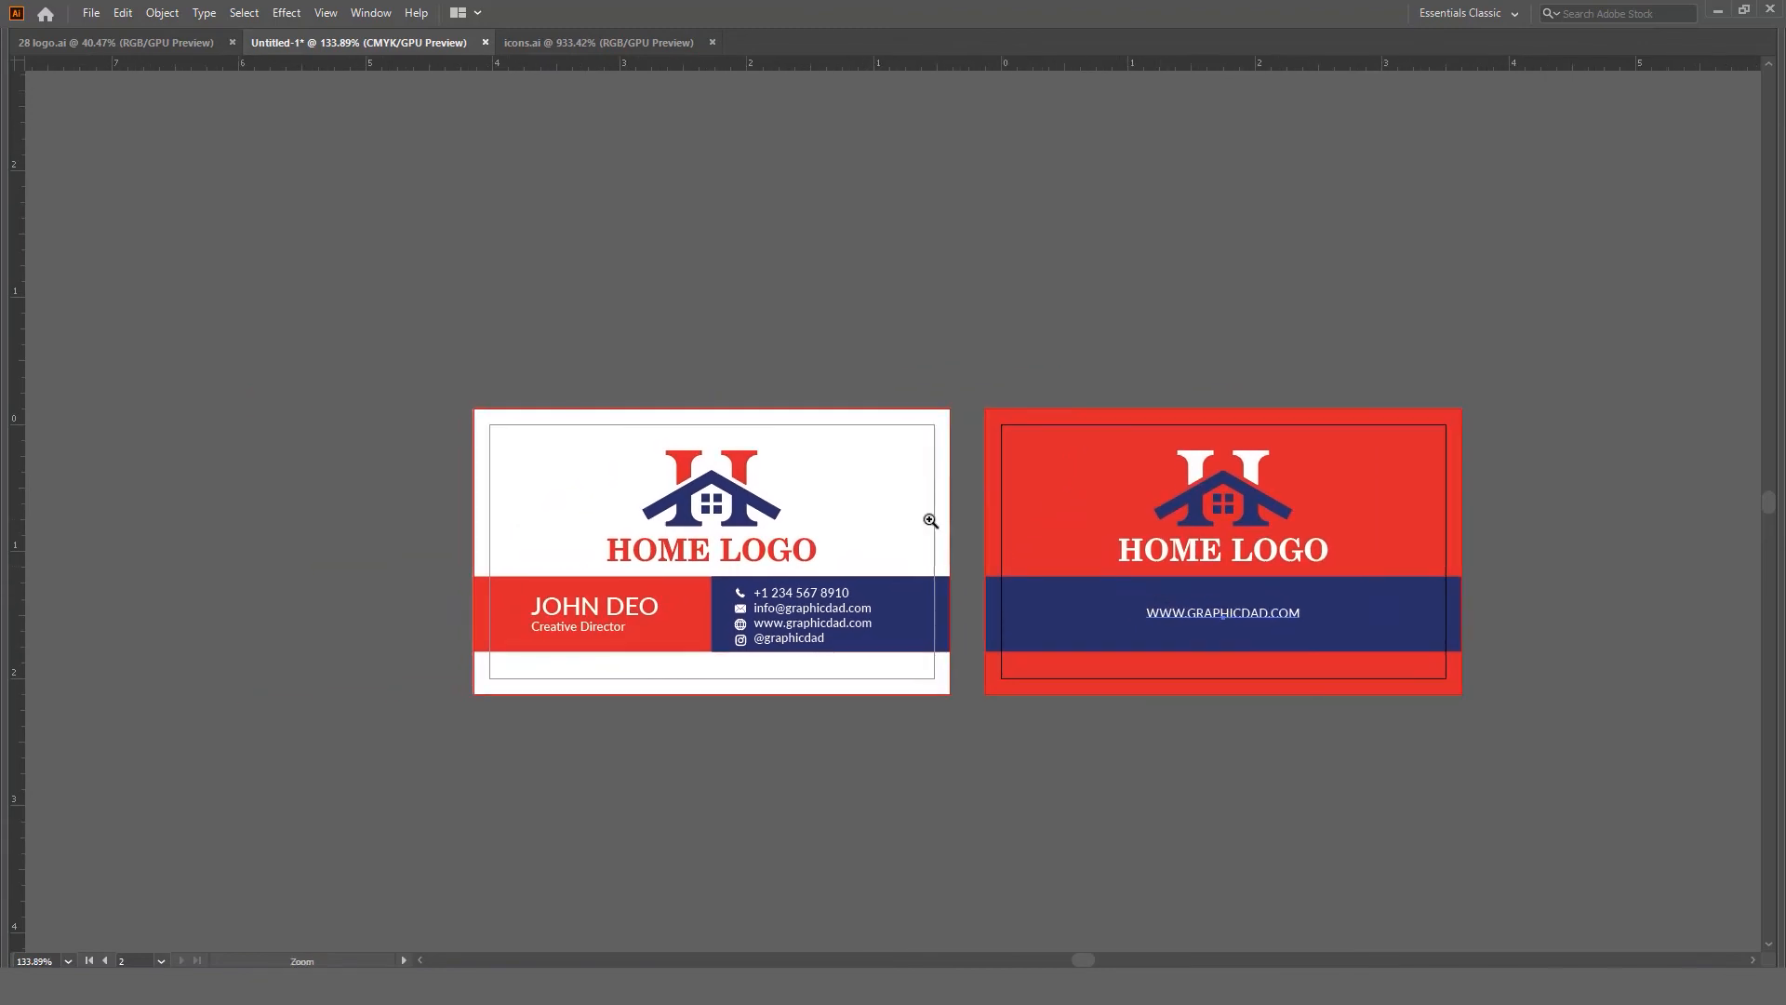
{"action": "left_click", "coordinate": [930, 521]}
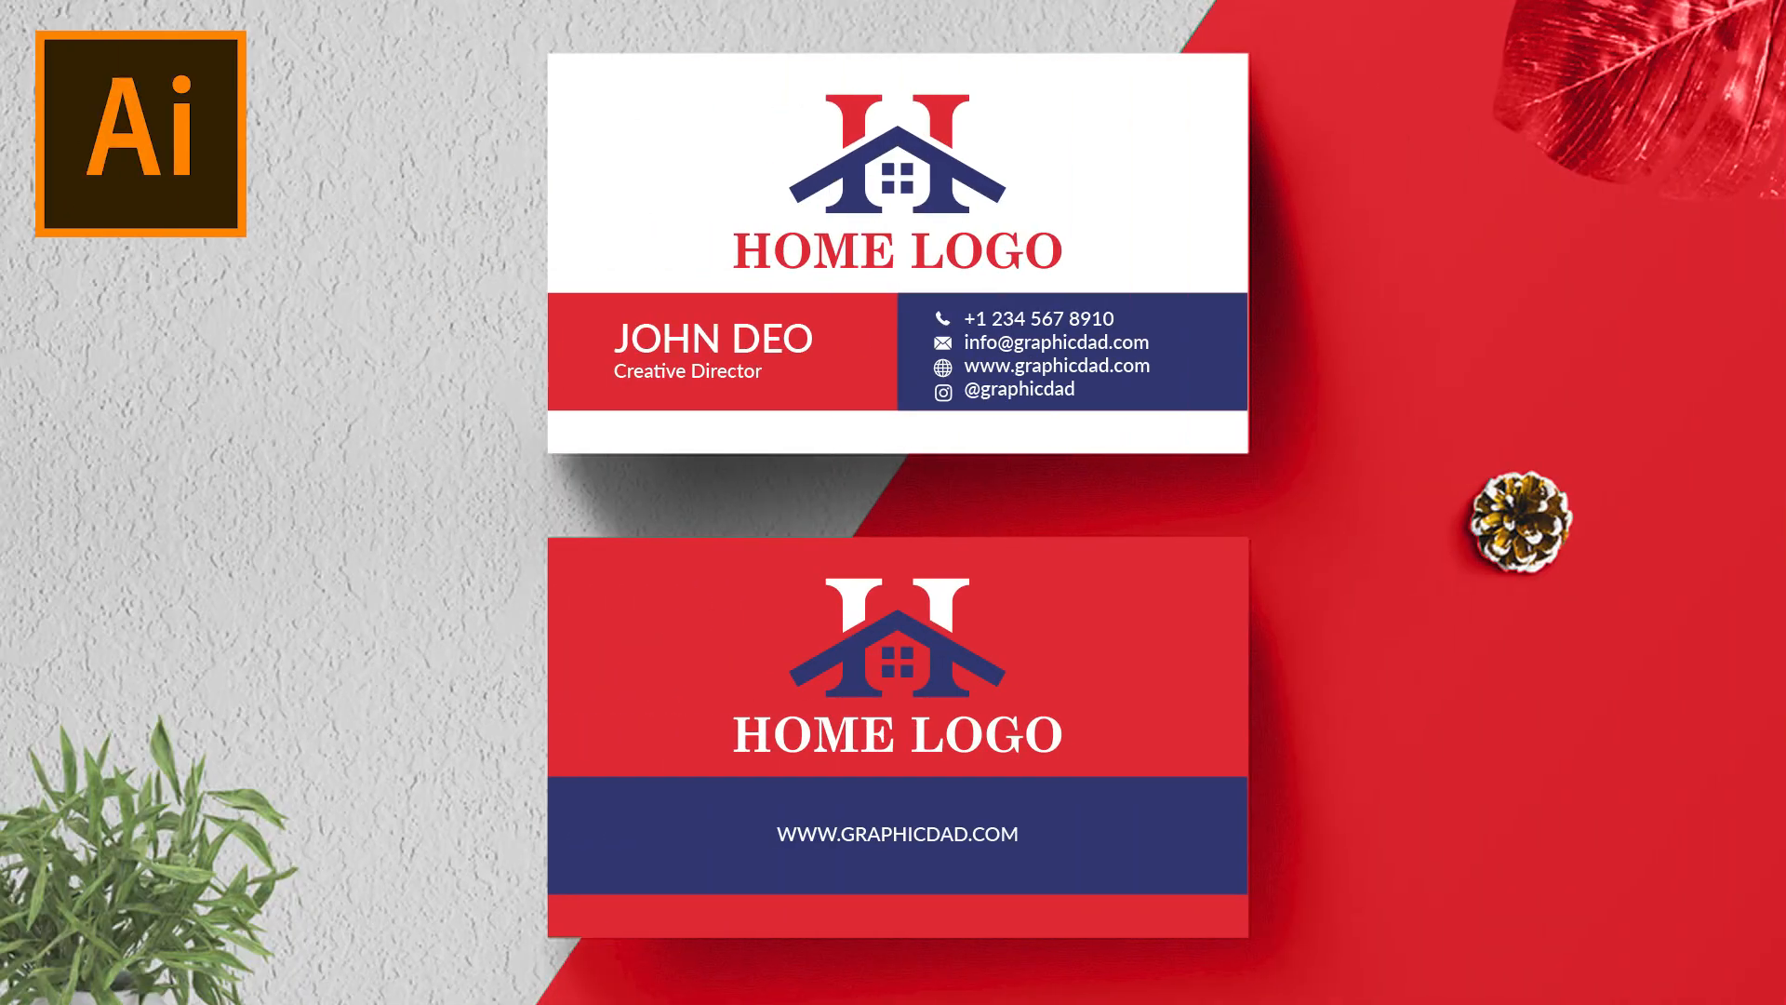